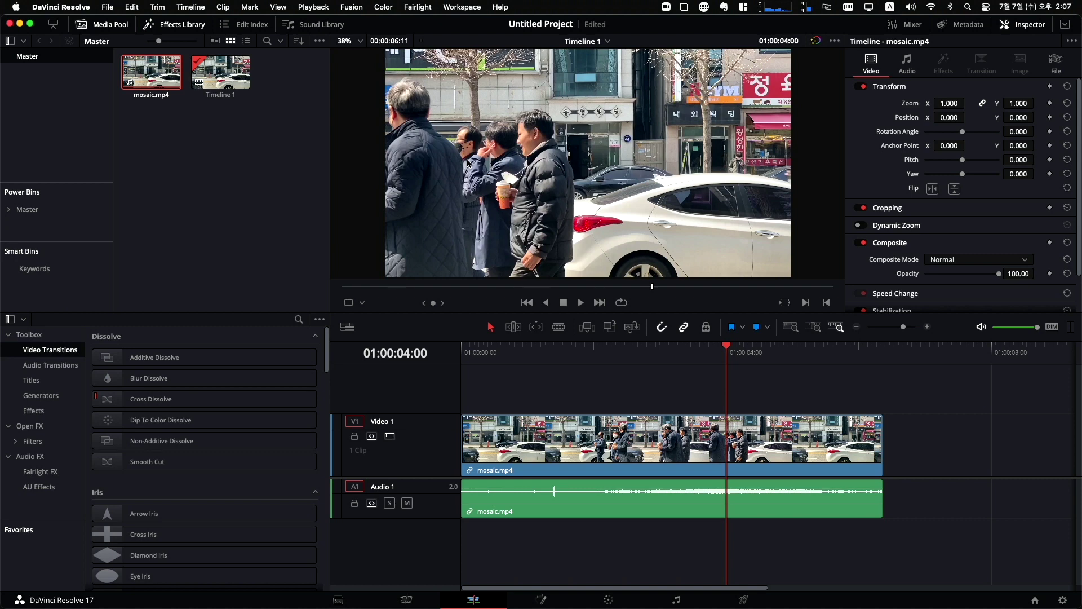
Scrub the playhead back to 01:00:00:00 and marquee-select the mosaic.mp4 video and audio clips.
{"action": "left_click_drag", "start_coordinate": [727, 351], "coordinate": [464, 351]}
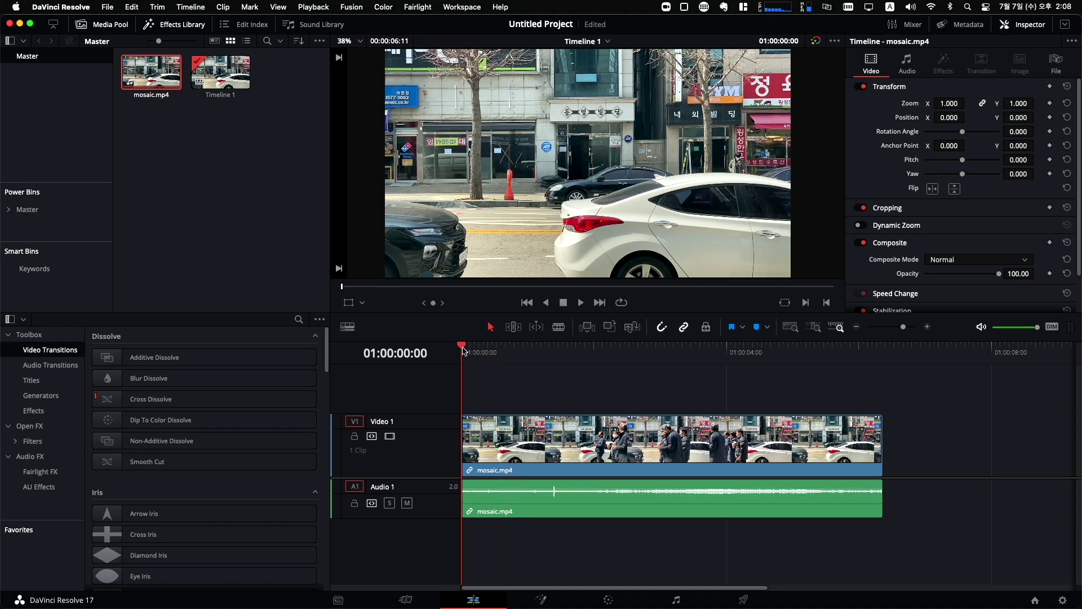
{"action": "left_click_drag", "start_coordinate": [542, 370], "coordinate": [834, 543]}
{"action": "left_click_drag", "start_coordinate": [531, 370], "coordinate": [866, 531]}
{"action": "left_click_drag", "start_coordinate": [577, 390], "coordinate": [682, 482]}
{"action": "left_click_drag", "start_coordinate": [524, 397], "coordinate": [744, 514]}
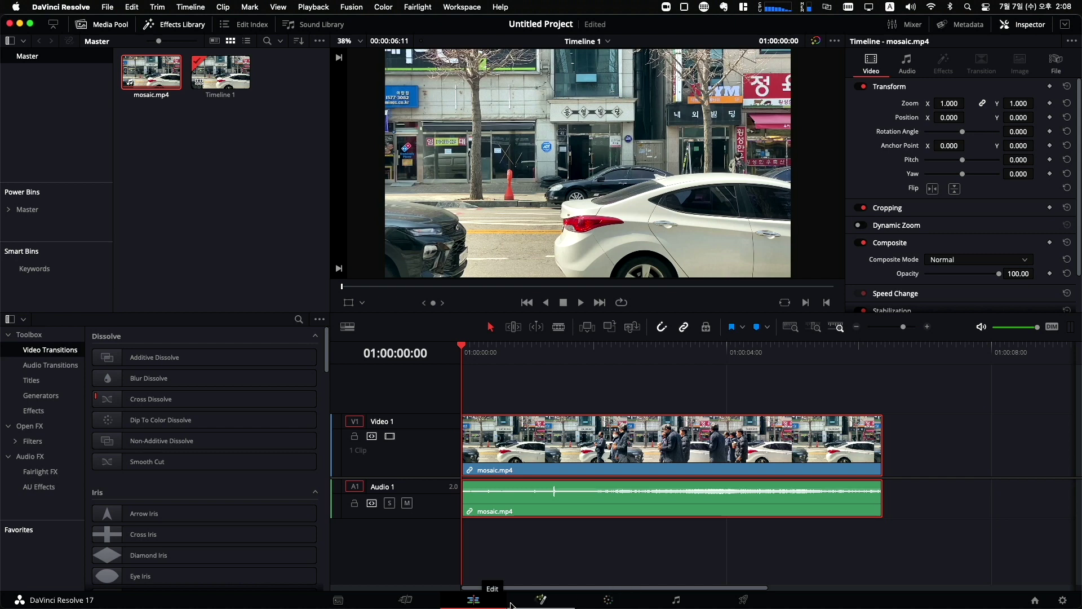
Switch to the Color page and line node 01 up between the input and output.
{"action": "left_click", "coordinate": [609, 599]}
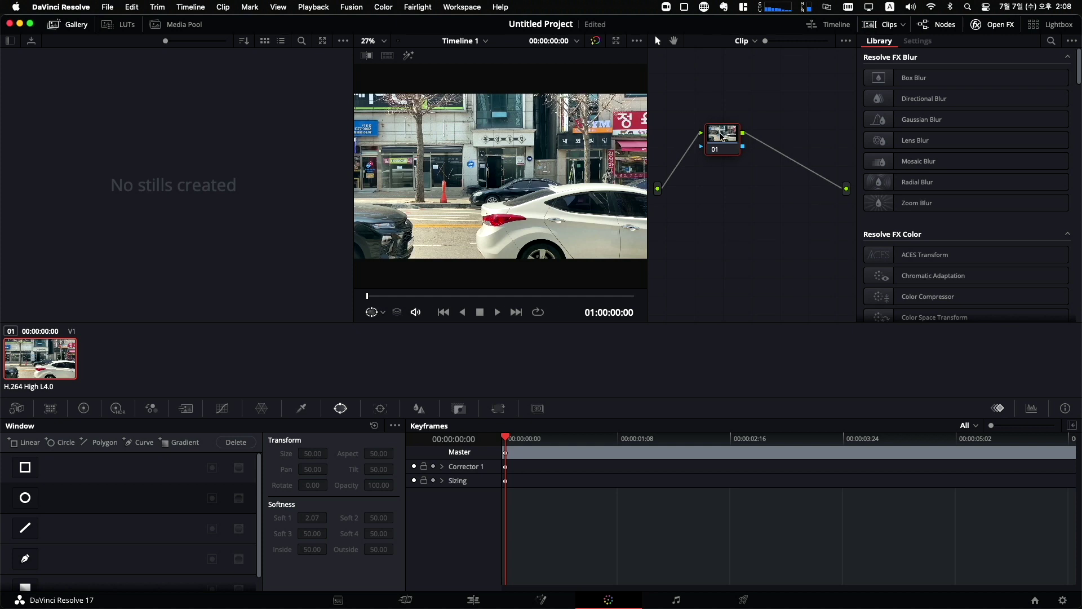
{"action": "left_click_drag", "start_coordinate": [723, 137], "coordinate": [727, 184]}
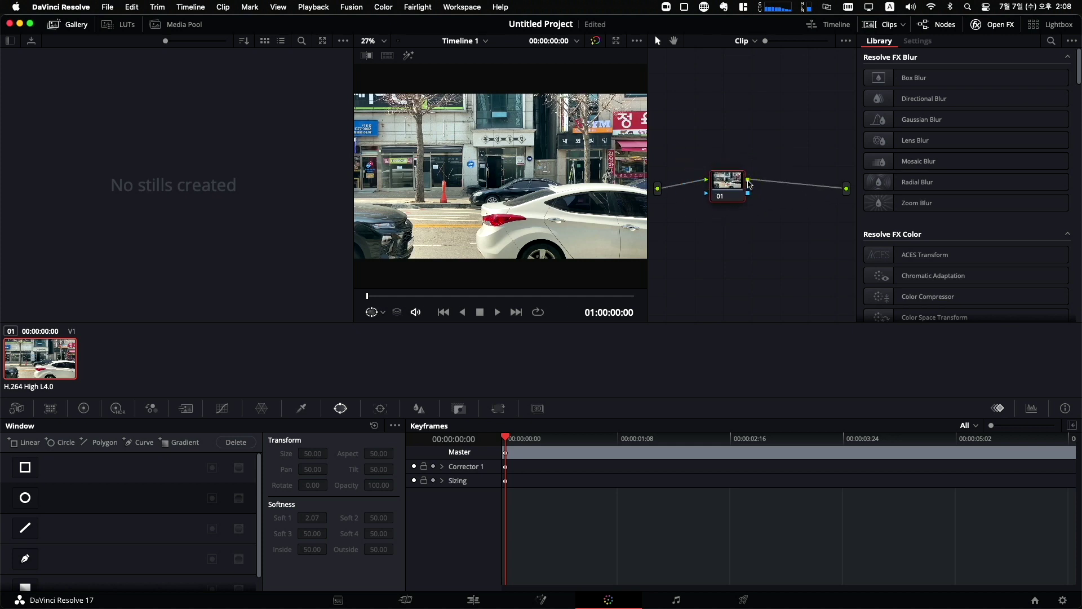
{"action": "left_click_drag", "start_coordinate": [729, 186], "coordinate": [725, 194]}
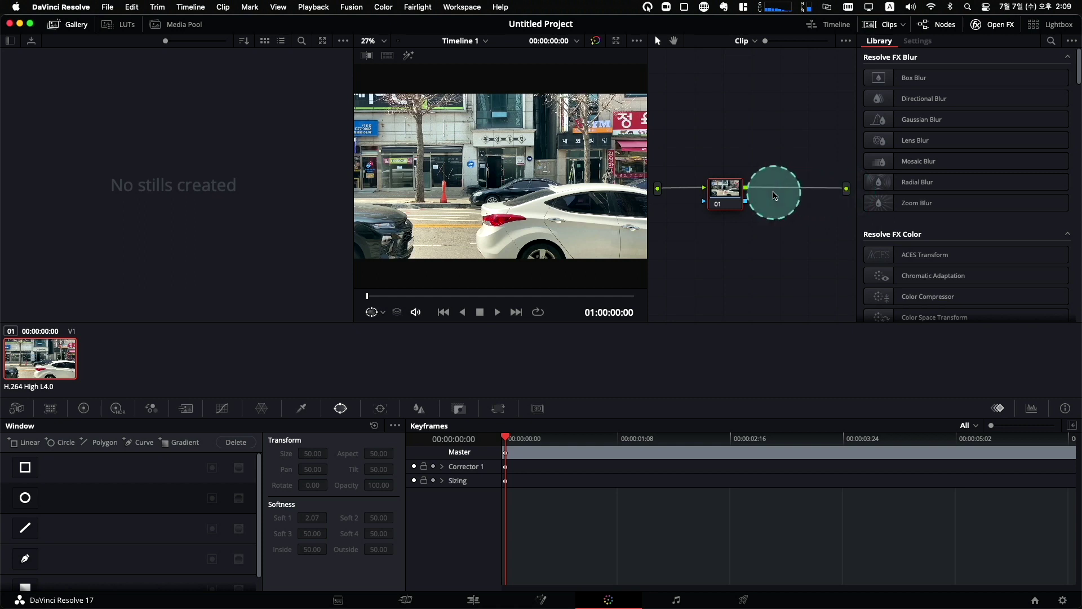
Select node 01 and add serial node 02 after it with Alt+S.
{"action": "mouse_move", "coordinate": [727, 196]}
{"action": "left_mouse_down"}
{"action": "mouse_move", "coordinate": [704, 191]}
{"action": "mouse_move", "coordinate": [718, 197]}
{"action": "left_mouse_up"}
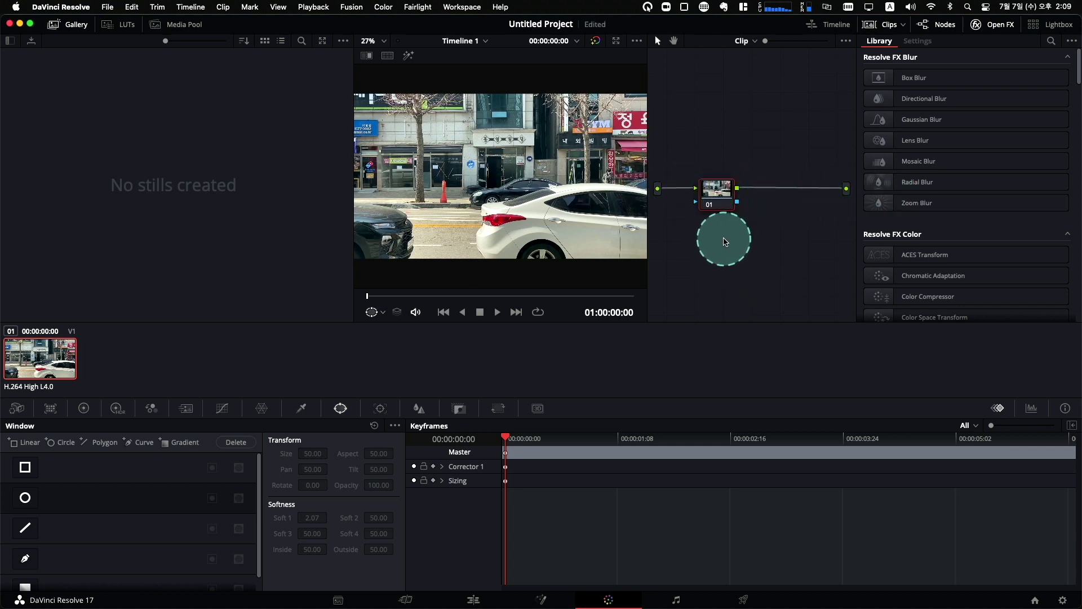
{"action": "left_click", "coordinate": [721, 199]}
{"action": "key", "text": "alt+s"}
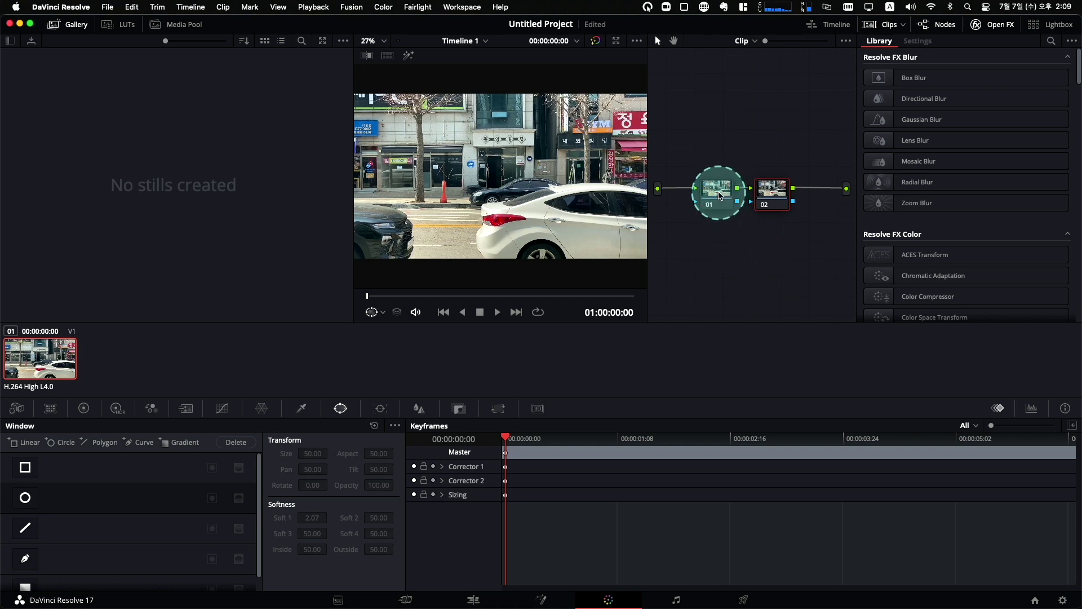
{"action": "left_click_drag", "start_coordinate": [715, 193], "coordinate": [775, 195]}
{"action": "key", "text": "alt+s"}
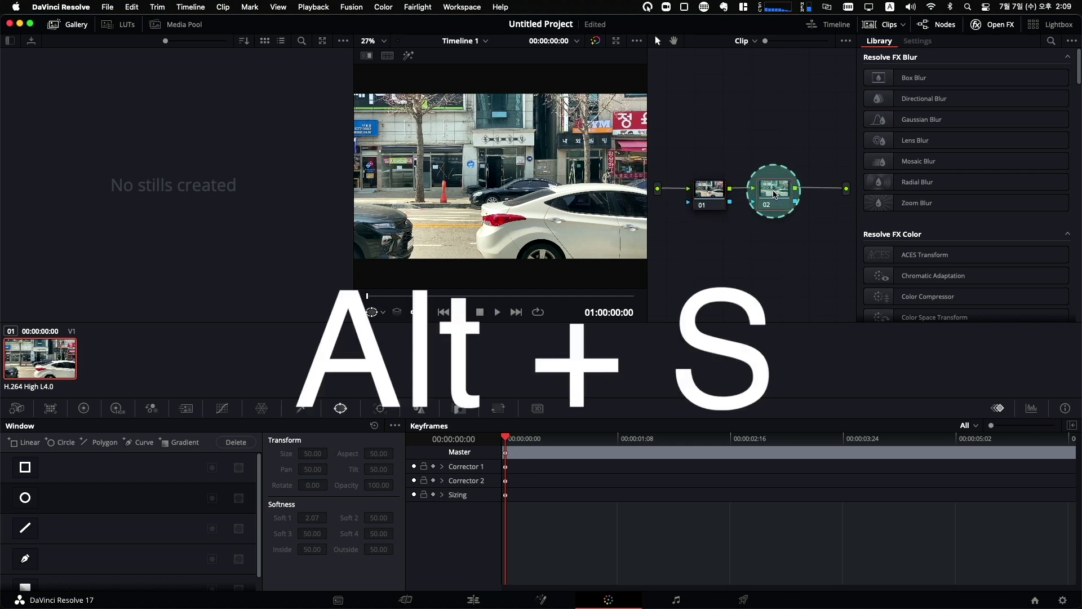
{"action": "left_click", "coordinate": [774, 192]}
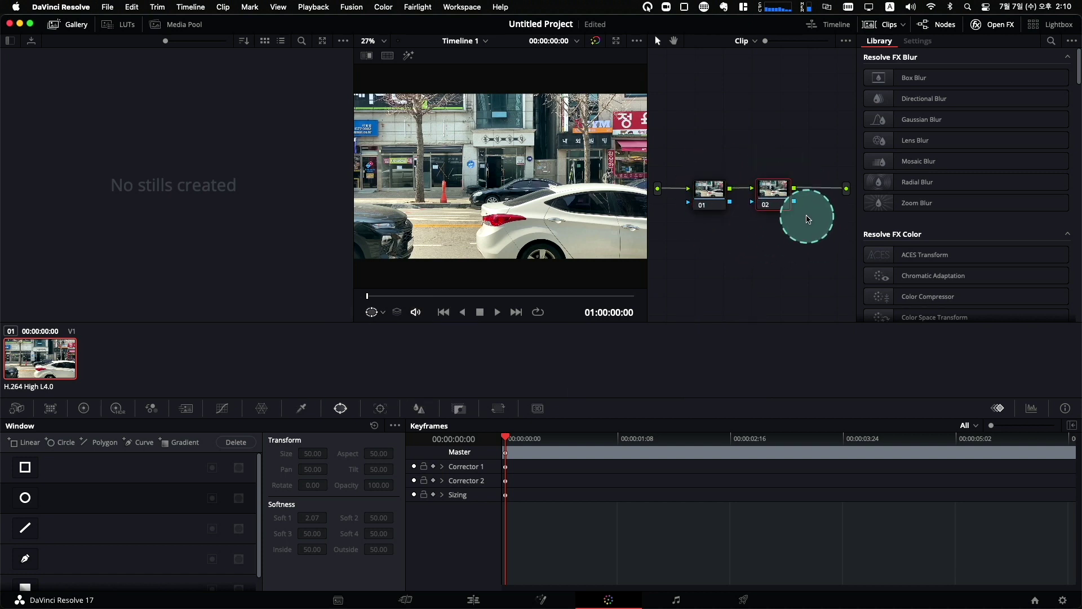
{"action": "left_click", "coordinate": [709, 187]}
{"action": "left_click", "coordinate": [769, 188]}
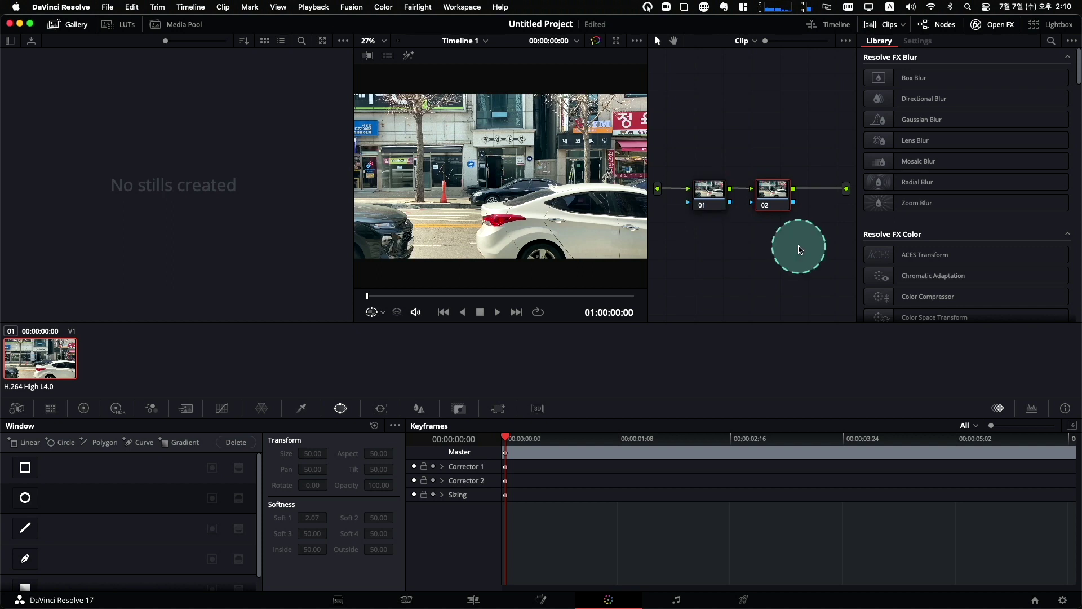
{"action": "left_click_drag", "start_coordinate": [771, 195], "coordinate": [769, 193]}
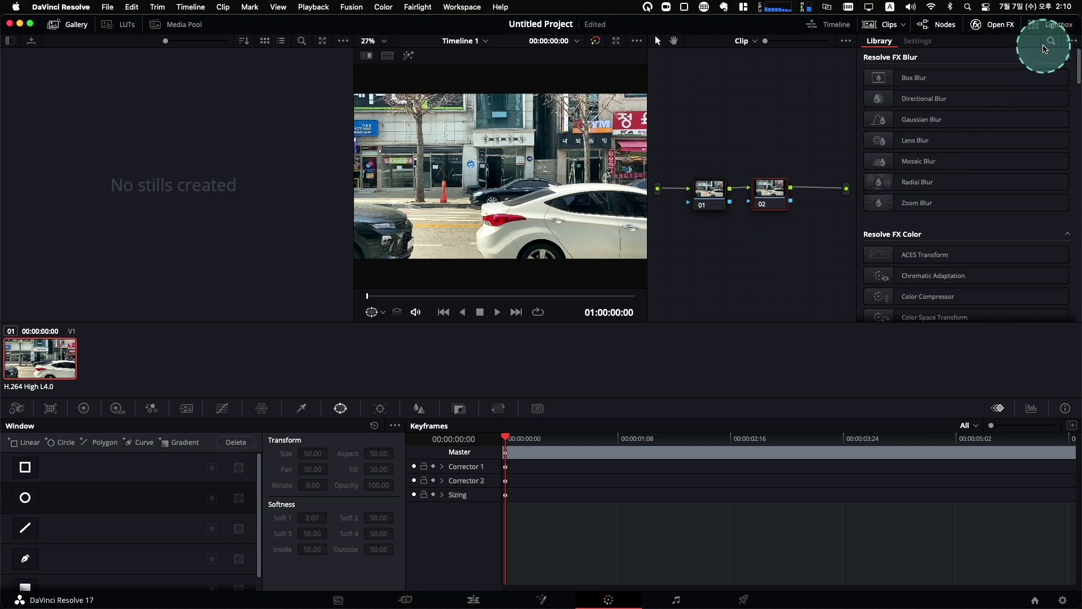
{"action": "left_click", "coordinate": [1003, 28]}
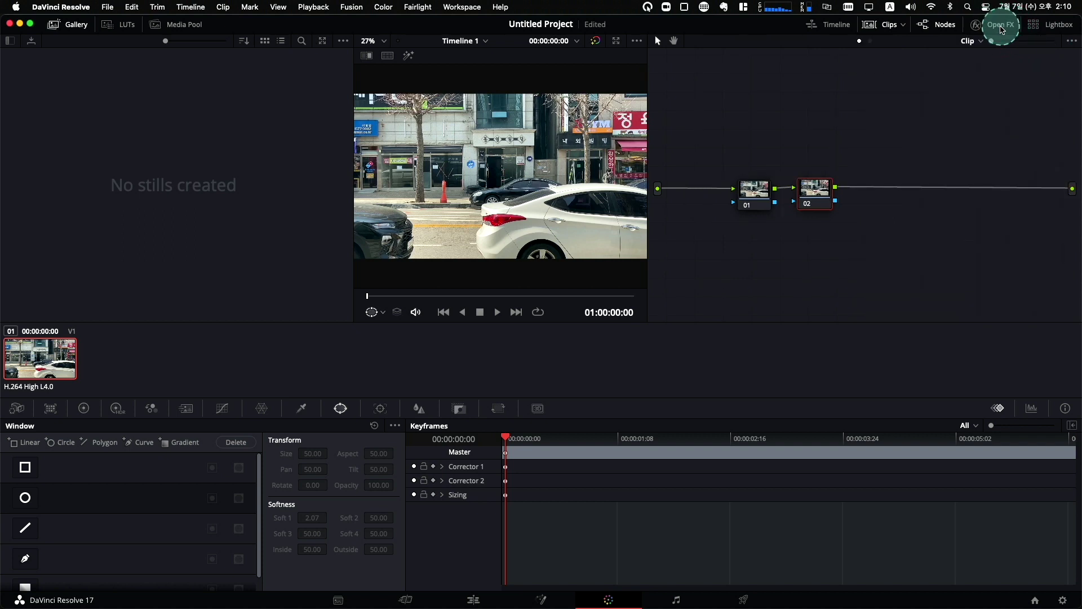
{"action": "left_click", "coordinate": [1001, 29]}
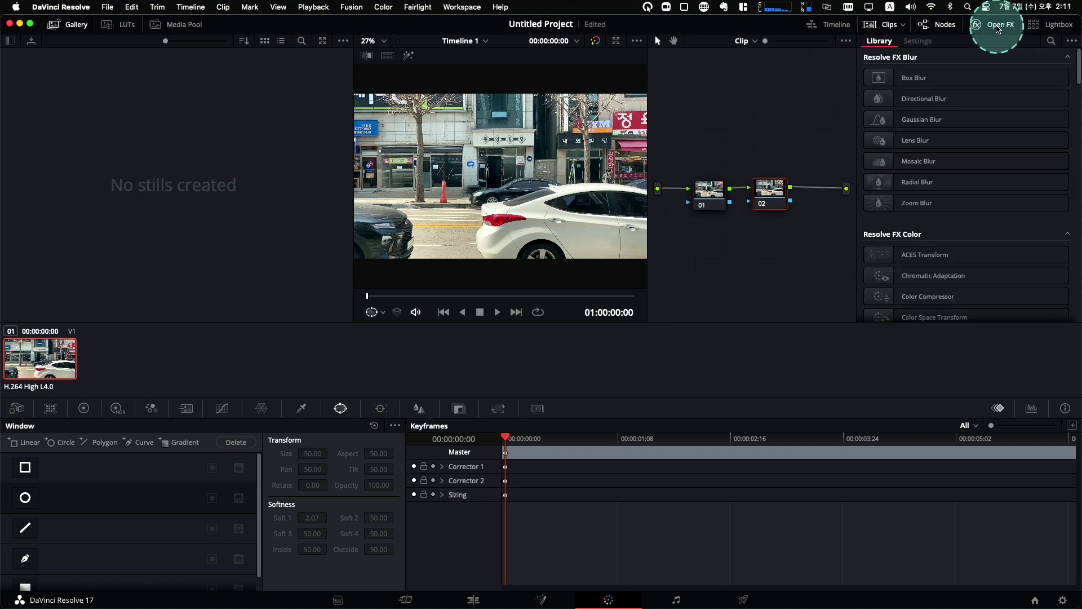
{"action": "left_click", "coordinate": [999, 28]}
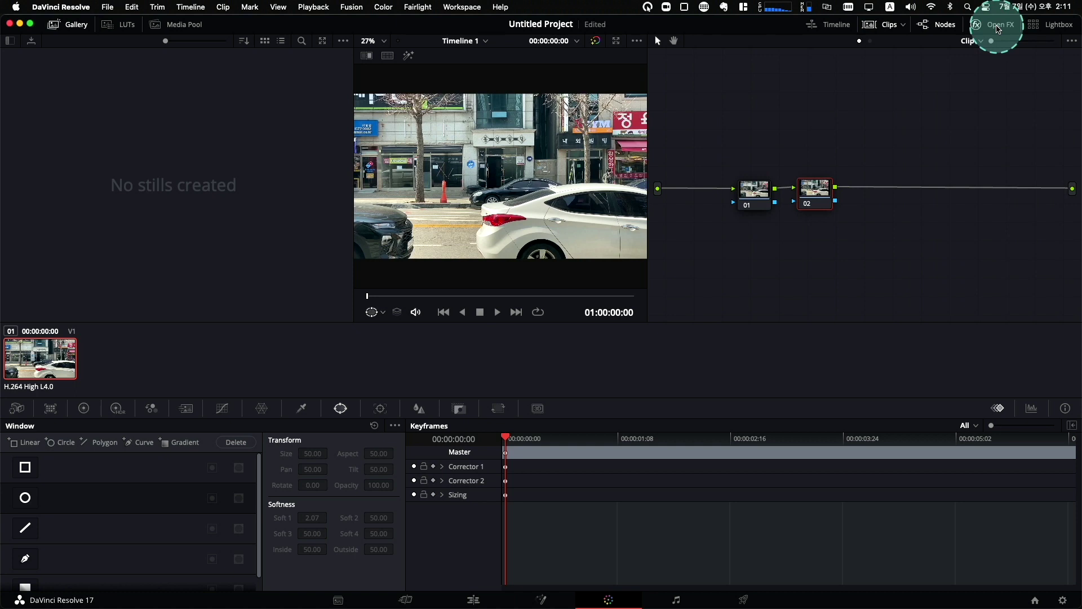
{"action": "left_click", "coordinate": [999, 29]}
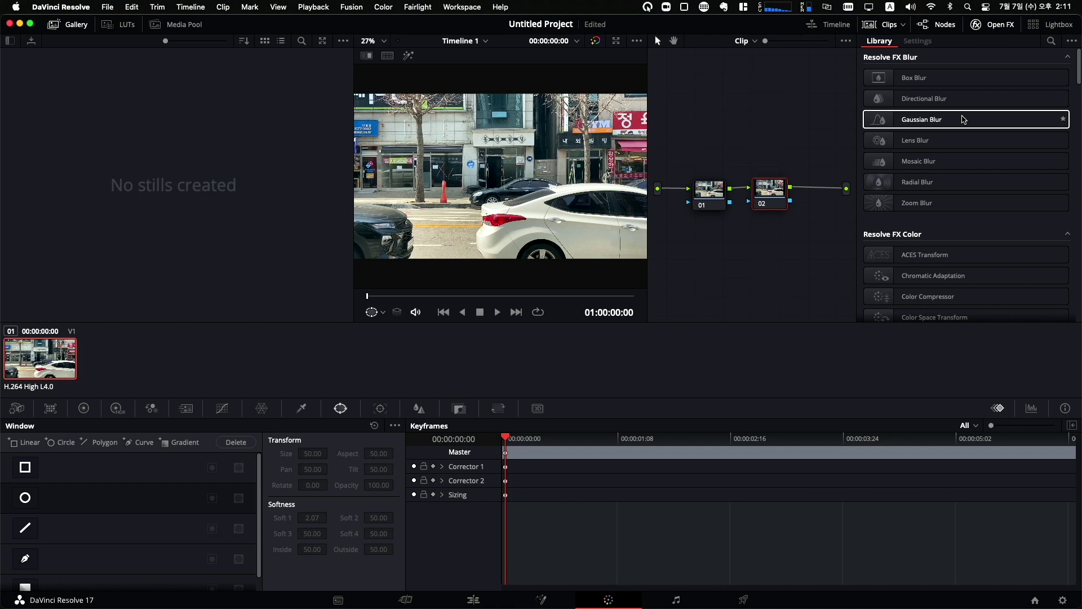
{"action": "left_click_drag", "start_coordinate": [963, 131], "coordinate": [945, 160]}
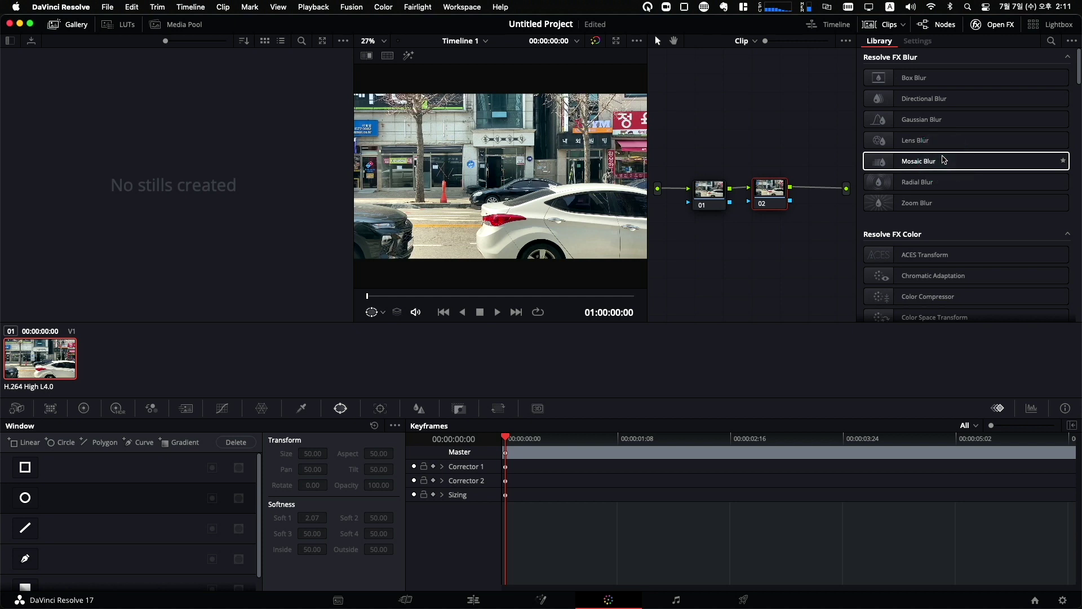
{"action": "left_click_drag", "start_coordinate": [945, 160], "coordinate": [778, 197]}
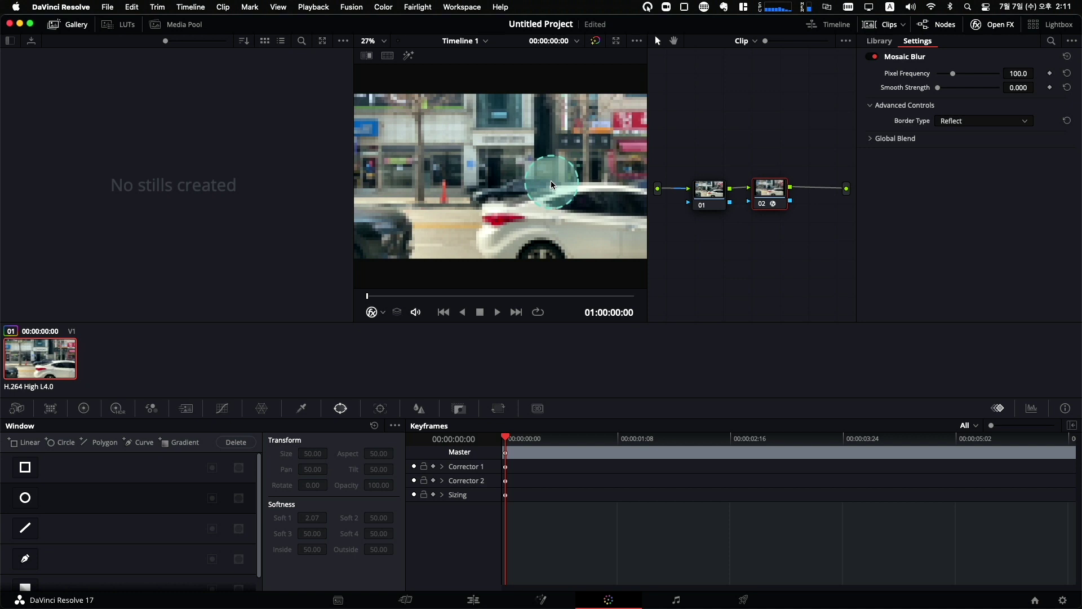
{"action": "key", "text": "super+z"}
{"action": "left_click_drag", "start_coordinate": [924, 121], "coordinate": [771, 189]}
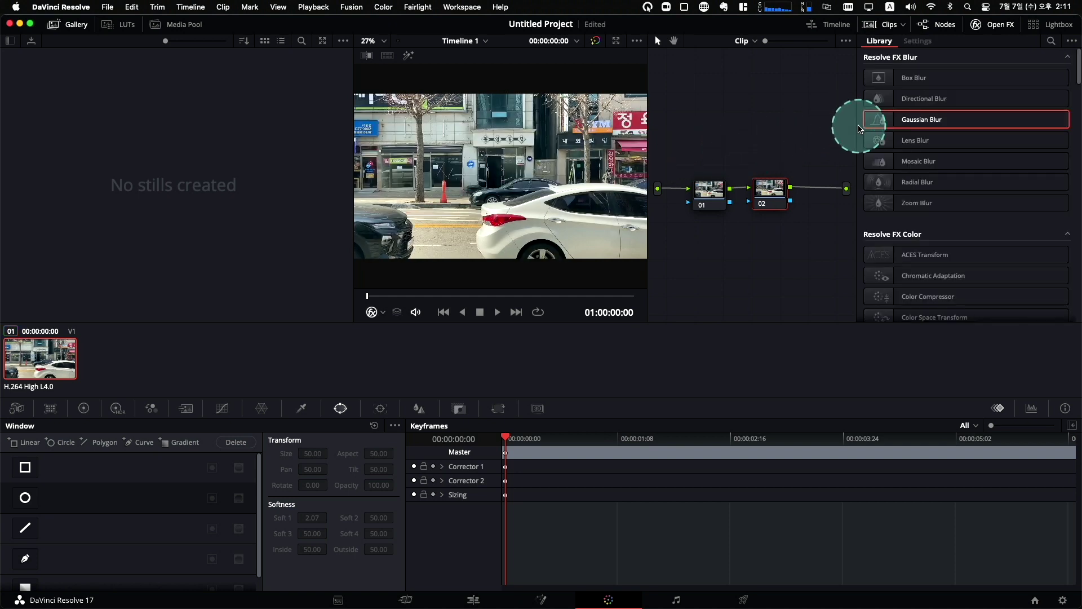
{"action": "left_click_drag", "start_coordinate": [902, 78], "coordinate": [780, 193]}
{"action": "left_click_drag", "start_coordinate": [785, 139], "coordinate": [788, 138]}
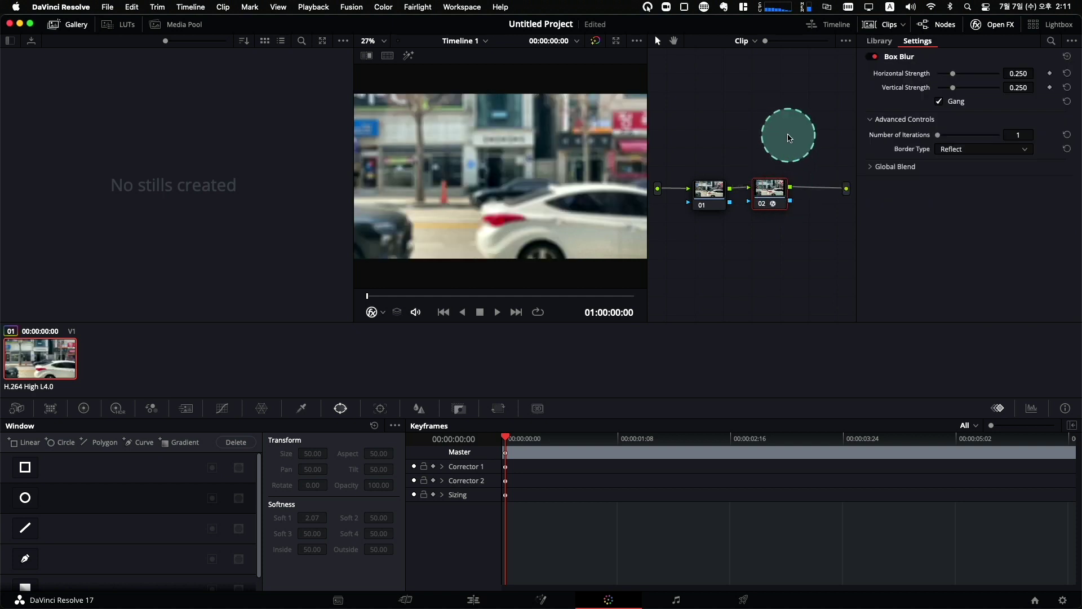
{"action": "left_click_drag", "start_coordinate": [789, 138], "coordinate": [781, 194]}
{"action": "scroll", "coordinate": [932, 145], "scroll_direction": "down", "scroll_amount": 4}
{"action": "scroll", "coordinate": [937, 148], "scroll_direction": "down", "scroll_amount": 2}
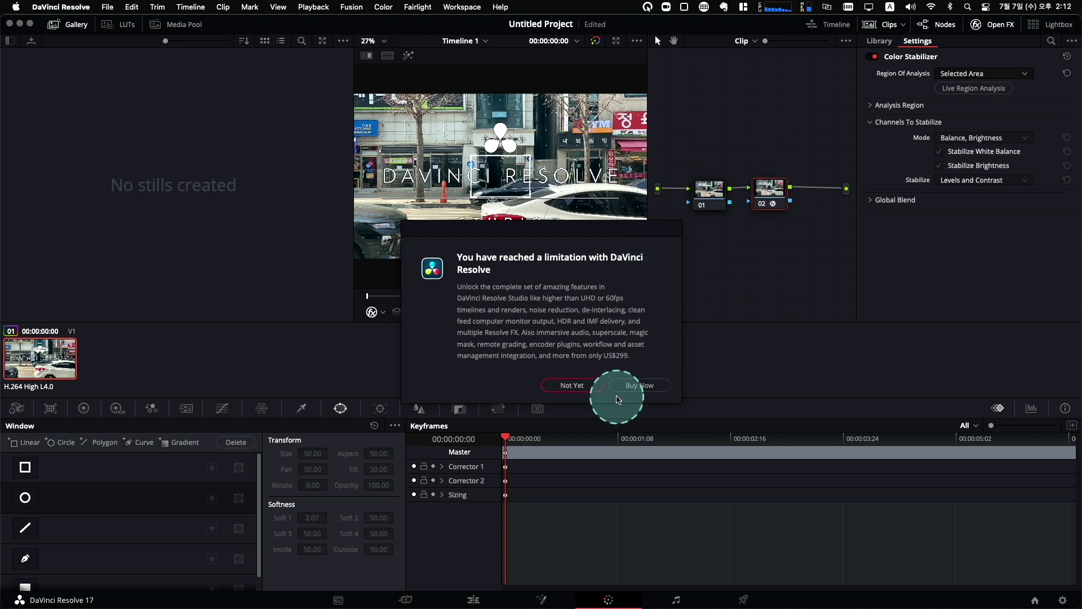
{"action": "left_click", "coordinate": [571, 385]}
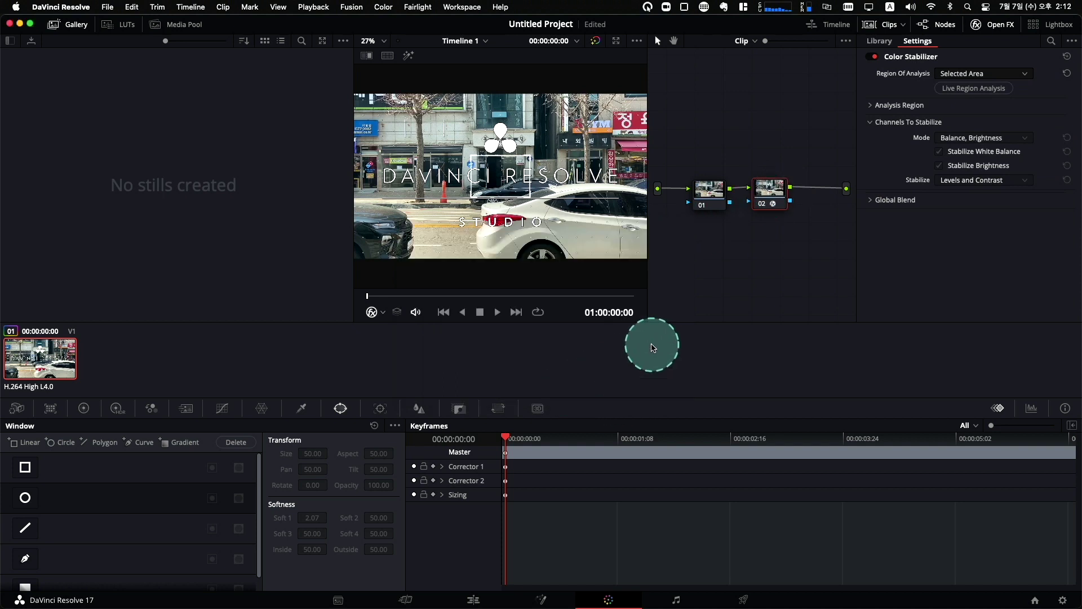
{"action": "key", "text": "super+z"}
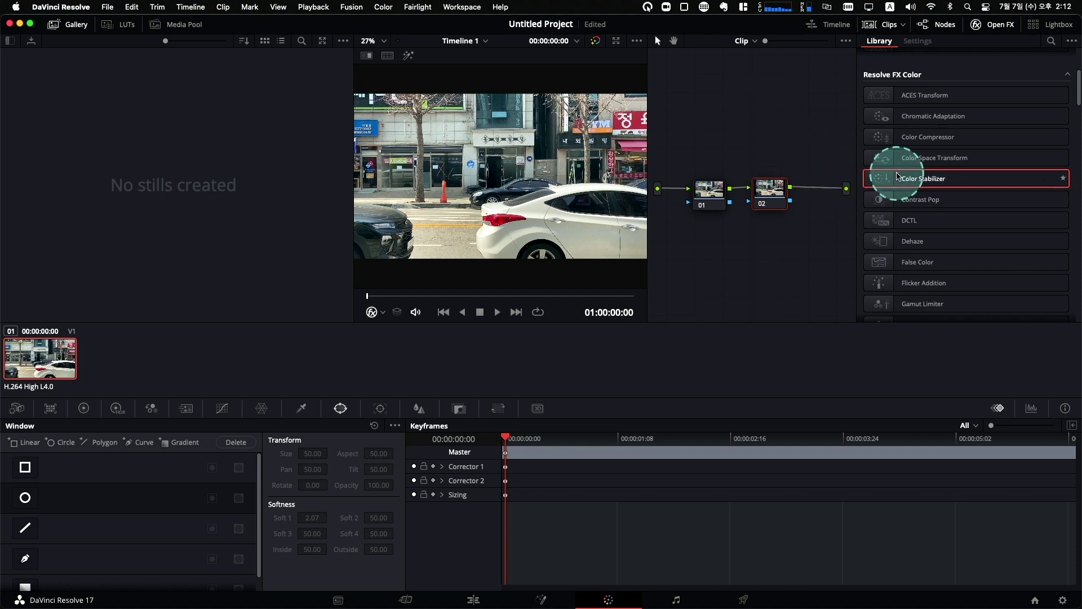
{"action": "scroll", "coordinate": [938, 165], "scroll_direction": "up", "scroll_amount": 4}
Apply Mosaic Blur from the OpenFX Library to node 02, pixelating the whole frame.
{"action": "left_click_drag", "start_coordinate": [925, 170], "coordinate": [770, 192]}
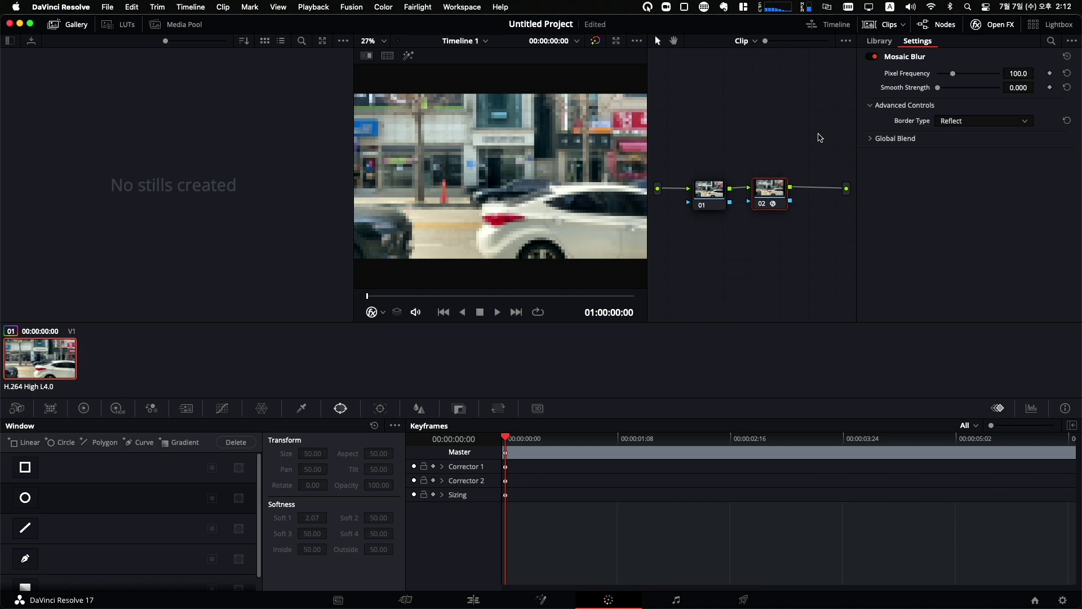
{"action": "mouse_move", "coordinate": [765, 193]}
{"action": "left_mouse_down"}
{"action": "mouse_move", "coordinate": [785, 190]}
{"action": "mouse_move", "coordinate": [768, 195]}
{"action": "mouse_move", "coordinate": [779, 189]}
{"action": "mouse_move", "coordinate": [816, 232]}
{"action": "mouse_move", "coordinate": [779, 192]}
{"action": "left_mouse_up"}
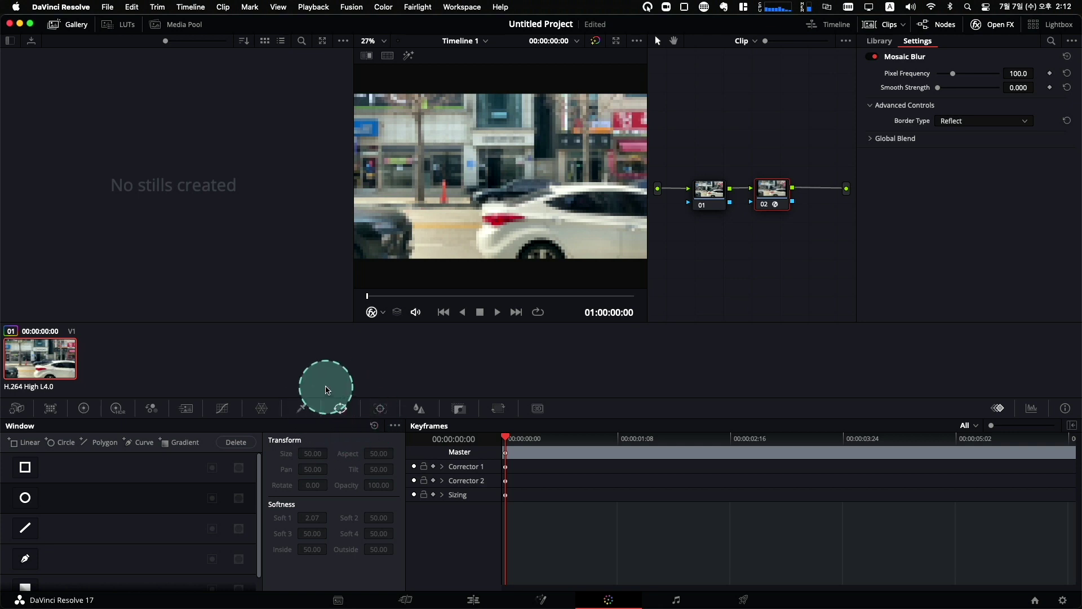
{"action": "left_click_drag", "start_coordinate": [764, 191], "coordinate": [780, 195]}
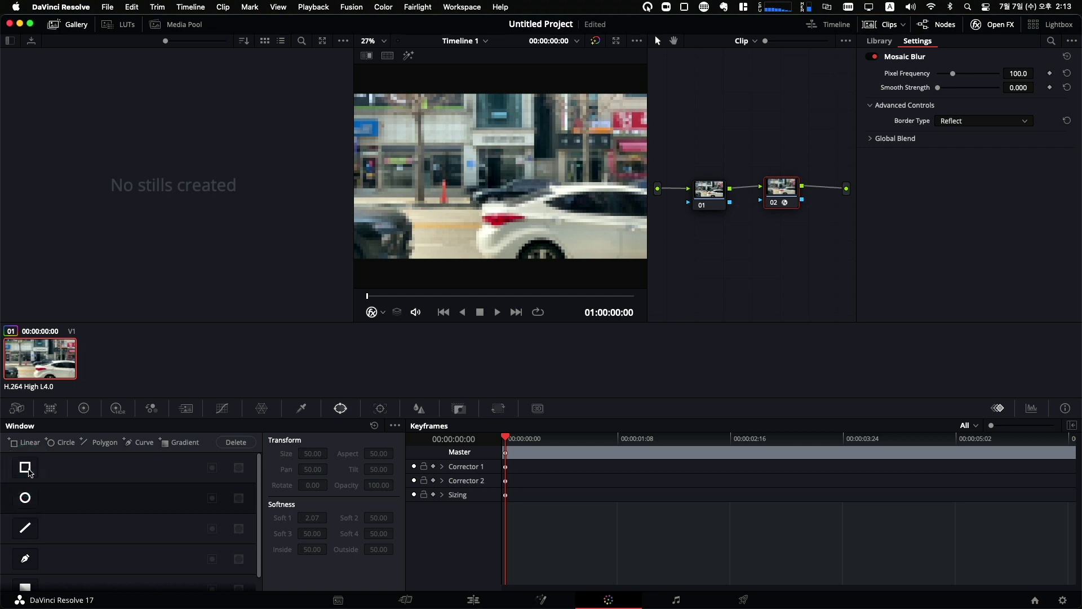
{"action": "left_click", "coordinate": [25, 469]}
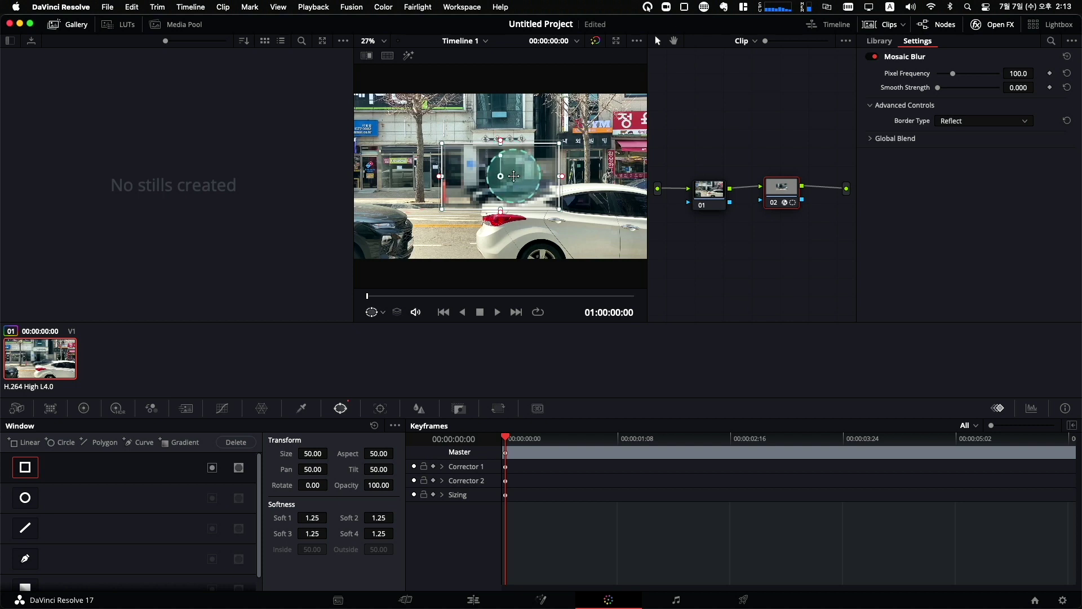
{"action": "left_click_drag", "start_coordinate": [504, 178], "coordinate": [621, 178]}
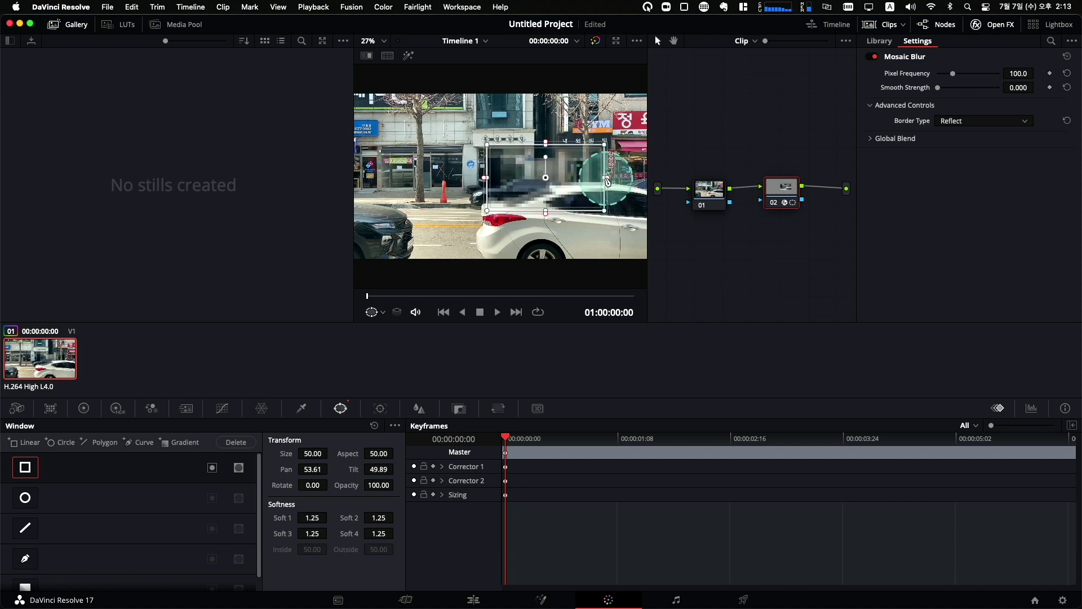
{"action": "left_click_drag", "start_coordinate": [621, 178], "coordinate": [595, 215]}
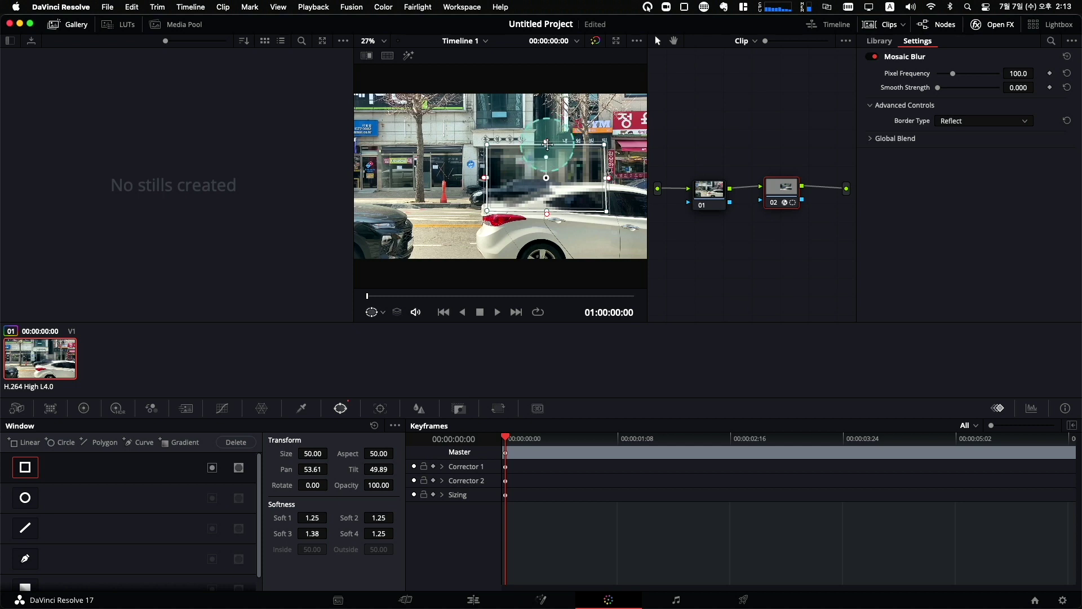
{"action": "left_click_drag", "start_coordinate": [546, 184], "coordinate": [547, 151]}
{"action": "left_click_drag", "start_coordinate": [606, 193], "coordinate": [580, 217]}
{"action": "key", "text": "super+z"}
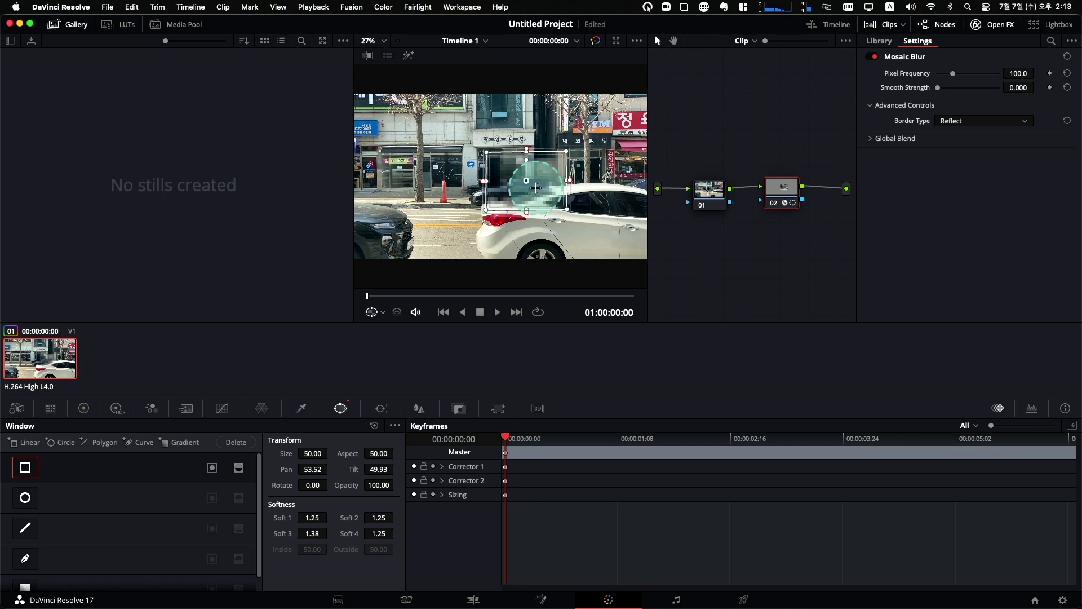
{"action": "key", "text": "super+z"}
{"action": "key", "text": "super+z"}
{"action": "key", "text": "super+z"}
{"action": "key", "text": "super+z"}
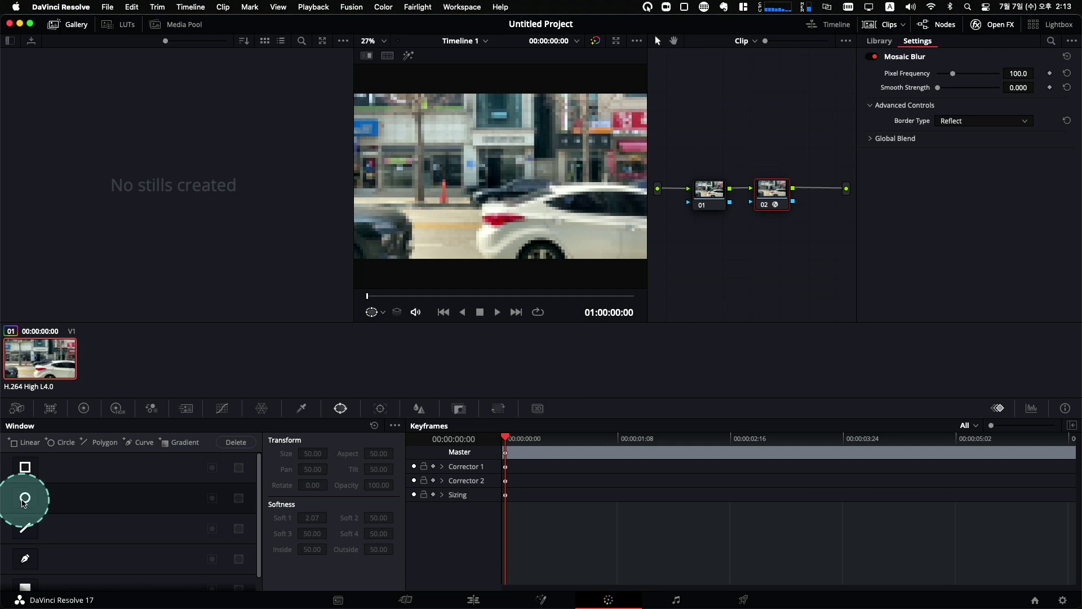
Enable a circle window on node 02 and move it onto the person entering from the right.
{"action": "left_click", "coordinate": [25, 499]}
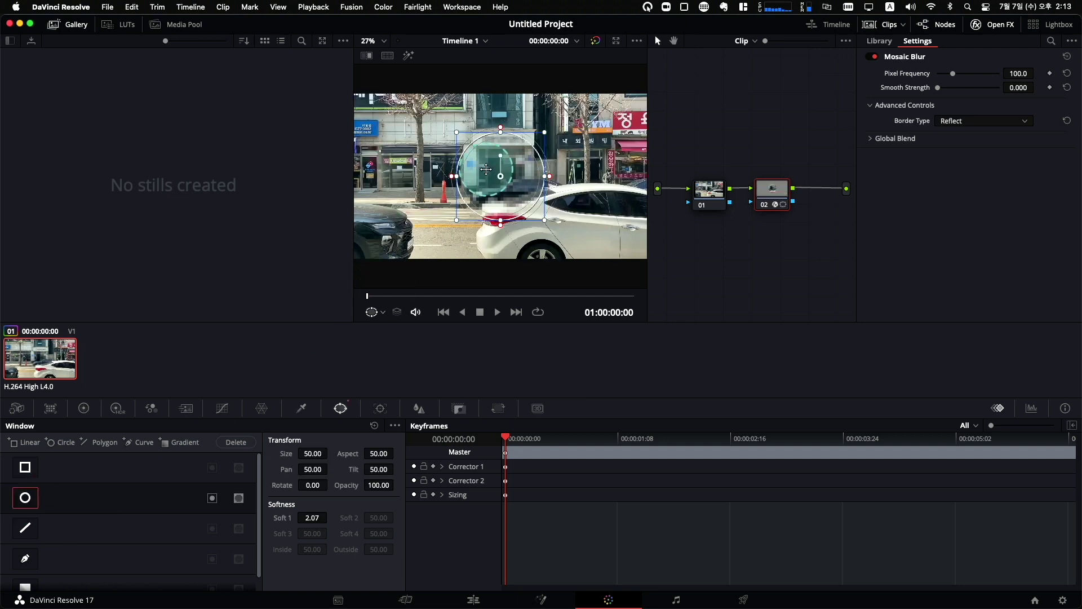
{"action": "left_click_drag", "start_coordinate": [501, 177], "coordinate": [650, 164]}
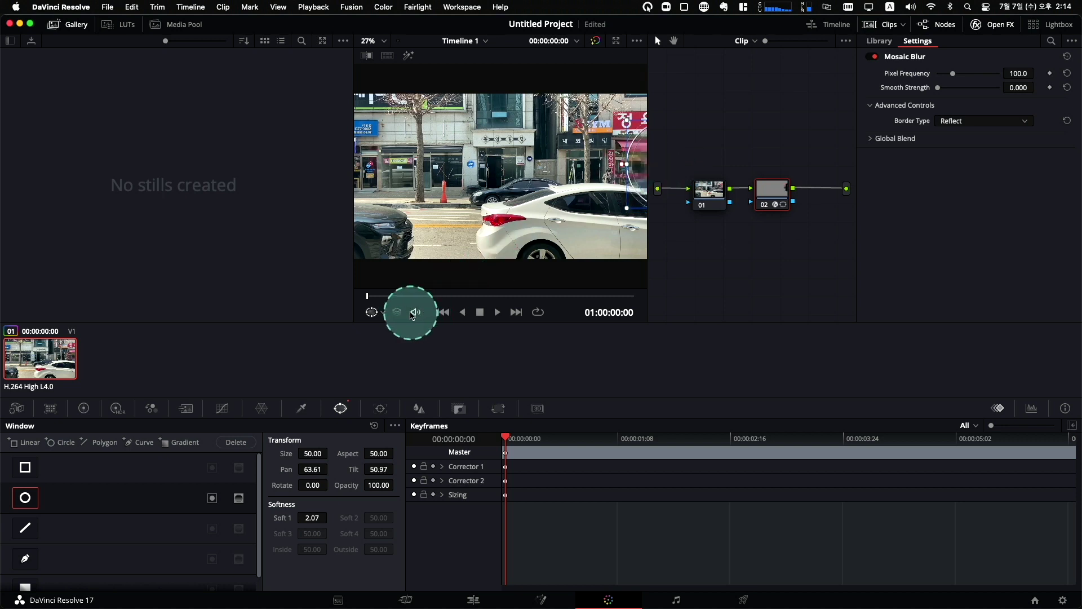
{"action": "left_click", "coordinate": [498, 313]}
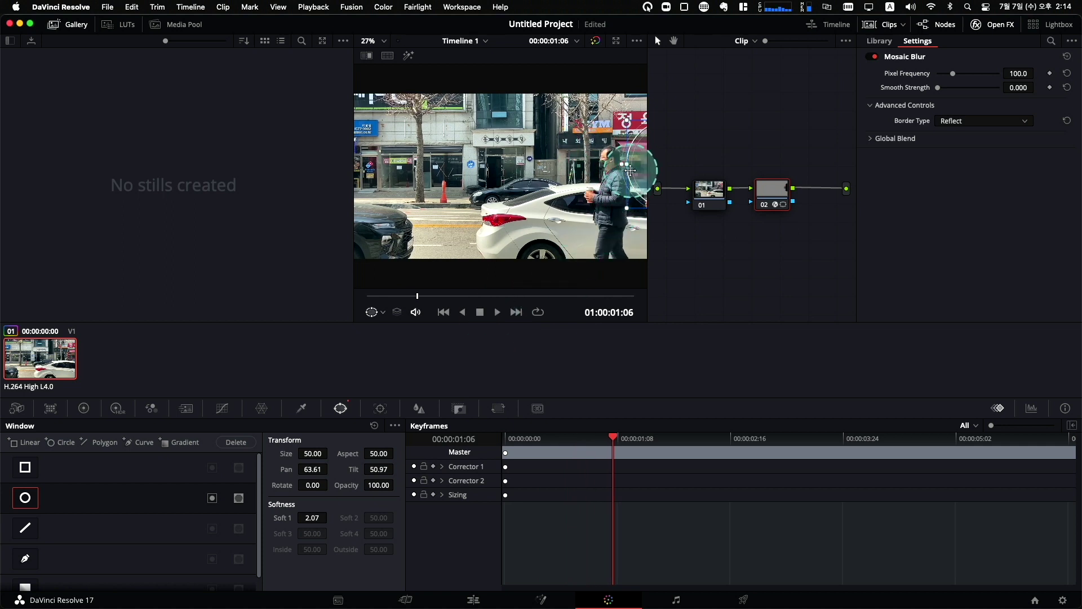
{"action": "left_click_drag", "start_coordinate": [593, 169], "coordinate": [566, 169]}
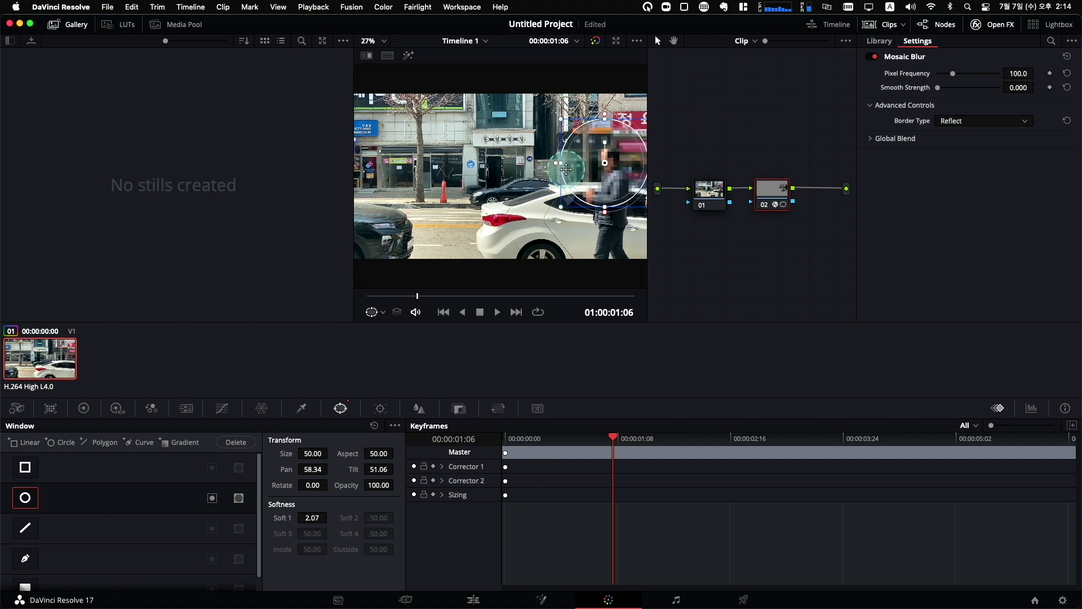
{"action": "left_click_drag", "start_coordinate": [593, 168], "coordinate": [579, 168]}
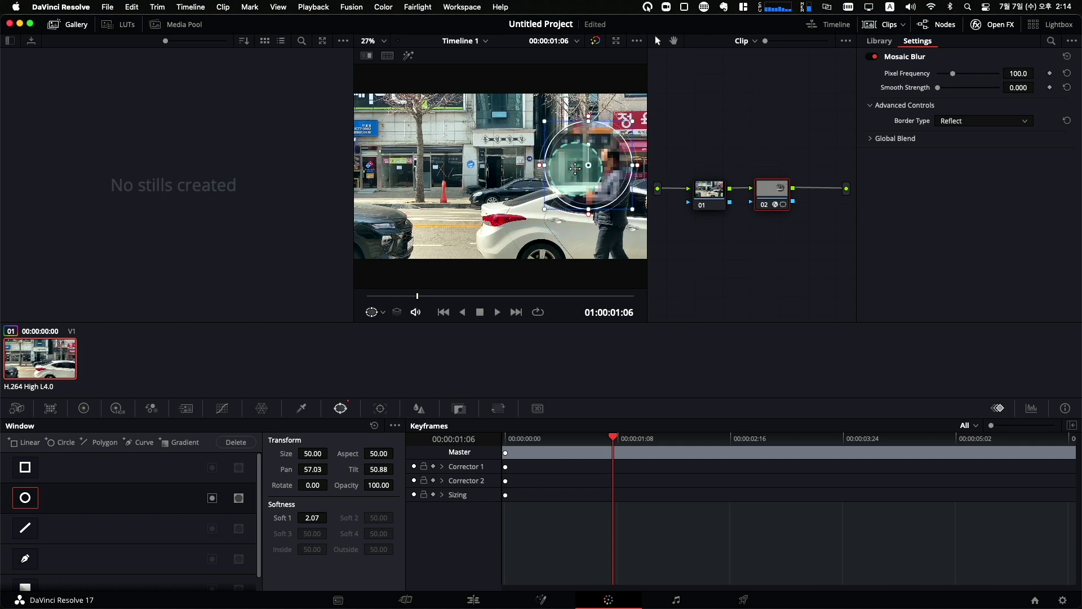
Check coverage frame by frame and shrink the circle to about half size over the man's head.
{"action": "left_click", "coordinate": [420, 296]}
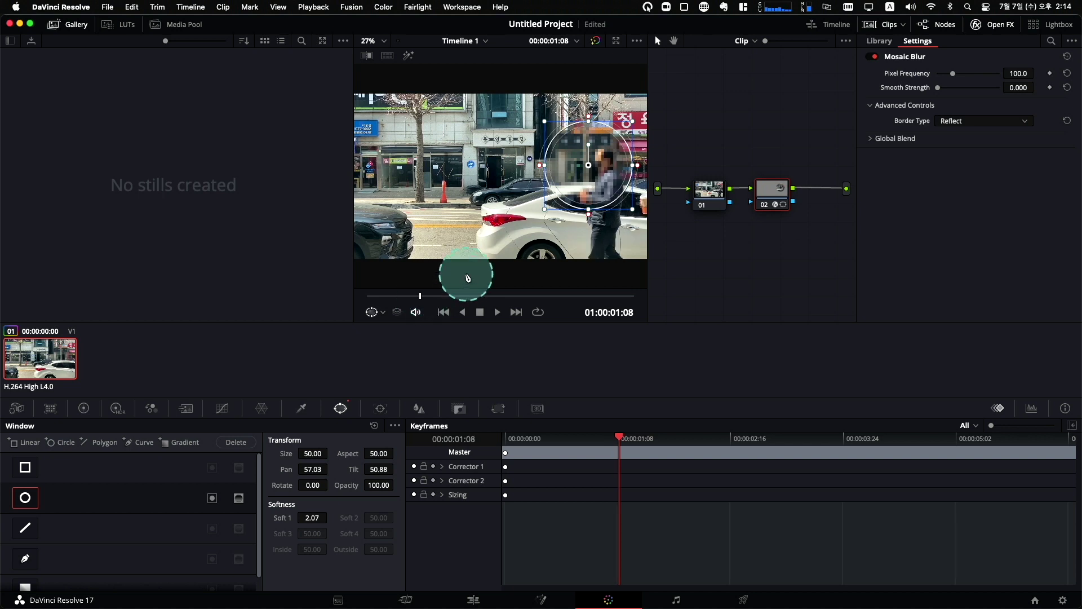
{"action": "key", "text": "Left"}
{"action": "key", "text": "Left"}
{"action": "key", "text": "Left"}
{"action": "key", "text": "Left"}
{"action": "key", "text": "Left"}
{"action": "key", "text": "Left"}
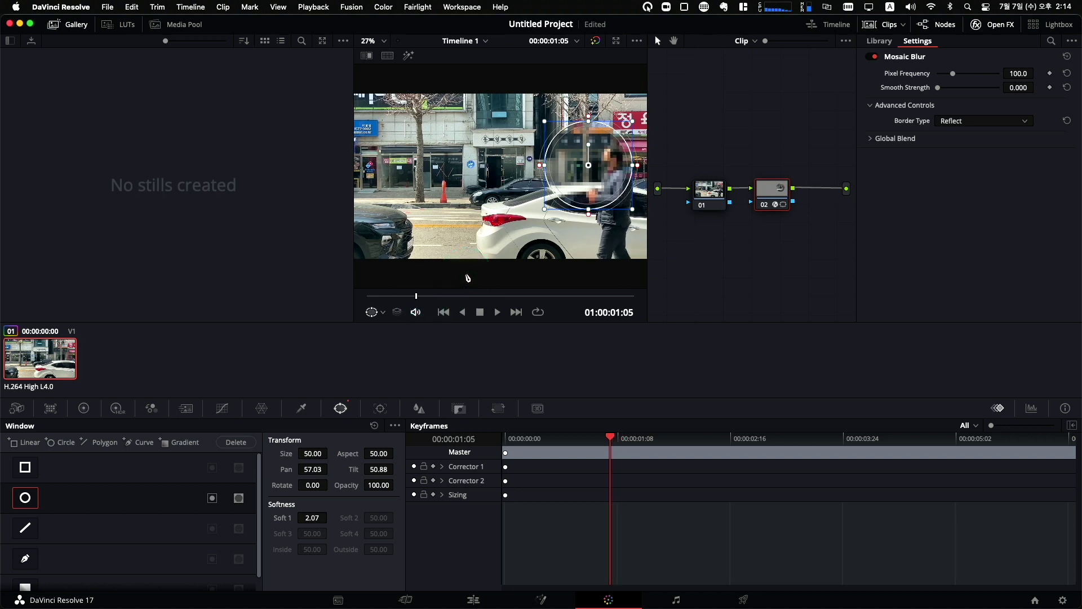
{"action": "key", "text": "Right"}
{"action": "key", "text": "Right"}
{"action": "key", "text": "Right"}
{"action": "key", "text": "Right"}
{"action": "key", "text": "Right"}
{"action": "key", "text": "Right"}
{"action": "key", "text": "Right"}
{"action": "key", "text": "Right"}
{"action": "key", "text": "Right"}
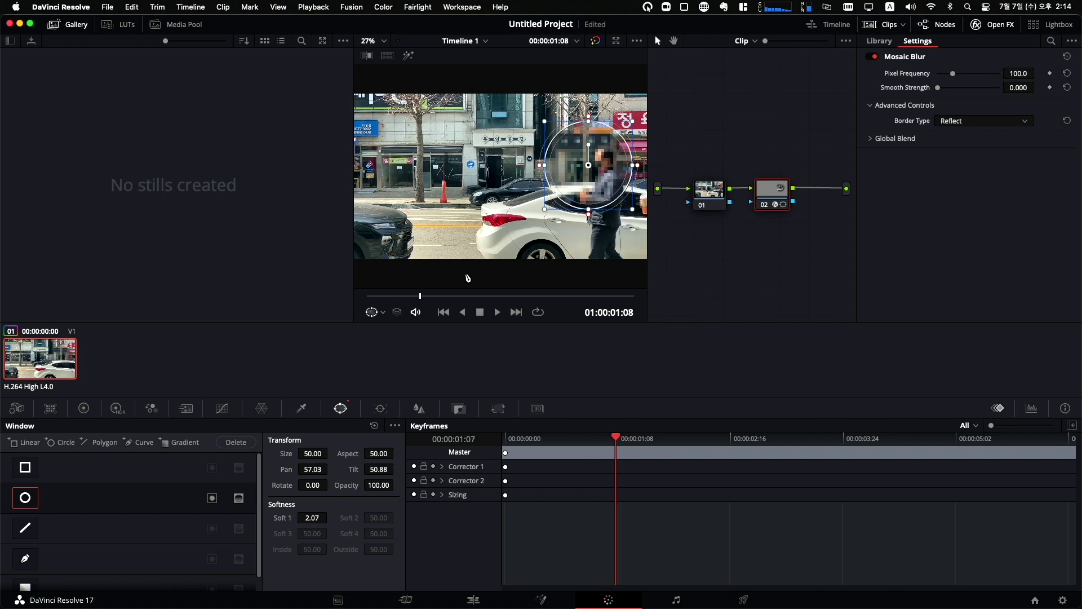
{"action": "key", "text": "Left"}
{"action": "key", "text": "Left"}
{"action": "key", "text": "Left"}
{"action": "key", "text": "Left"}
{"action": "key", "text": "Left"}
{"action": "key", "text": "Left"}
{"action": "key", "text": "Left"}
{"action": "key", "text": "Left"}
{"action": "key", "text": "Left"}
{"action": "key", "text": "Left"}
{"action": "key", "text": "Left"}
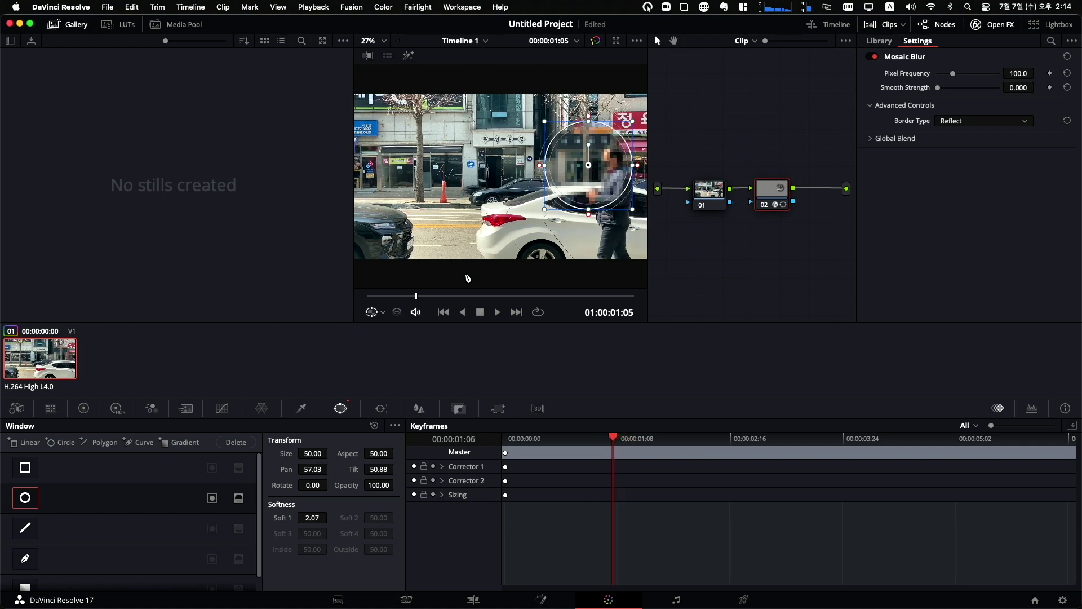
{"action": "key", "text": "Left"}
{"action": "key", "text": "Left"}
{"action": "key", "text": "Left"}
{"action": "key", "text": "Left"}
{"action": "key", "text": "Left"}
{"action": "key", "text": "Left"}
{"action": "key", "text": "Left"}
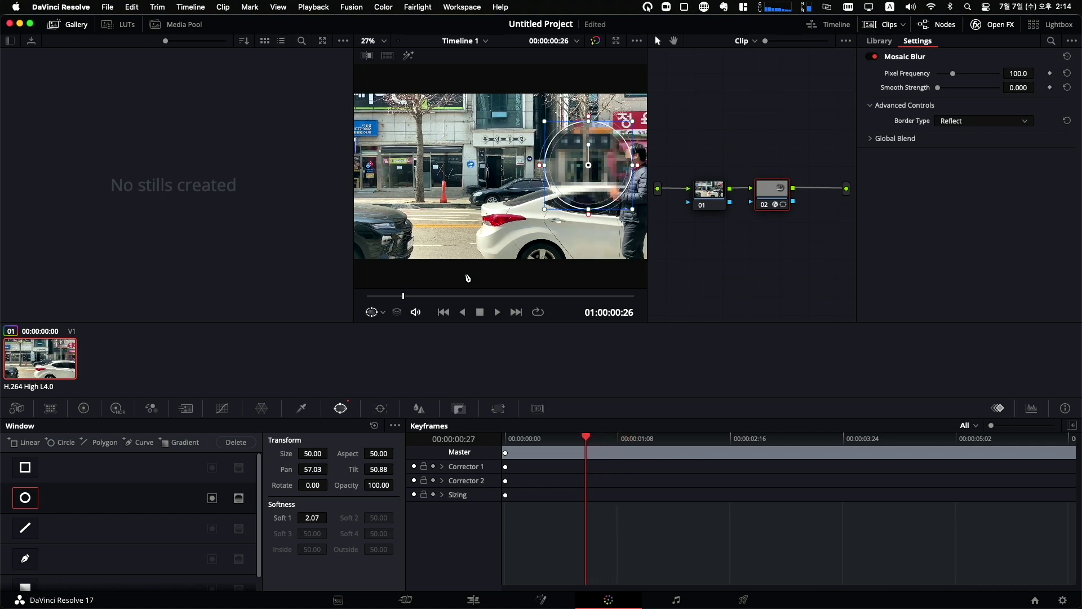
{"action": "key", "text": "Left"}
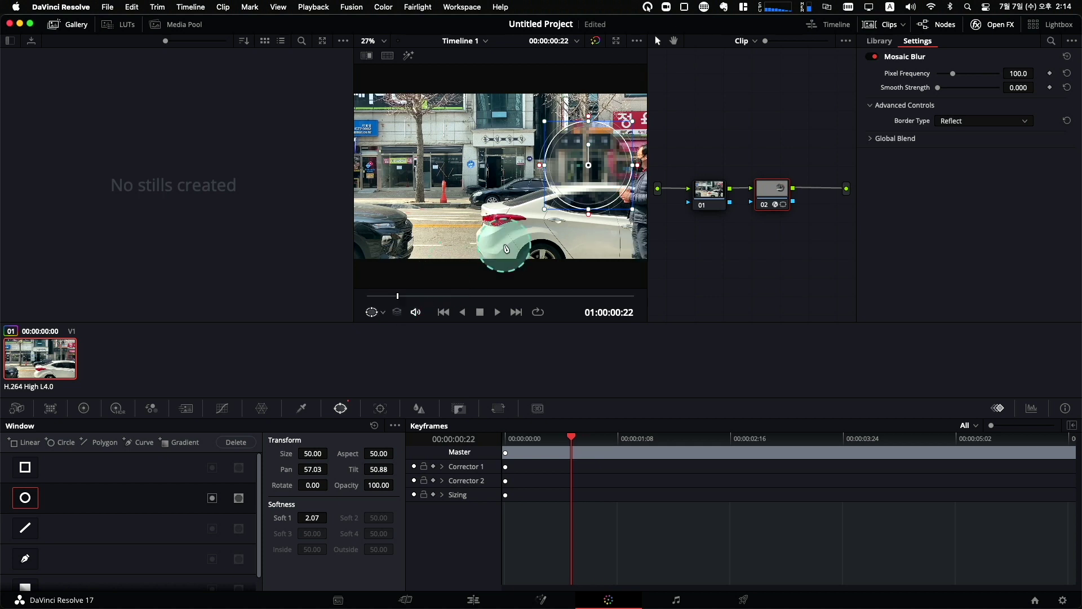
{"action": "left_click_drag", "start_coordinate": [547, 213], "coordinate": [625, 161]}
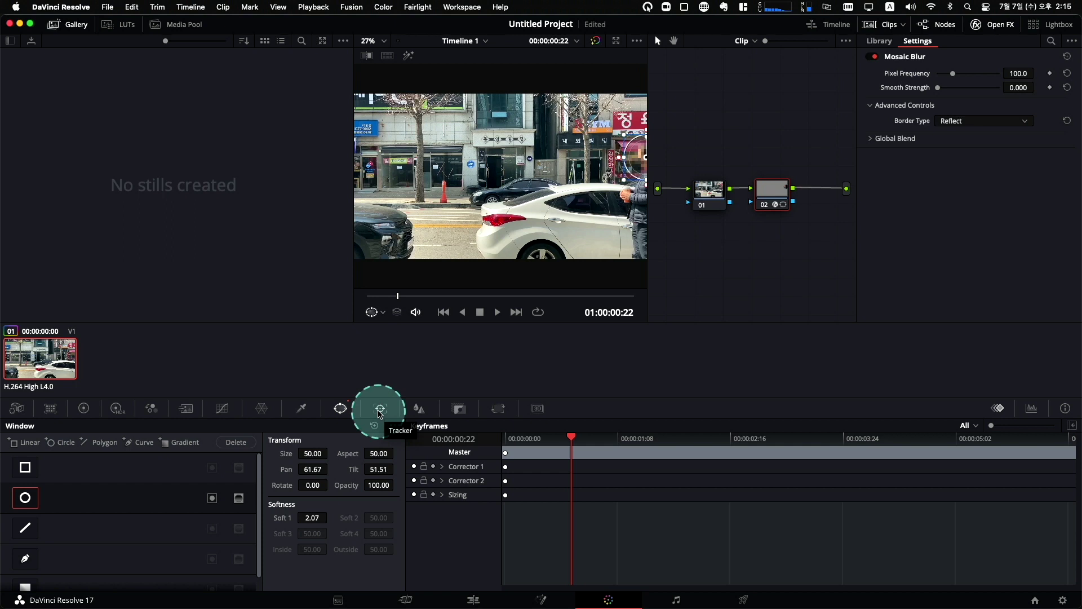
{"action": "left_click", "coordinate": [380, 411]}
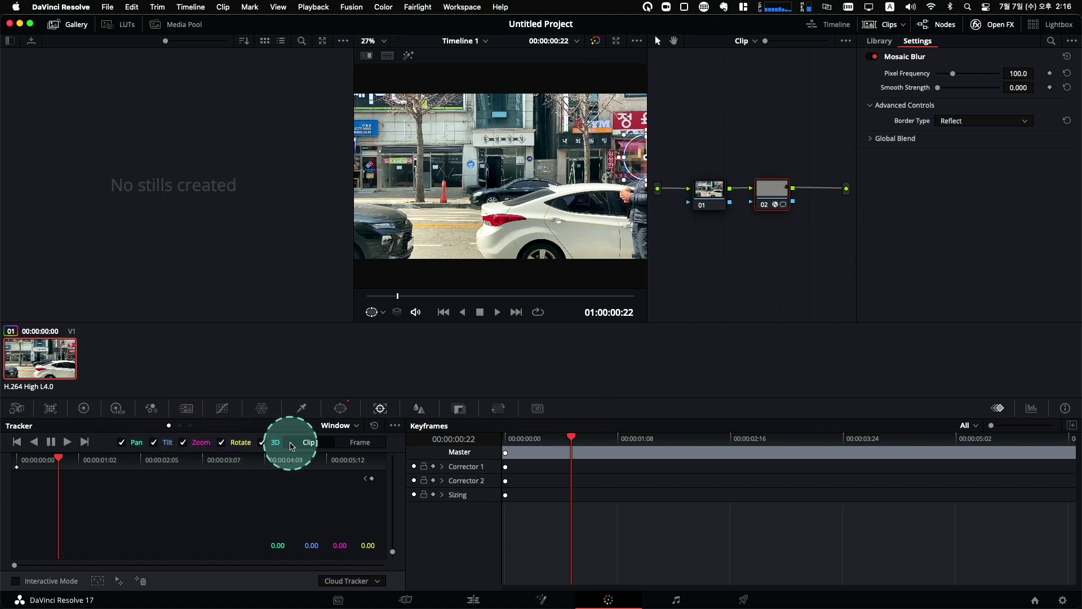
Turn off 3D, track the mosaic circle forward, and play back from the start.
{"action": "left_click", "coordinate": [264, 443]}
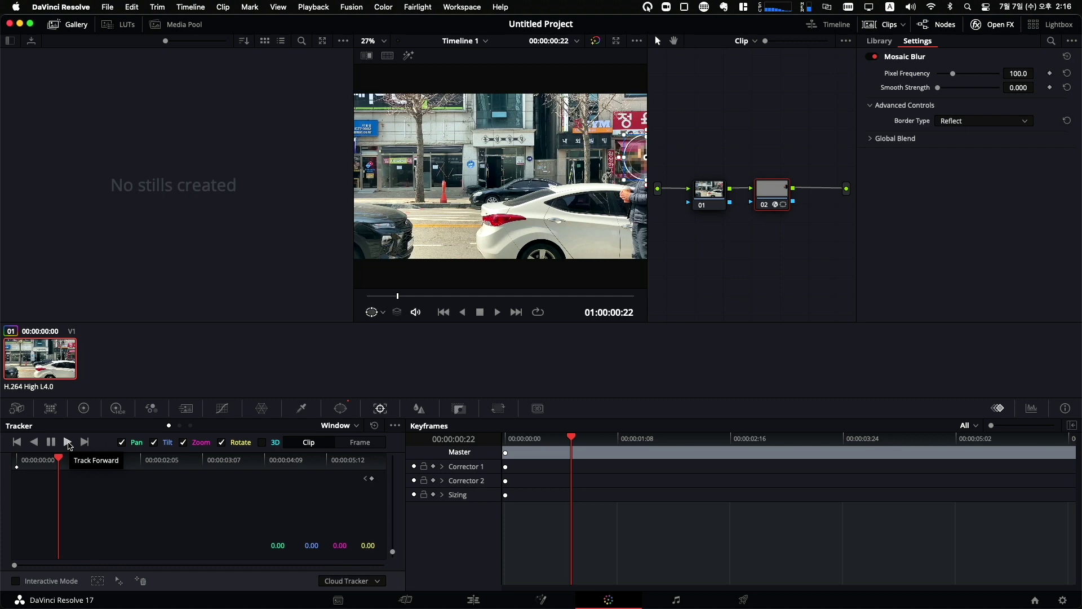
{"action": "left_click", "coordinate": [69, 444]}
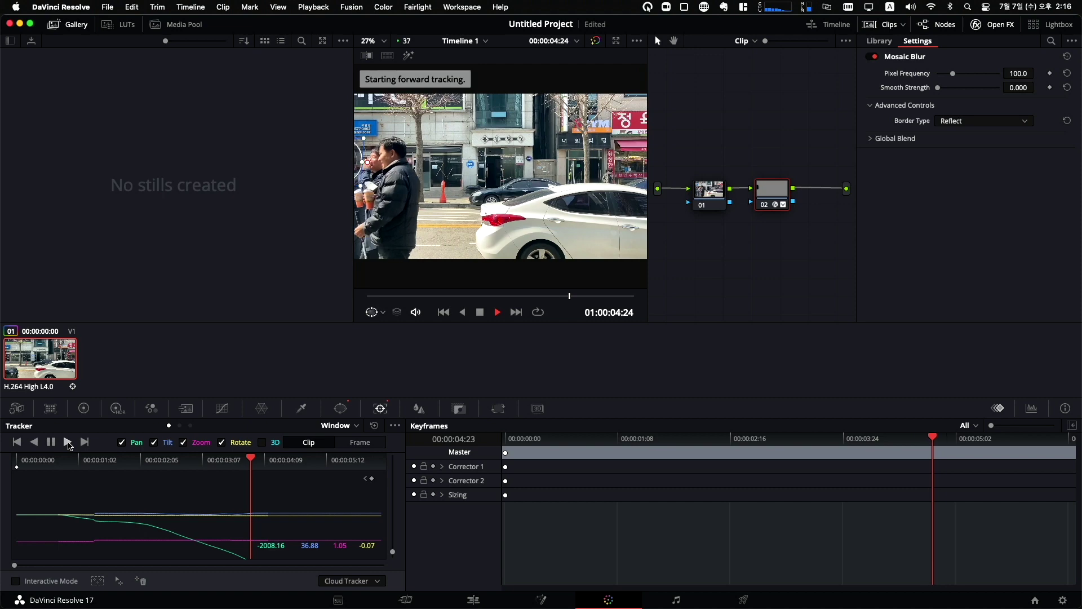
{"action": "key", "text": "space"}
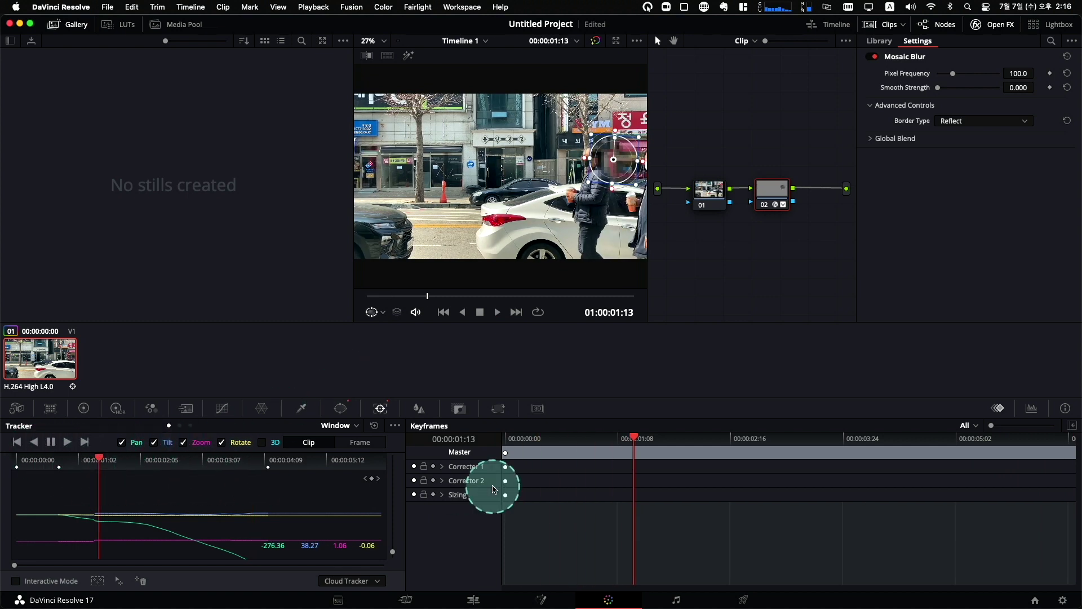
Replay the tracked blur from the start, then undo the track with Cmd+Z.
{"action": "left_click_drag", "start_coordinate": [514, 444], "coordinate": [502, 443]}
{"action": "key", "text": "space"}
{"action": "left_click_drag", "start_coordinate": [515, 444], "coordinate": [508, 441]}
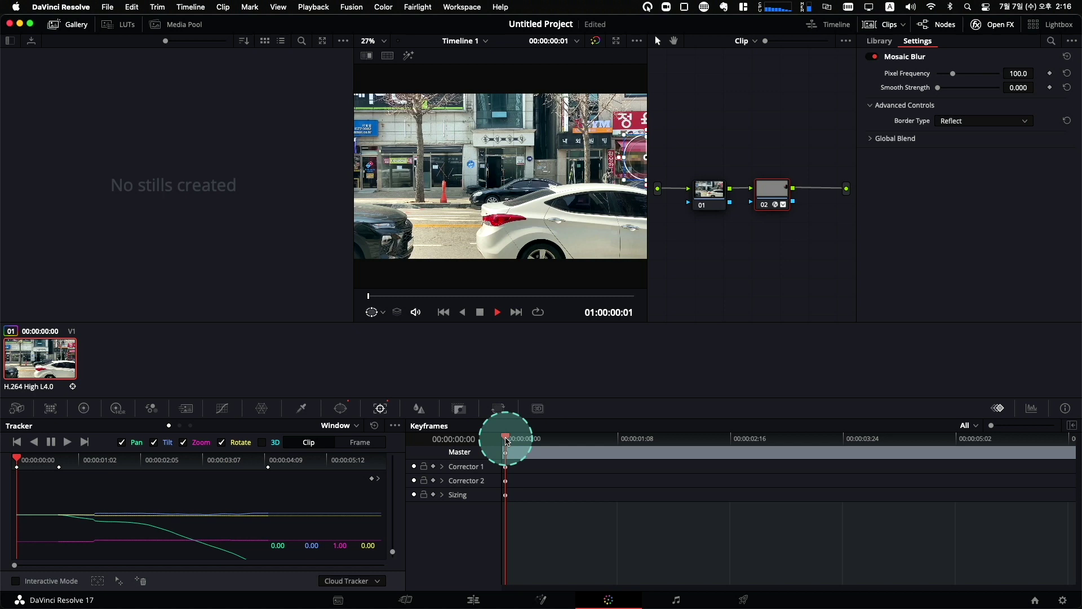
{"action": "key", "text": "space"}
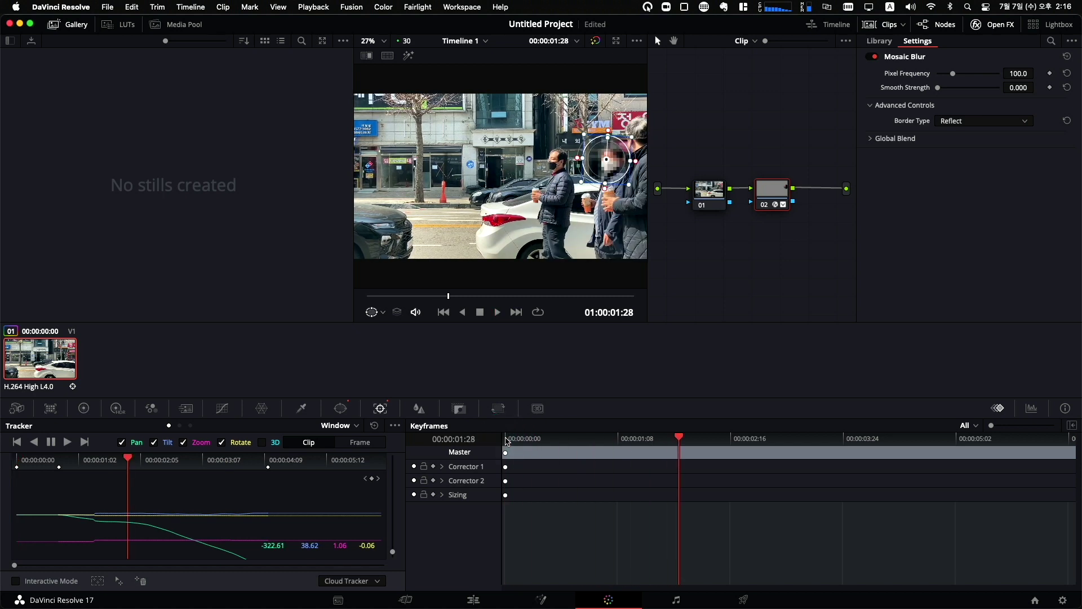
{"action": "left_click", "coordinate": [506, 442]}
{"action": "key", "text": "space"}
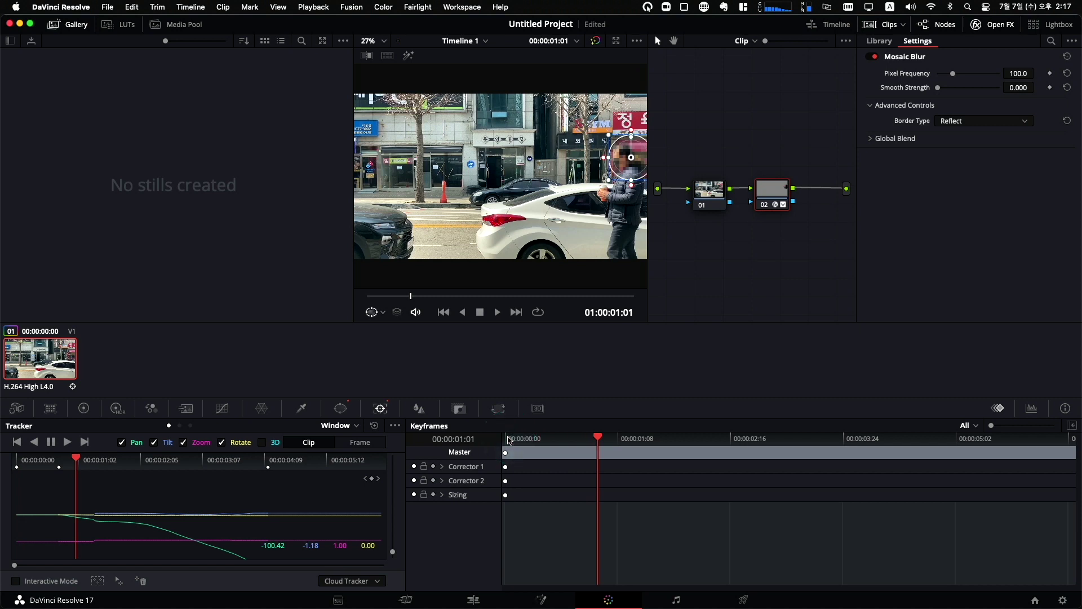
{"action": "key", "text": "space"}
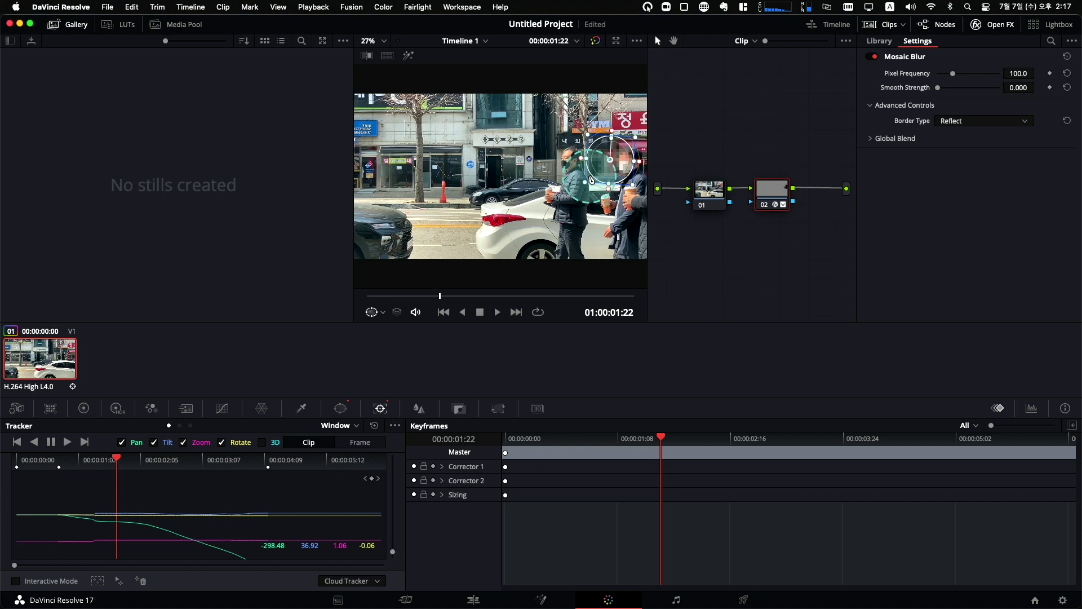
{"action": "key", "text": "super+z"}
{"action": "key", "text": "super+z"}
{"action": "key", "text": "super+z"}
{"action": "key", "text": "super+z"}
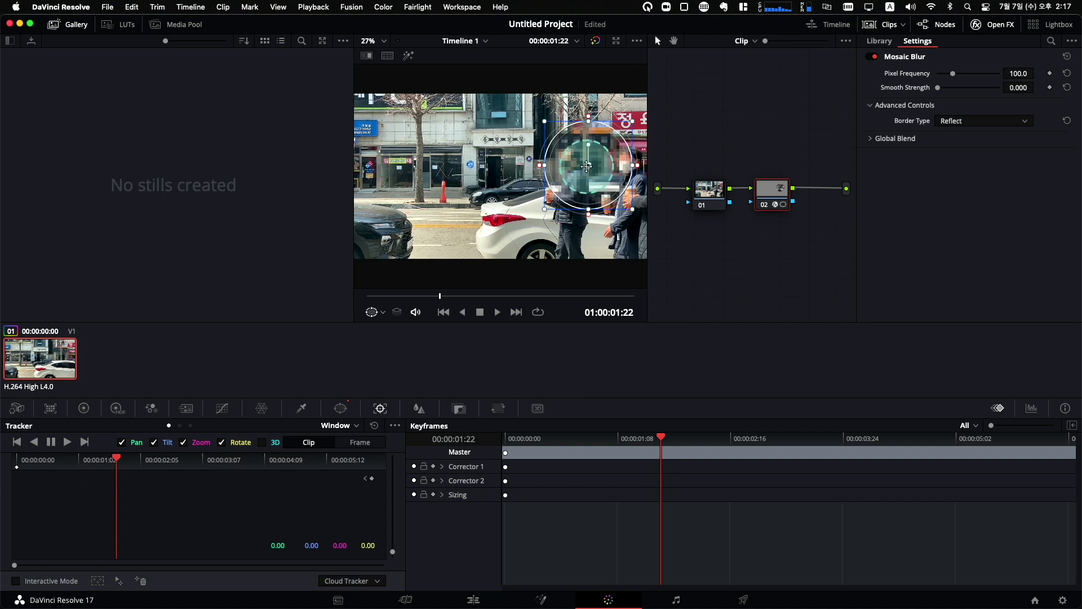
At 00:00:02:01, move and shrink the mosaic circle onto the right man's face.
{"action": "left_click_drag", "start_coordinate": [440, 298], "coordinate": [464, 299]}
{"action": "left_click_drag", "start_coordinate": [589, 165], "coordinate": [594, 144]}
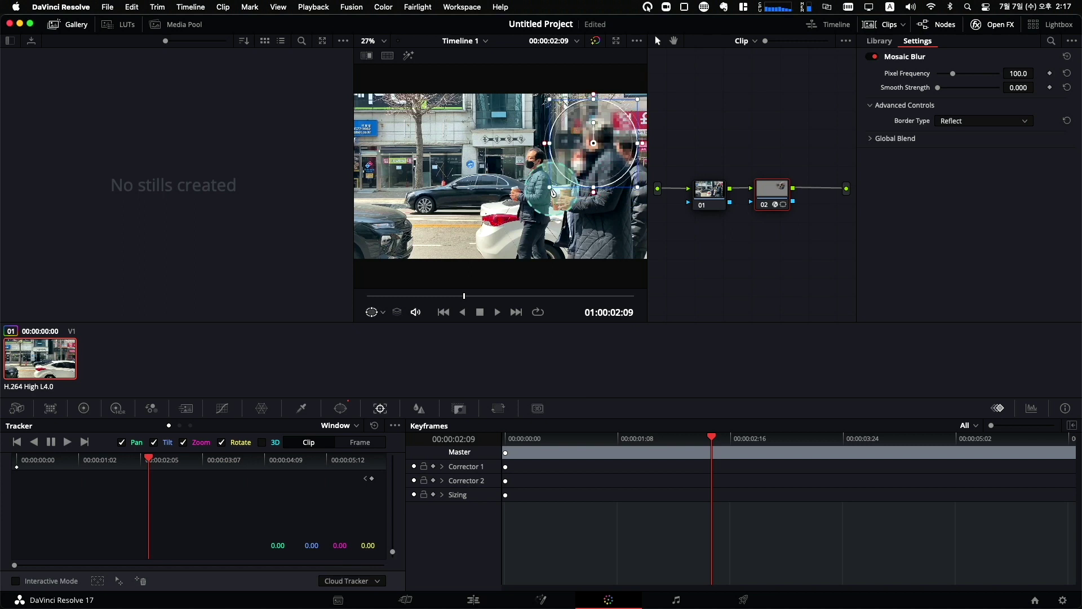
{"action": "left_click_drag", "start_coordinate": [551, 192], "coordinate": [594, 152]}
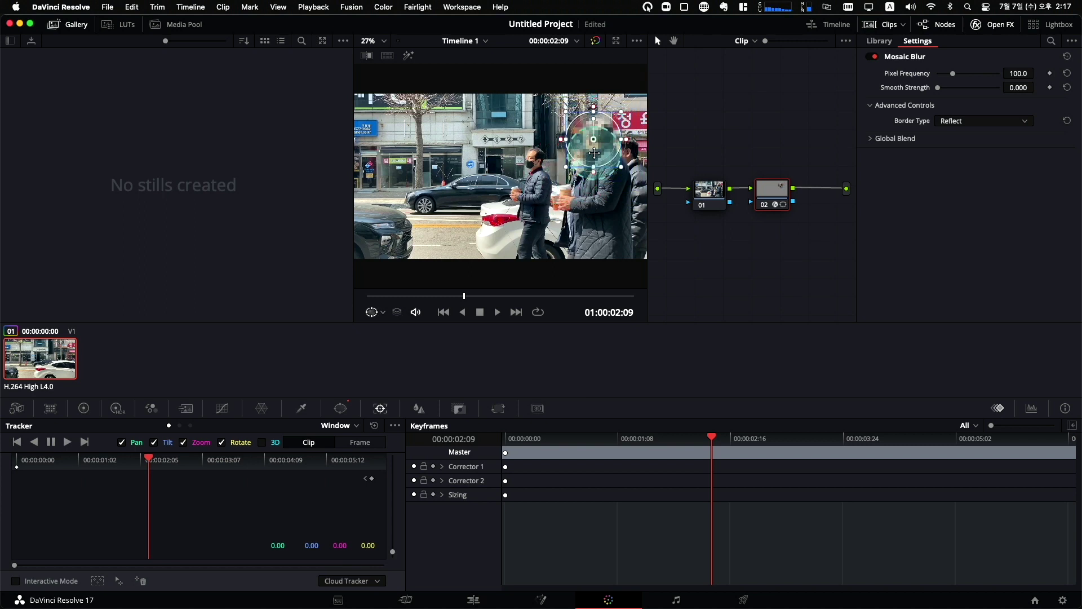
{"action": "key", "text": "Right"}
{"action": "key", "text": "Right"}
{"action": "key", "text": "Right"}
{"action": "key", "text": "Right"}
{"action": "key", "text": "Left"}
{"action": "key", "text": "Left"}
{"action": "key", "text": "Left"}
{"action": "key", "text": "Left"}
{"action": "key", "text": "Left"}
{"action": "key", "text": "Left"}
{"action": "key", "text": "Left"}
{"action": "key", "text": "Left"}
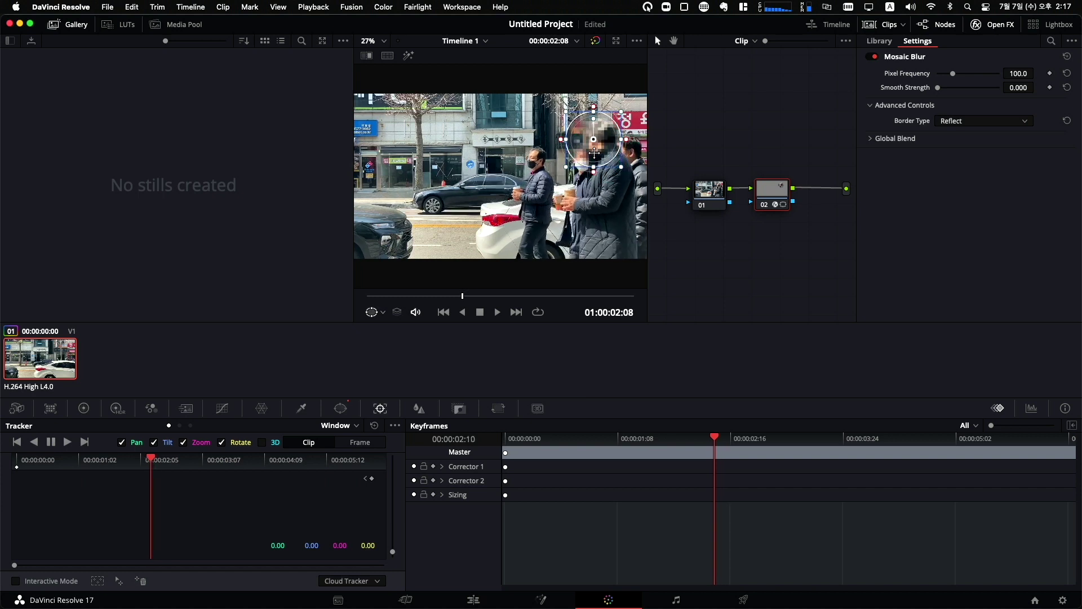
{"action": "key", "text": "Left"}
{"action": "key", "text": "Left"}
{"action": "key", "text": "Left"}
{"action": "key", "text": "Left"}
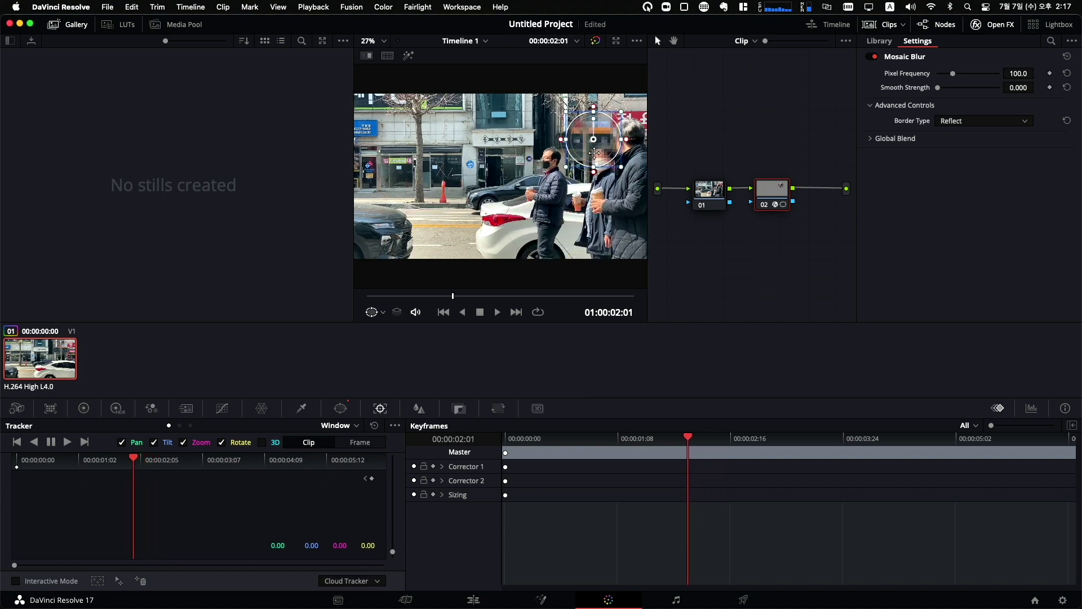
{"action": "left_click_drag", "start_coordinate": [593, 142], "coordinate": [630, 136]}
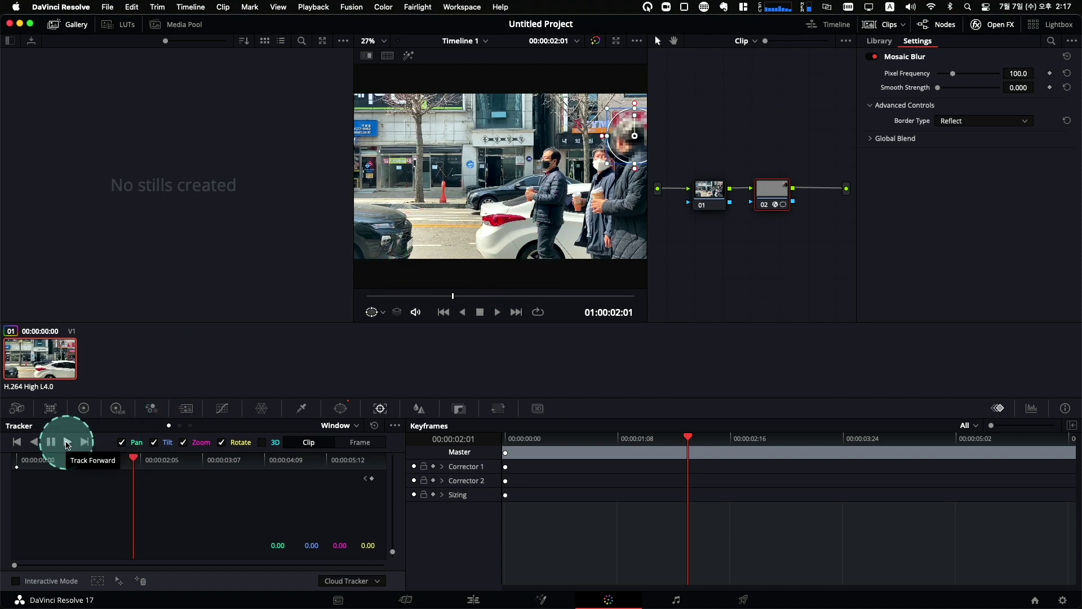
After a failed track, add a new circle window centred on the man's face at Pan 60.50, Tilt 52.73.
{"action": "left_click", "coordinate": [67, 444]}
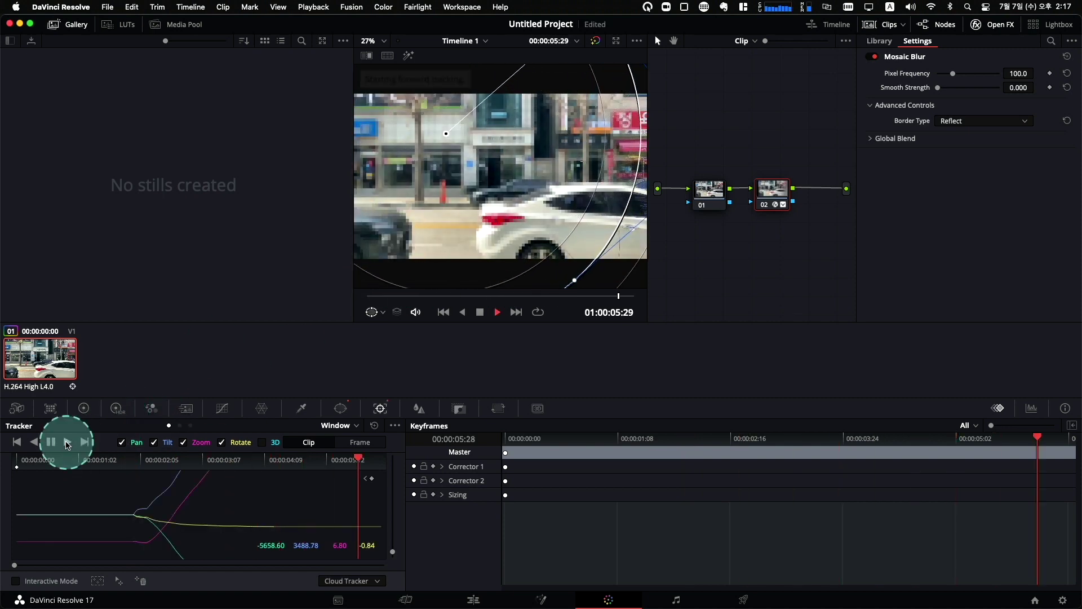
{"action": "left_click_drag", "start_coordinate": [550, 254], "coordinate": [393, 492]}
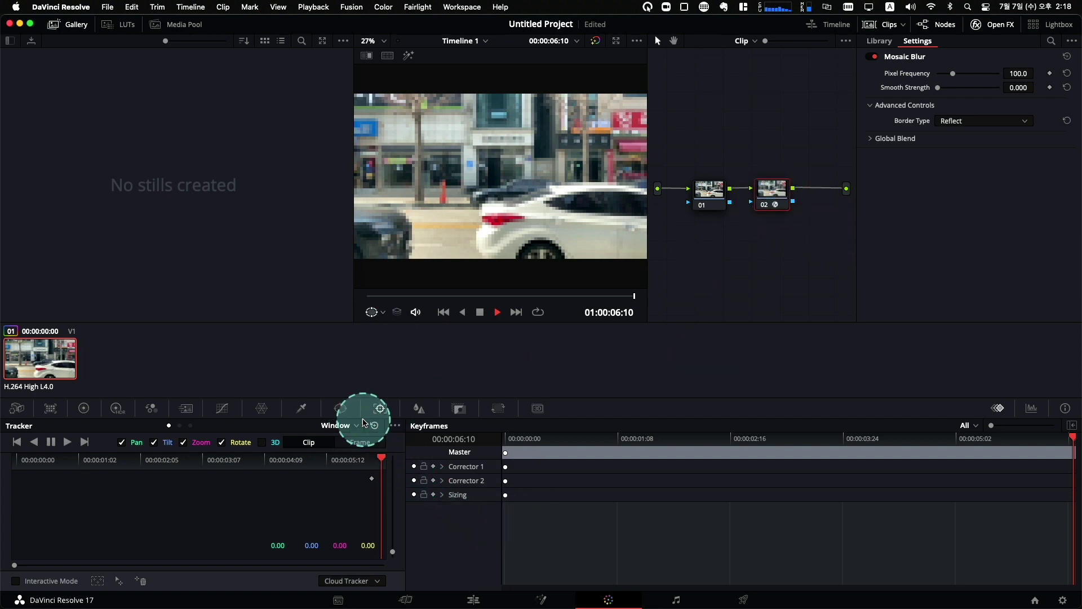
{"action": "left_click", "coordinate": [341, 409]}
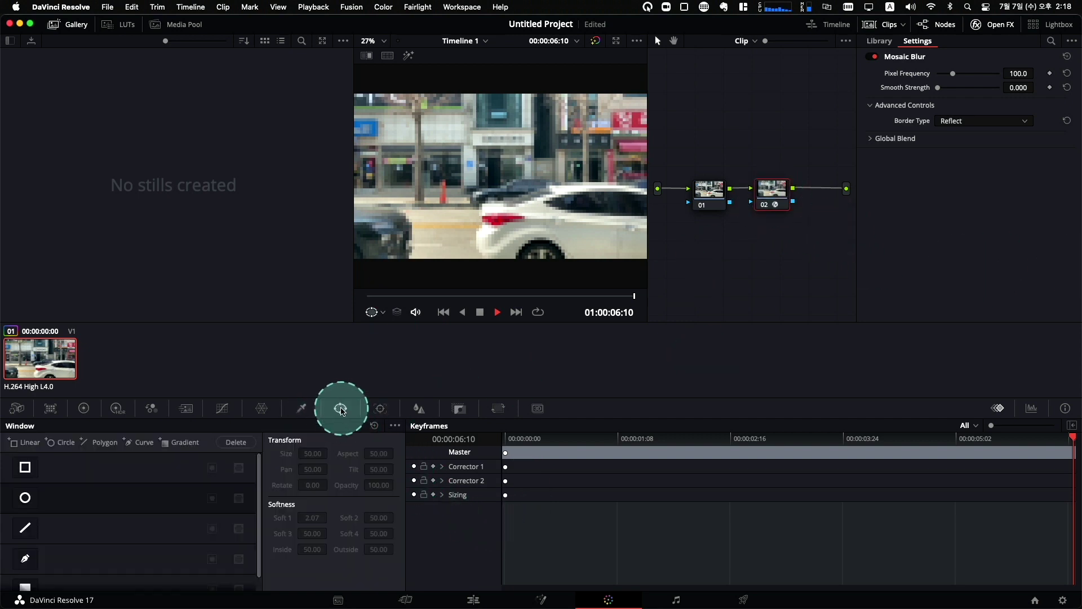
{"action": "left_click", "coordinate": [24, 496]}
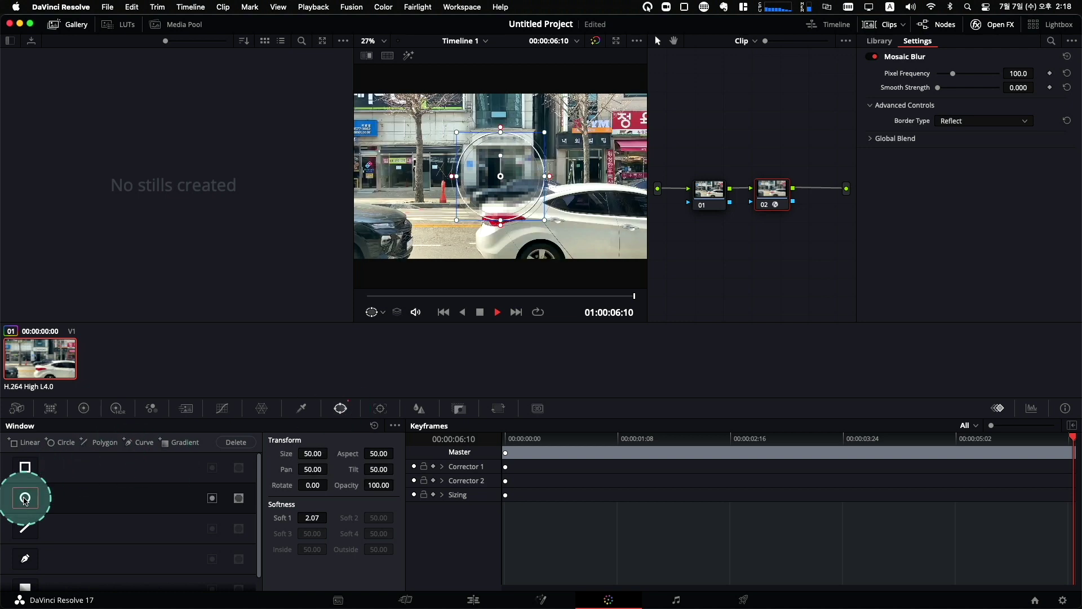
{"action": "left_click_drag", "start_coordinate": [501, 177], "coordinate": [641, 157]}
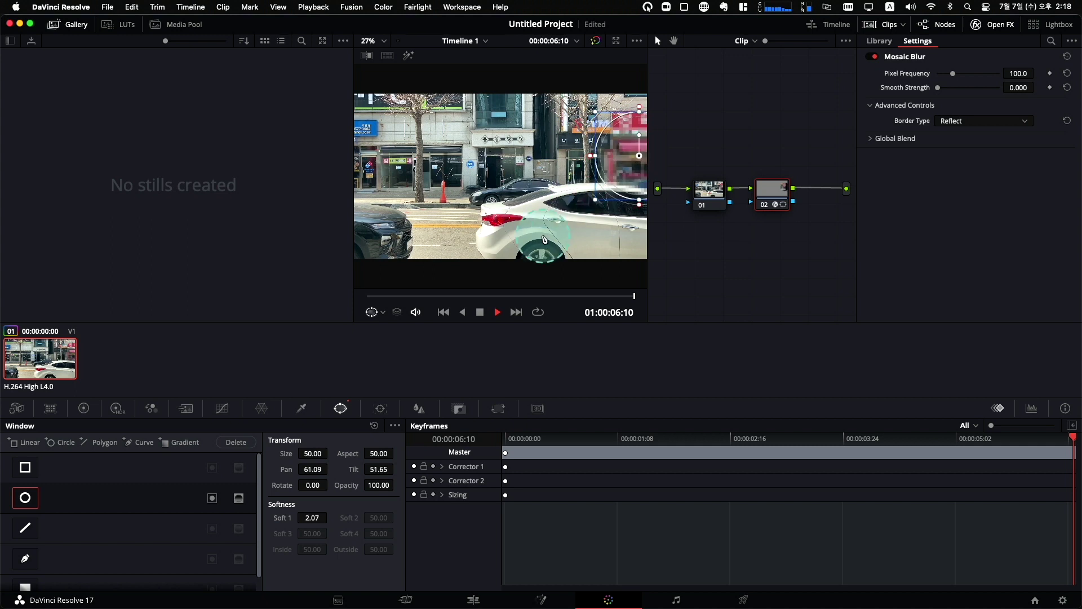
{"action": "left_click", "coordinate": [375, 301]}
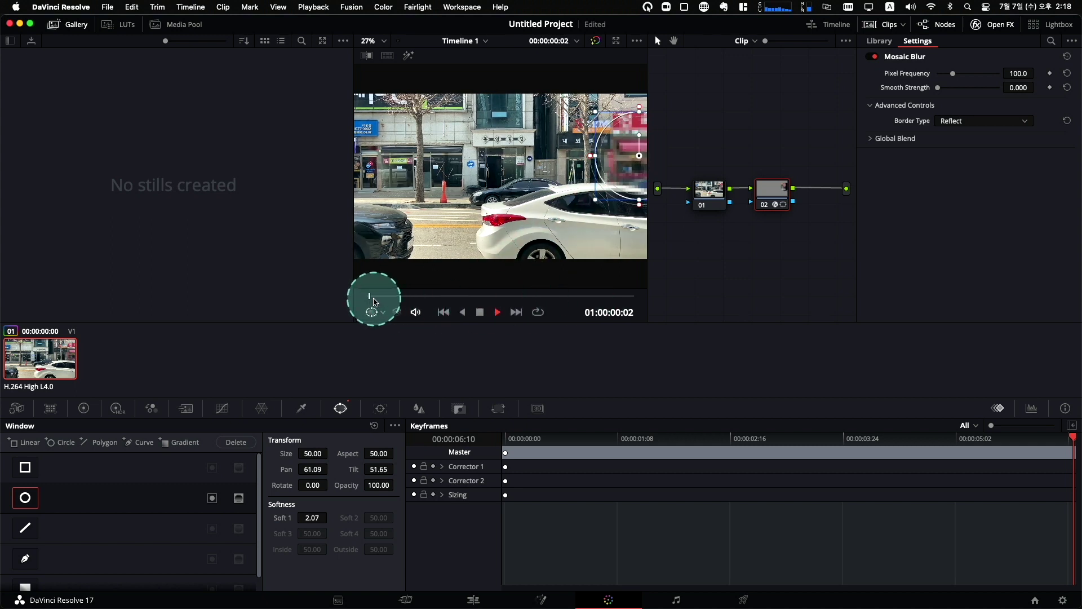
{"action": "left_click_drag", "start_coordinate": [371, 301], "coordinate": [452, 301]}
{"action": "left_click_drag", "start_coordinate": [627, 168], "coordinate": [623, 156]}
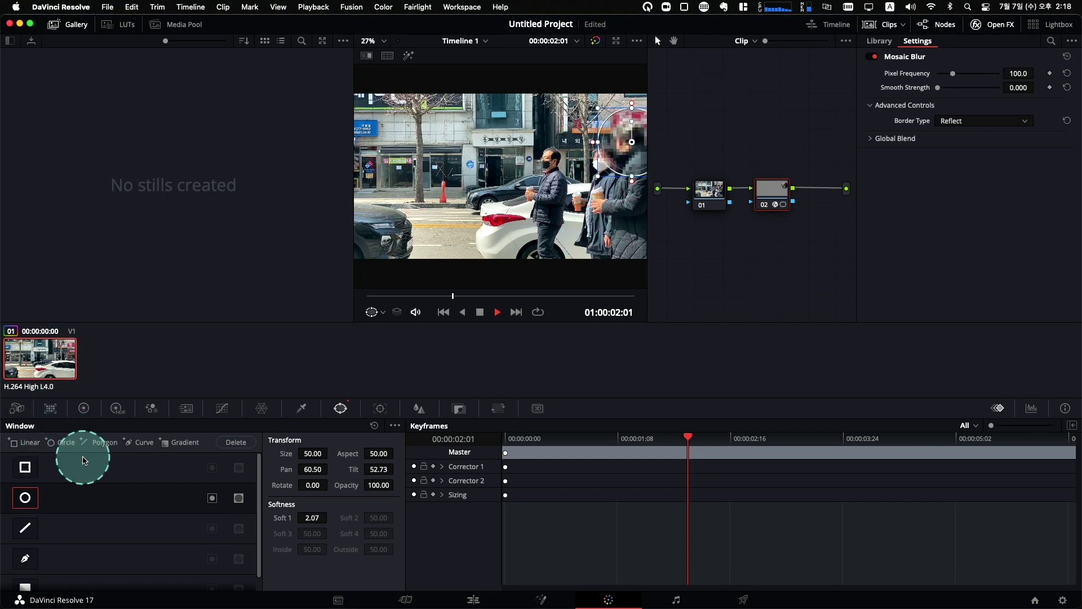
Track the blur window forward and play the result back from the start.
{"action": "left_click", "coordinate": [381, 411]}
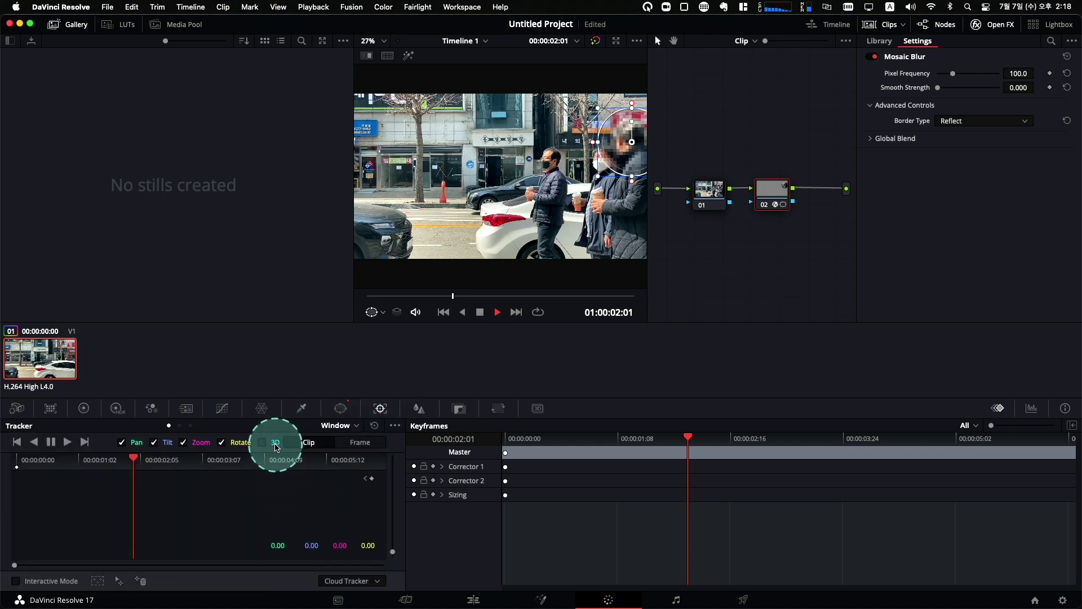
{"action": "left_click", "coordinate": [68, 447]}
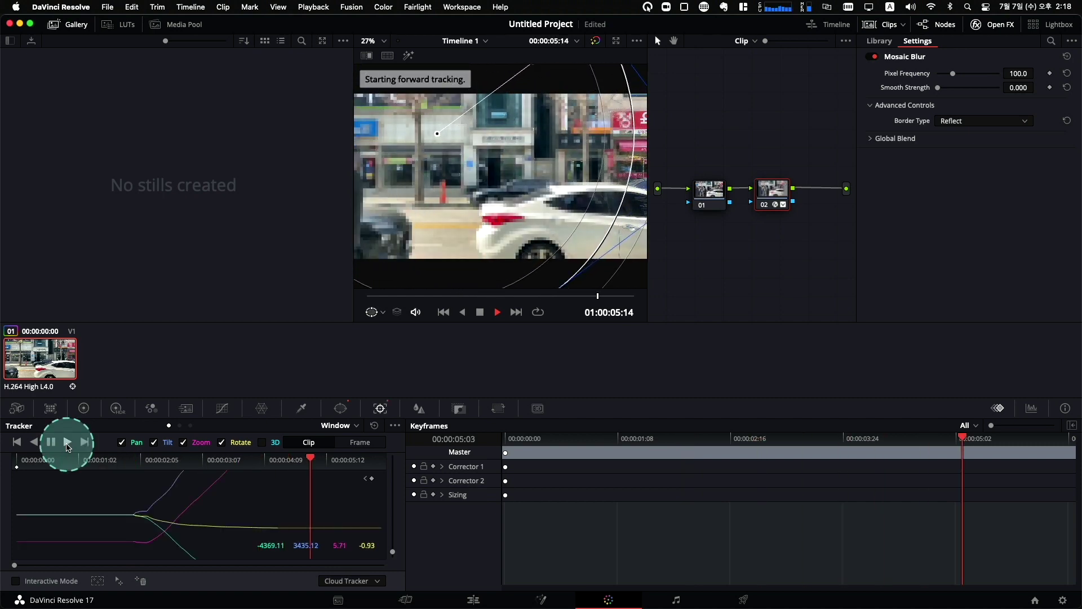
{"action": "key", "text": "Home"}
{"action": "key", "text": "space"}
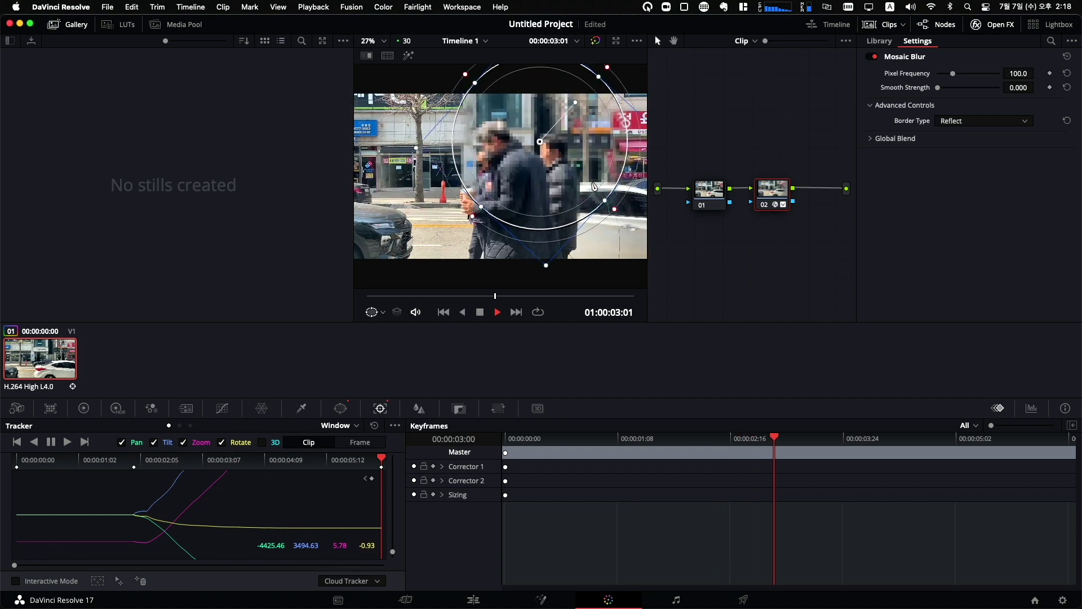
{"action": "key", "text": "space"}
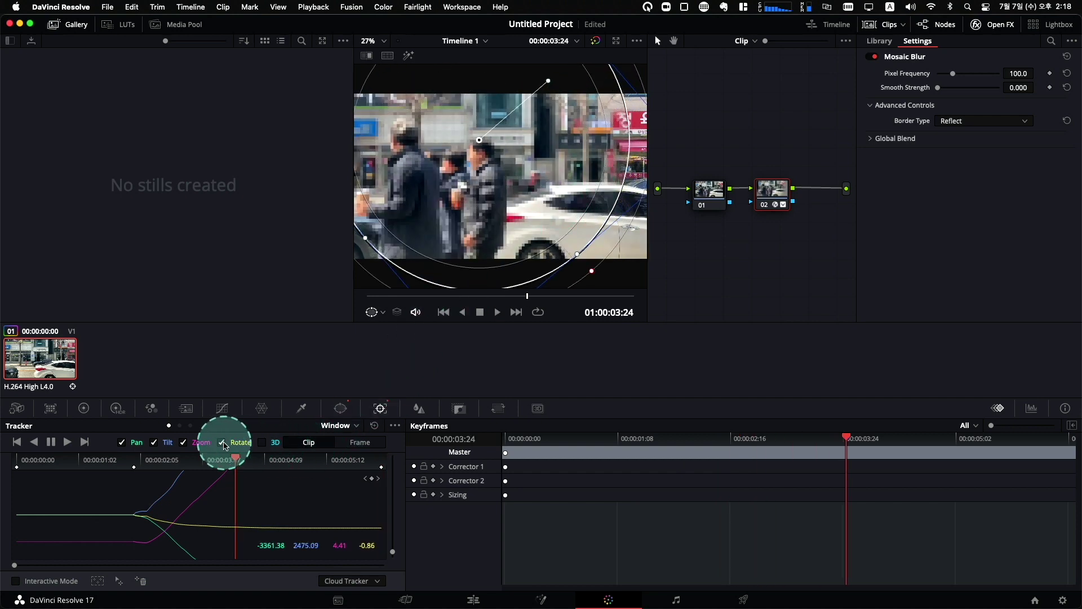
Turn off Zoom tracking, clear the track, reposition the window on the face, and re-track forward.
{"action": "left_click", "coordinate": [184, 443]}
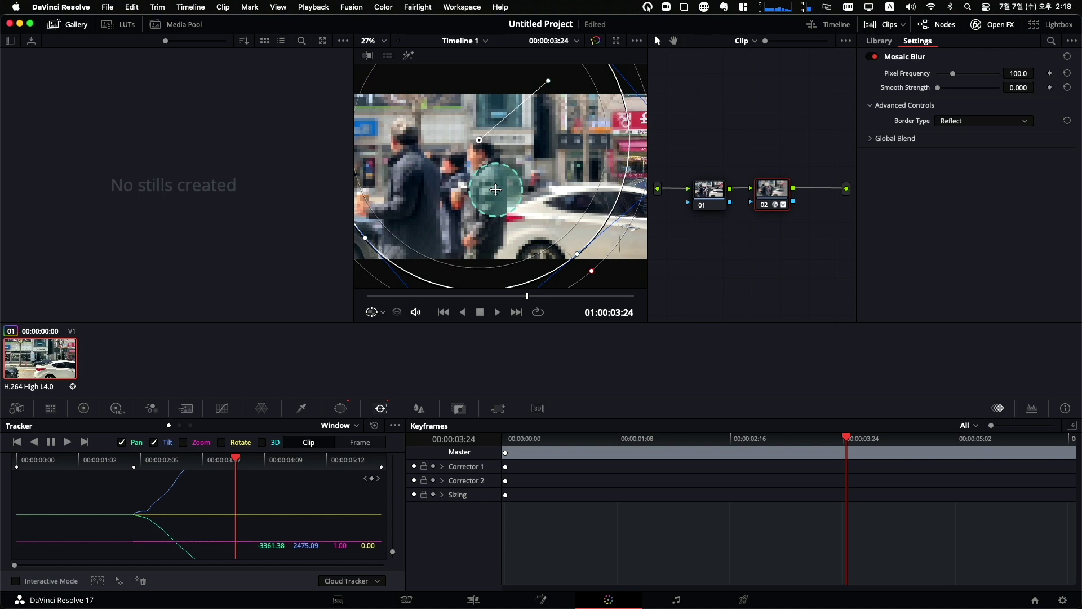
{"action": "key", "text": "cmd+z"}
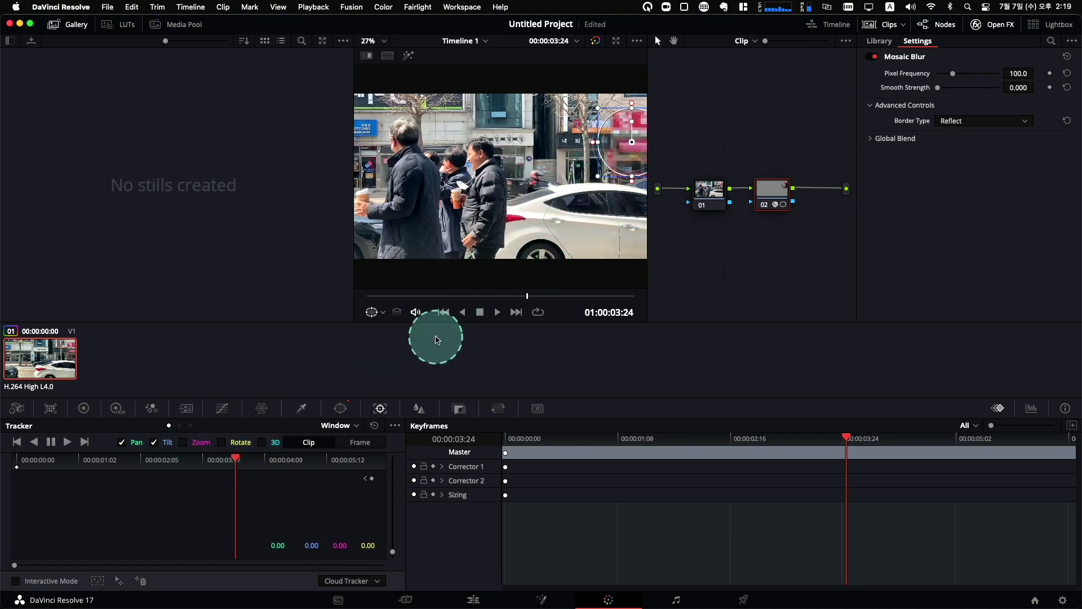
{"action": "left_click_drag", "start_coordinate": [418, 295], "coordinate": [474, 293]}
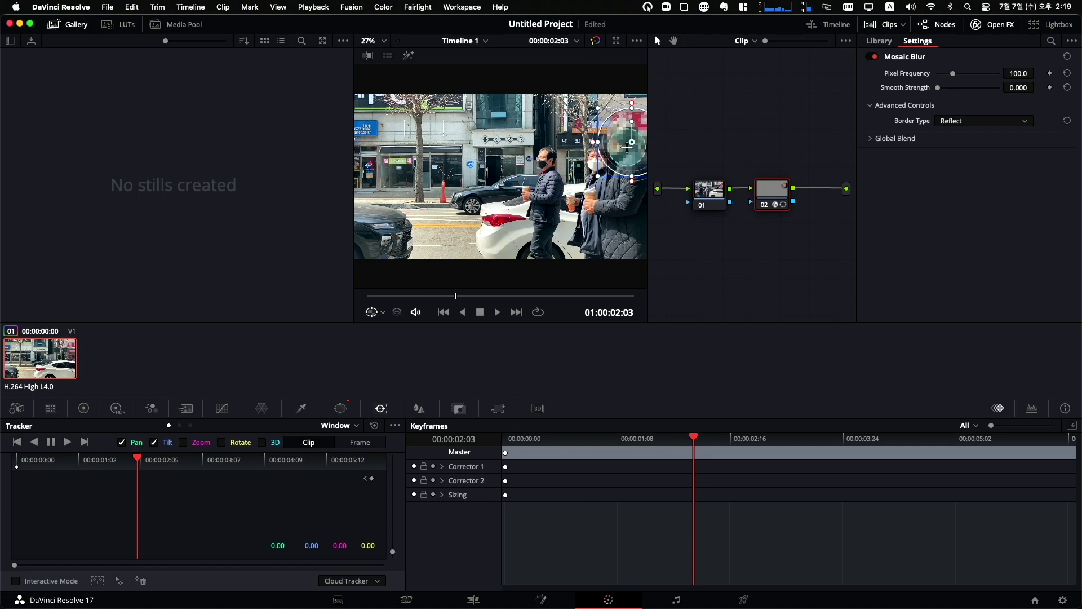
{"action": "left_click_drag", "start_coordinate": [633, 145], "coordinate": [78, 445]}
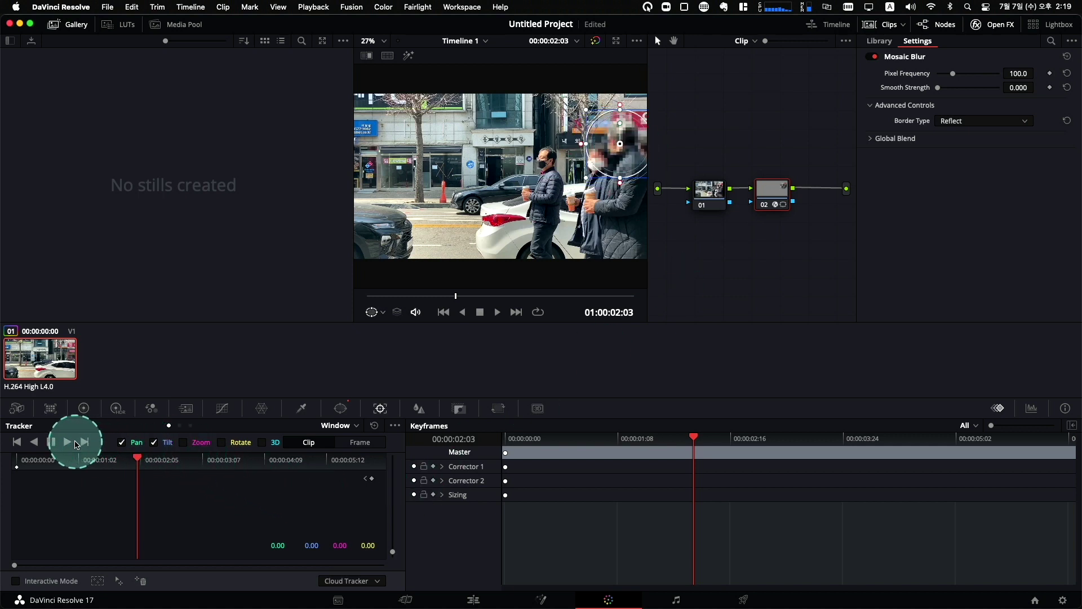
{"action": "left_click", "coordinate": [68, 443]}
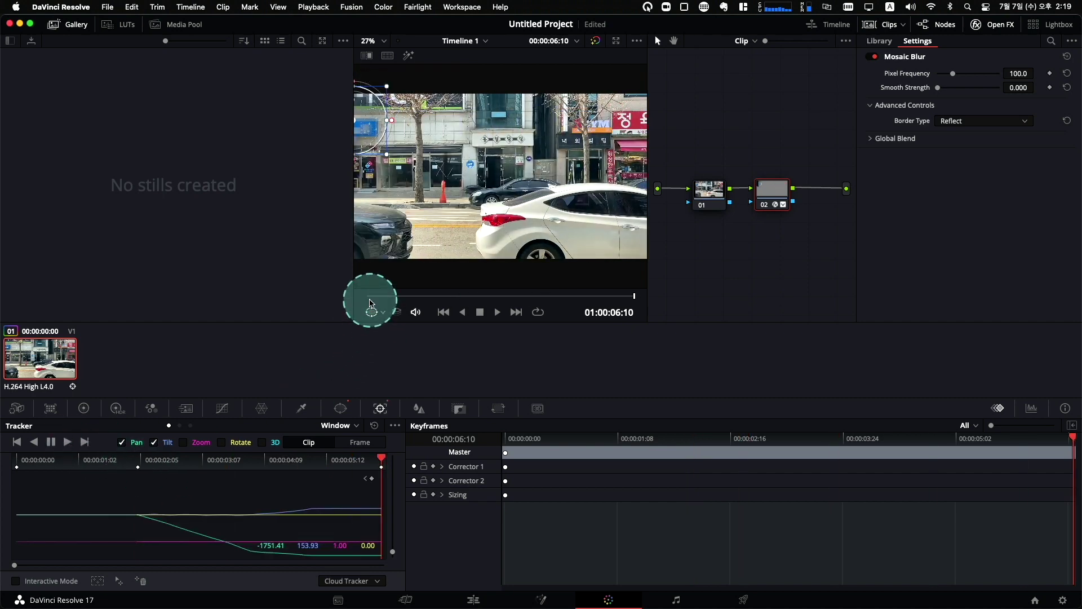
{"action": "left_click", "coordinate": [371, 297]}
{"action": "key", "text": "space"}
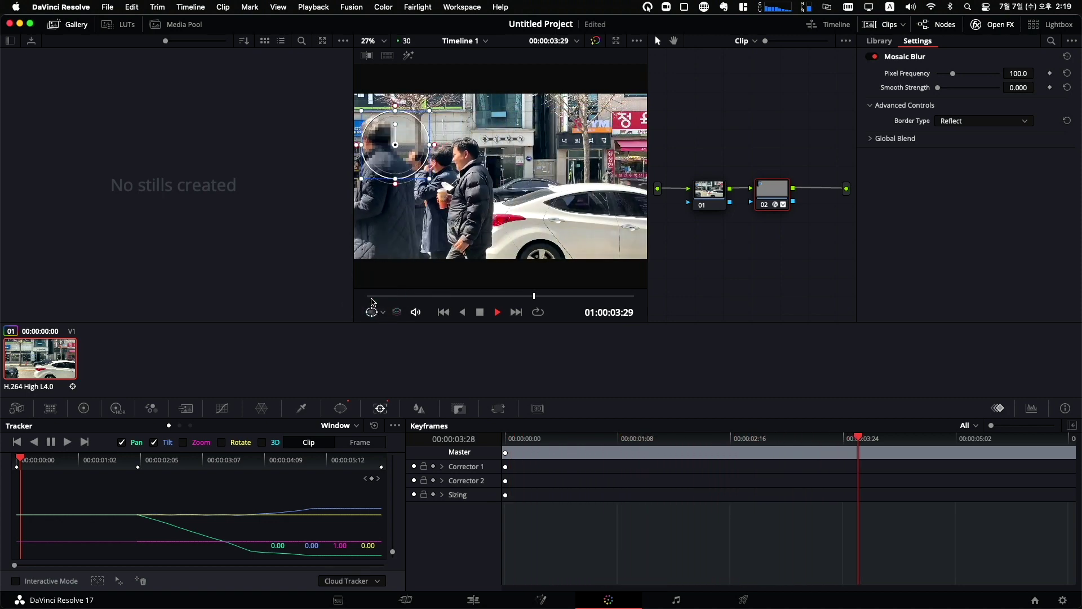
Return to the first frame and drag the window so the mosaic covers most of the frame.
{"action": "left_click", "coordinate": [375, 302]}
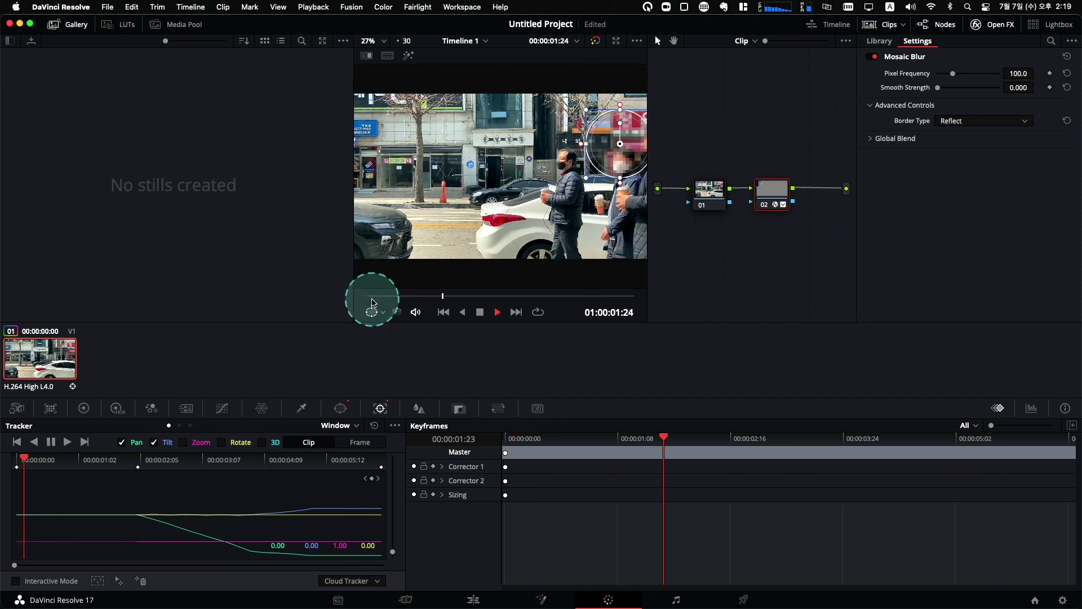
{"action": "left_click", "coordinate": [369, 299]}
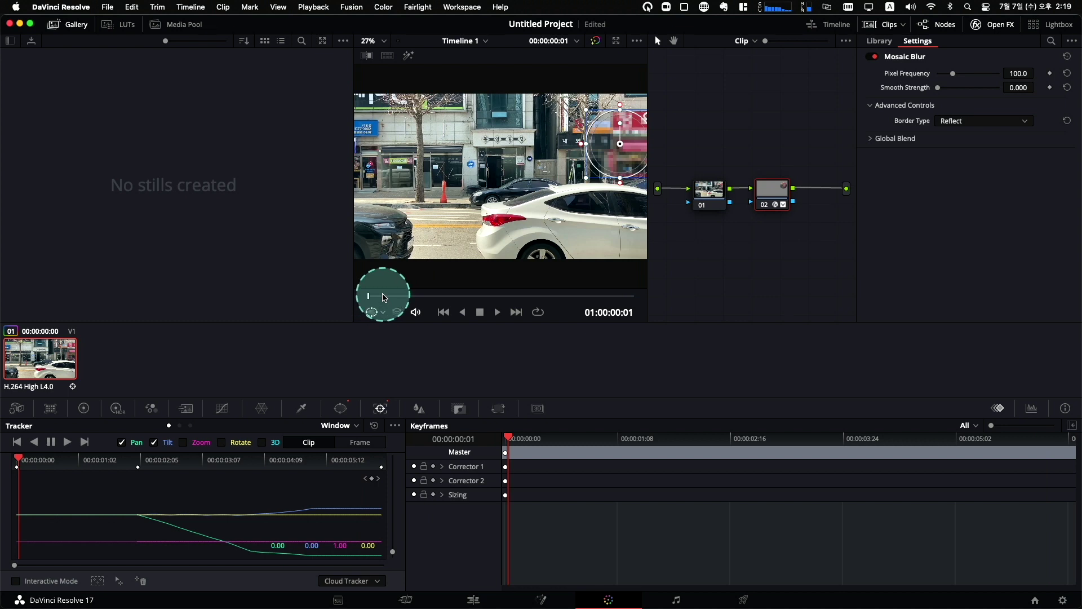
{"action": "left_click", "coordinate": [622, 254]}
{"action": "left_click_drag", "start_coordinate": [622, 254], "coordinate": [637, 226]}
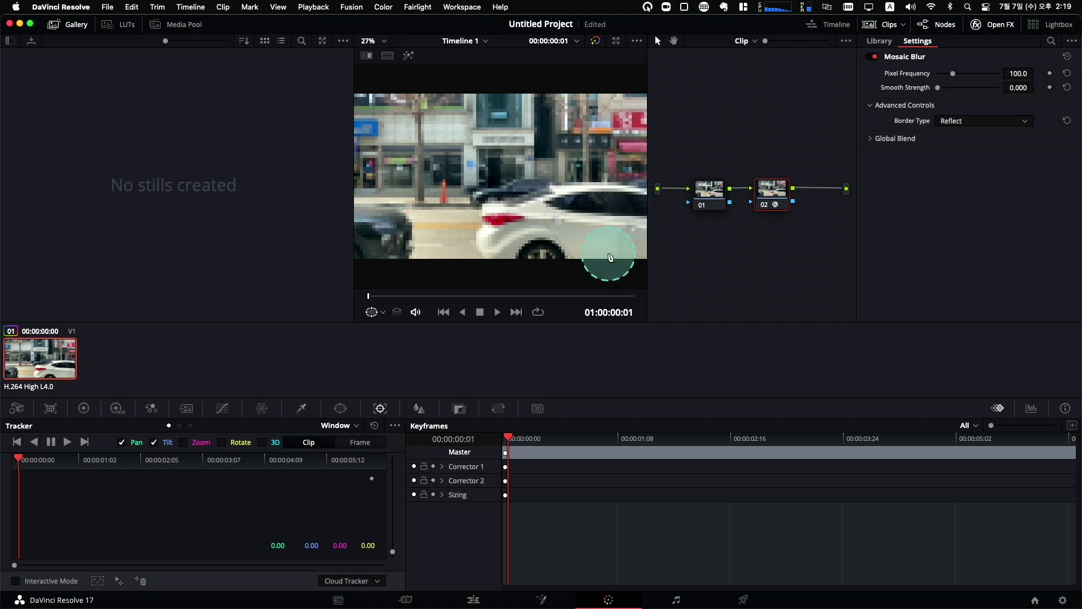
Go to frame 02:02 and place a circle window over the man's face.
{"action": "left_click", "coordinate": [411, 296]}
{"action": "left_click_drag", "start_coordinate": [429, 300], "coordinate": [454, 297]}
{"action": "left_click_drag", "start_coordinate": [624, 125], "coordinate": [544, 180]}
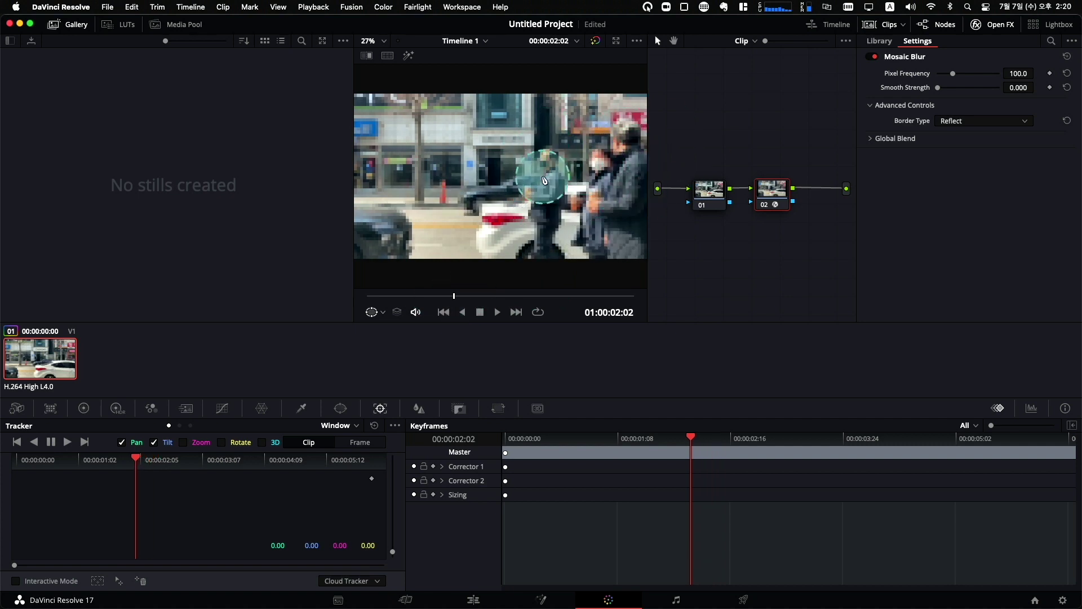
{"action": "left_click", "coordinate": [342, 410]}
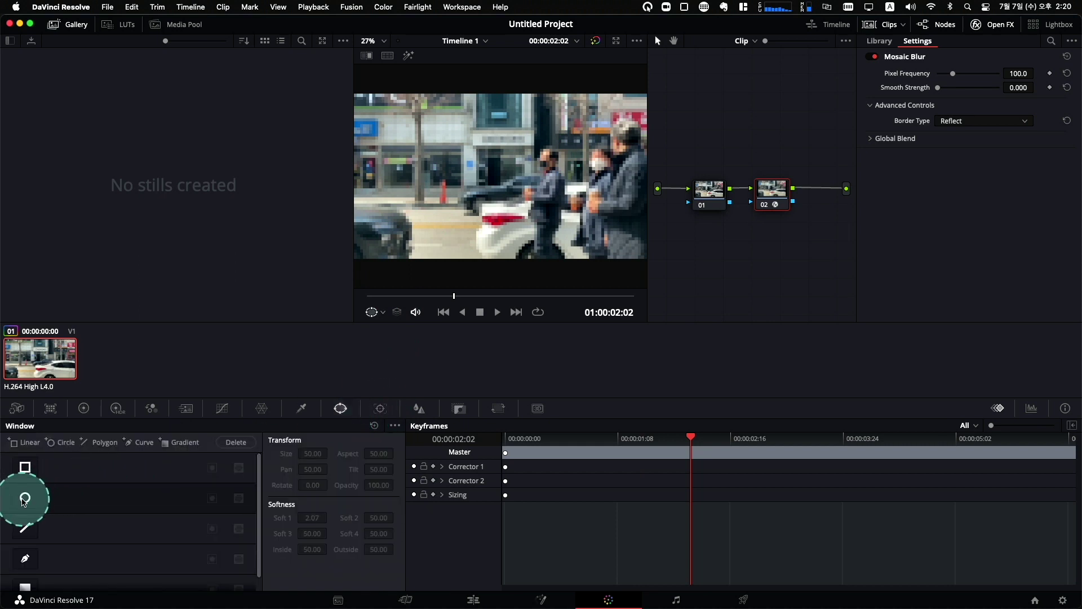
{"action": "left_click", "coordinate": [25, 499]}
{"action": "left_click_drag", "start_coordinate": [501, 182], "coordinate": [628, 148]}
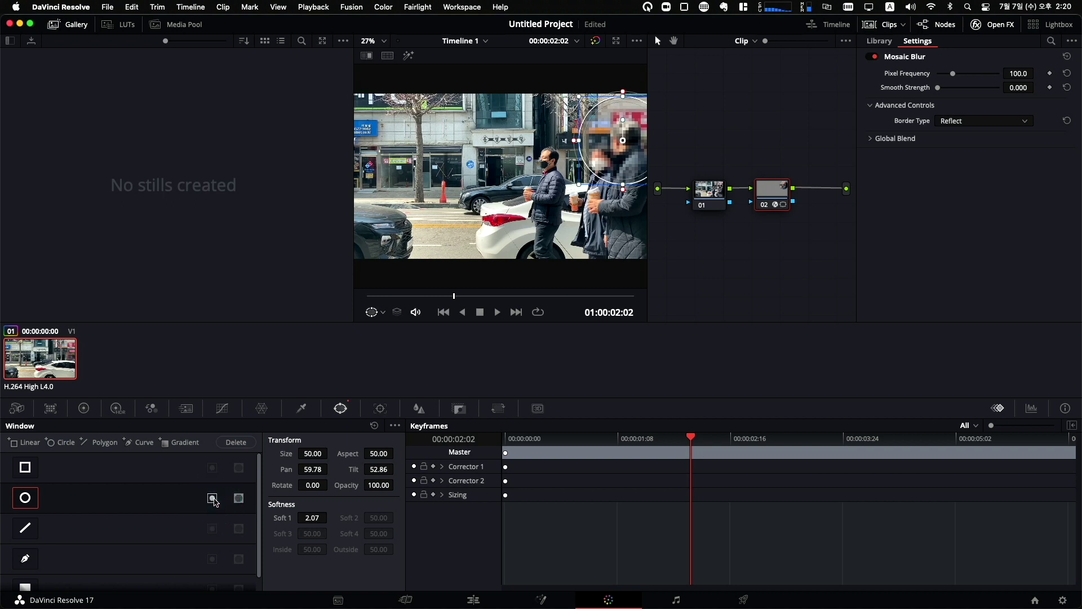
Invert the circle mask, then apply Gaussian Blur to node 02 at strength 0.400.
{"action": "left_click", "coordinate": [214, 503]}
{"action": "left_click", "coordinate": [213, 501]}
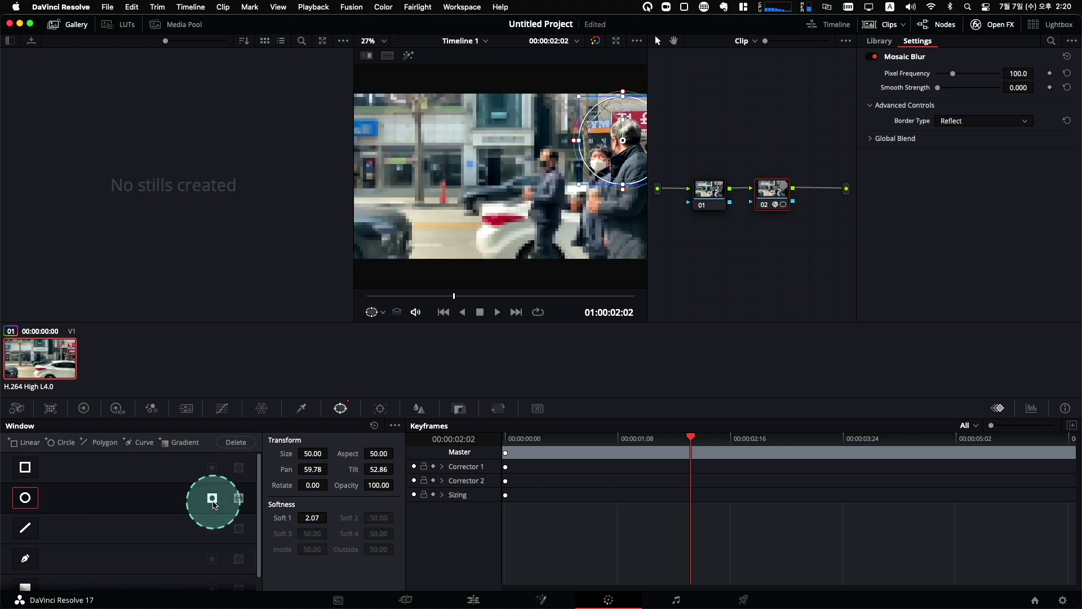
{"action": "left_click", "coordinate": [610, 105]}
{"action": "left_click", "coordinate": [644, 253]}
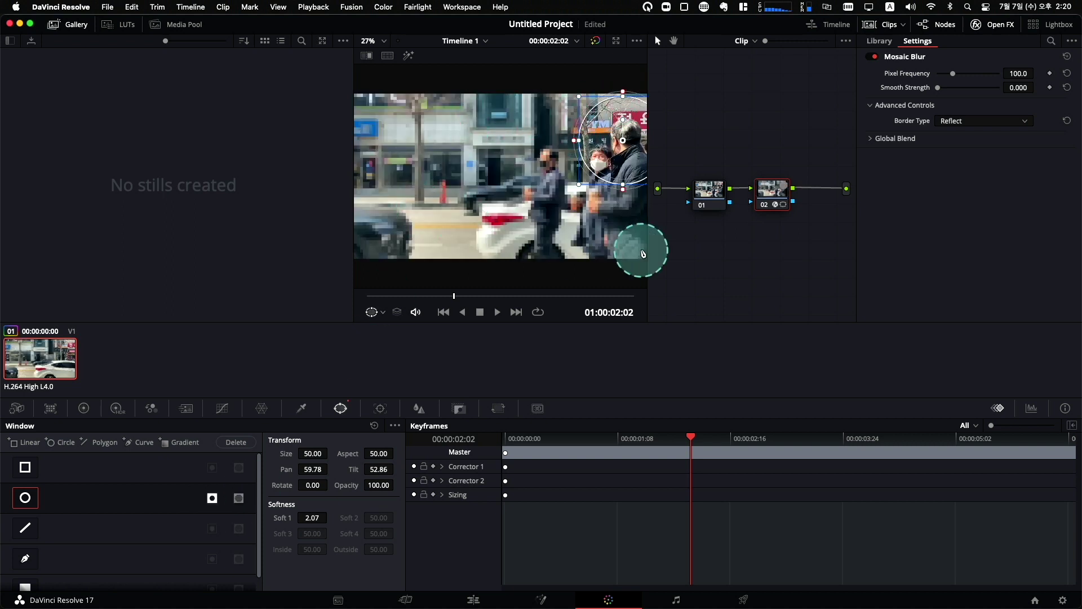
{"action": "left_click", "coordinate": [564, 234]}
{"action": "mouse_move", "coordinate": [564, 234]}
{"action": "left_mouse_down"}
{"action": "mouse_move", "coordinate": [550, 144]}
{"action": "mouse_move", "coordinate": [519, 113]}
{"action": "mouse_move", "coordinate": [492, 158]}
{"action": "mouse_move", "coordinate": [492, 203]}
{"action": "mouse_move", "coordinate": [631, 208]}
{"action": "mouse_move", "coordinate": [454, 103]}
{"action": "mouse_move", "coordinate": [565, 214]}
{"action": "mouse_move", "coordinate": [609, 141]}
{"action": "mouse_move", "coordinate": [640, 148]}
{"action": "left_mouse_up"}
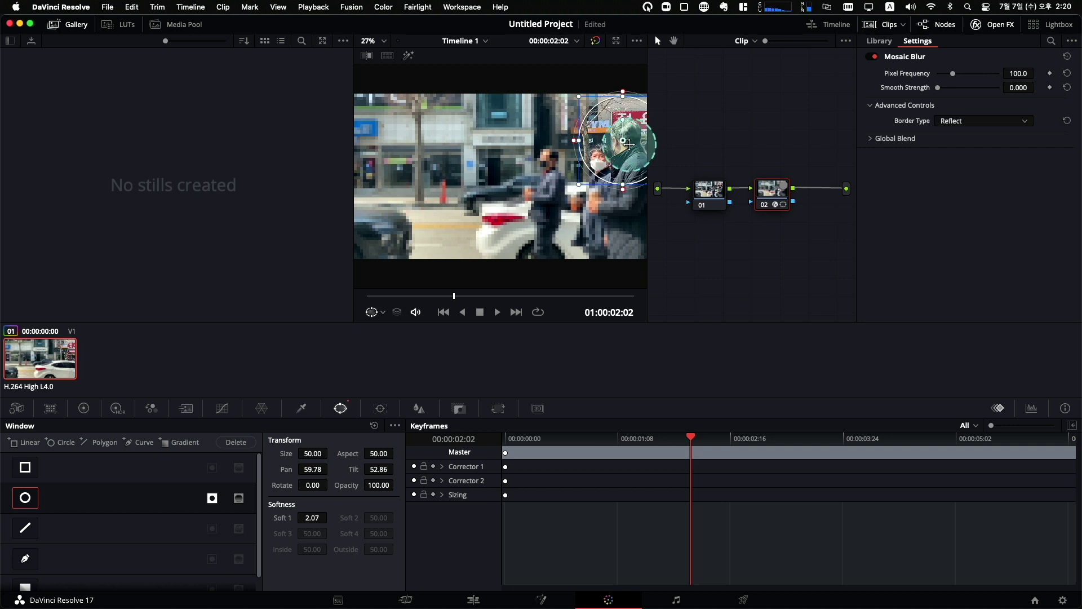
{"action": "left_click_drag", "start_coordinate": [622, 142], "coordinate": [790, 228]}
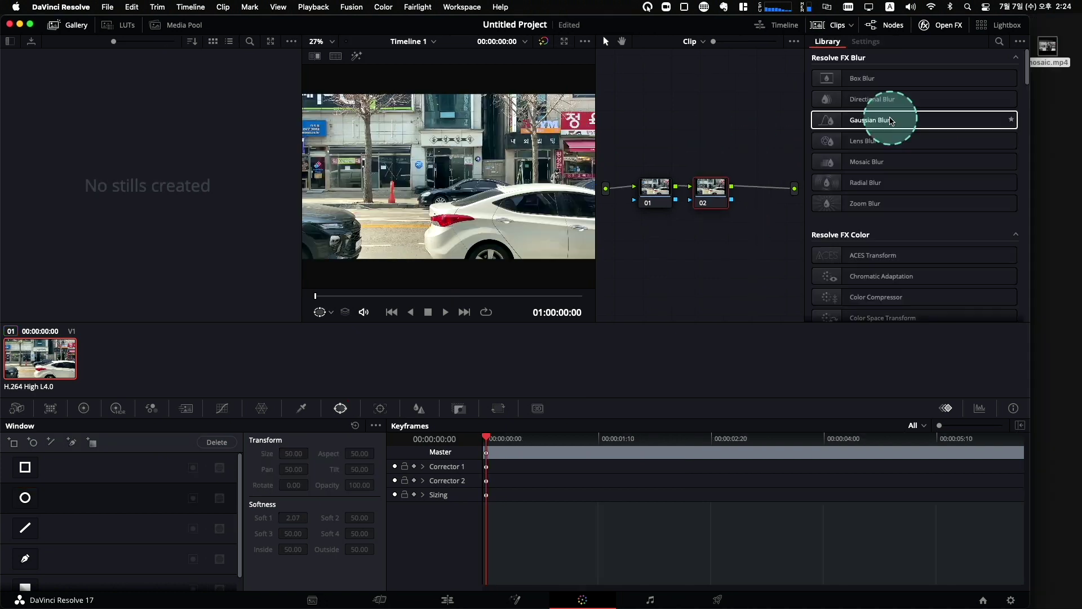
{"action": "left_click_drag", "start_coordinate": [891, 122], "coordinate": [719, 192]}
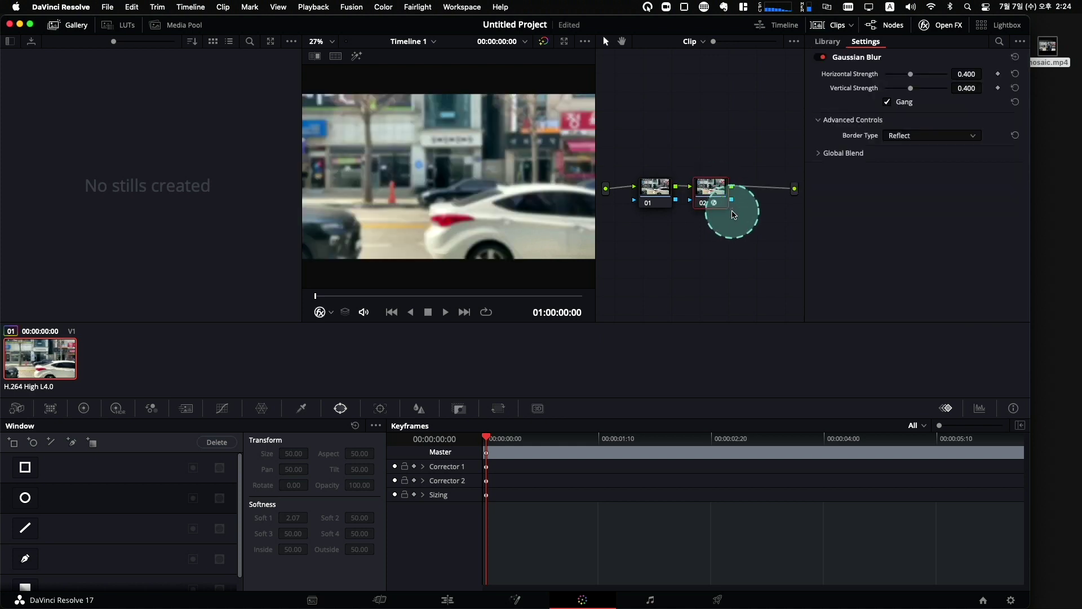
Apply Gaussian Blur to node 02 and restrict it with a Circle window near the frame centre.
{"action": "left_click", "coordinate": [342, 414]}
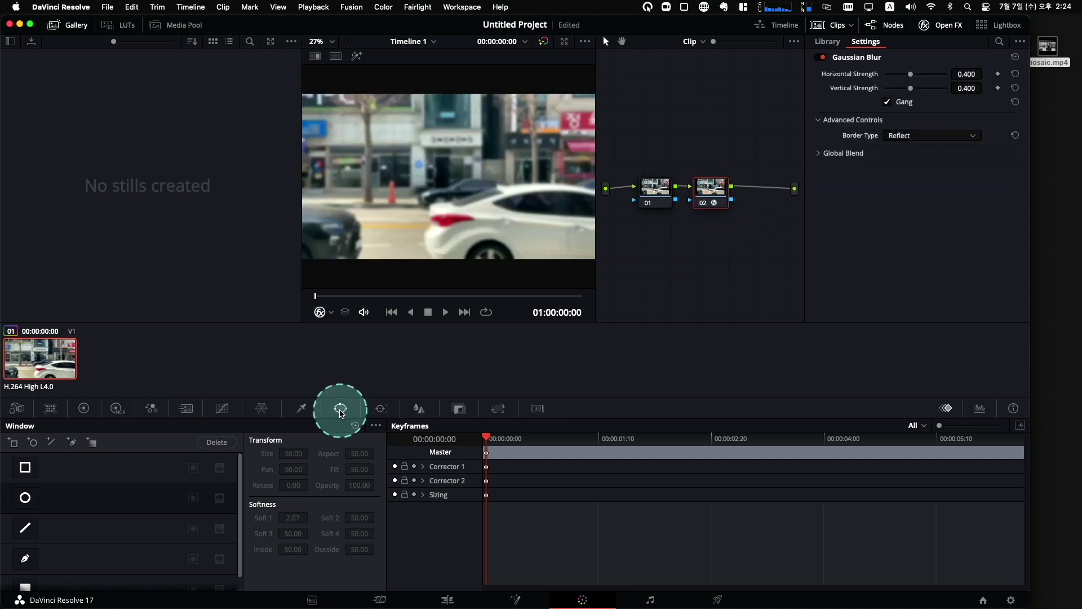
{"action": "left_click", "coordinate": [35, 479]}
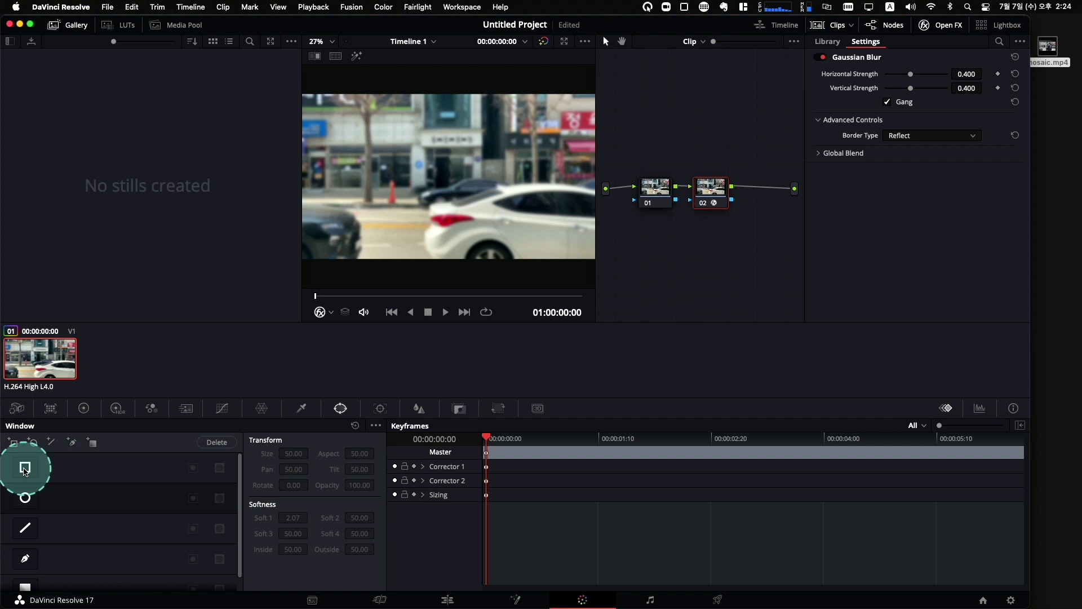
{"action": "left_click", "coordinate": [26, 498]}
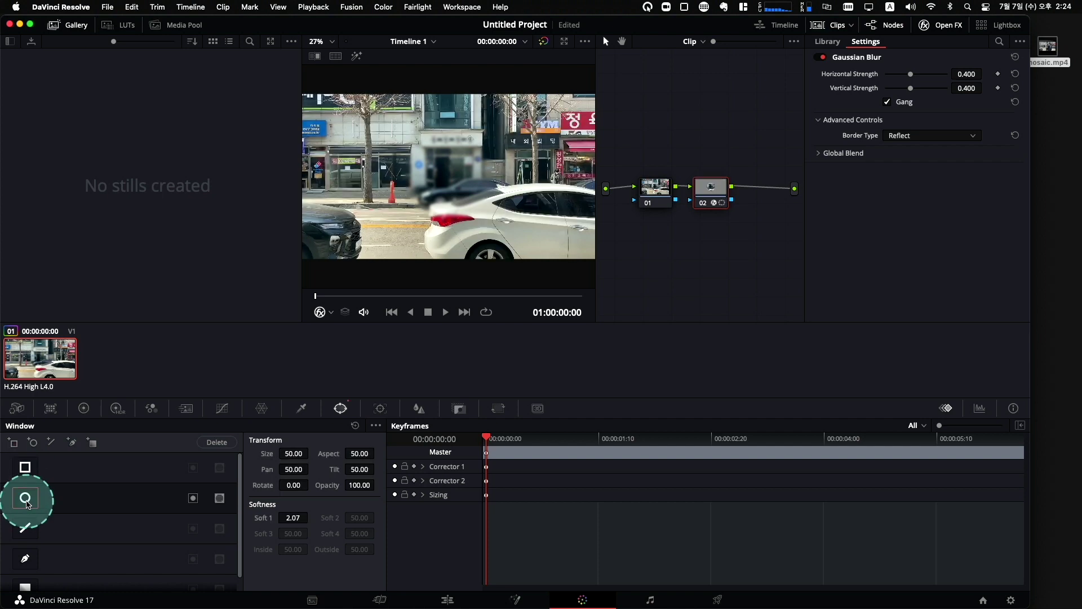
{"action": "left_click_drag", "start_coordinate": [499, 167], "coordinate": [476, 181]}
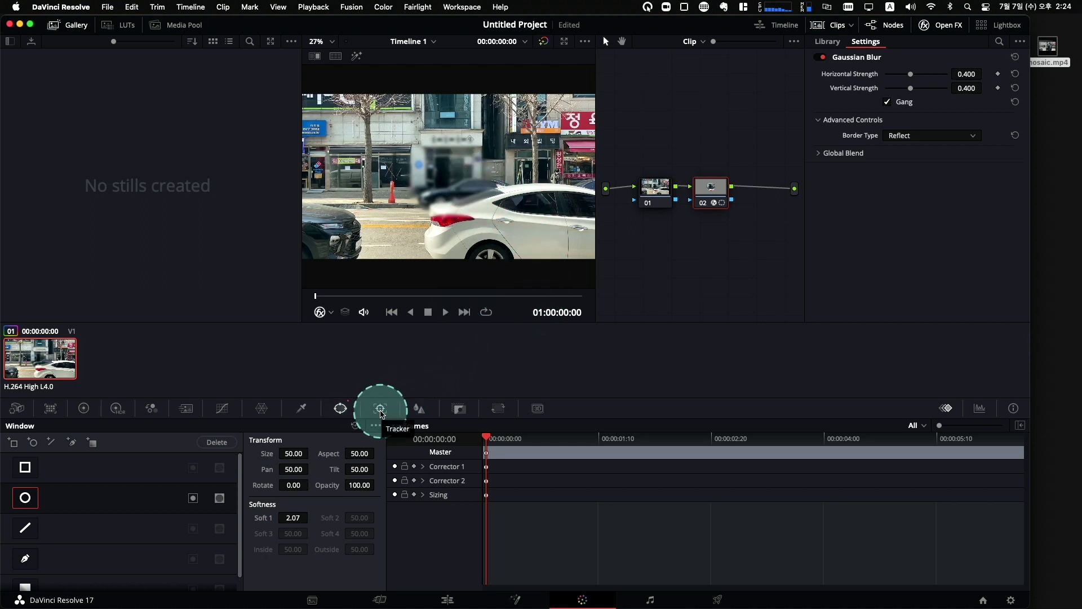
Position the blur circle over the right man's face at 00:00:02:01 (Pan 60.19, Tilt 53.06).
{"action": "left_click", "coordinate": [381, 409]}
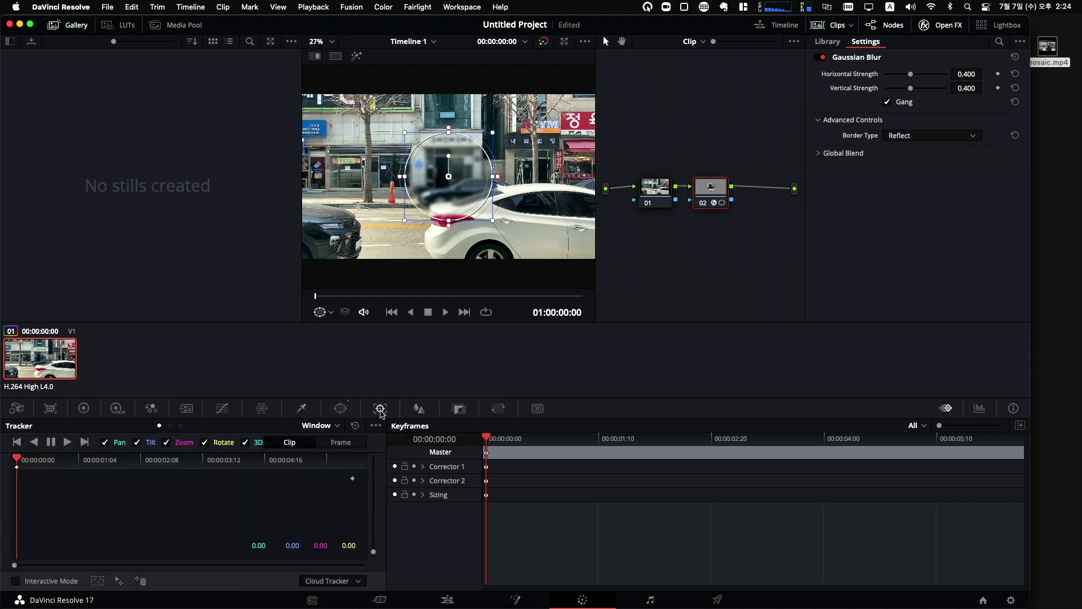
{"action": "left_click_drag", "start_coordinate": [457, 176], "coordinate": [560, 160]}
{"action": "left_click_drag", "start_coordinate": [310, 289], "coordinate": [401, 303]}
{"action": "left_click_drag", "start_coordinate": [557, 166], "coordinate": [556, 166]}
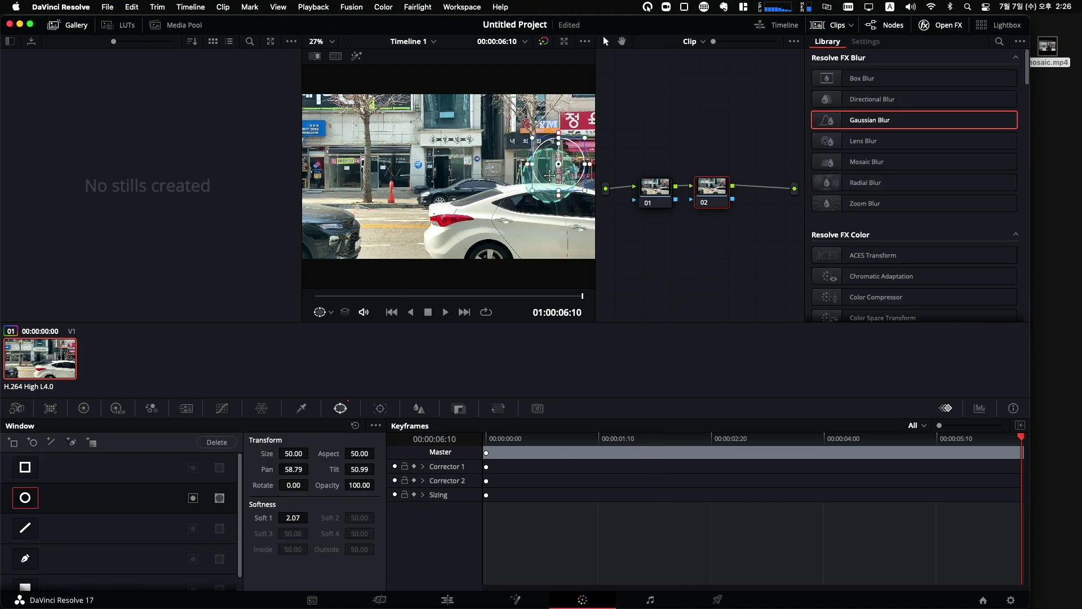
{"action": "left_click_drag", "start_coordinate": [568, 170], "coordinate": [571, 165]}
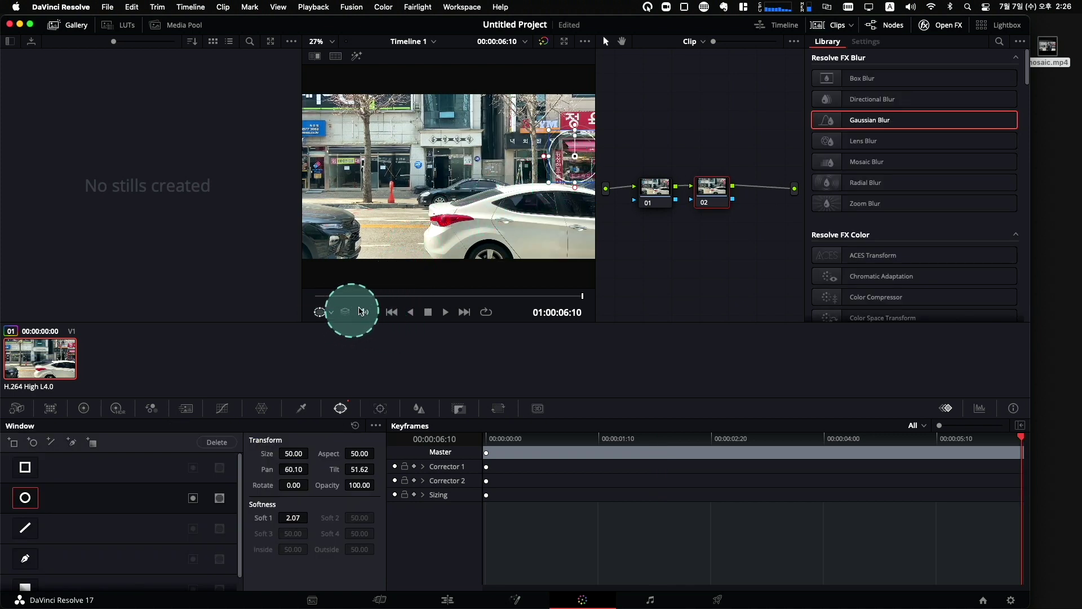
{"action": "left_click_drag", "start_coordinate": [374, 295], "coordinate": [410, 297]}
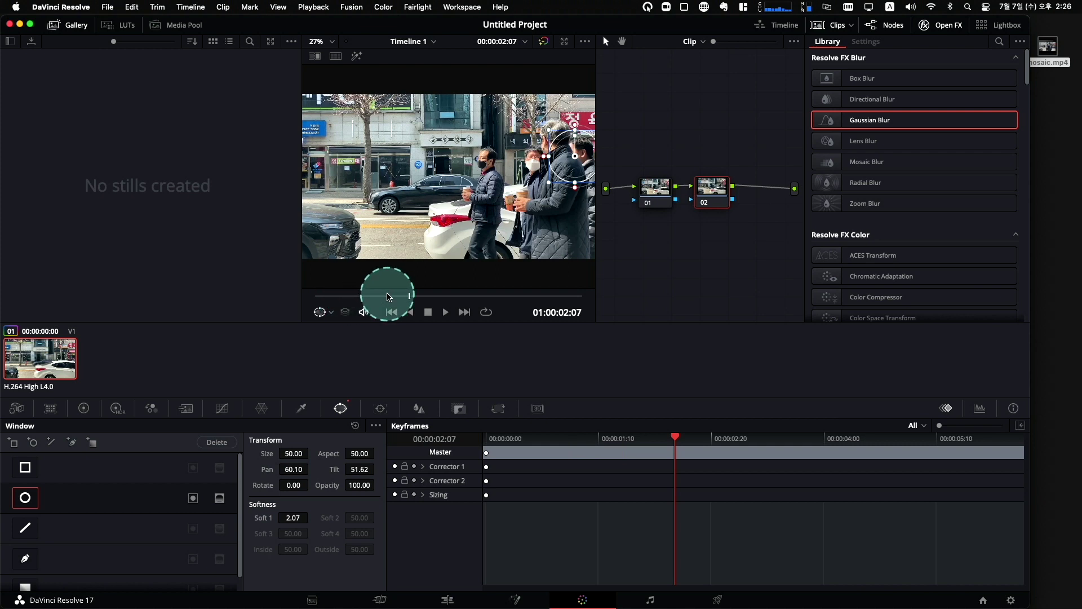
{"action": "left_click", "coordinate": [379, 295]}
{"action": "left_click_drag", "start_coordinate": [380, 294], "coordinate": [401, 295]}
{"action": "left_click_drag", "start_coordinate": [575, 156], "coordinate": [576, 153]}
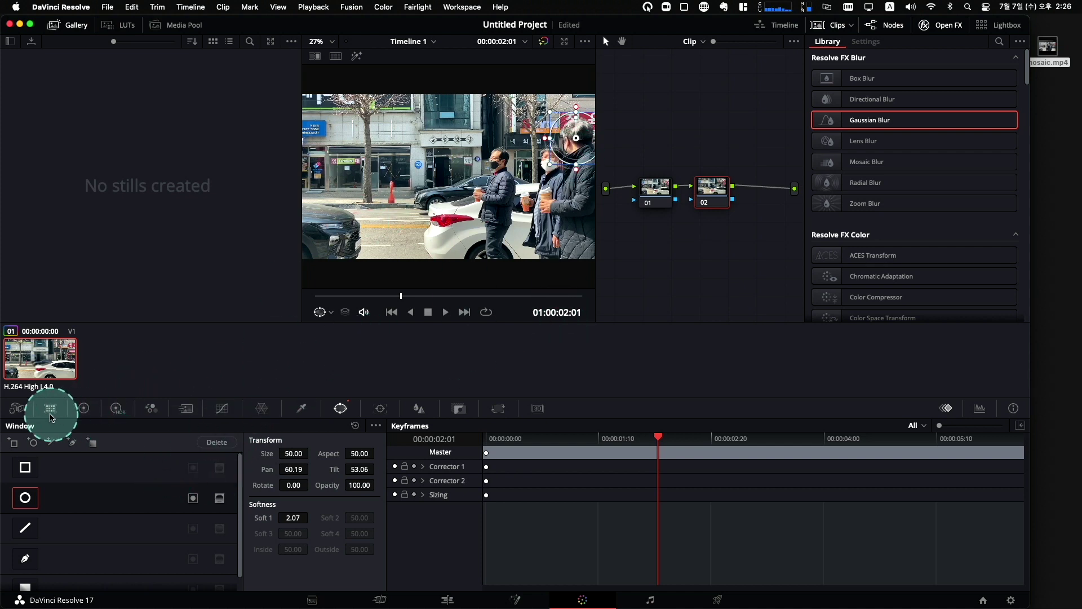
Track the circle window forward through the clip and play it back to review.
{"action": "left_click", "coordinate": [383, 410]}
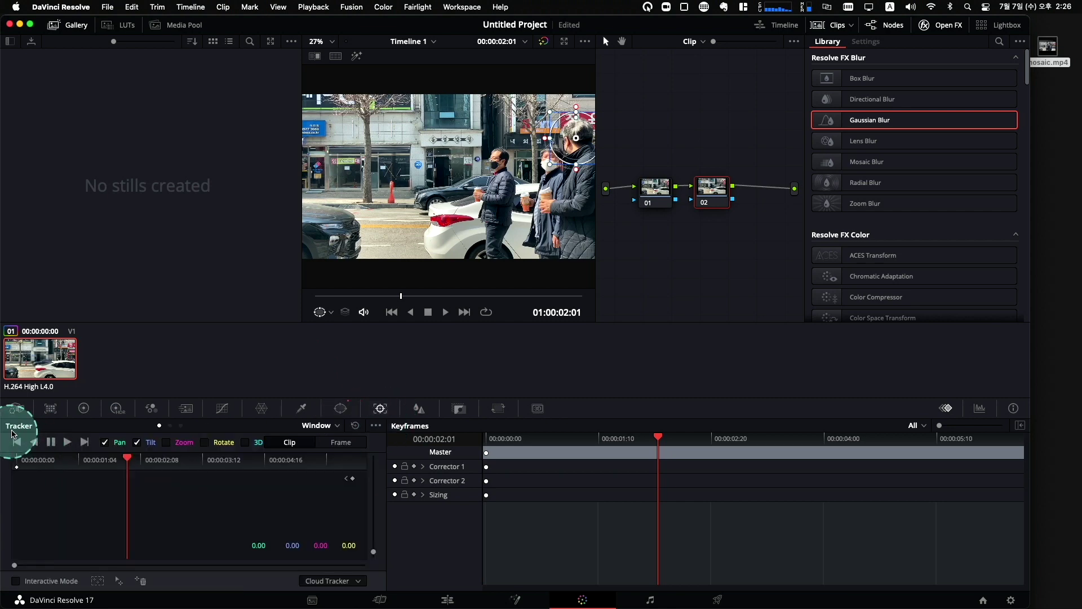
{"action": "left_click", "coordinate": [67, 447]}
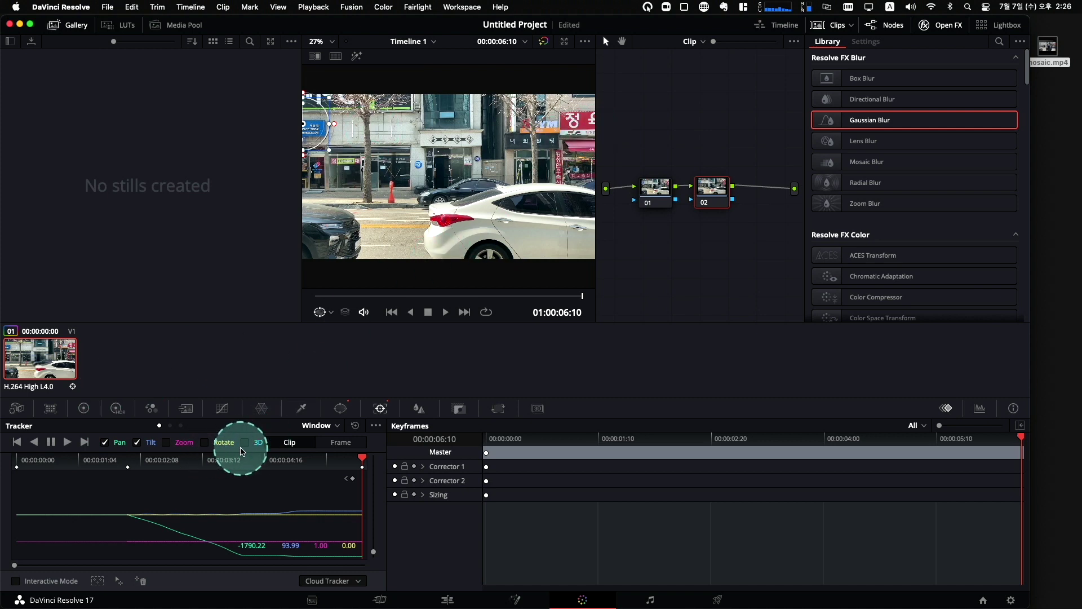
{"action": "left_click", "coordinate": [446, 313]}
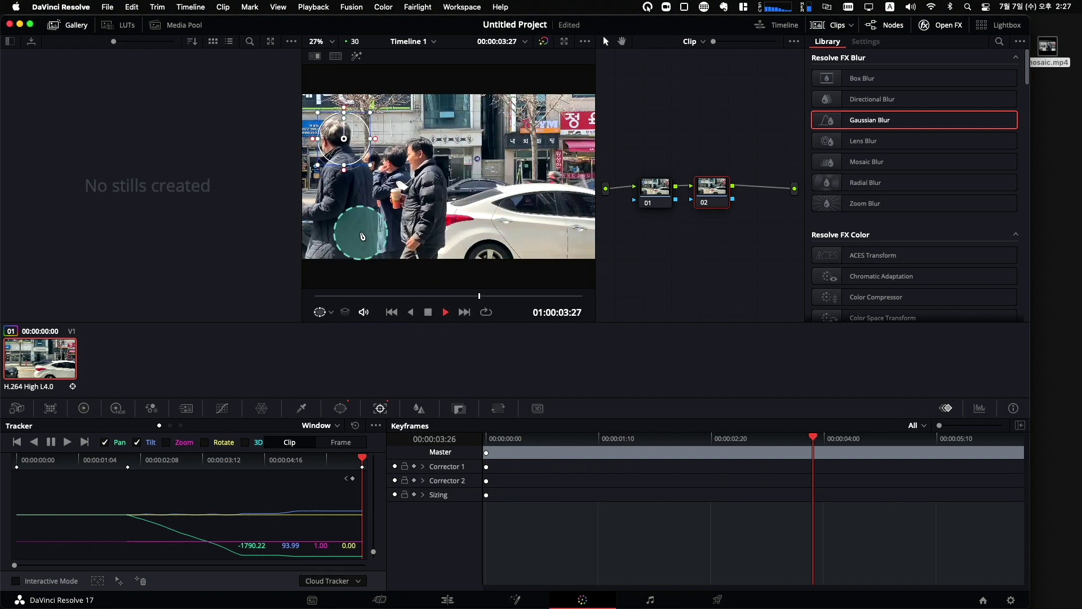
{"action": "left_click", "coordinate": [420, 313]}
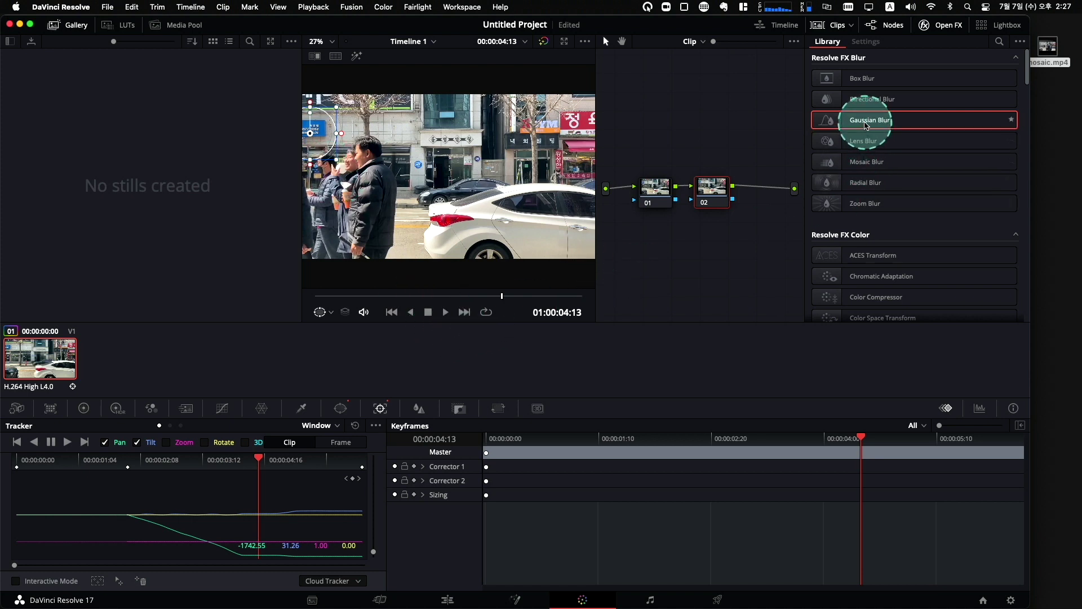
Drop Gaussian Blur (strength 0.400) onto node 02 so the tracked circle blurs the man's face.
{"action": "left_click_drag", "start_coordinate": [466, 293], "coordinate": [384, 297]}
{"action": "left_click_drag", "start_coordinate": [909, 122], "coordinate": [712, 189]}
{"action": "left_click", "coordinate": [341, 408]}
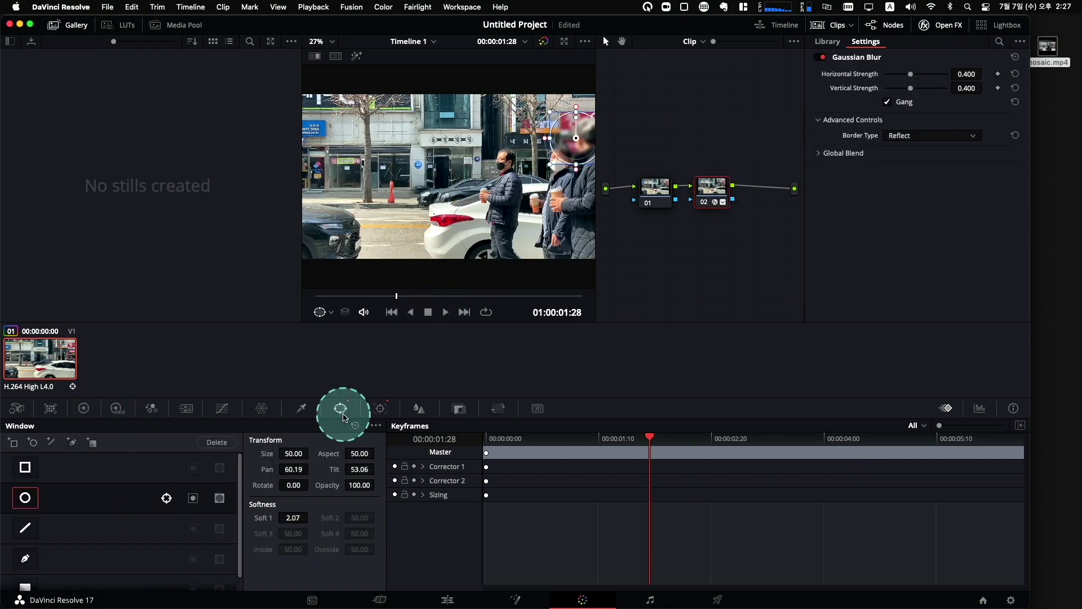
Invert and enlarge the tracked circle to blur the street, check playback, then return to Edit.
{"action": "left_click", "coordinate": [193, 498]}
{"action": "left_click_drag", "start_coordinate": [557, 181], "coordinate": [523, 194]}
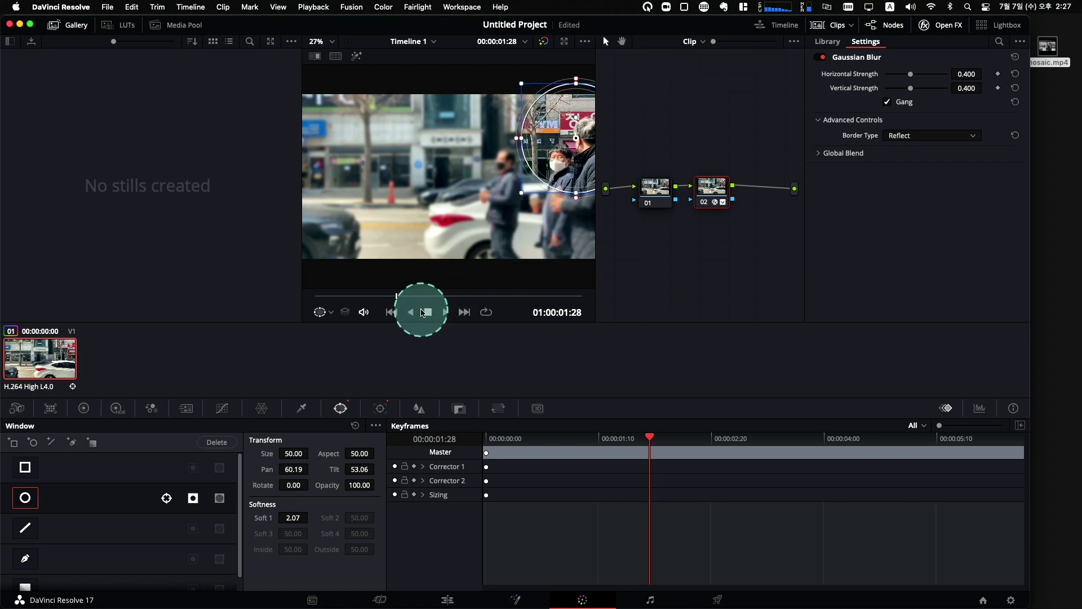
{"action": "left_click", "coordinate": [445, 312]}
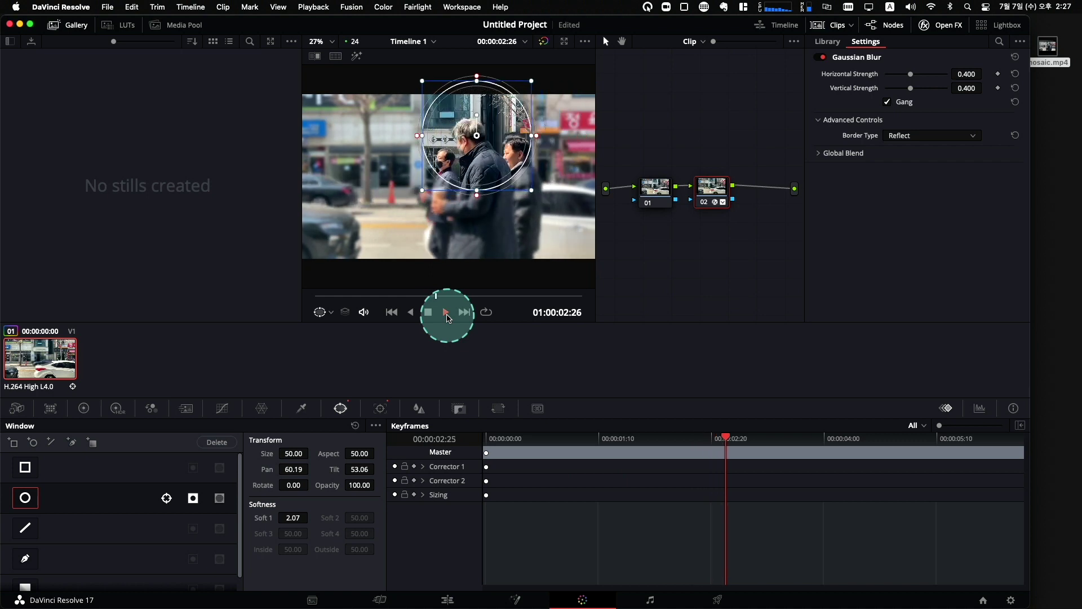
{"action": "left_click", "coordinate": [448, 316]}
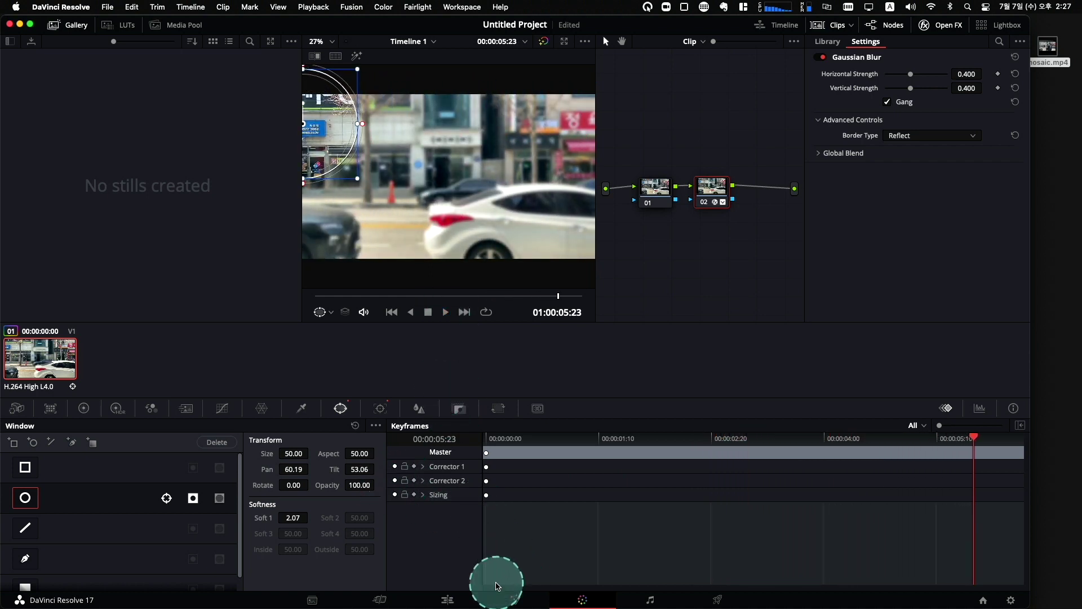
{"action": "left_click", "coordinate": [449, 599]}
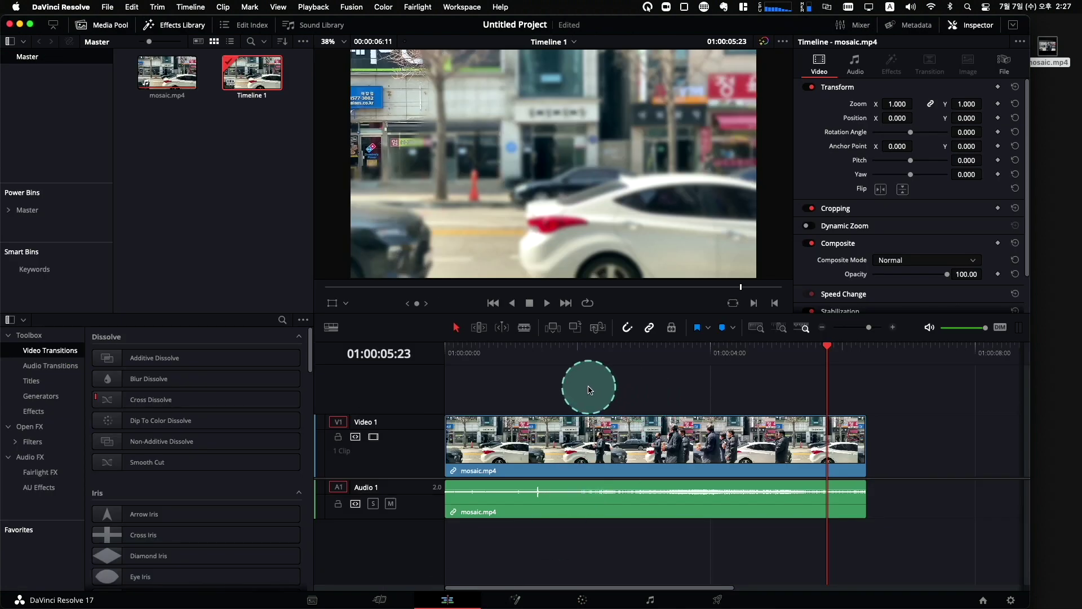
Play Timeline 1 from 0 to review the blurred-background clip, then deselect the clip.
{"action": "left_click", "coordinate": [454, 349]}
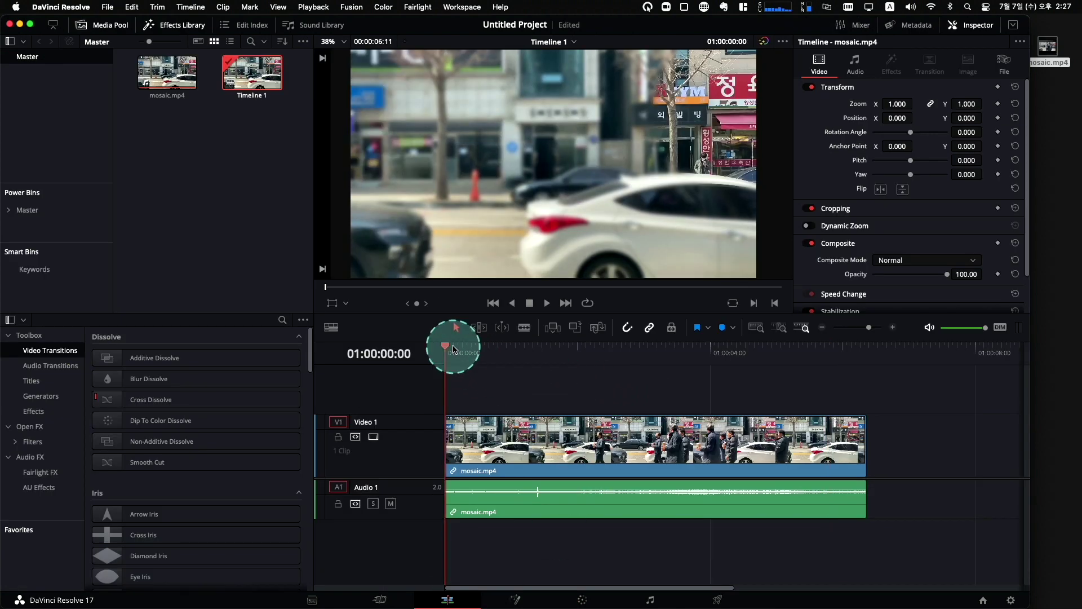
{"action": "key", "text": "space"}
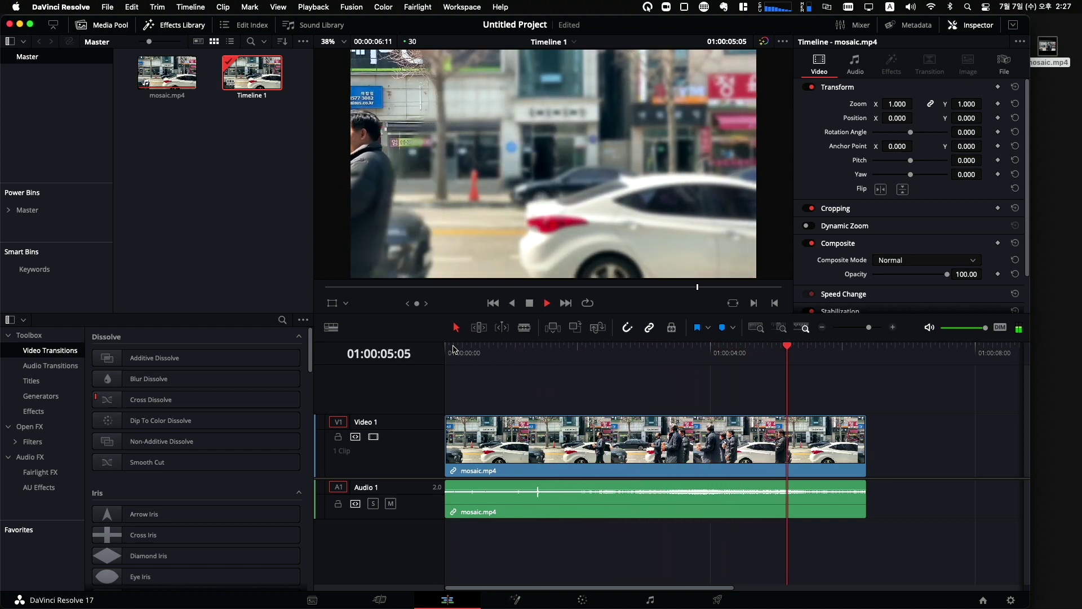
{"action": "left_click", "coordinate": [439, 357]}
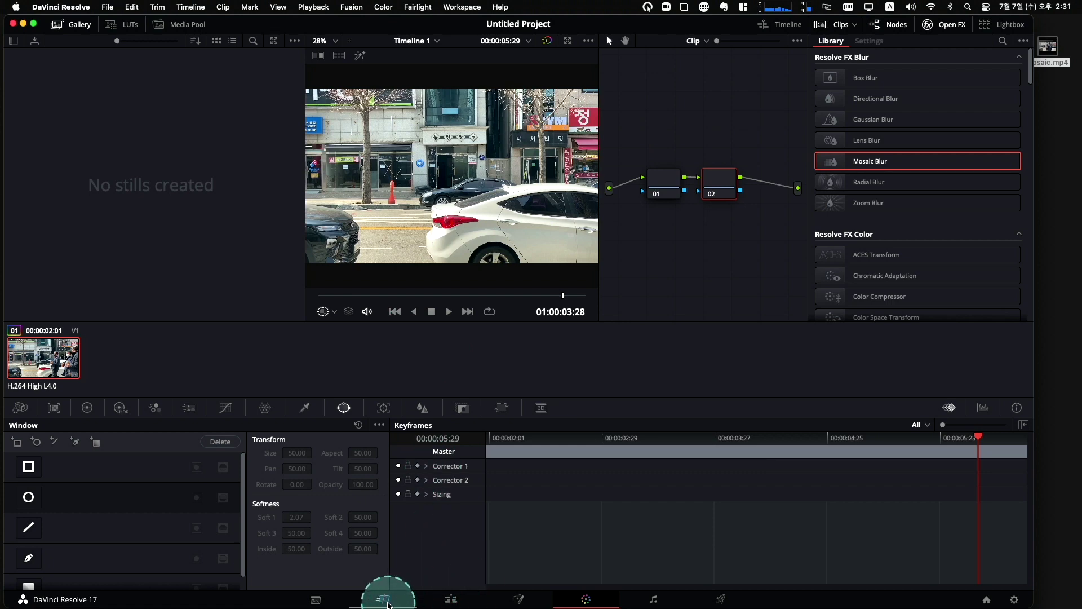
Delete the existing V1/A1 clips and drop a fresh mosaic.mp4 from the Media Pool onto V1.
{"action": "left_click", "coordinate": [386, 599]}
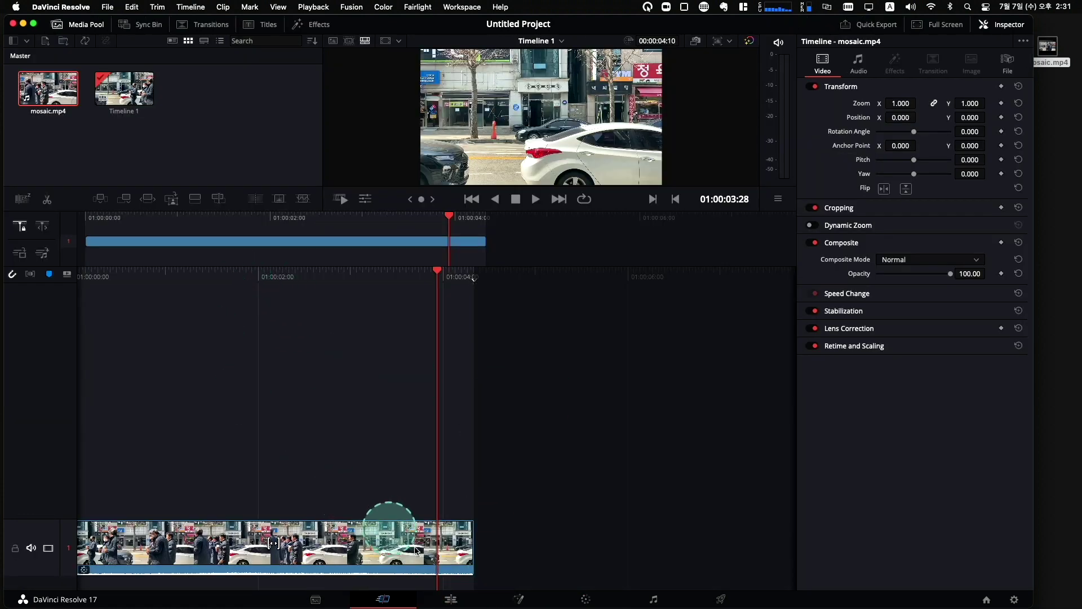
{"action": "left_click", "coordinate": [451, 599]}
{"action": "left_click_drag", "start_coordinate": [467, 379], "coordinate": [710, 555]}
{"action": "left_click", "coordinate": [199, 95]}
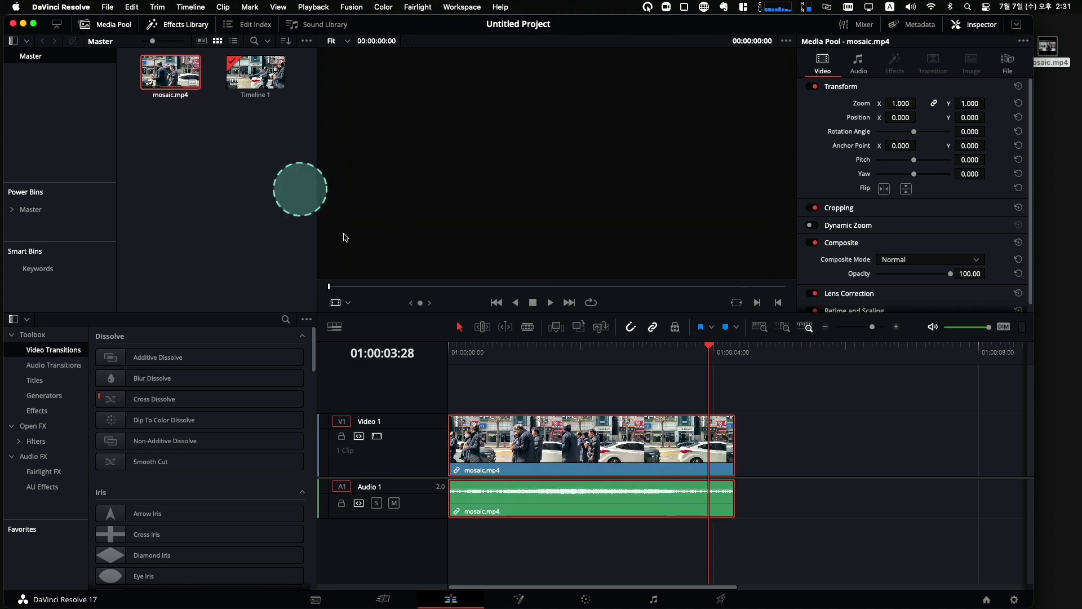
{"action": "left_click_drag", "start_coordinate": [509, 389], "coordinate": [719, 534]}
{"action": "key", "text": "Delete"}
{"action": "left_click_drag", "start_coordinate": [170, 72], "coordinate": [569, 438]}
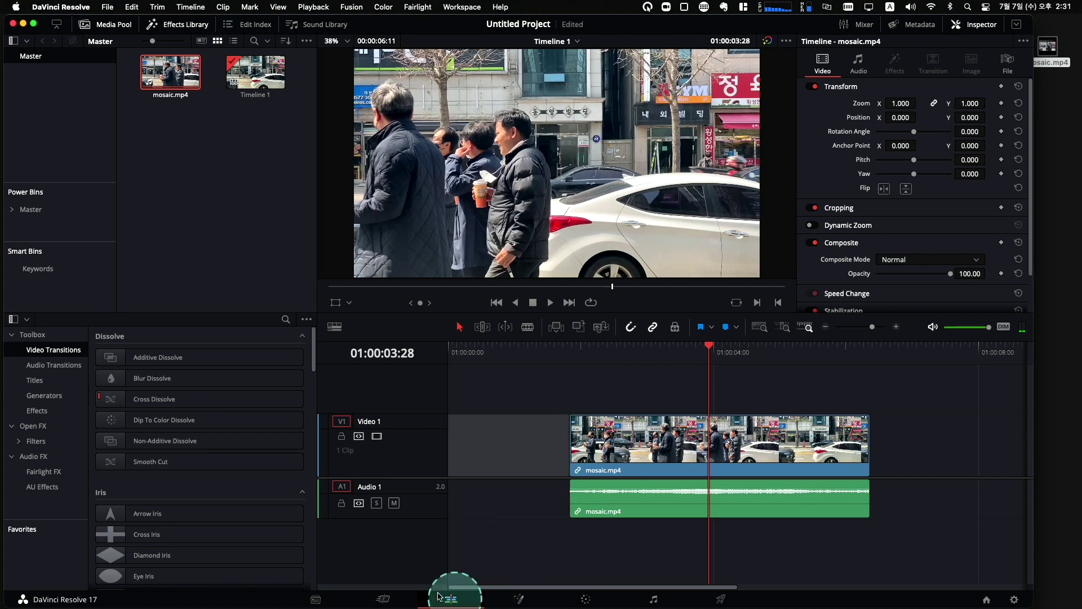
Remove the gap before the clip so mosaic.mp4 starts at the timeline's beginning.
{"action": "left_click", "coordinate": [385, 599]}
{"action": "left_click", "coordinate": [519, 551]}
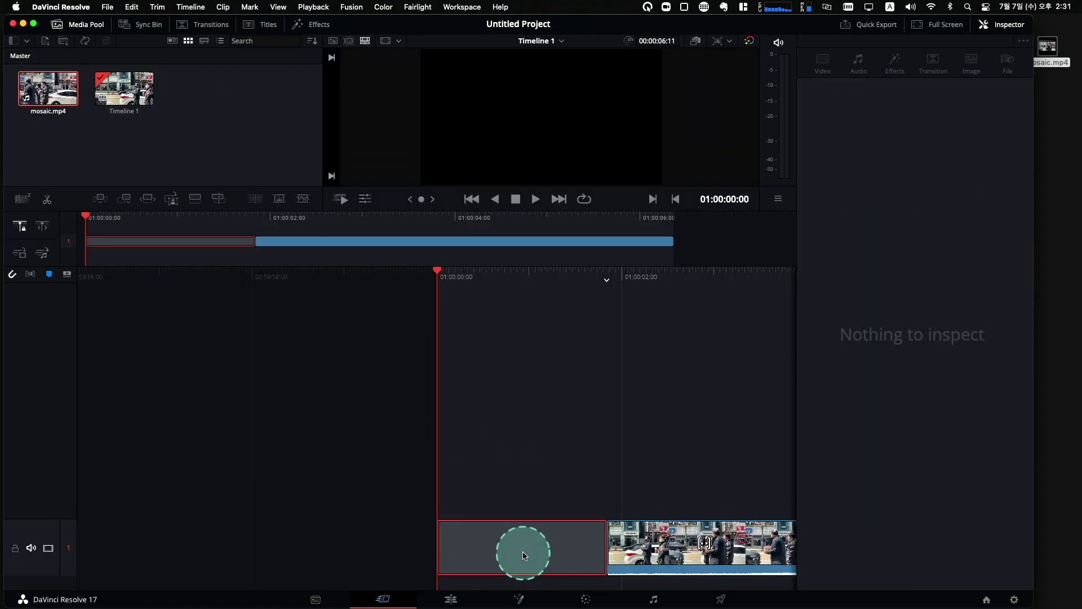
{"action": "key", "text": "Delete"}
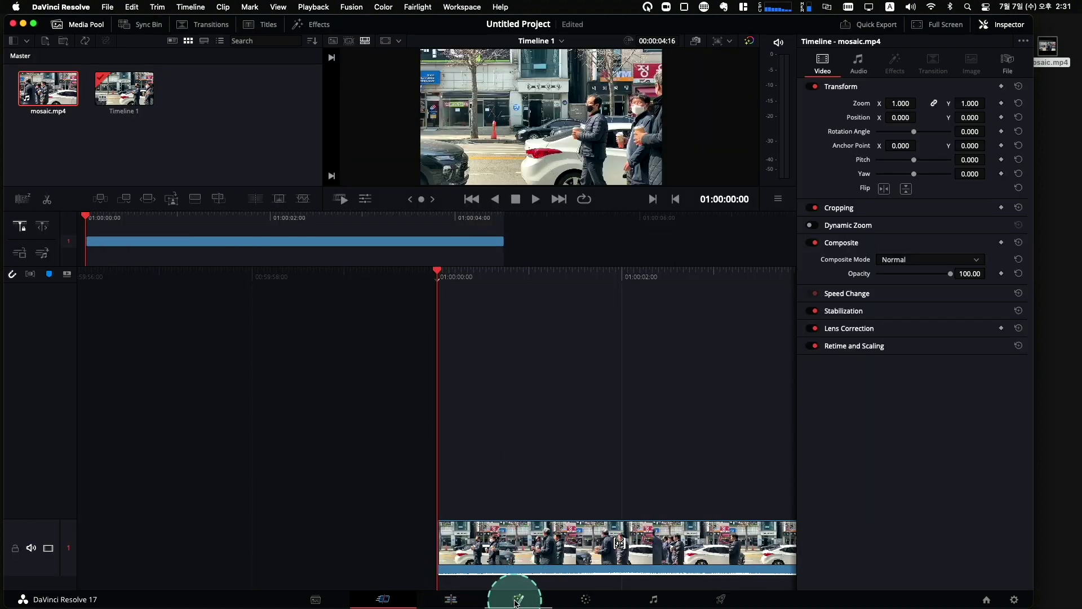
{"action": "left_click", "coordinate": [451, 599]}
Select the mosaic.mp4 video clip and open it on the Fusion page.
{"action": "left_click", "coordinate": [550, 442]}
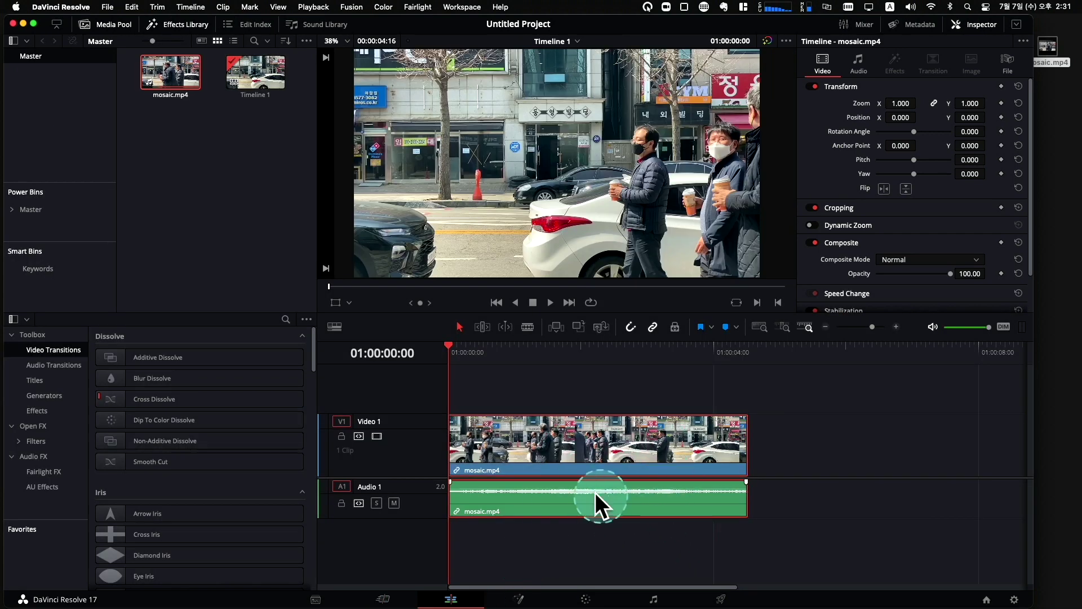
{"action": "left_click", "coordinate": [606, 458]}
{"action": "left_click", "coordinate": [593, 459]}
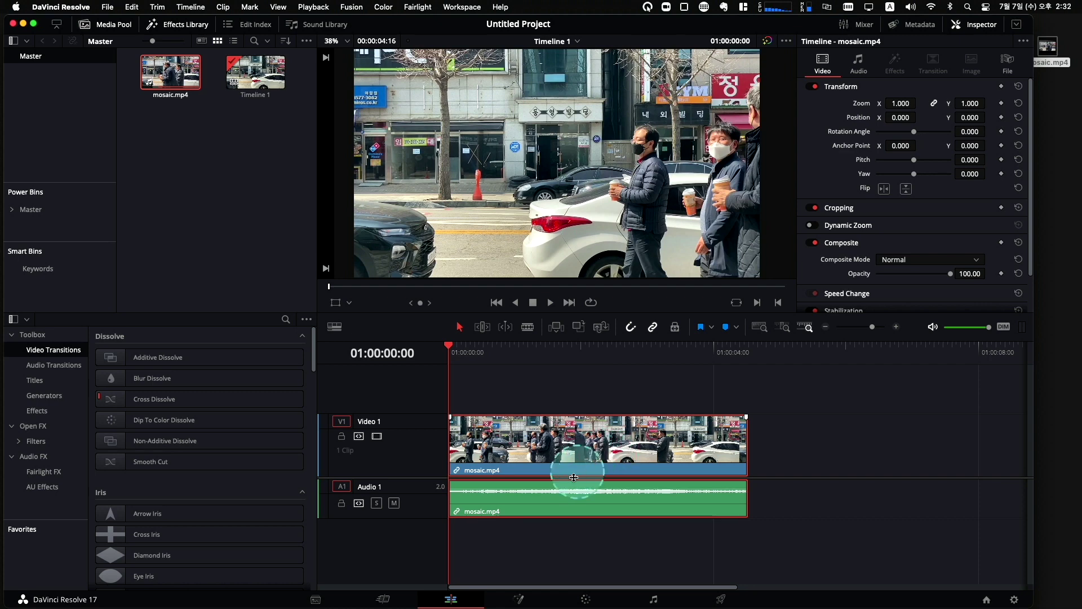
{"action": "left_click", "coordinate": [524, 599]}
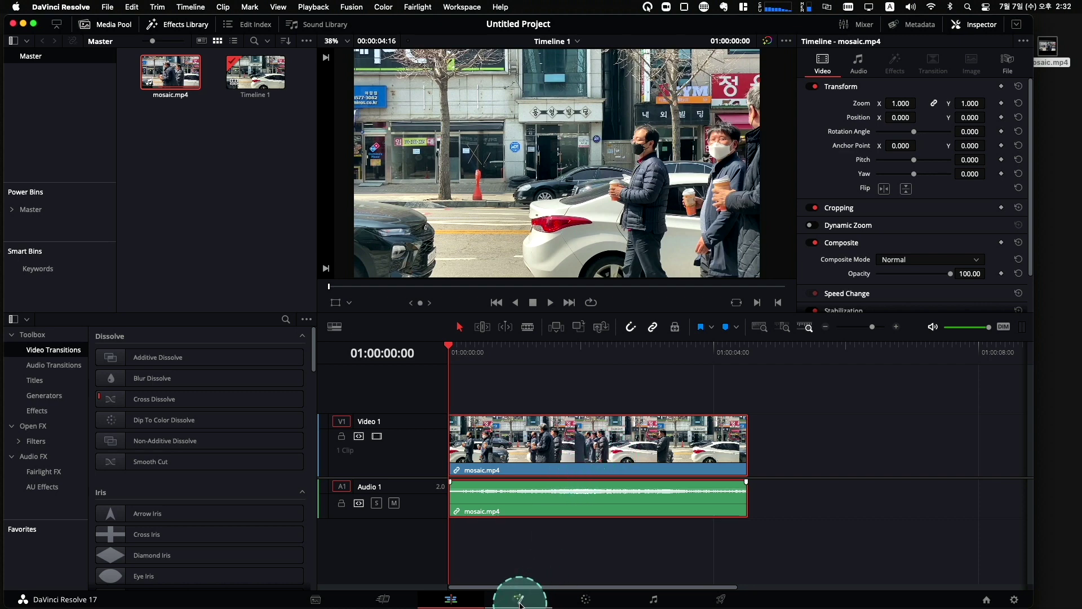
{"action": "left_click", "coordinate": [449, 600]}
{"action": "left_click", "coordinate": [510, 602]}
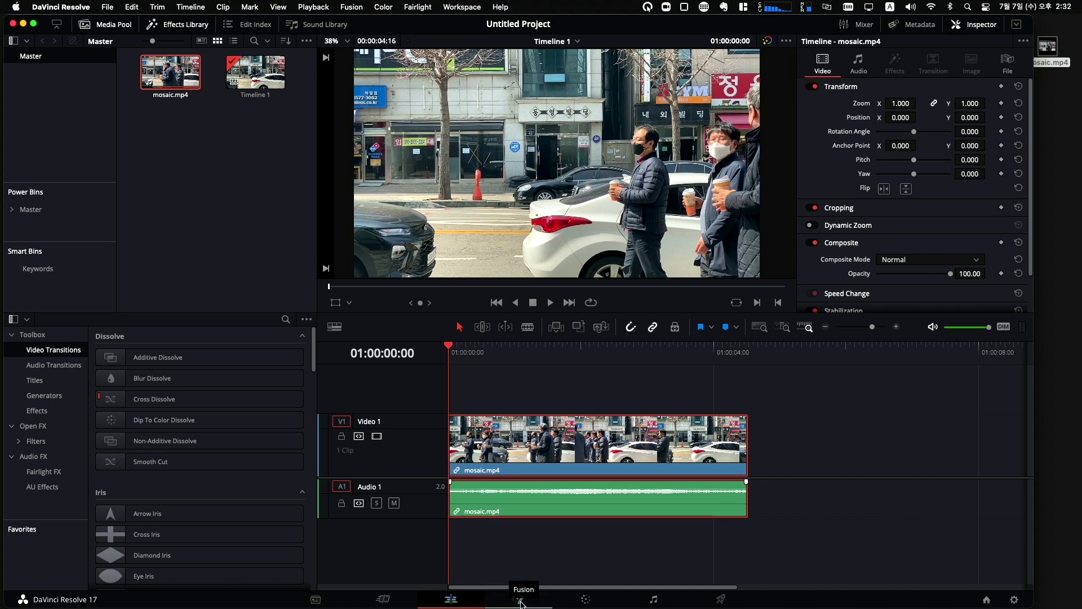
{"action": "left_click", "coordinate": [521, 602]}
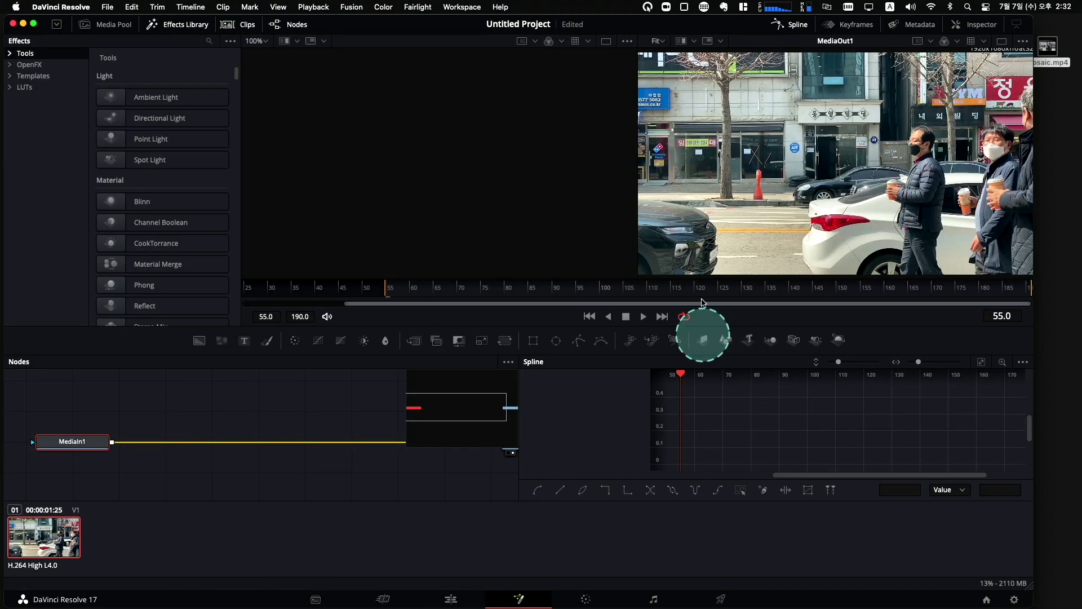
Hide the Keyframes, Spline, Metadata and Inspector panels, leaving the MediaIn1–MediaOut1 node graph full width.
{"action": "left_click", "coordinate": [848, 24]}
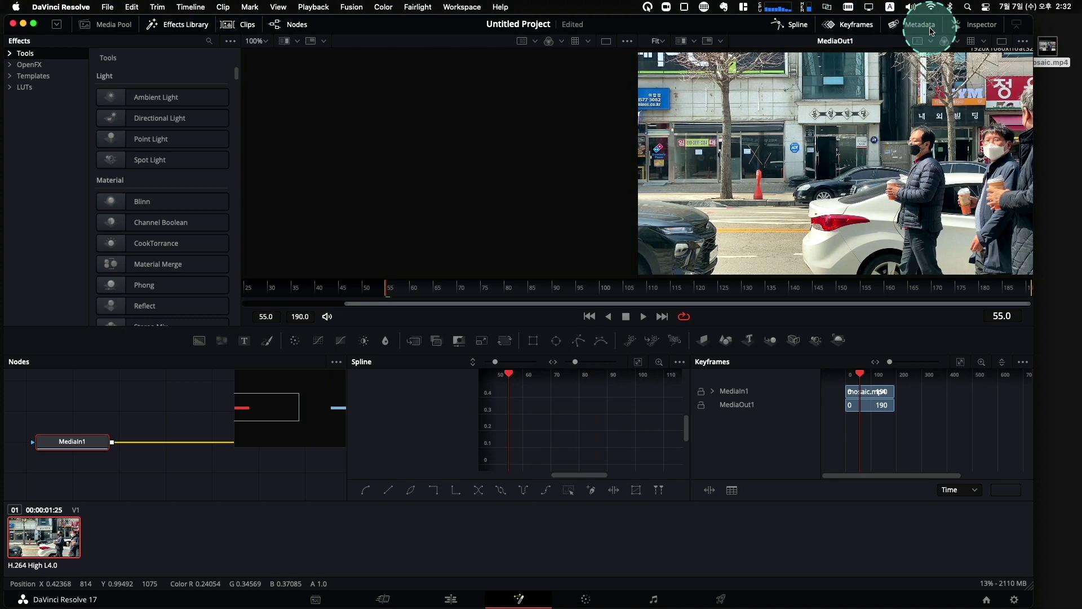
{"action": "left_click", "coordinate": [929, 25]}
{"action": "left_click", "coordinate": [982, 24]}
{"action": "left_click", "coordinate": [858, 25]}
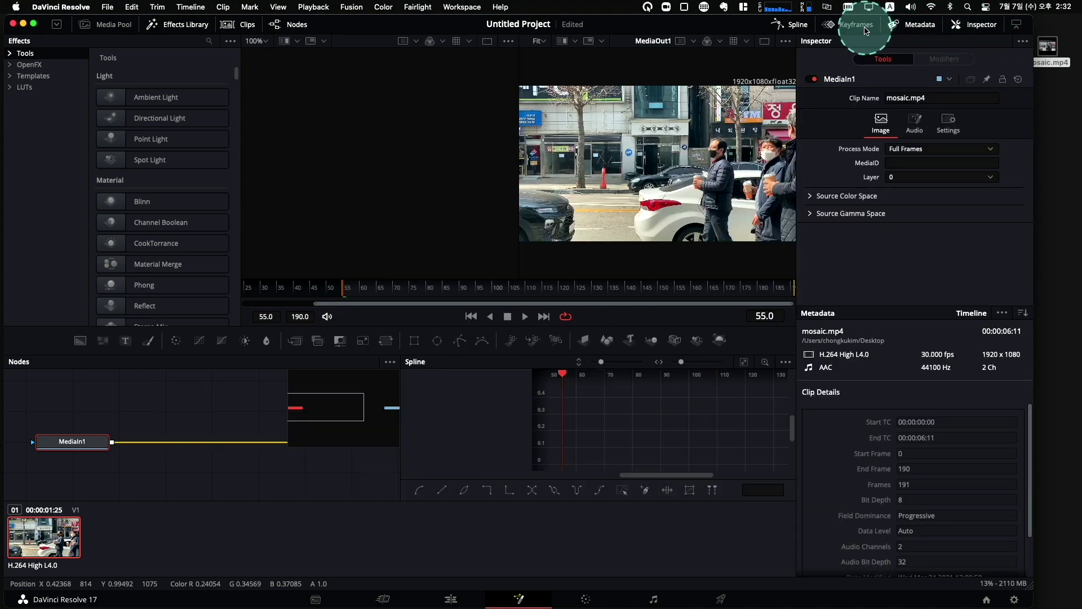
{"action": "left_click", "coordinate": [919, 24]}
{"action": "left_click", "coordinate": [801, 26]}
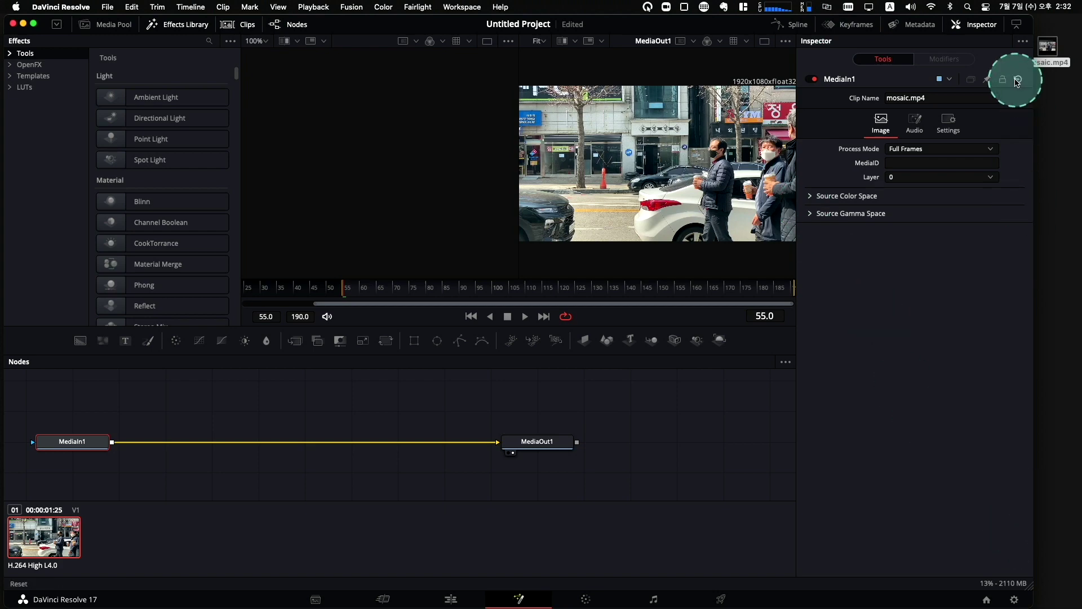
{"action": "left_click", "coordinate": [982, 24]}
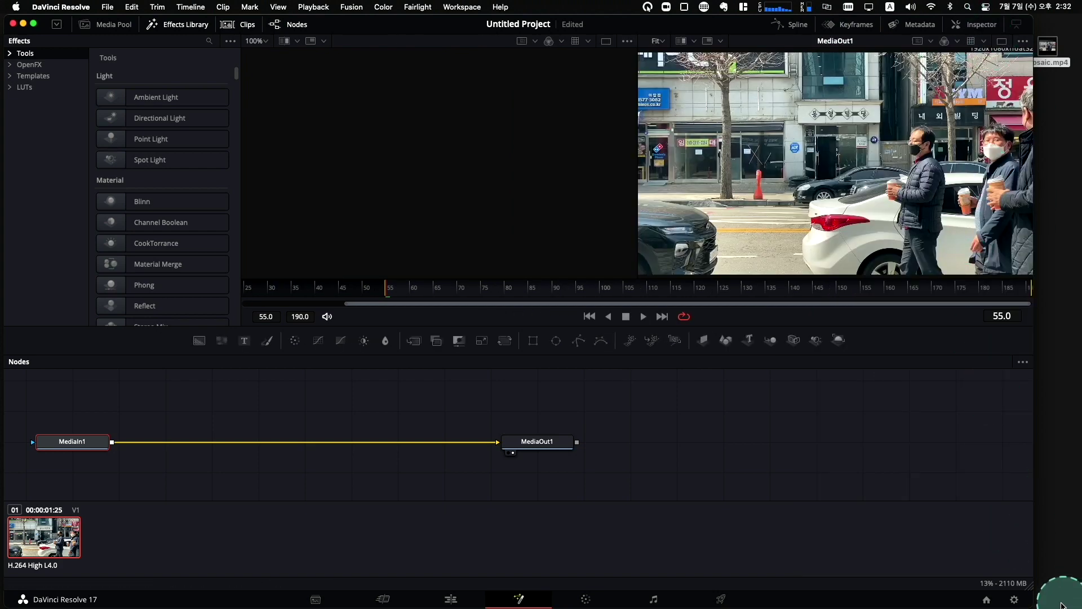
{"action": "left_click_drag", "start_coordinate": [1034, 589], "coordinate": [1074, 588]}
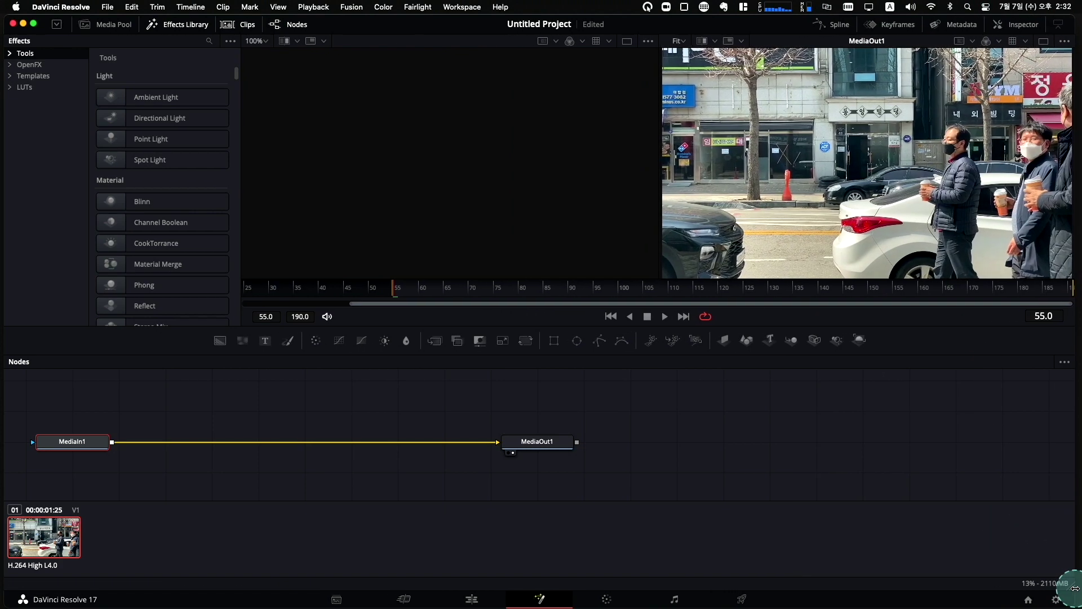
{"action": "left_click_drag", "start_coordinate": [648, 469], "coordinate": [264, 446]}
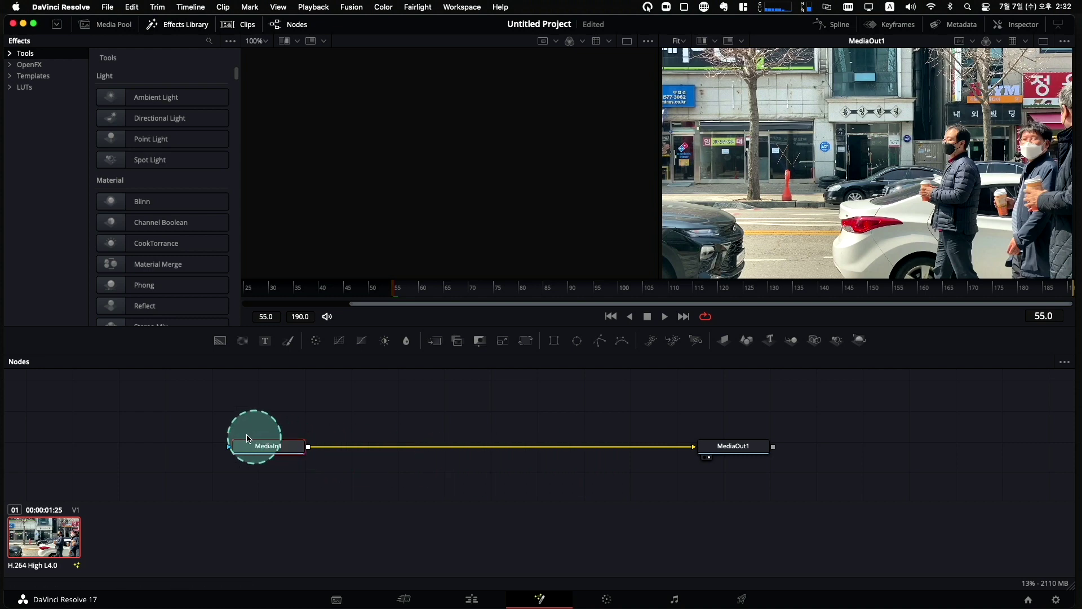
{"action": "left_click_drag", "start_coordinate": [172, 409], "coordinate": [821, 497]}
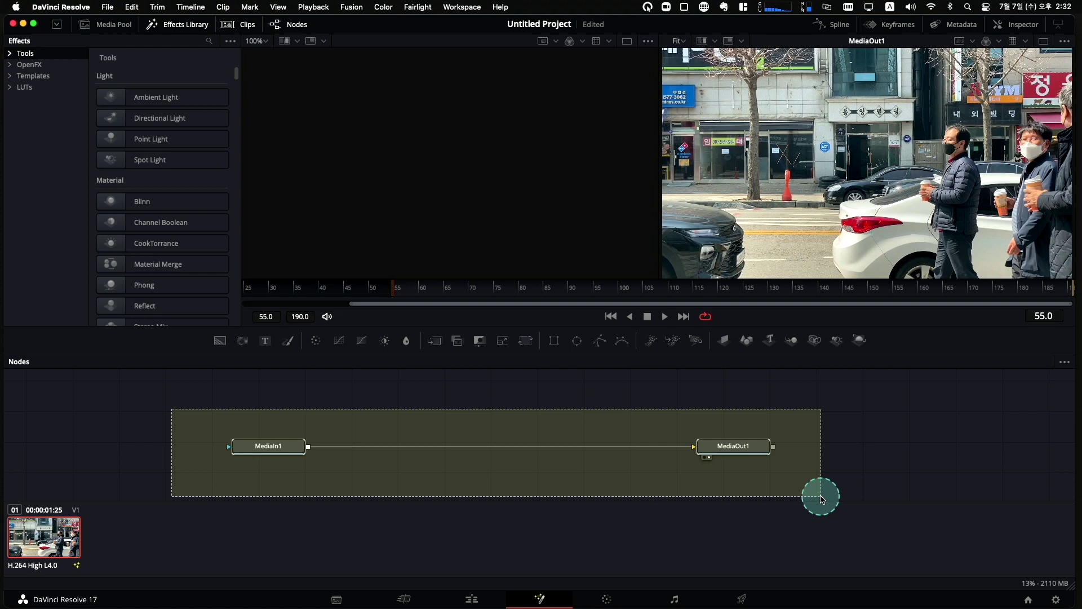
{"action": "left_click_drag", "start_coordinate": [822, 499], "coordinate": [821, 497]}
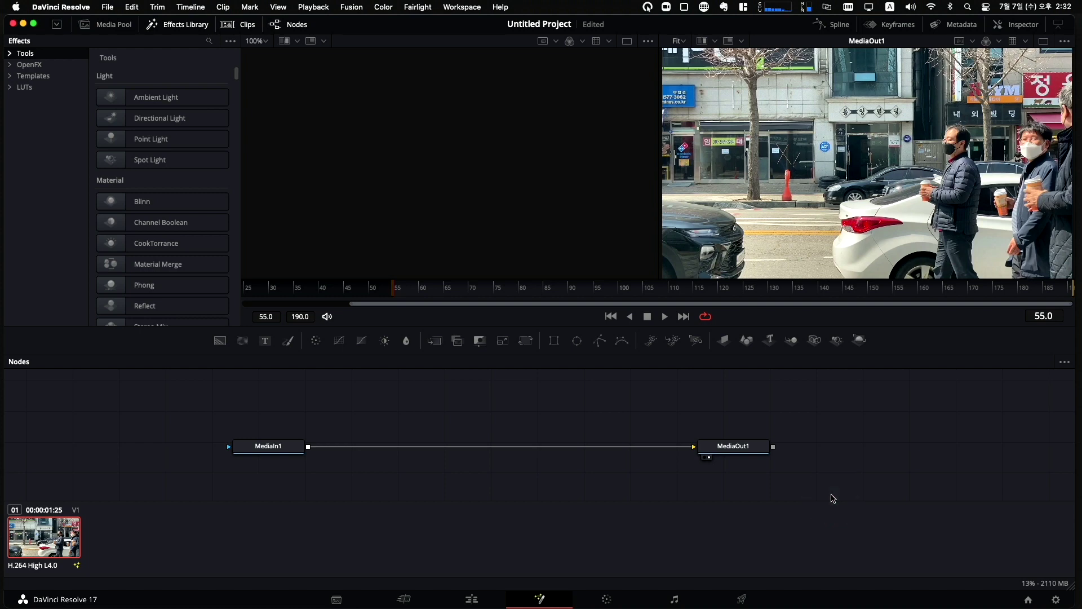
{"action": "left_click", "coordinate": [840, 496]}
{"action": "left_click", "coordinate": [972, 172]}
{"action": "left_click", "coordinate": [979, 133]}
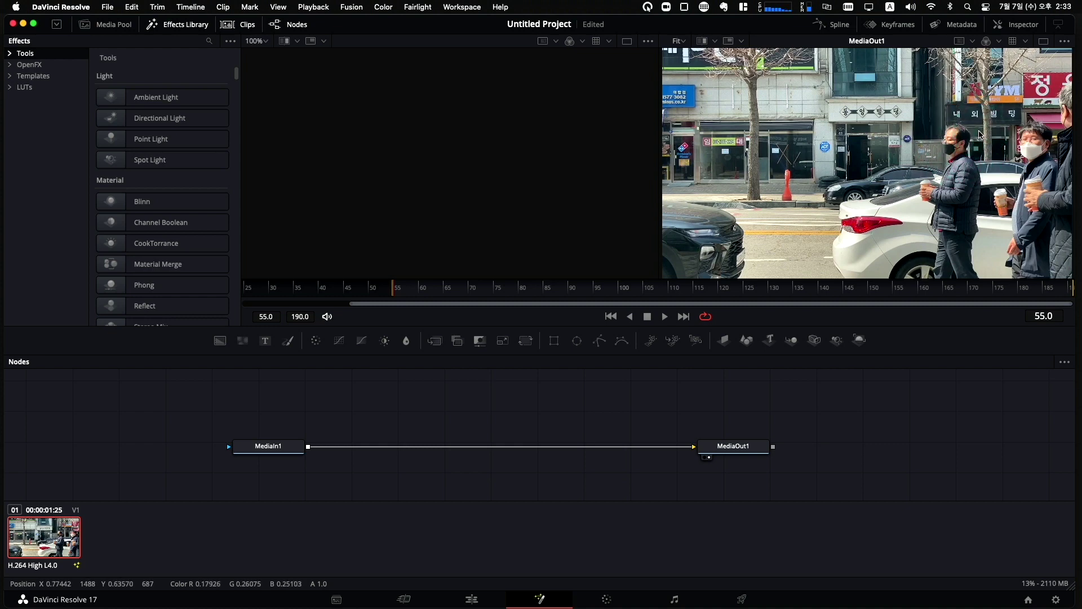
{"action": "left_click_drag", "start_coordinate": [980, 135], "coordinate": [1069, 113]}
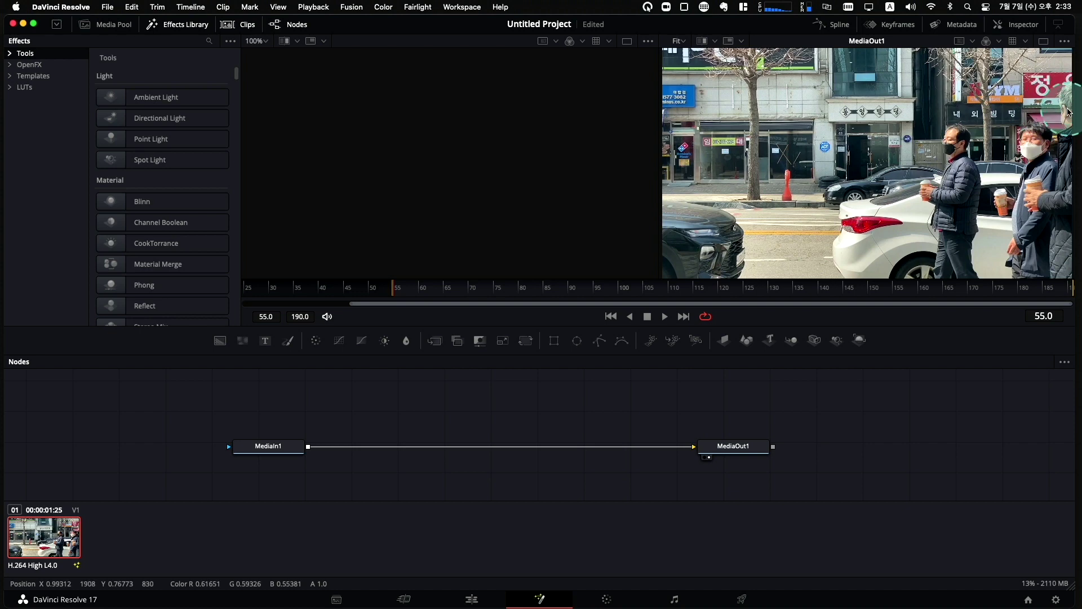
{"action": "left_click_drag", "start_coordinate": [201, 420], "coordinate": [796, 484]}
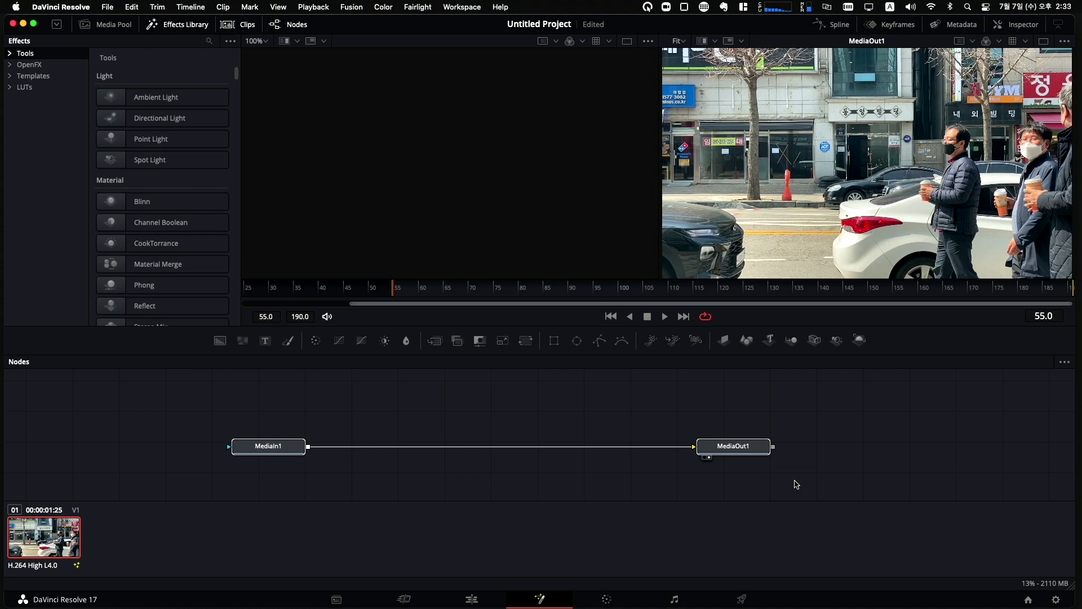
Select MediaIn1 in the node graph and bring up Select Tool with Shift+Space.
{"action": "left_click", "coordinate": [820, 469]}
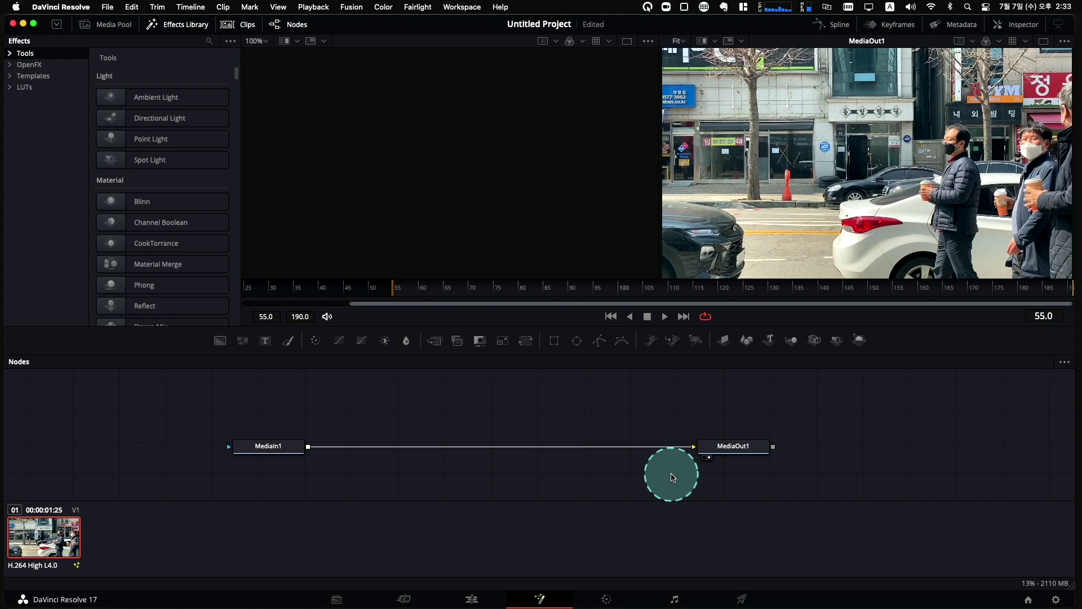
{"action": "left_click", "coordinate": [270, 447]}
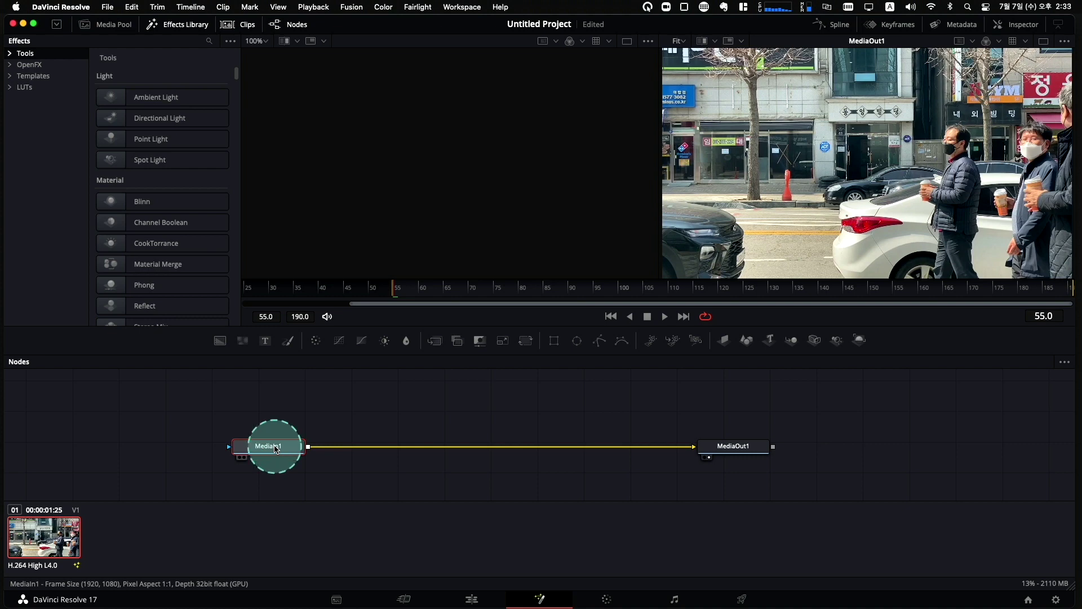
{"action": "key", "text": "shift+space"}
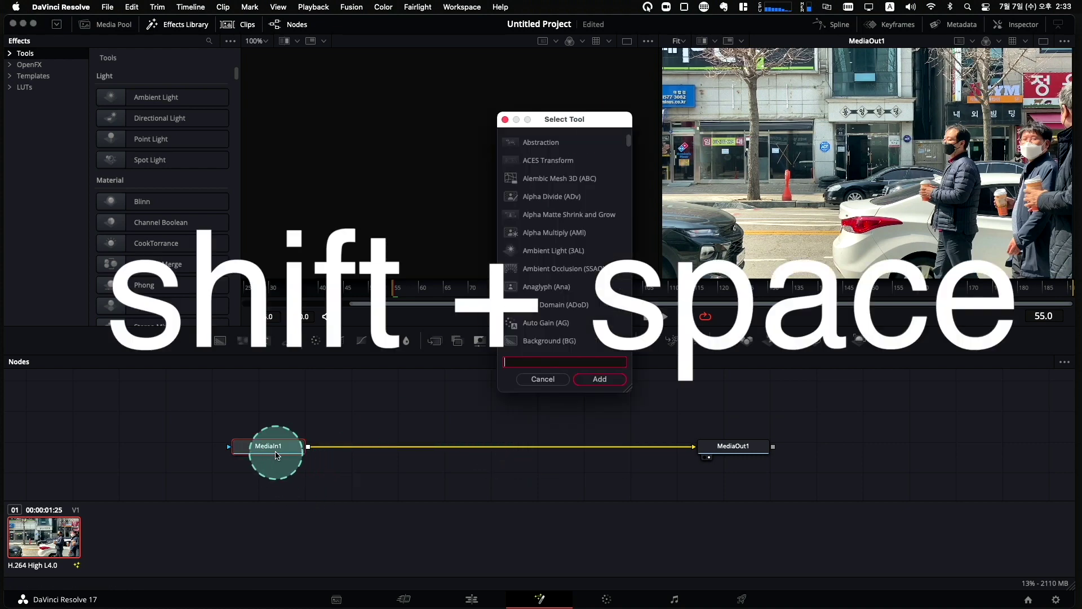
Search 'tracker' in Select Tool, add it, and place Tracker1 on the MediaIn1–MediaOut1 link.
{"action": "left_click_drag", "start_coordinate": [602, 119], "coordinate": [589, 125]}
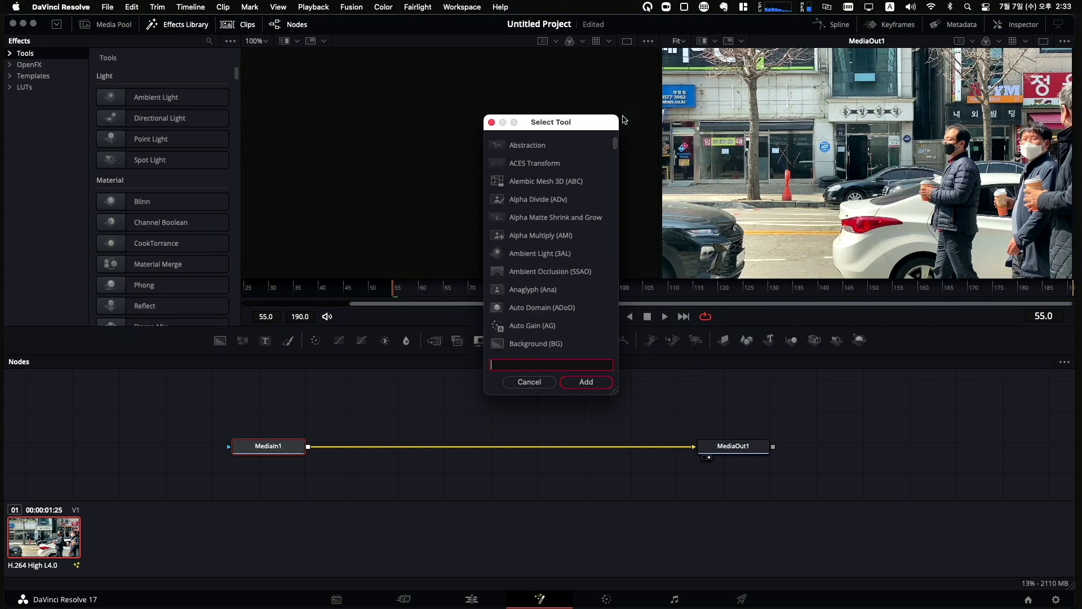
{"action": "left_click", "coordinate": [623, 119]}
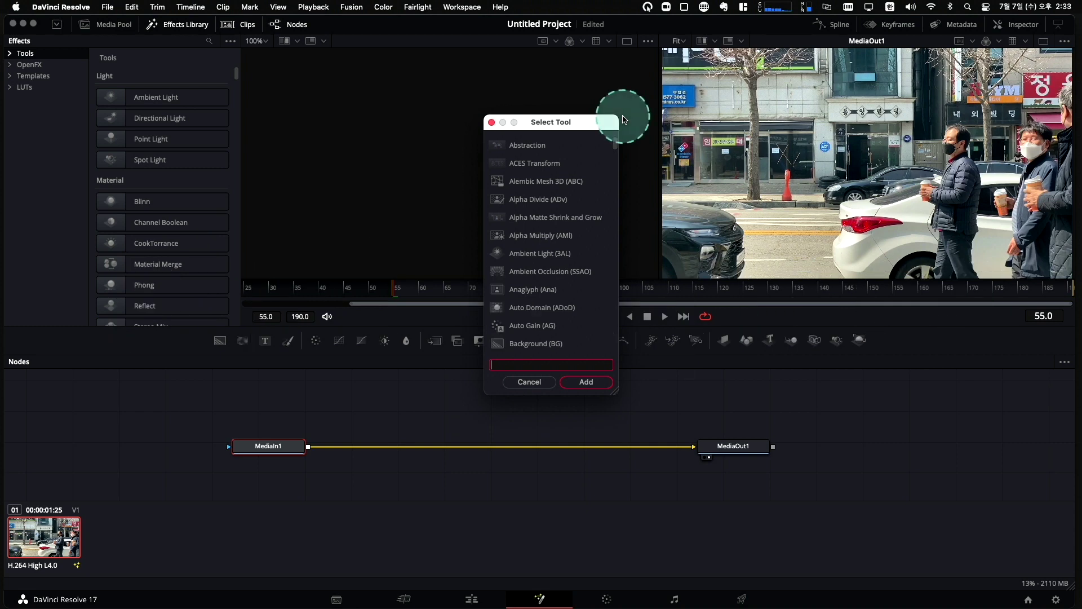
{"action": "type", "text": "t"}
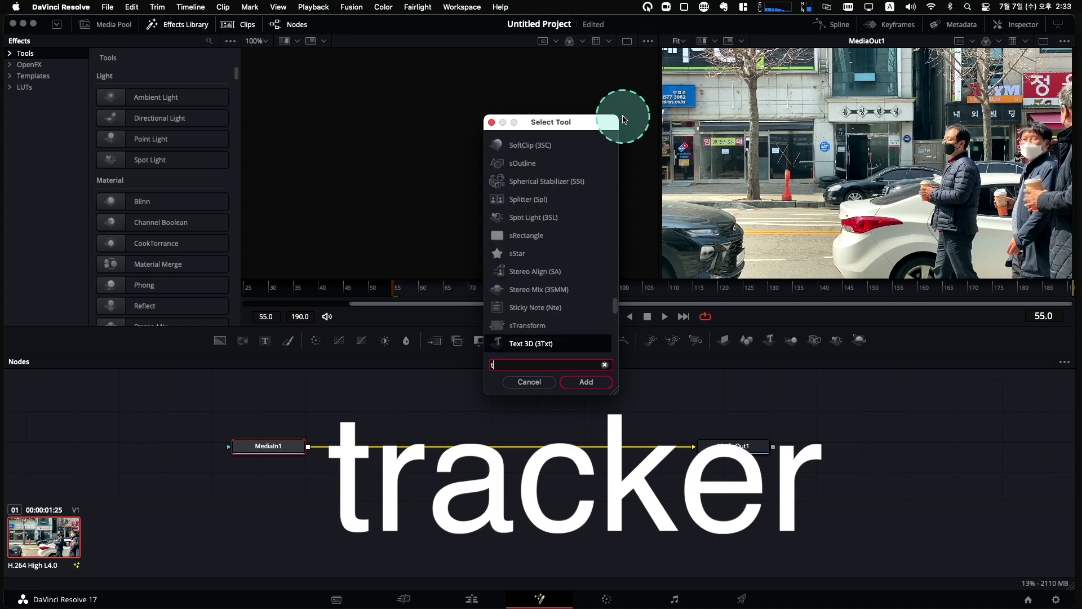
{"action": "type", "text": "rac"}
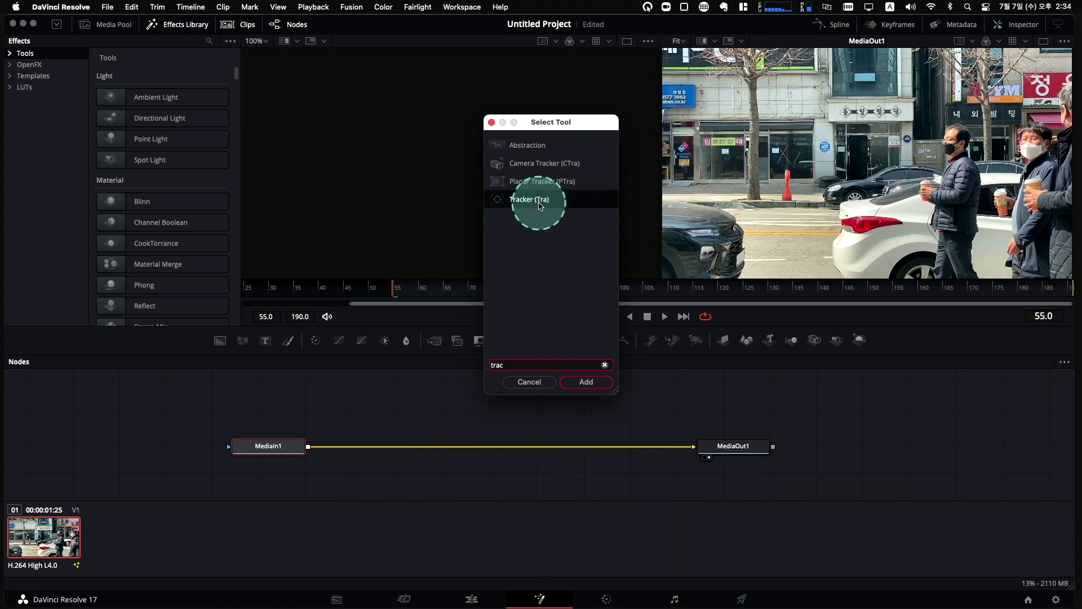
{"action": "type", "text": "ker"}
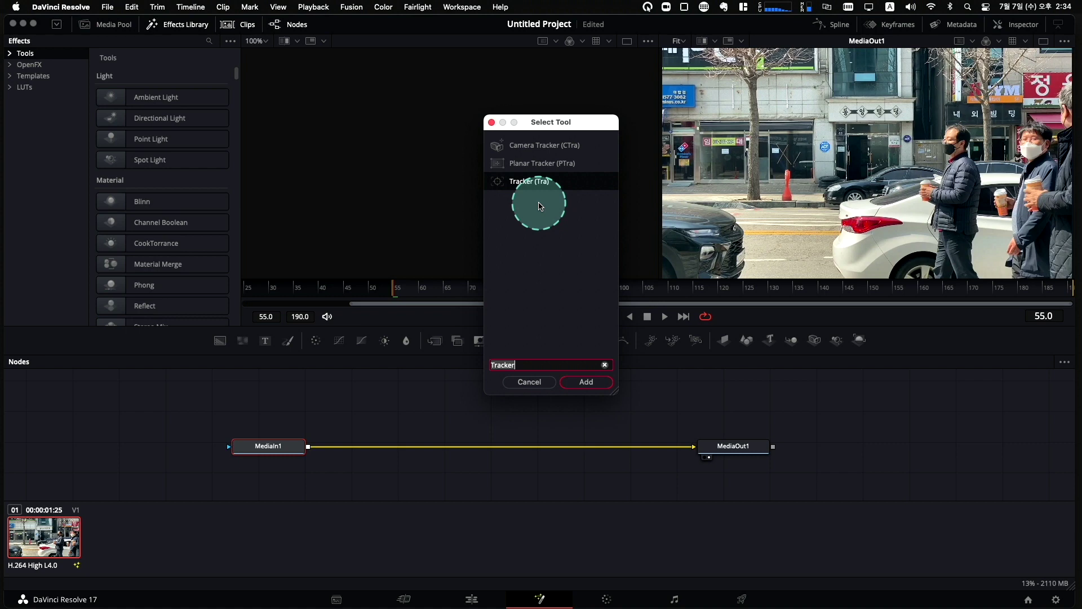
{"action": "left_click", "coordinate": [587, 382]}
{"action": "left_click_drag", "start_coordinate": [376, 448], "coordinate": [494, 446]}
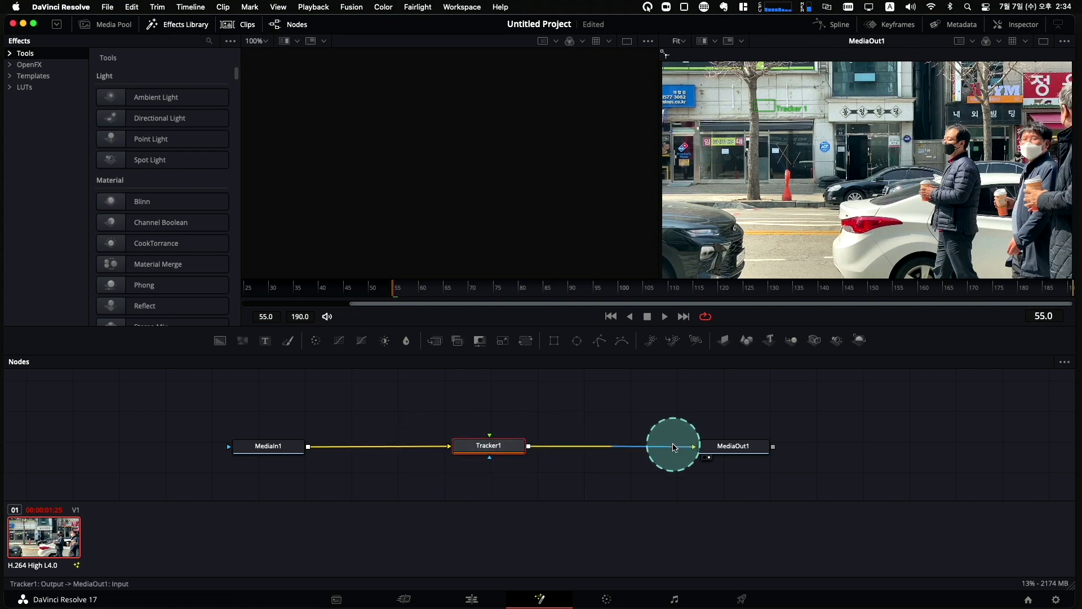
{"action": "left_click", "coordinate": [440, 450]}
{"action": "left_click_drag", "start_coordinate": [440, 449], "coordinate": [428, 481]}
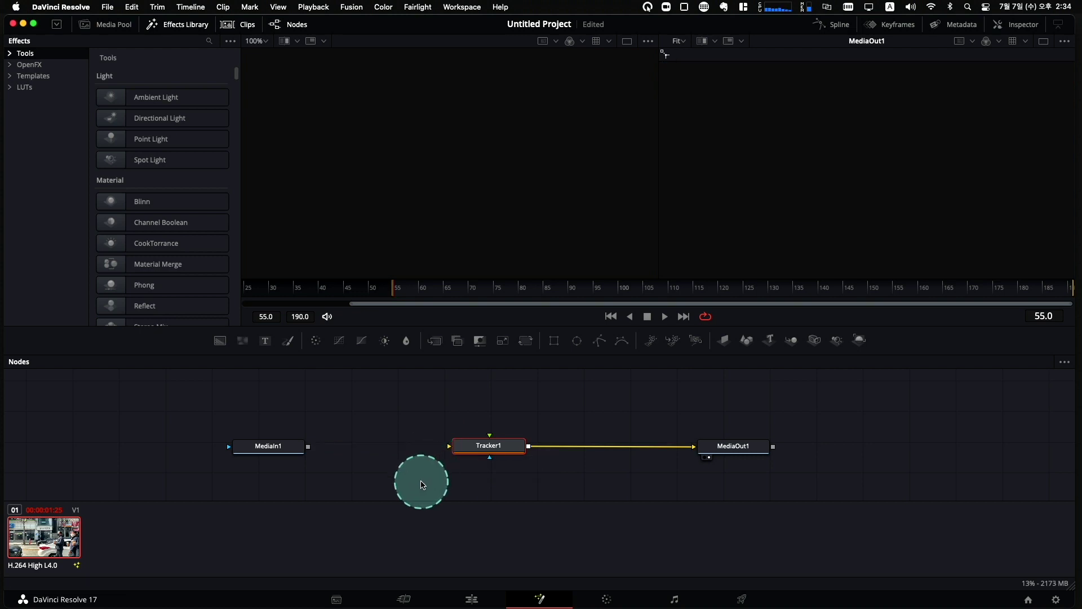
{"action": "left_click_drag", "start_coordinate": [423, 485], "coordinate": [482, 449]}
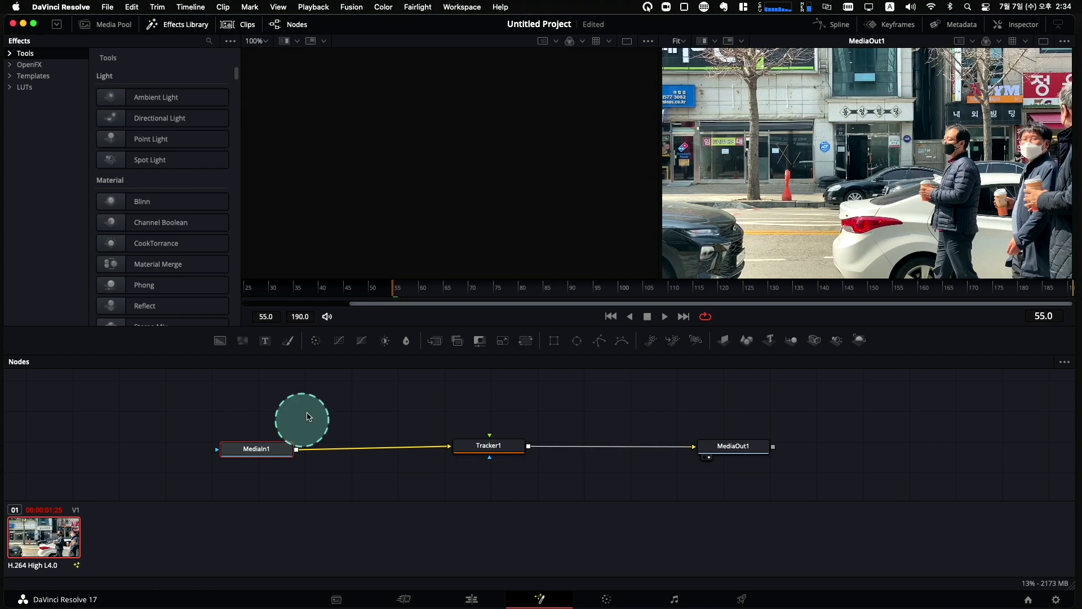
{"action": "key", "text": "Delete"}
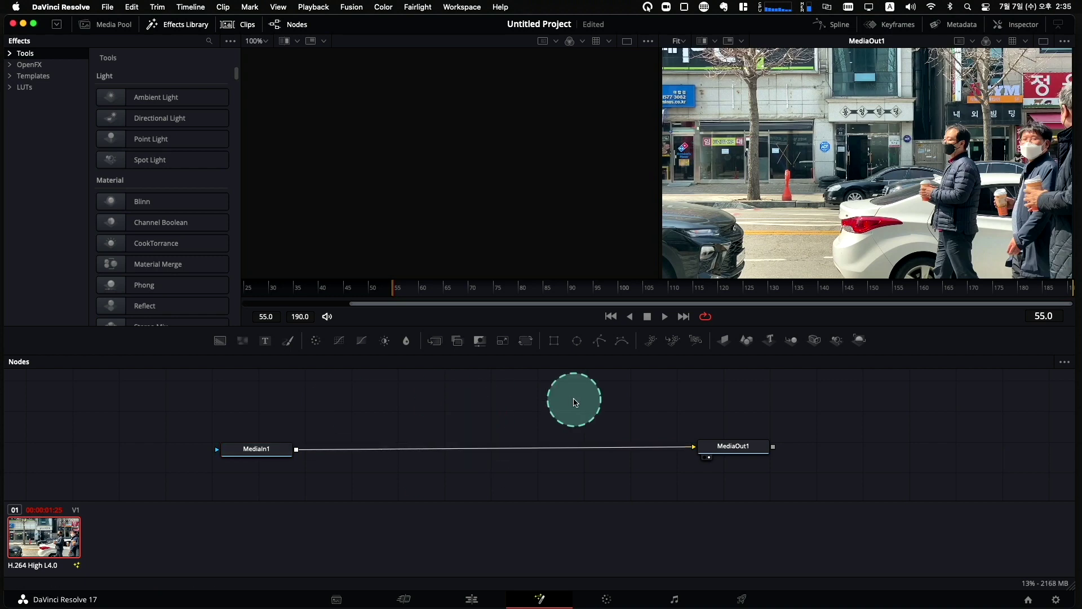
{"action": "left_click", "coordinate": [574, 401]}
{"action": "key", "text": "shift+space"}
{"action": "type", "text": "tra"}
{"action": "left_click", "coordinate": [554, 355]}
{"action": "left_click_drag", "start_coordinate": [586, 391], "coordinate": [502, 412]}
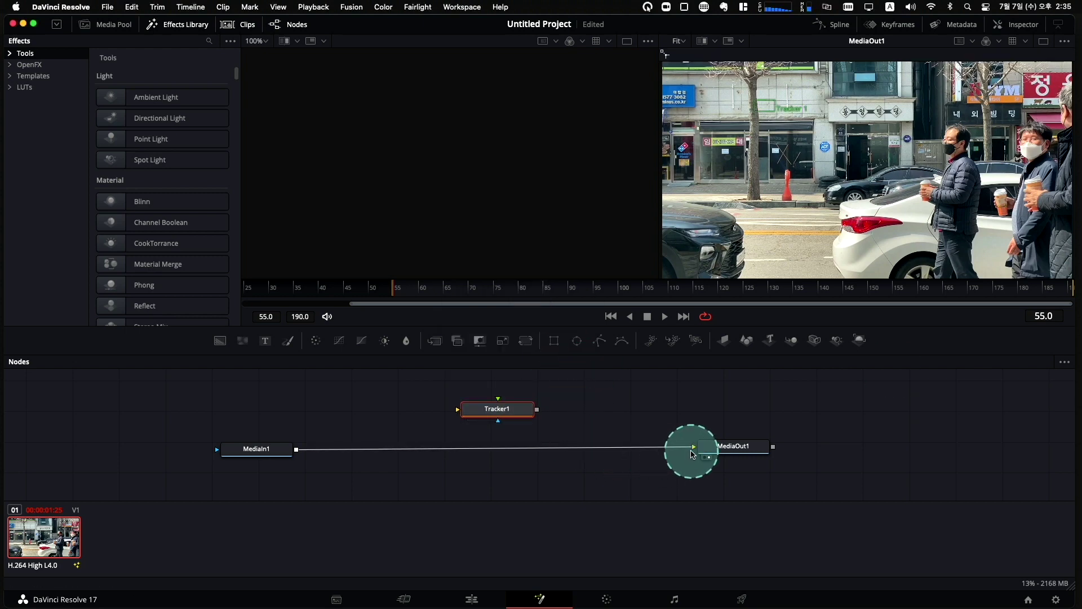
{"action": "left_click_drag", "start_coordinate": [695, 449], "coordinate": [458, 412]}
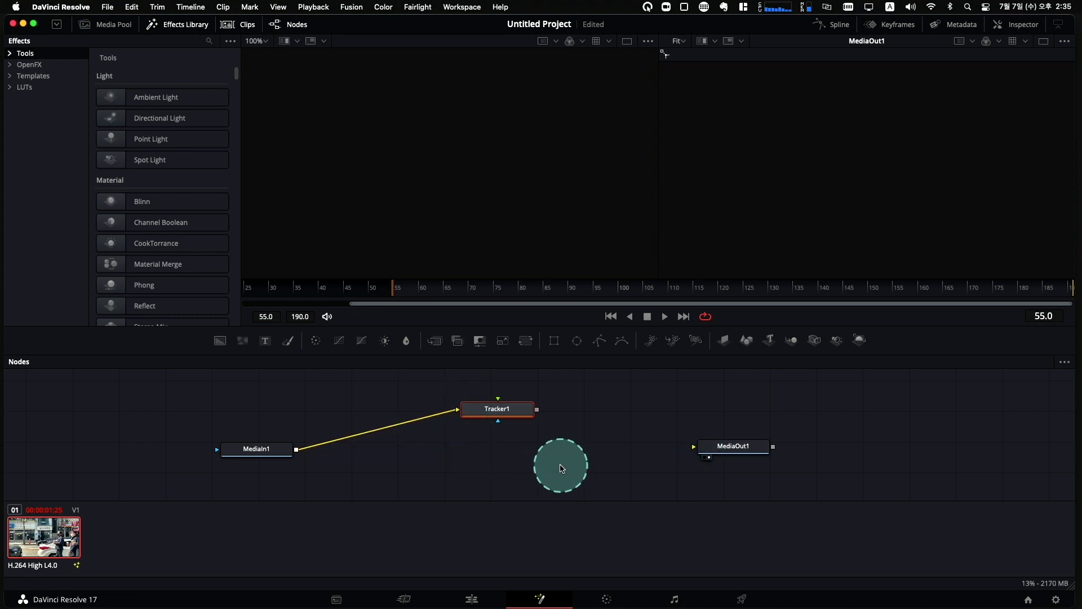
{"action": "left_click_drag", "start_coordinate": [540, 419], "coordinate": [701, 448]}
{"action": "left_click_drag", "start_coordinate": [498, 409], "coordinate": [463, 451]}
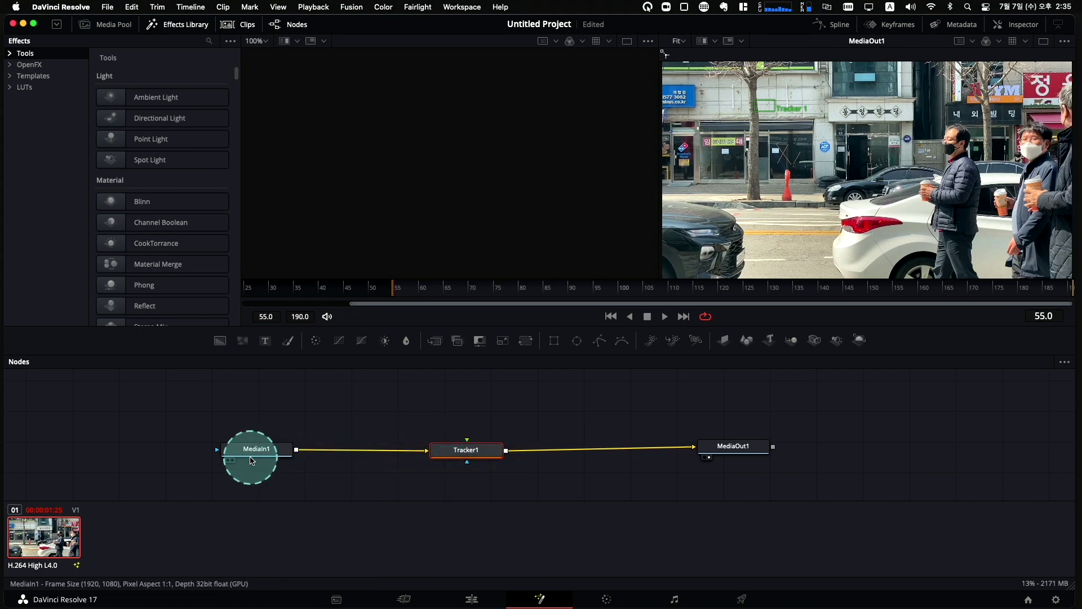
{"action": "left_click_drag", "start_coordinate": [474, 451], "coordinate": [437, 449]}
{"action": "left_click_drag", "start_coordinate": [542, 454], "coordinate": [493, 454]}
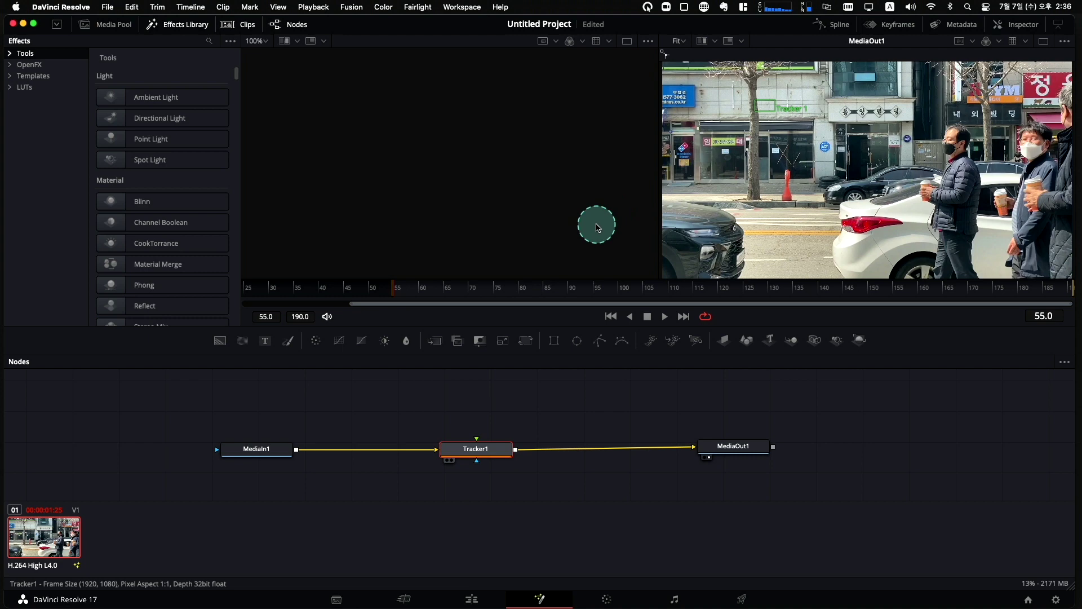
Load Tracker1 into the left viewer beside MediaOut1, both showing frame 55.
{"action": "key", "text": "1"}
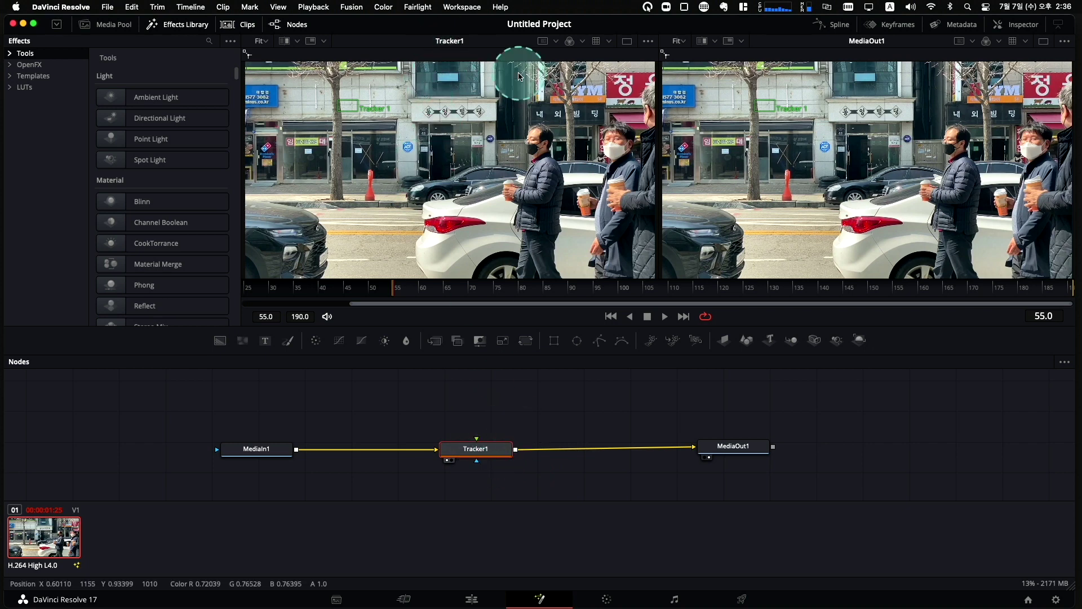
{"action": "left_click", "coordinate": [744, 448]}
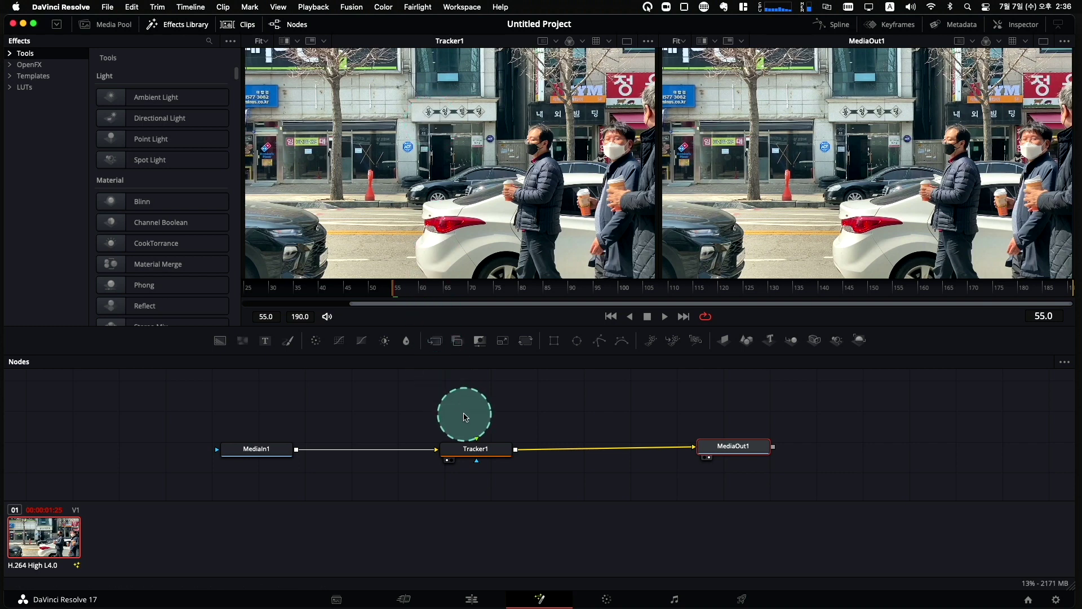
{"action": "left_click", "coordinate": [247, 449]}
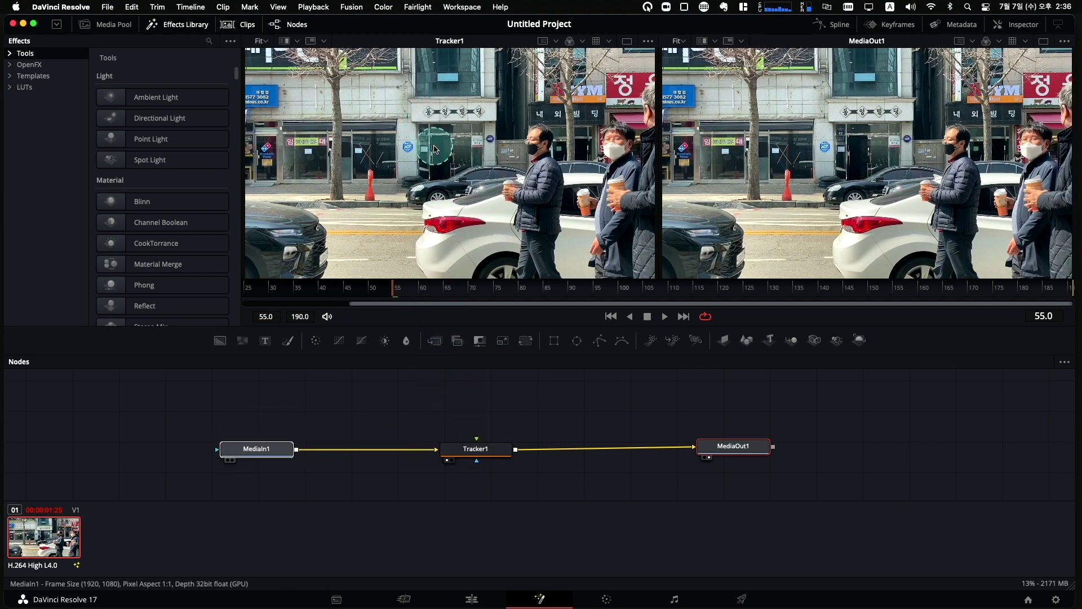
{"action": "left_click", "coordinate": [229, 461]}
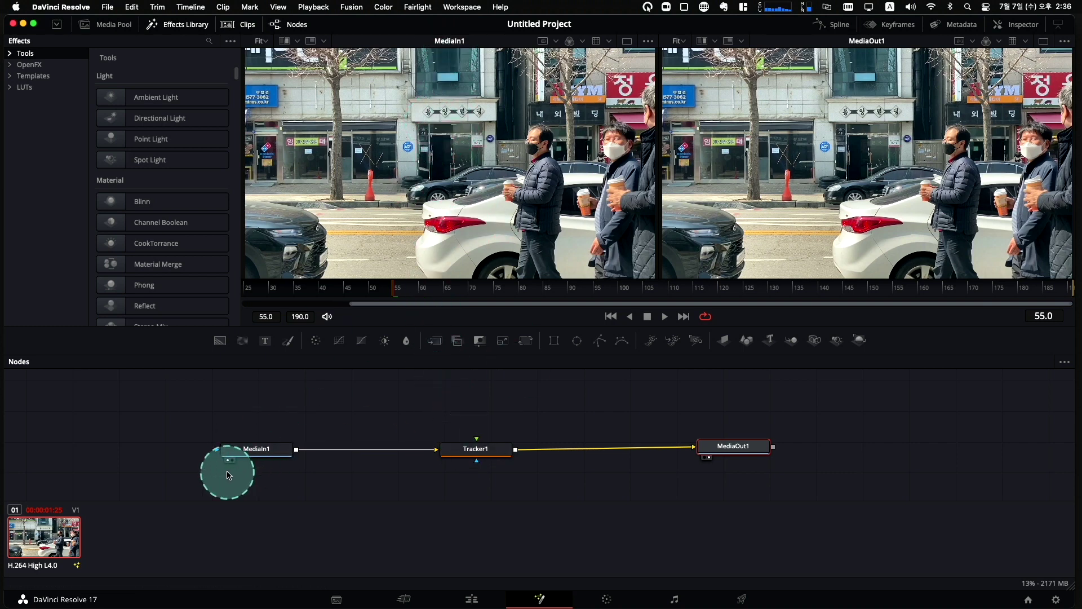
{"action": "left_click", "coordinate": [492, 454]}
{"action": "left_click", "coordinate": [500, 211]}
{"action": "left_click_drag", "start_coordinate": [485, 449], "coordinate": [447, 173]}
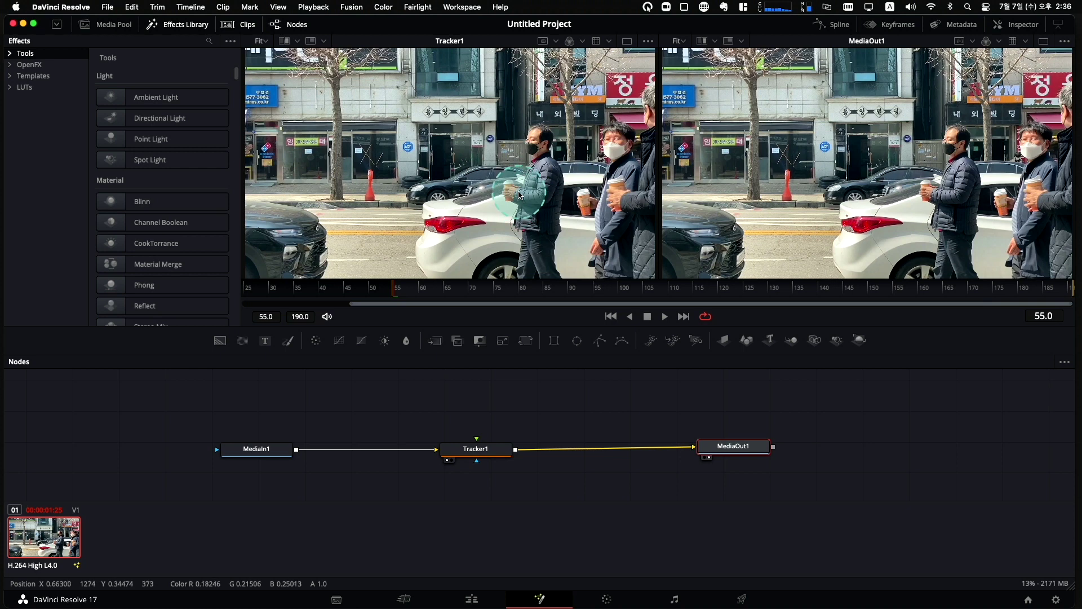
Select Tracker1 and drag its pattern box off the storefront.
{"action": "left_click", "coordinate": [504, 437]}
{"action": "left_click_drag", "start_coordinate": [504, 436], "coordinate": [529, 433]}
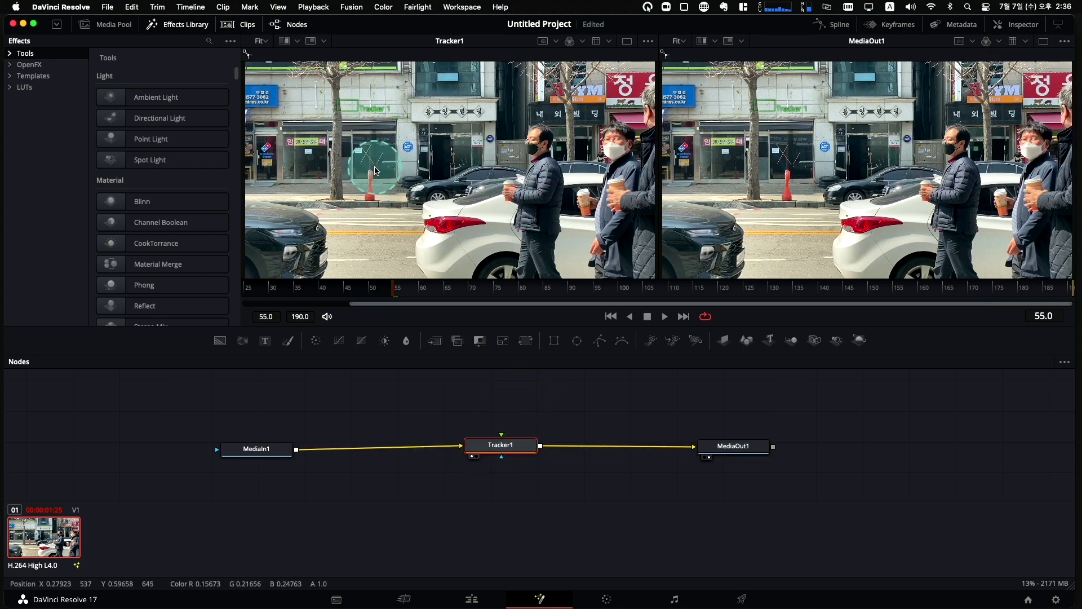
{"action": "left_click_drag", "start_coordinate": [345, 92], "coordinate": [391, 115]}
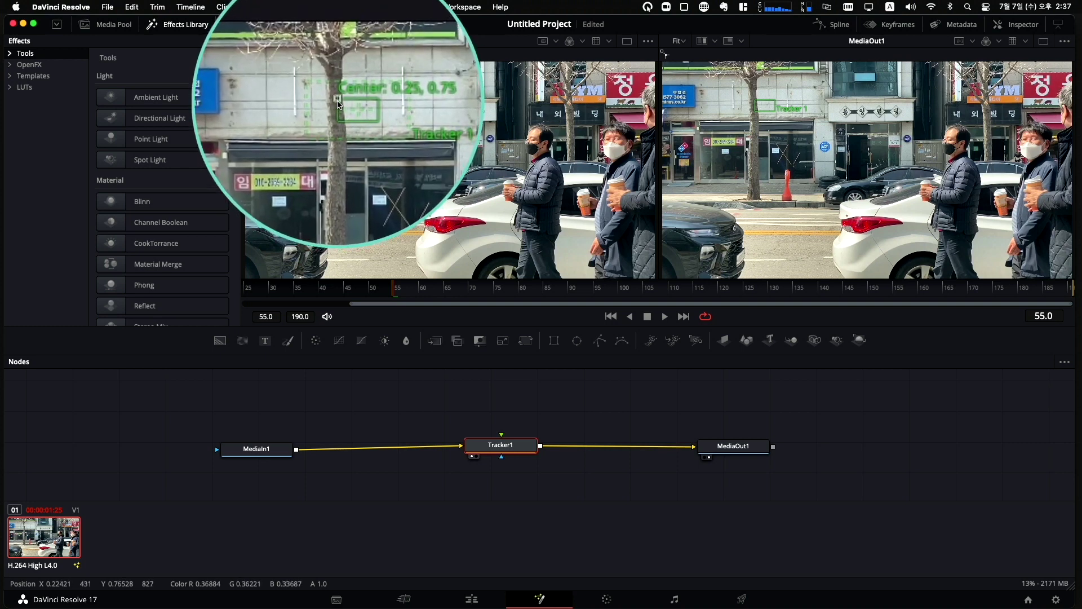
{"action": "left_click_drag", "start_coordinate": [338, 105], "coordinate": [379, 113]}
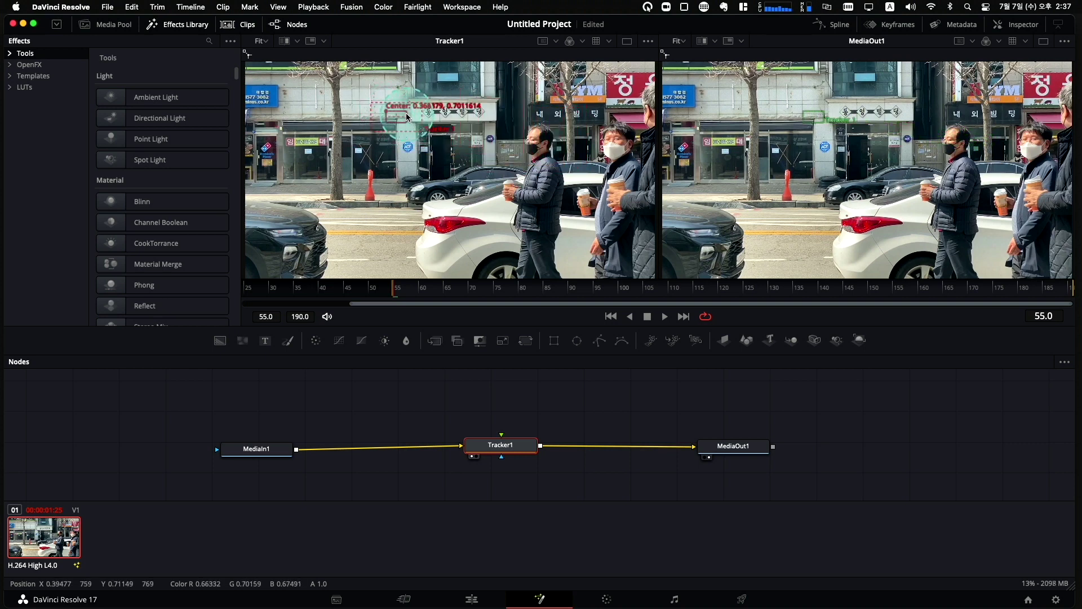
Position the tracking box precisely over the face of the man with the coffee.
{"action": "left_click_drag", "start_coordinate": [387, 116], "coordinate": [531, 139]}
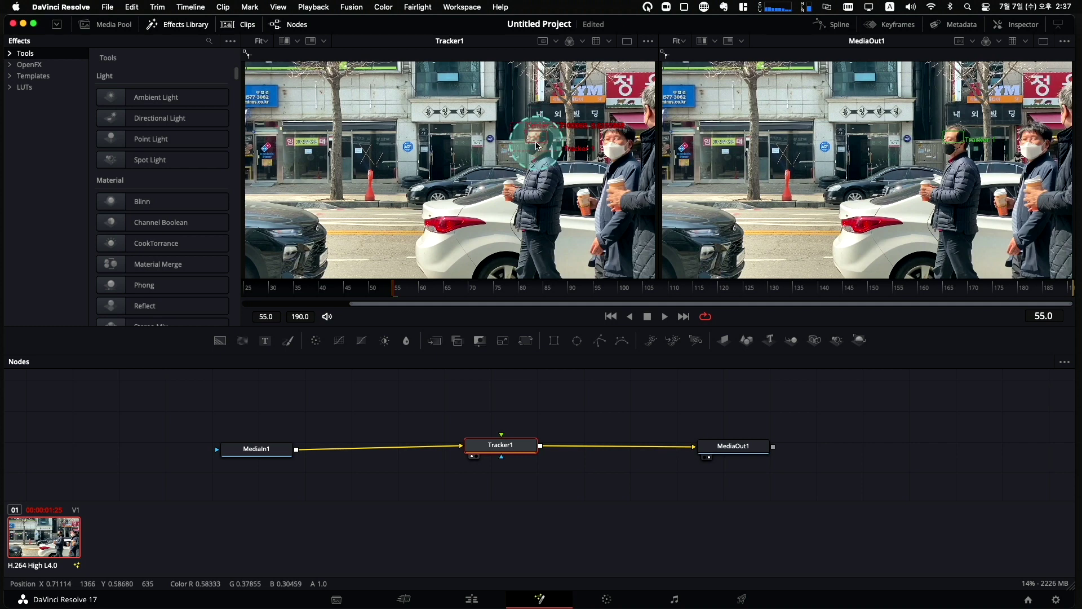
{"action": "mouse_move", "coordinate": [536, 148]}
{"action": "left_mouse_down"}
{"action": "mouse_move", "coordinate": [527, 136]}
{"action": "mouse_move", "coordinate": [540, 161]}
{"action": "left_mouse_up"}
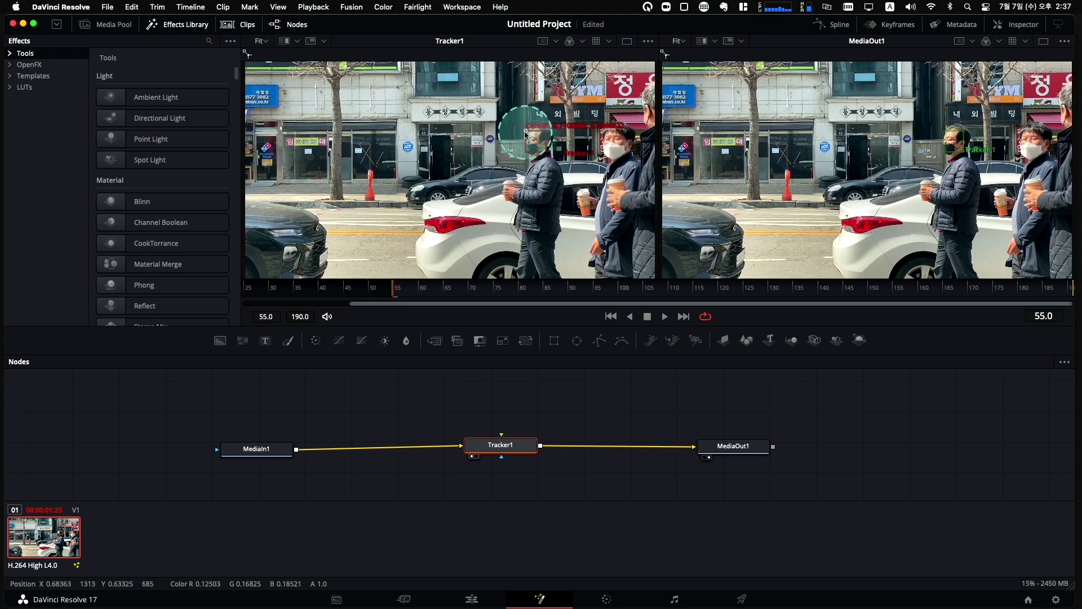
{"action": "left_click_drag", "start_coordinate": [537, 153], "coordinate": [519, 152]}
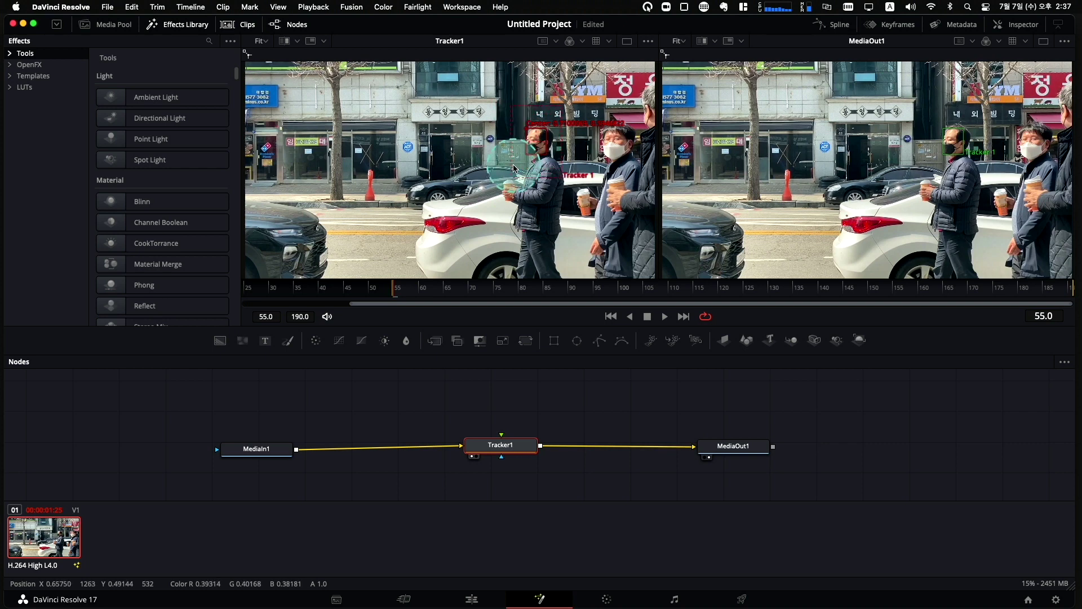
{"action": "left_click_drag", "start_coordinate": [510, 172], "coordinate": [561, 174]}
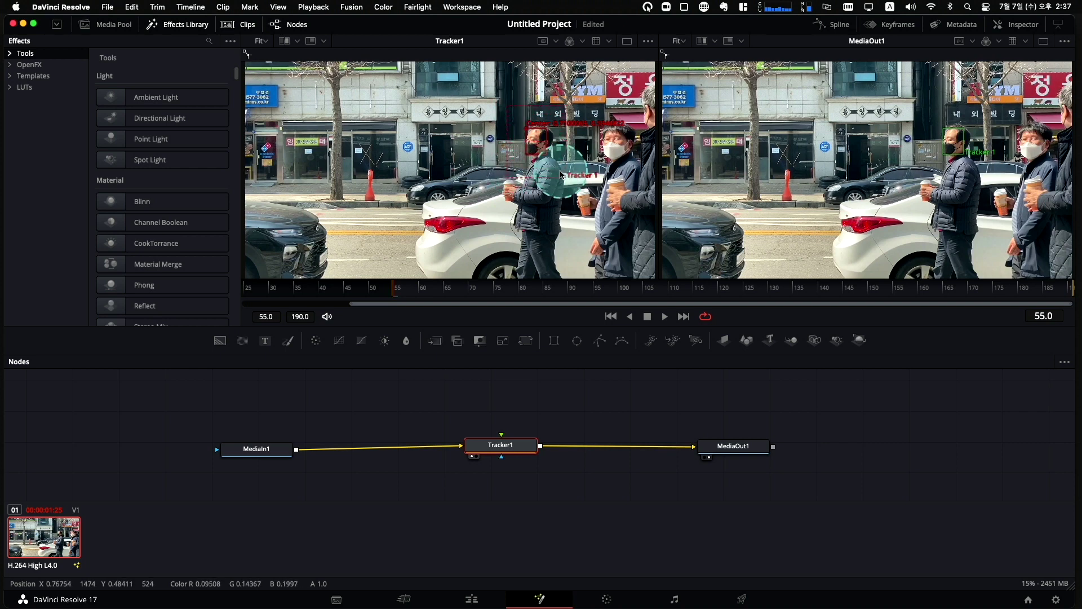
{"action": "left_click_drag", "start_coordinate": [564, 176], "coordinate": [562, 150]}
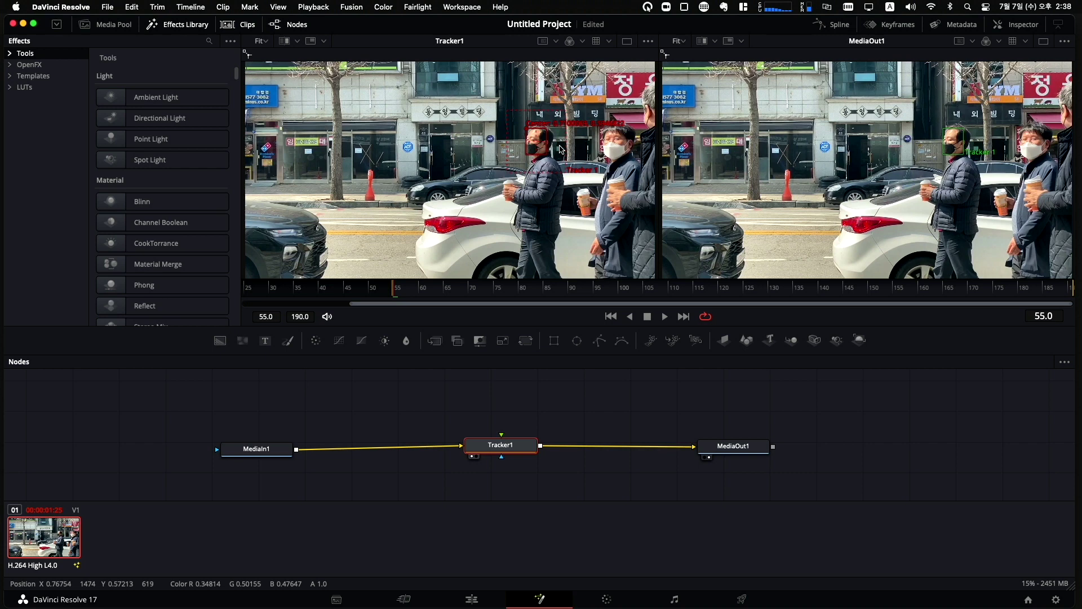
{"action": "left_click_drag", "start_coordinate": [561, 151], "coordinate": [535, 149]}
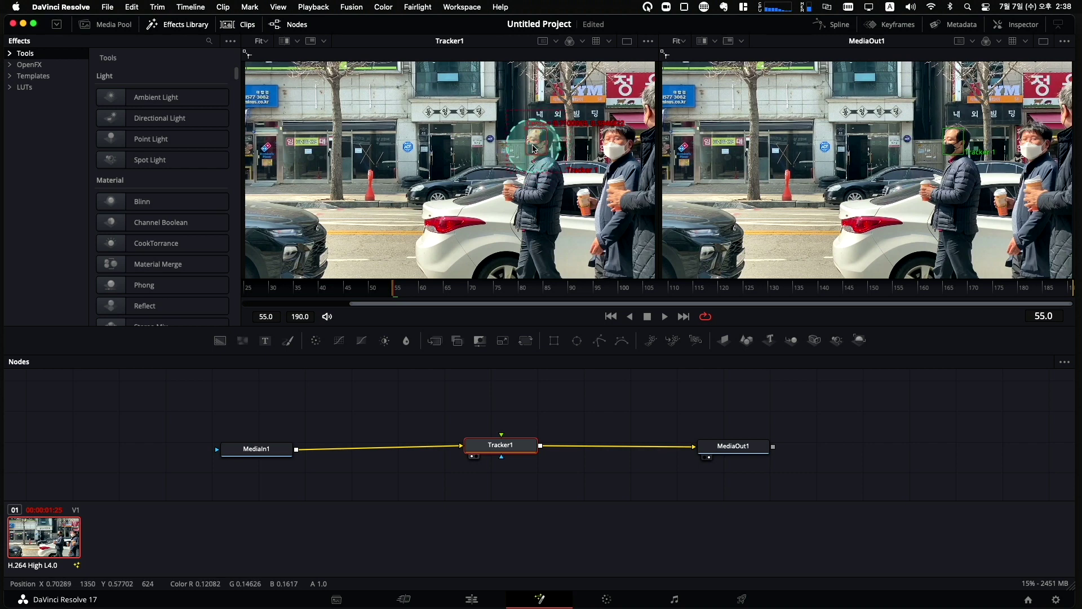
{"action": "left_click_drag", "start_coordinate": [549, 148], "coordinate": [538, 166]}
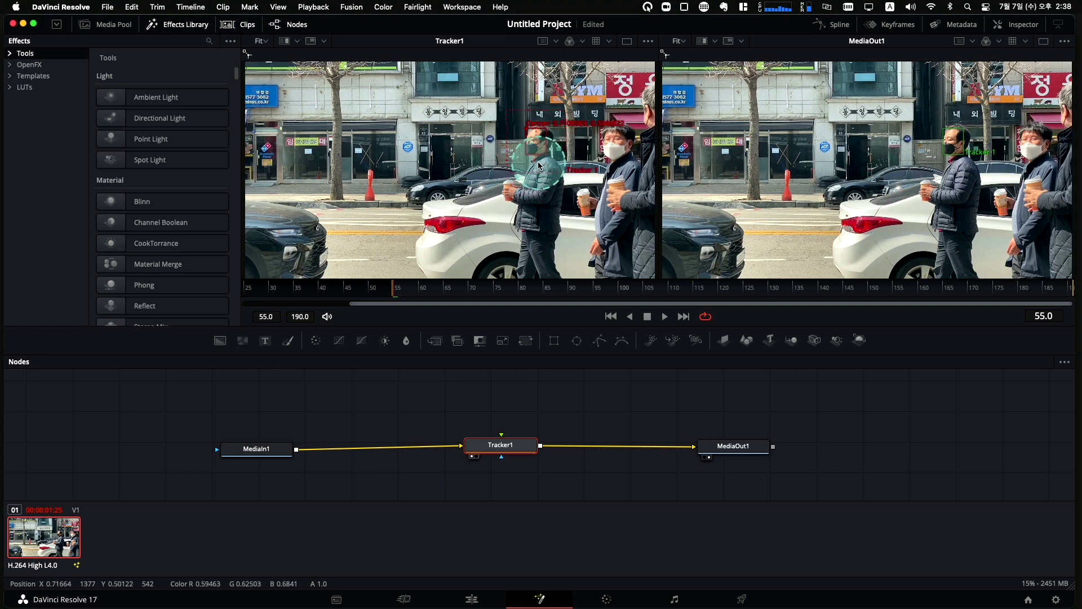
{"action": "left_click_drag", "start_coordinate": [539, 166], "coordinate": [537, 149]}
Track the man's face forward from frame 55, stopping at frame 119 and confirming Yes.
{"action": "left_click", "coordinate": [1017, 24]}
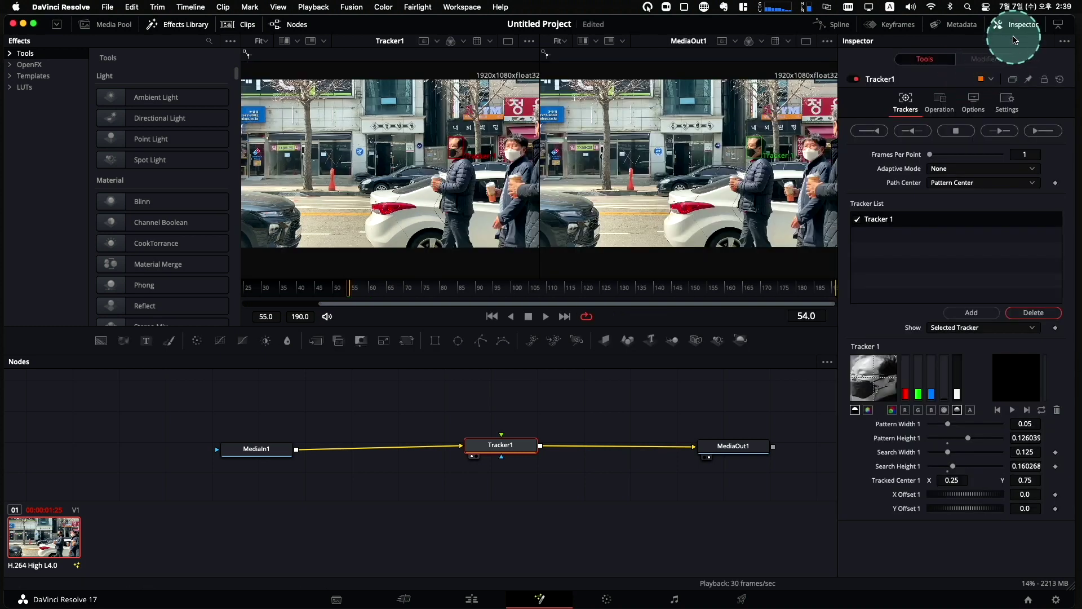
{"action": "left_click", "coordinate": [1058, 133]}
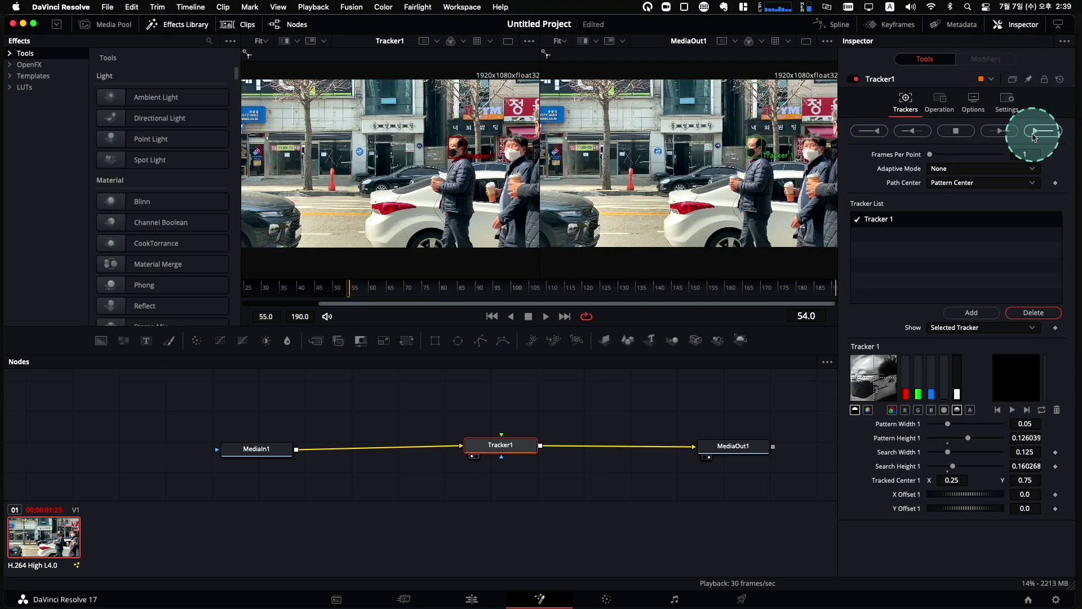
{"action": "left_click", "coordinate": [955, 133]}
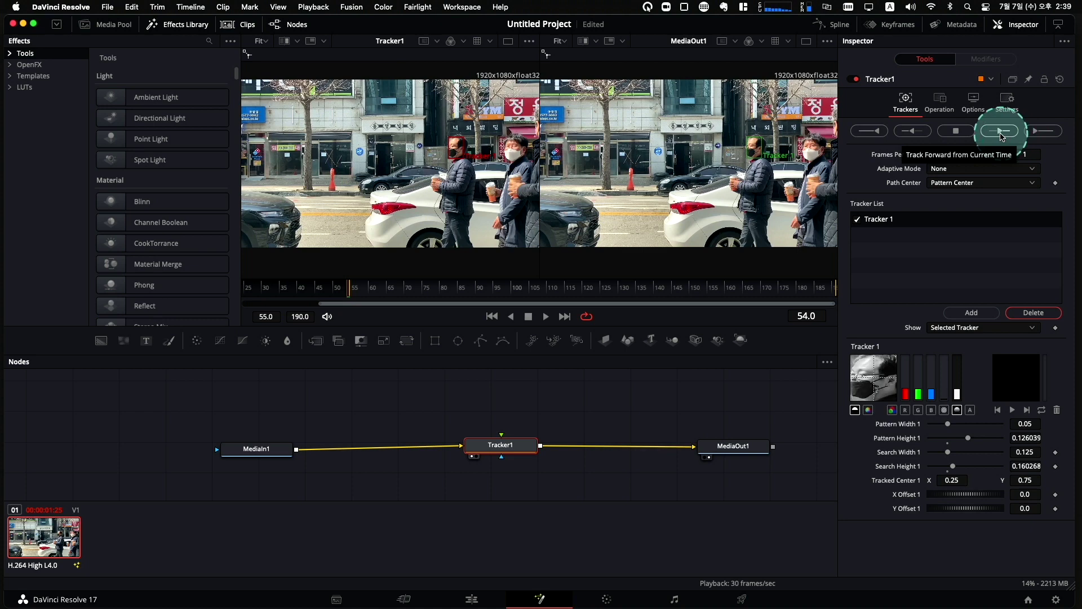
{"action": "left_click", "coordinate": [351, 286]}
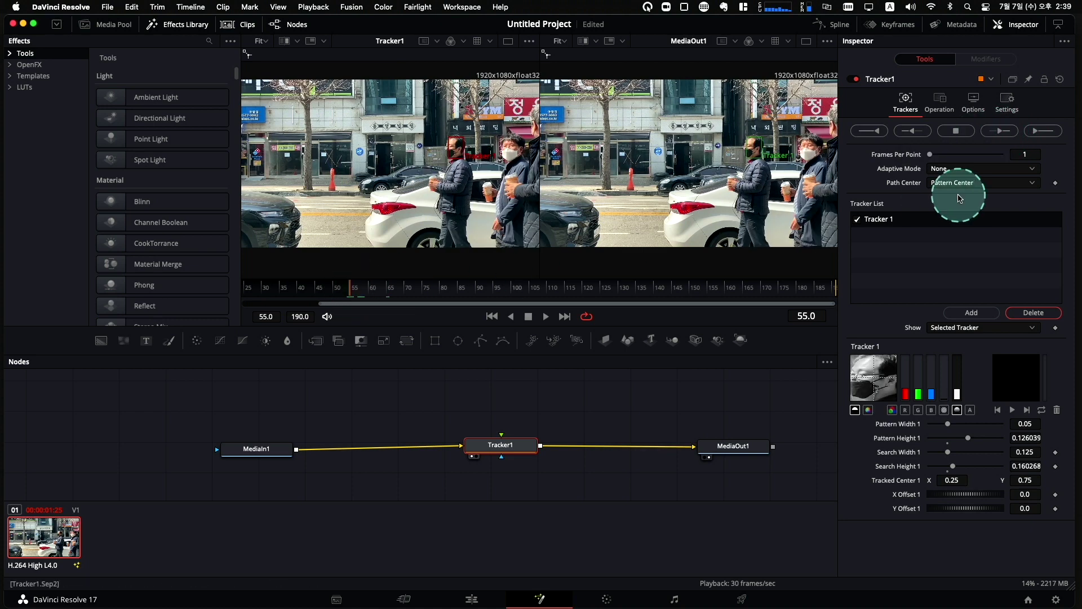
{"action": "left_click", "coordinate": [1002, 132]}
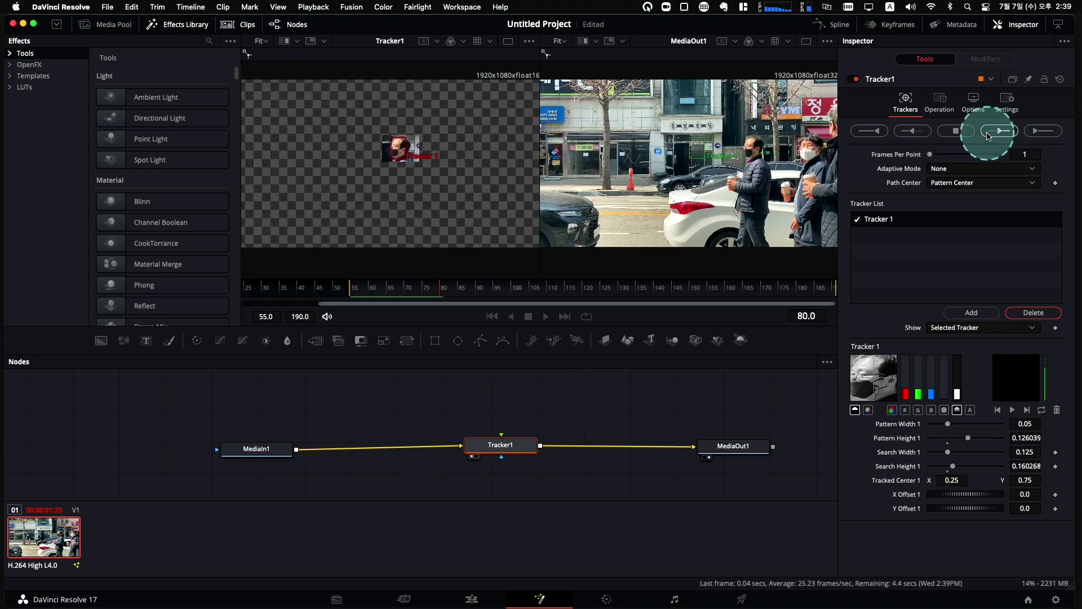
{"action": "left_click", "coordinate": [957, 132]}
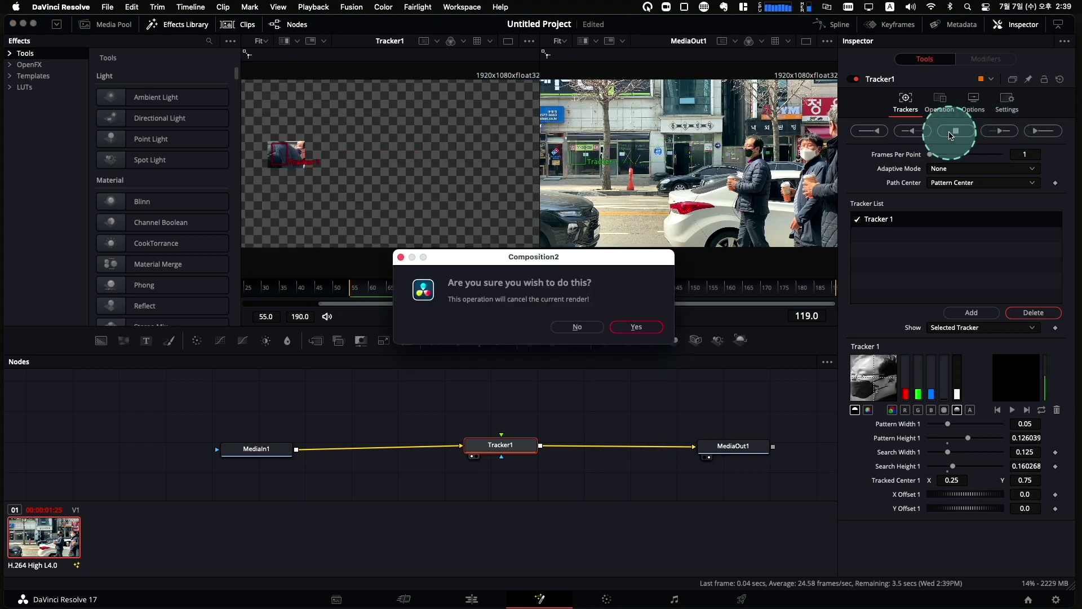
{"action": "left_click", "coordinate": [650, 328]}
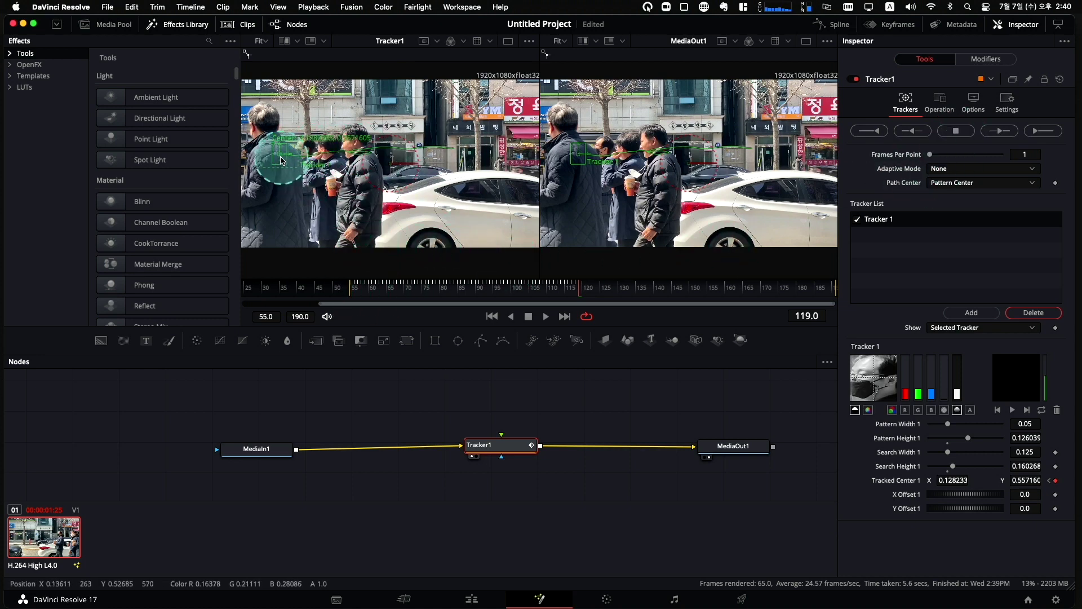
Play back the finished track and return the playhead to frame 55.
{"action": "key", "text": "space"}
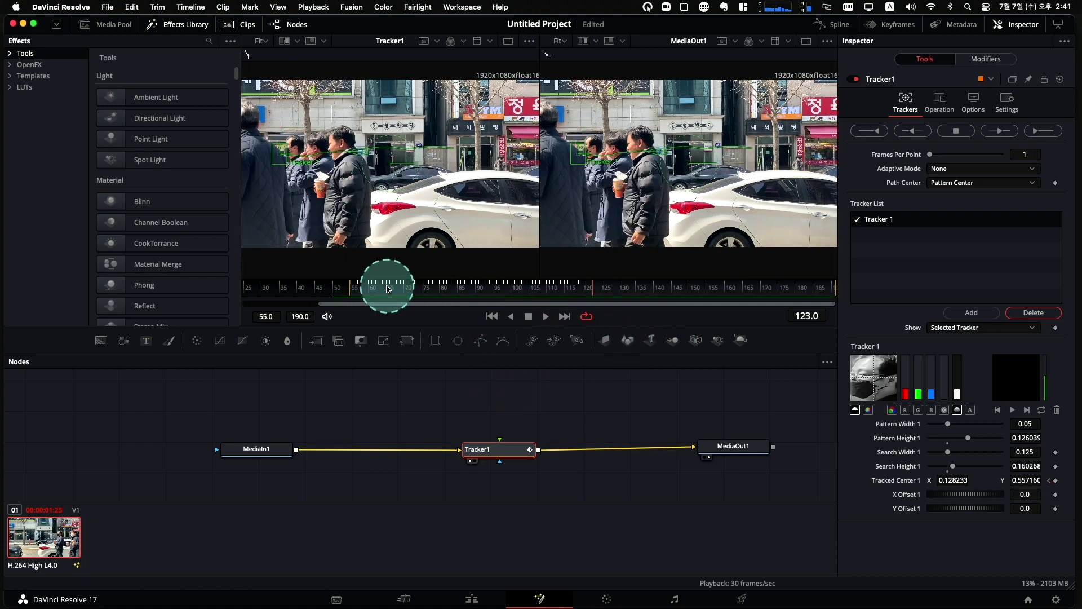
{"action": "mouse_move", "coordinate": [356, 288]}
{"action": "left_mouse_down"}
{"action": "mouse_move", "coordinate": [394, 287]}
{"action": "mouse_move", "coordinate": [321, 293]}
{"action": "mouse_move", "coordinate": [347, 295]}
{"action": "left_mouse_up"}
{"action": "left_click", "coordinate": [350, 294]}
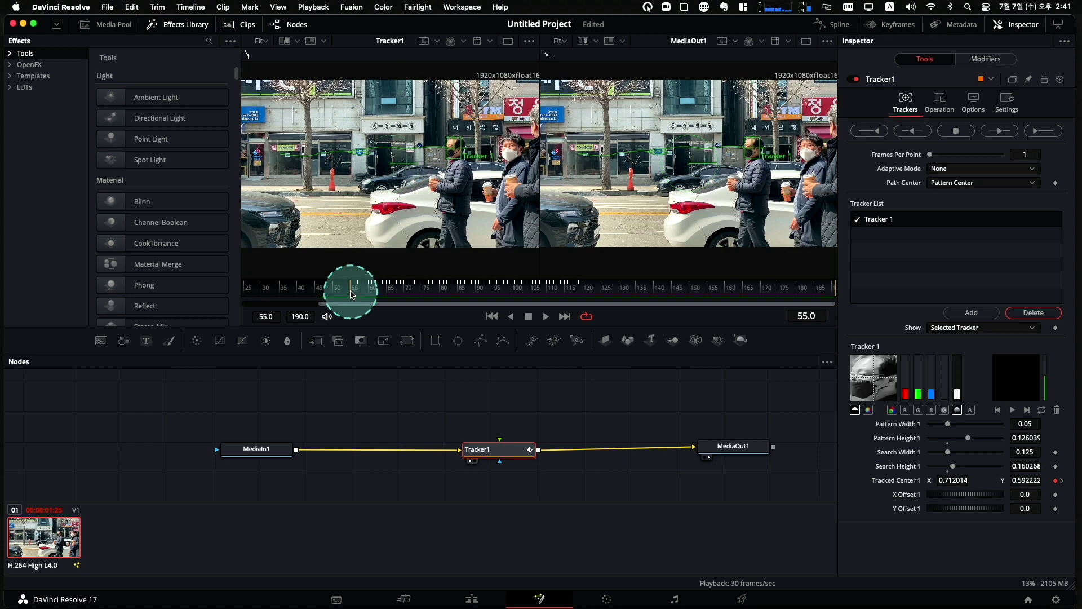
Add a Text+ node to the Fusion node graph above Tracker1.
{"action": "left_click", "coordinate": [149, 346]}
{"action": "left_click_drag", "start_coordinate": [148, 349], "coordinate": [146, 339]}
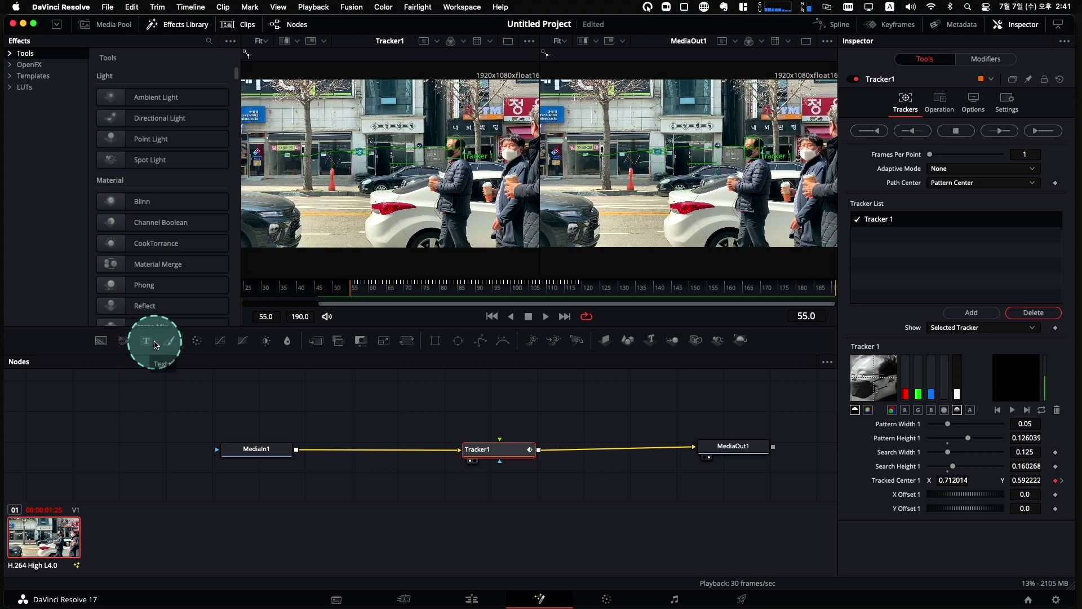
{"action": "mouse_move", "coordinate": [146, 341]}
{"action": "left_mouse_down"}
{"action": "mouse_move", "coordinate": [214, 355]}
{"action": "mouse_move", "coordinate": [146, 341]}
{"action": "left_mouse_up"}
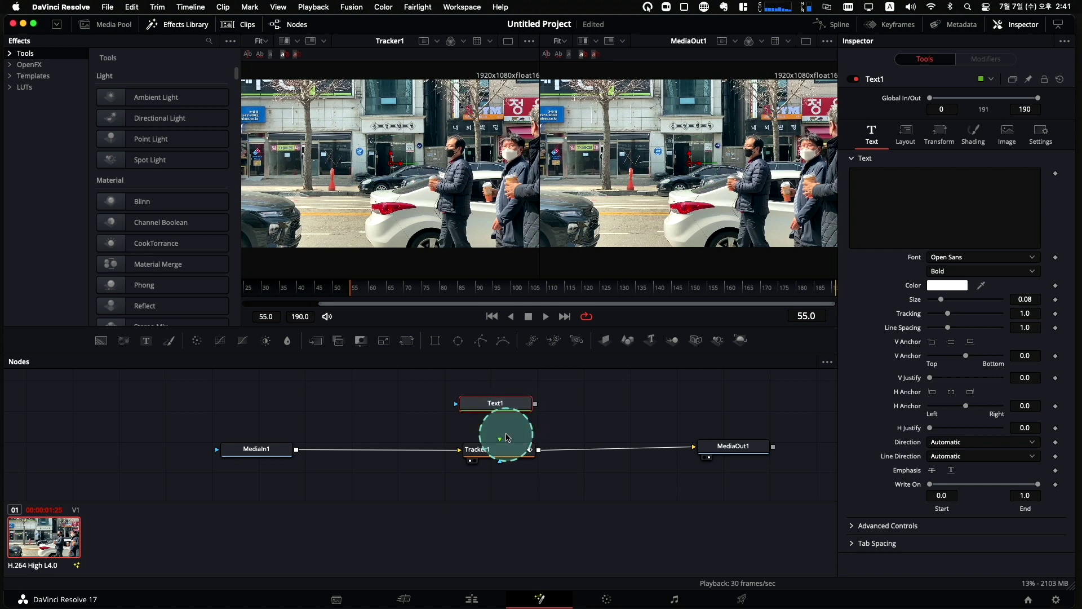
Connect Text1 to Tracker1's foreground input and type 저에요 using Korean input.
{"action": "left_click_drag", "start_coordinate": [500, 440], "coordinate": [500, 386]}
{"action": "scroll", "coordinate": [684, 438], "scroll_direction": "up", "scroll_amount": 2}
{"action": "left_click", "coordinate": [874, 210]}
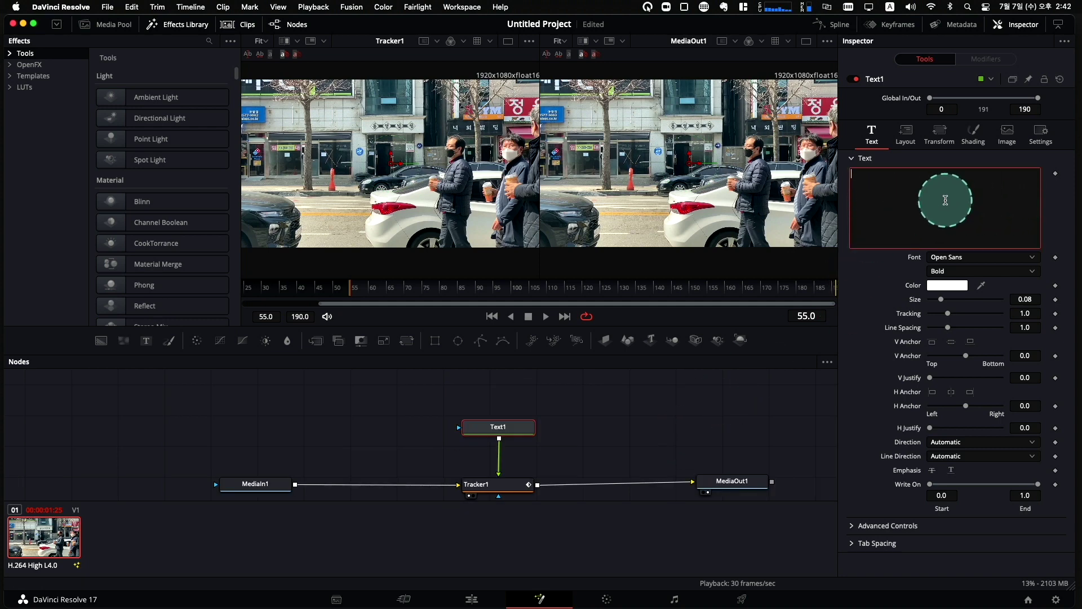
{"action": "type", "text": "w"}
{"action": "key", "text": "BackSpace"}
{"action": "key", "text": "ctrl+space"}
{"action": "type", "text": "ㅈ"}
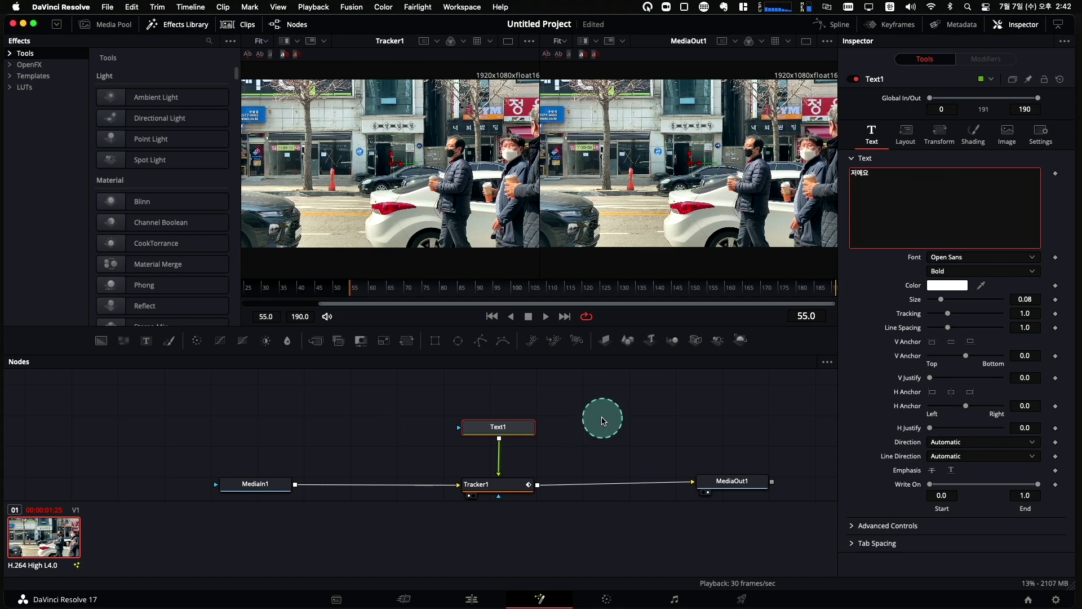
View Text1 on its own and set its font to Yoon YMjO 155_TT.
{"action": "left_click", "coordinate": [498, 428]}
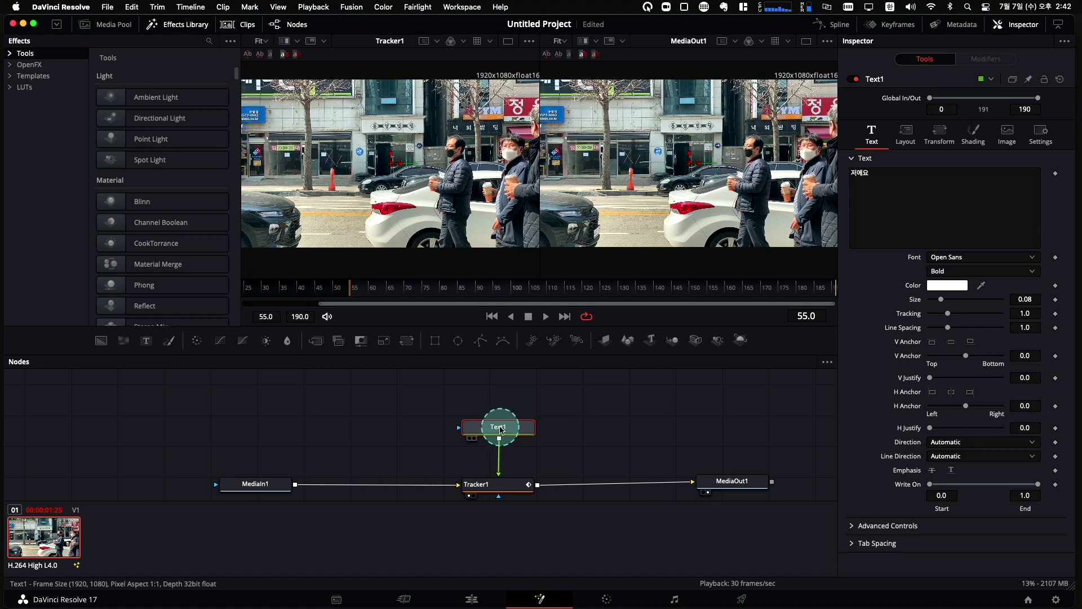
{"action": "key", "text": "1"}
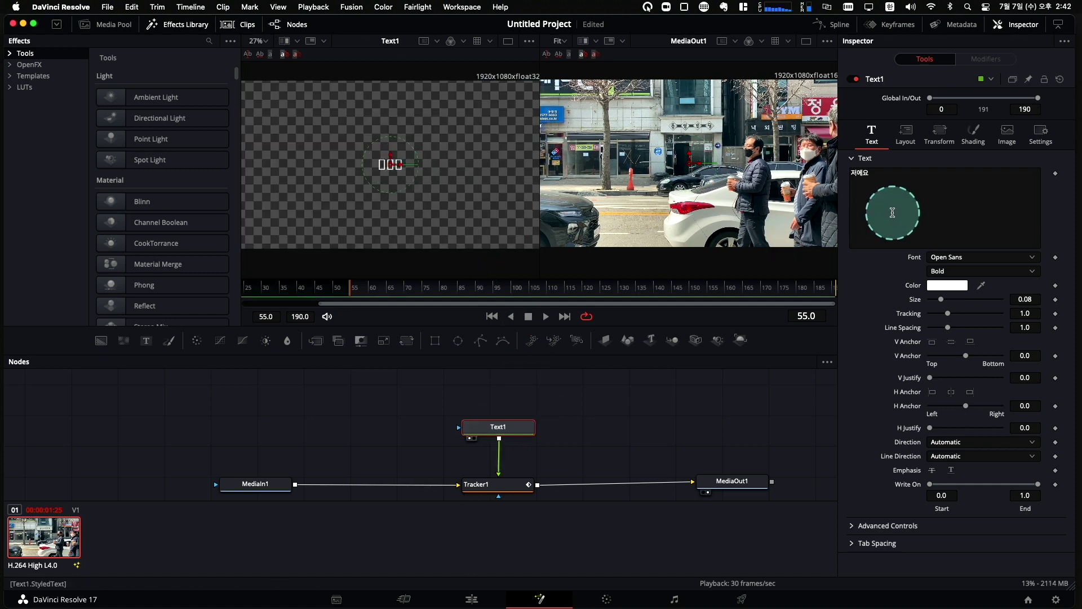
{"action": "left_click", "coordinate": [958, 257]}
{"action": "key", "text": "Escape"}
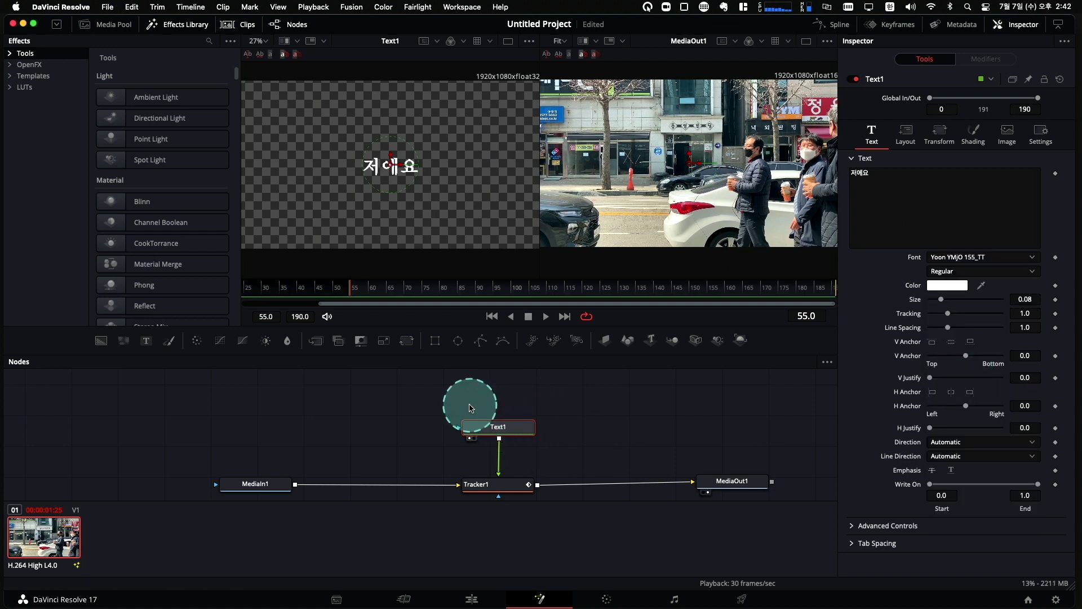
{"action": "left_click", "coordinate": [480, 408]}
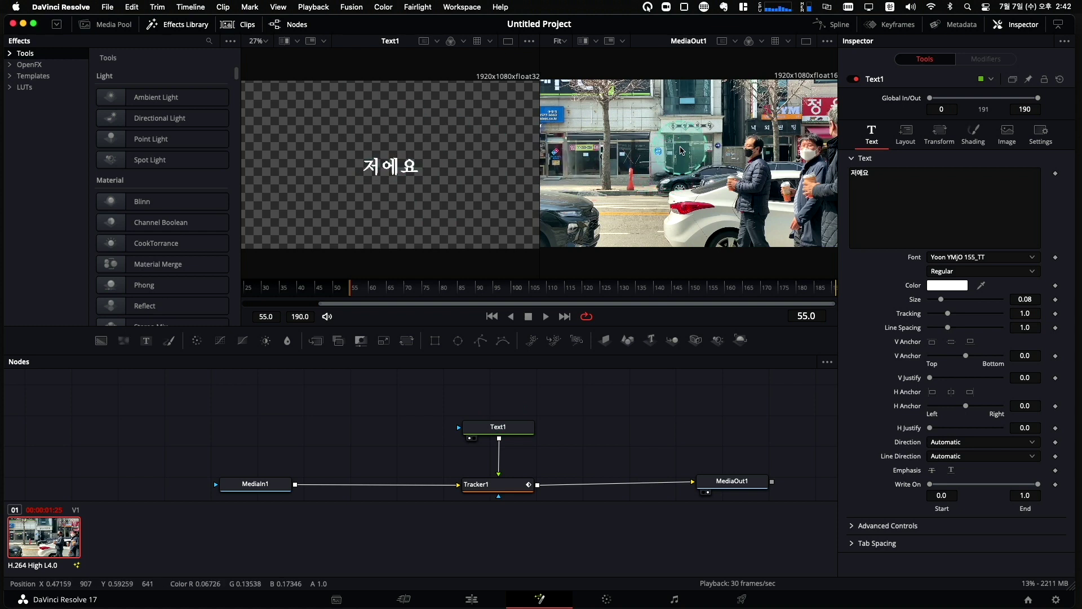
{"action": "left_click", "coordinate": [504, 428]}
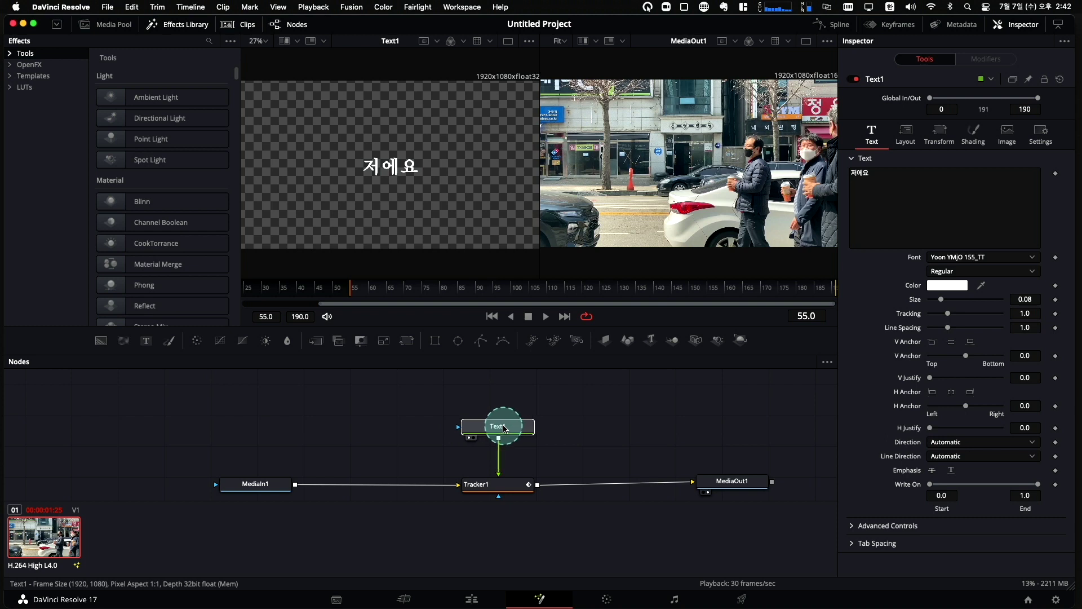
{"action": "left_click", "coordinate": [506, 489]}
Set Tracker1's Operation to Match Move in its Operation tab.
{"action": "left_click", "coordinate": [943, 107]}
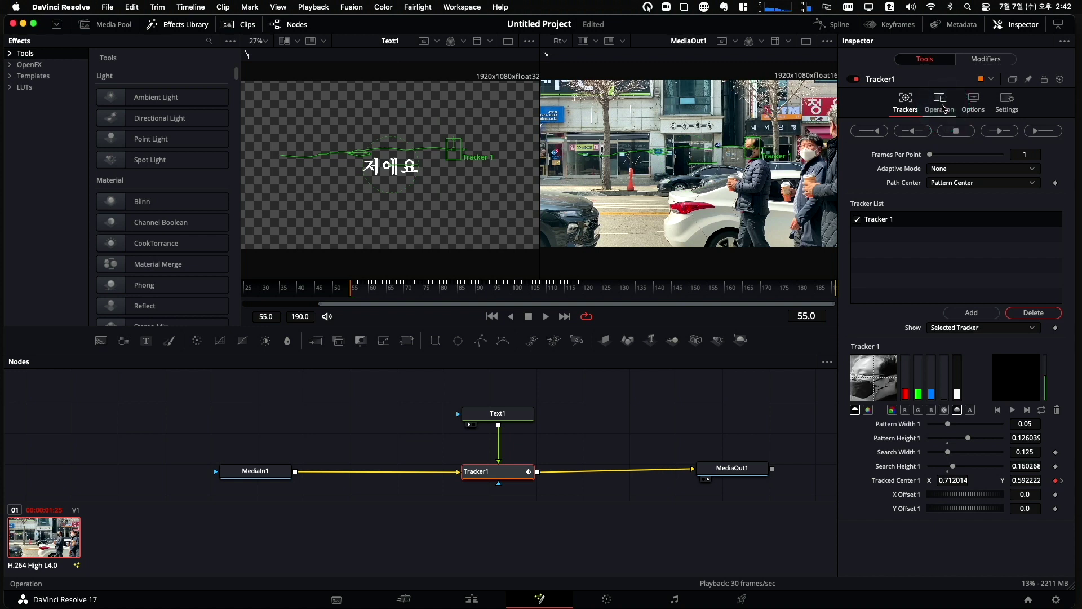
{"action": "left_click", "coordinate": [944, 107]}
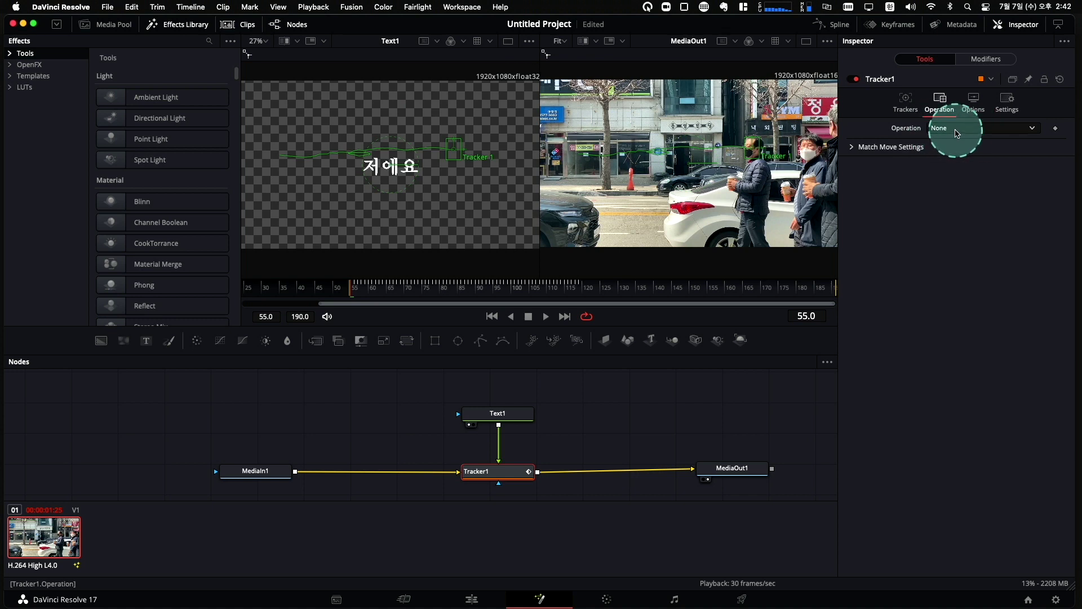
{"action": "left_click", "coordinate": [957, 129]}
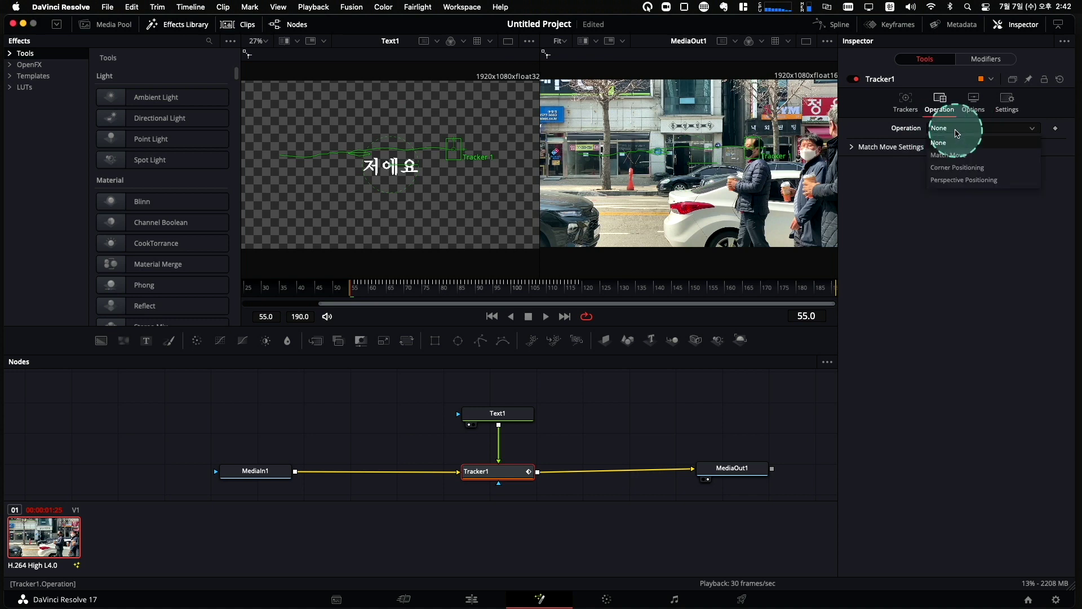
{"action": "left_click", "coordinate": [952, 159]}
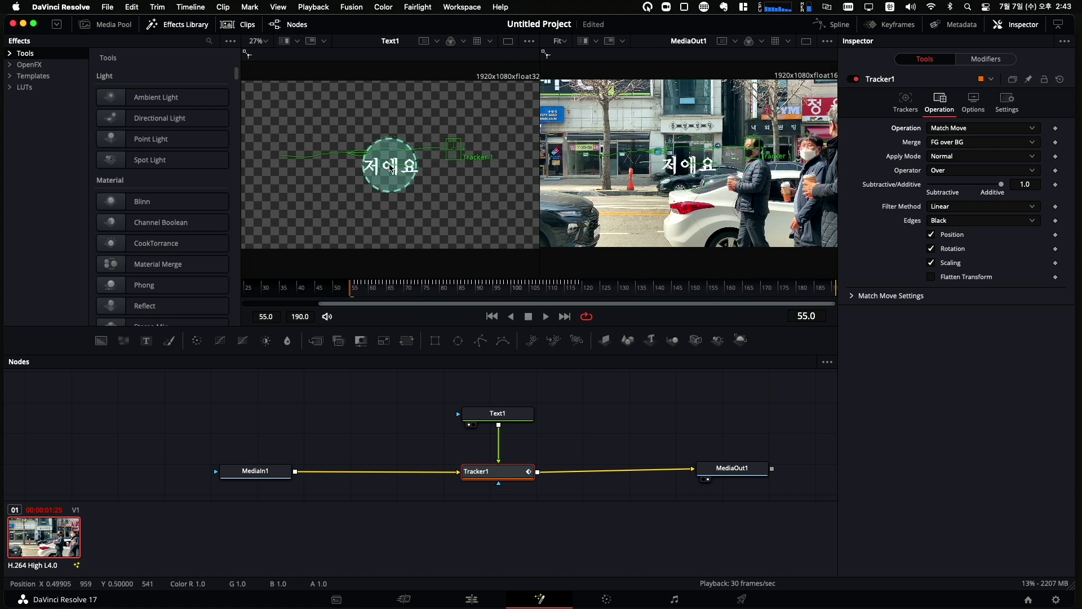
Move the Text1 label up and right above the man's head, then preview playback.
{"action": "left_click_drag", "start_coordinate": [389, 169], "coordinate": [387, 176]}
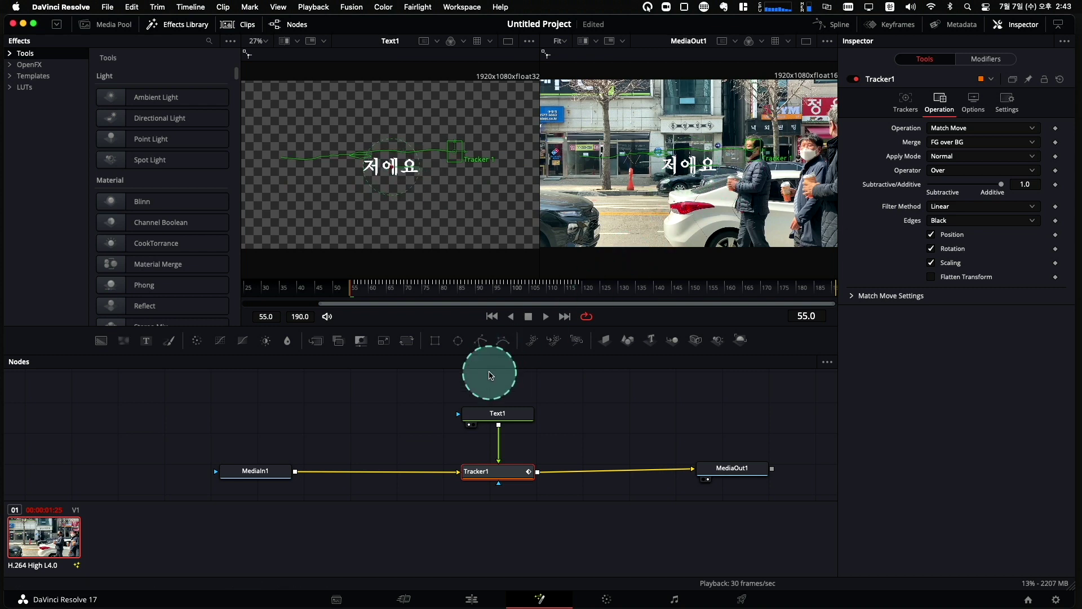
{"action": "left_click", "coordinate": [518, 416]}
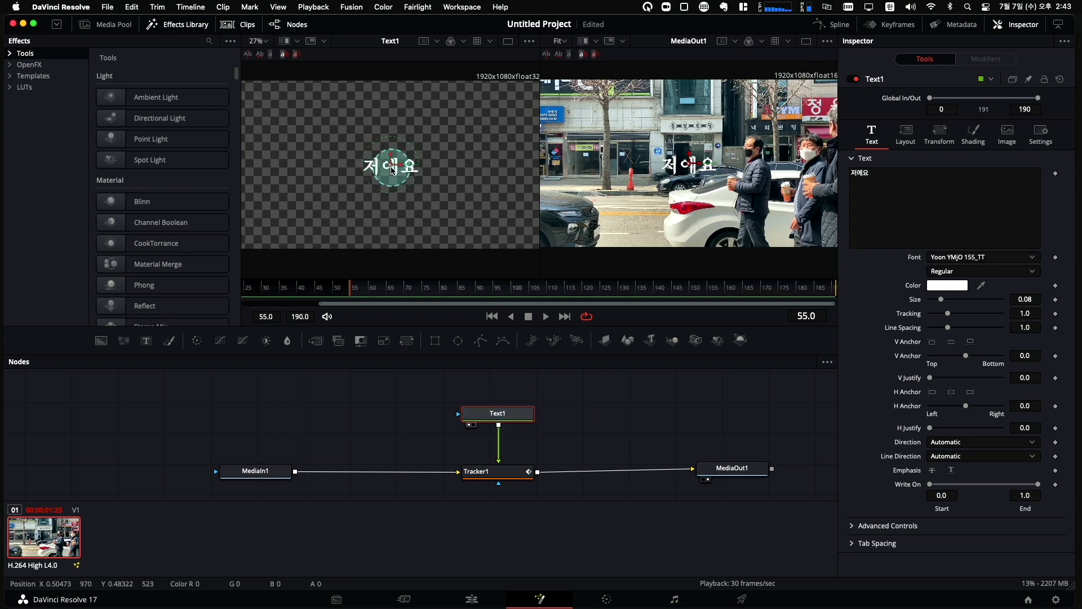
{"action": "left_click_drag", "start_coordinate": [389, 166], "coordinate": [416, 136]}
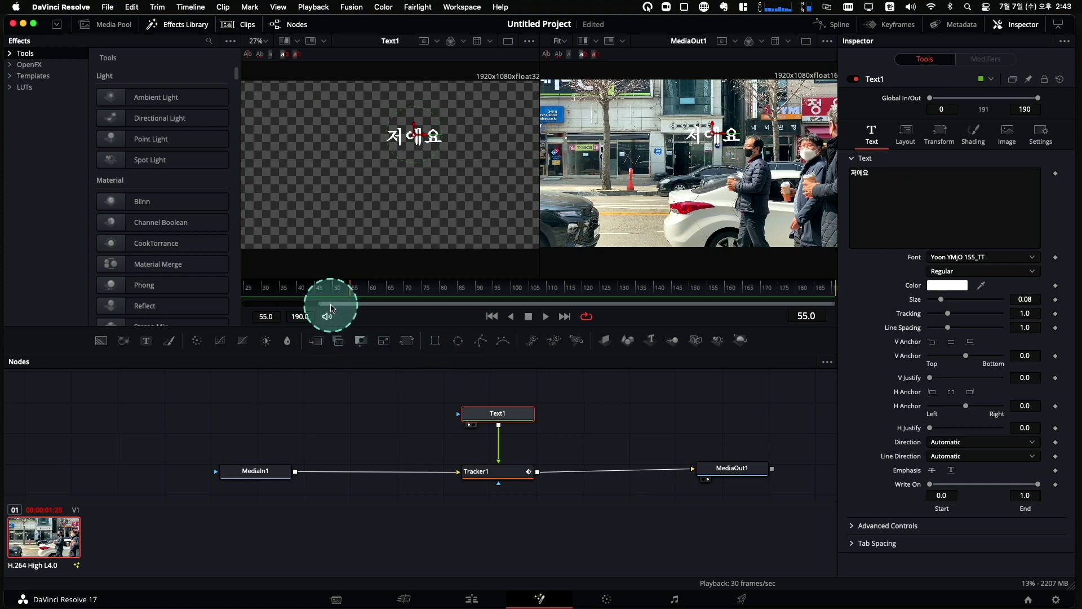
{"action": "key", "text": "space"}
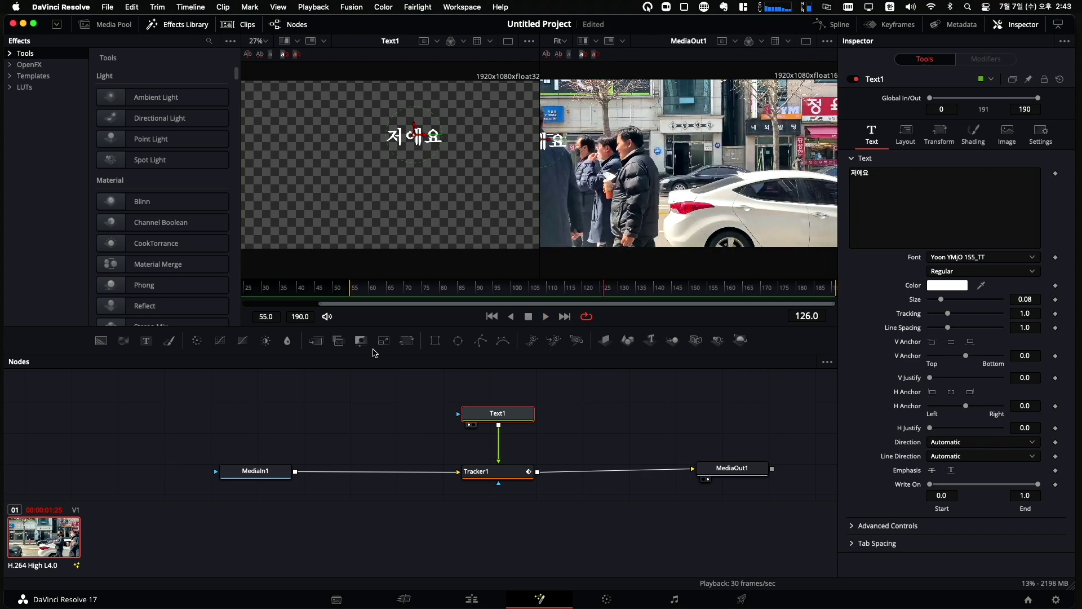
Nudge Tracker1's pattern box slightly right, then back left in the viewer.
{"action": "left_click_drag", "start_coordinate": [476, 472], "coordinate": [288, 168]}
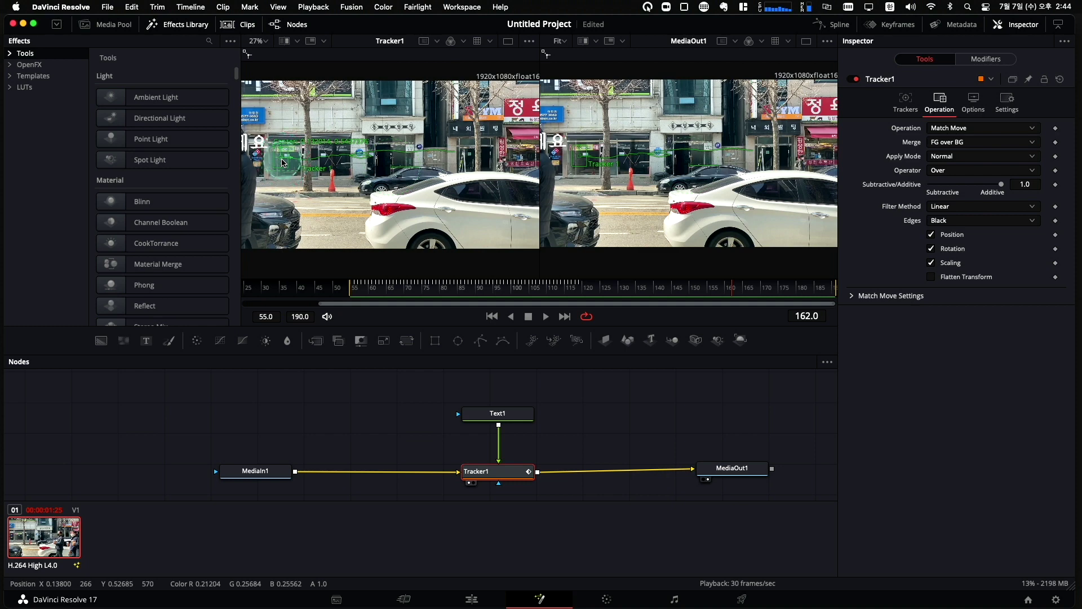
{"action": "left_click_drag", "start_coordinate": [275, 162], "coordinate": [289, 162]}
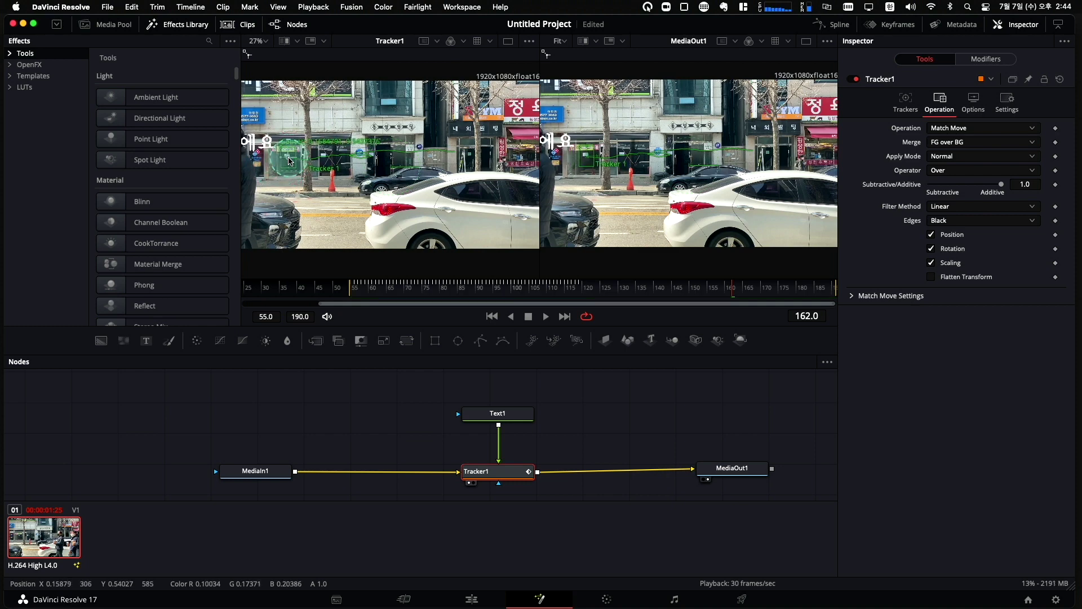
{"action": "left_click_drag", "start_coordinate": [573, 281], "coordinate": [579, 286]}
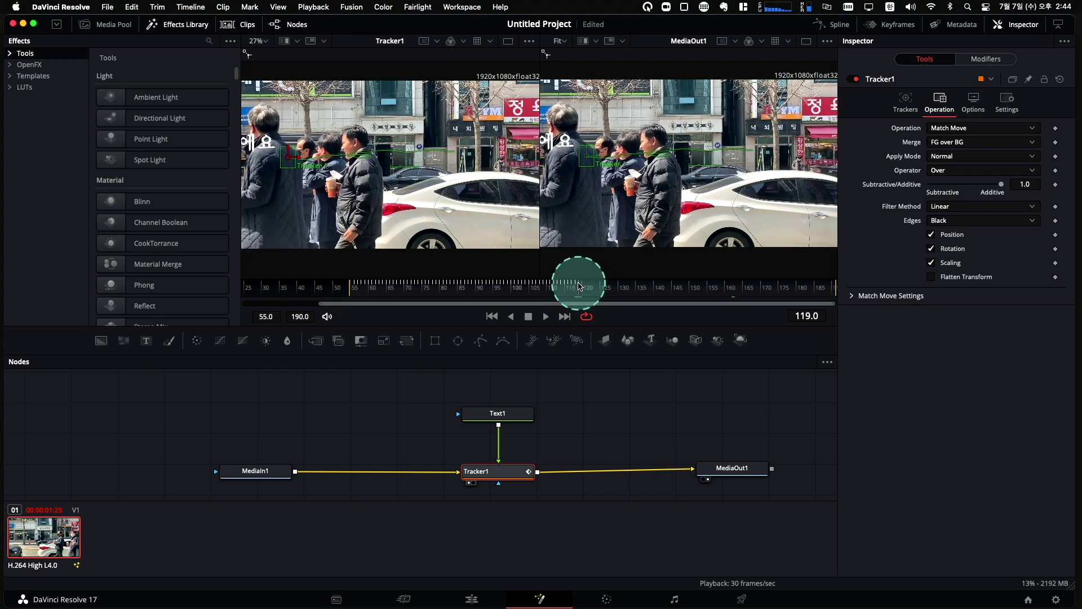
{"action": "left_click_drag", "start_coordinate": [289, 159], "coordinate": [243, 160]}
Scrub through the clip to verify the 저에요 label follows the walking man.
{"action": "left_click_drag", "start_coordinate": [320, 289], "coordinate": [257, 290]}
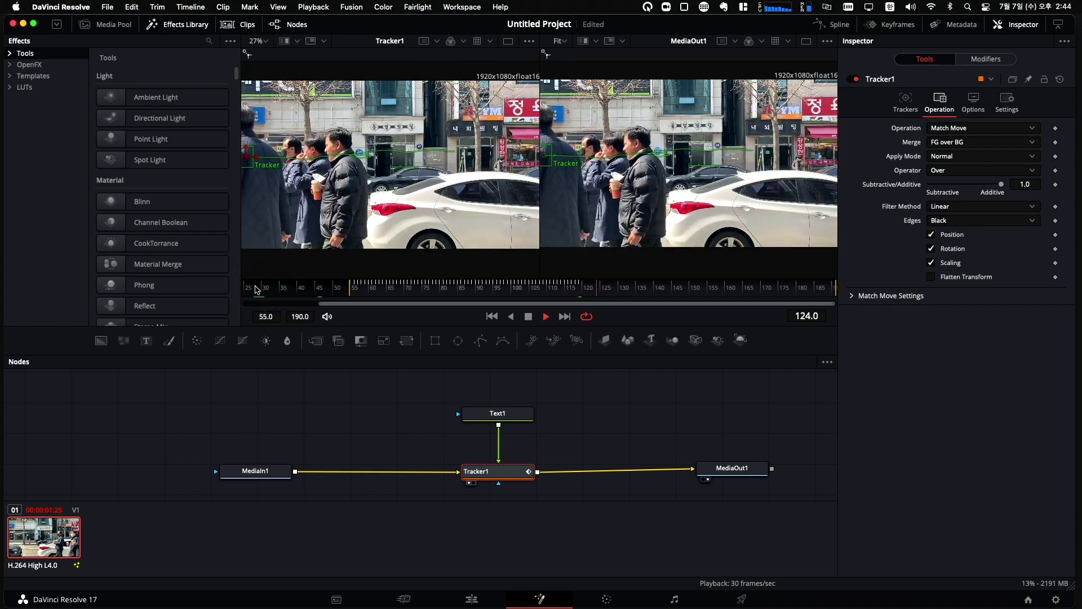
{"action": "left_click_drag", "start_coordinate": [257, 290], "coordinate": [344, 285]}
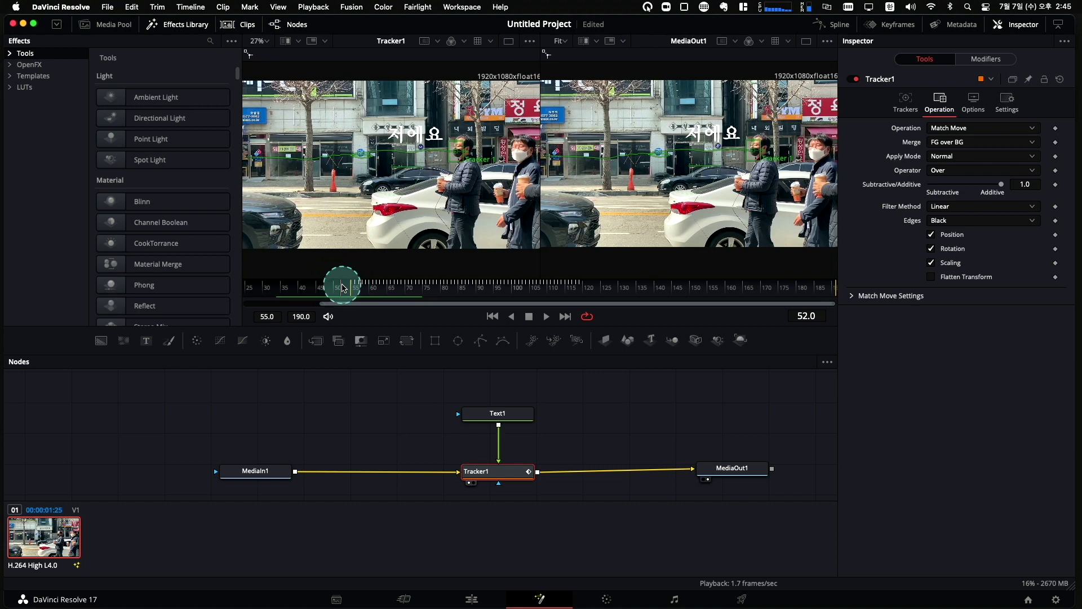
{"action": "left_click_drag", "start_coordinate": [344, 288], "coordinate": [578, 290]}
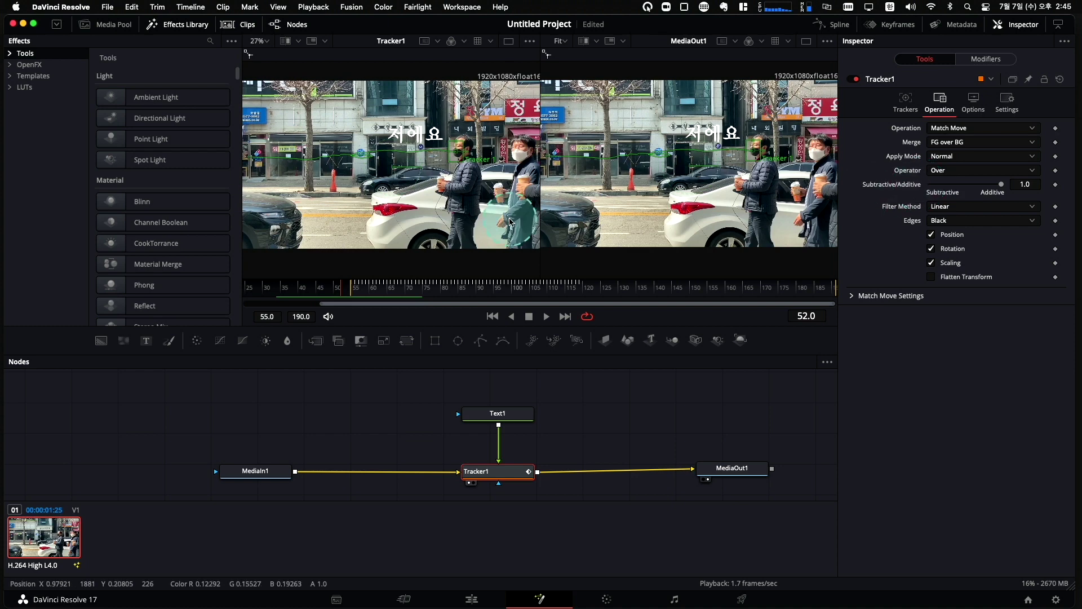
{"action": "mouse_move", "coordinate": [343, 284]}
{"action": "left_mouse_down"}
{"action": "mouse_move", "coordinate": [327, 320]}
{"action": "mouse_move", "coordinate": [342, 292]}
{"action": "left_mouse_up"}
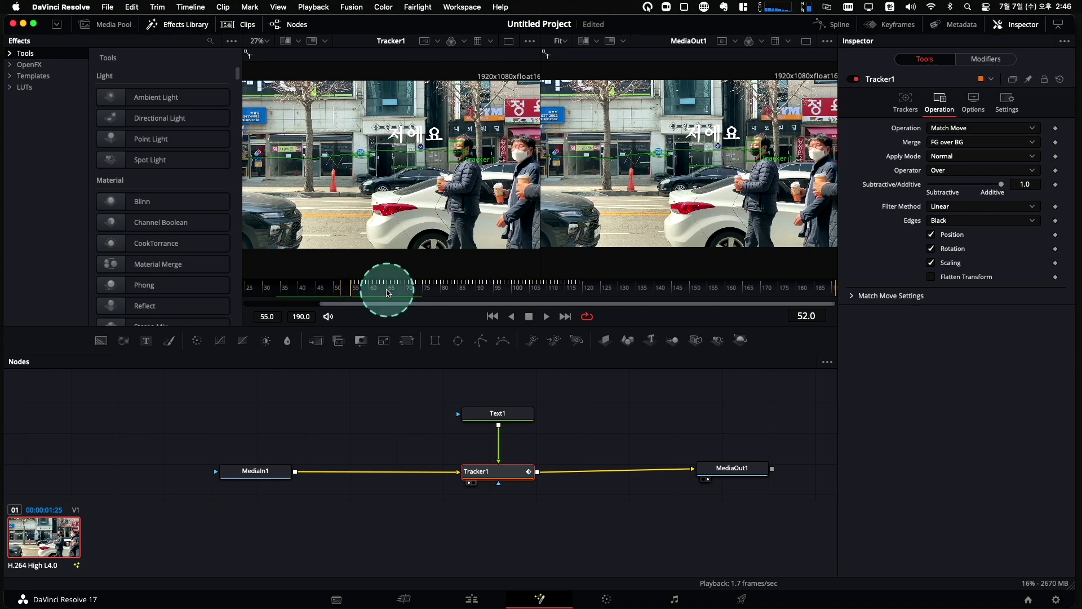
{"action": "left_click", "coordinate": [497, 416]}
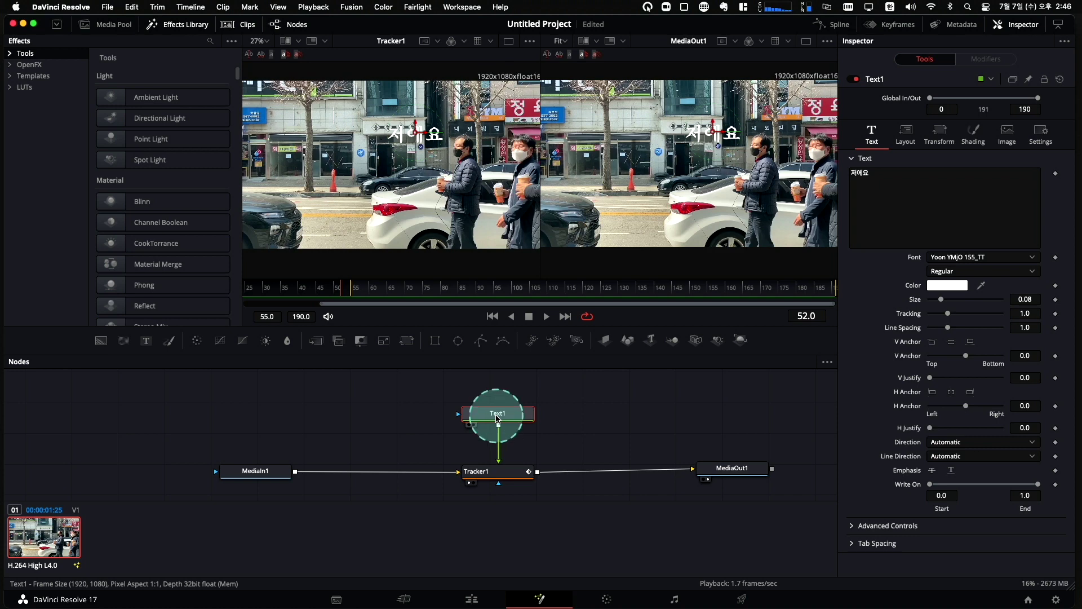
Keyframe Text1's Shading Opacity at 0.0 on frame 52 and 1.0 on frame 54.
{"action": "left_click", "coordinate": [975, 135]}
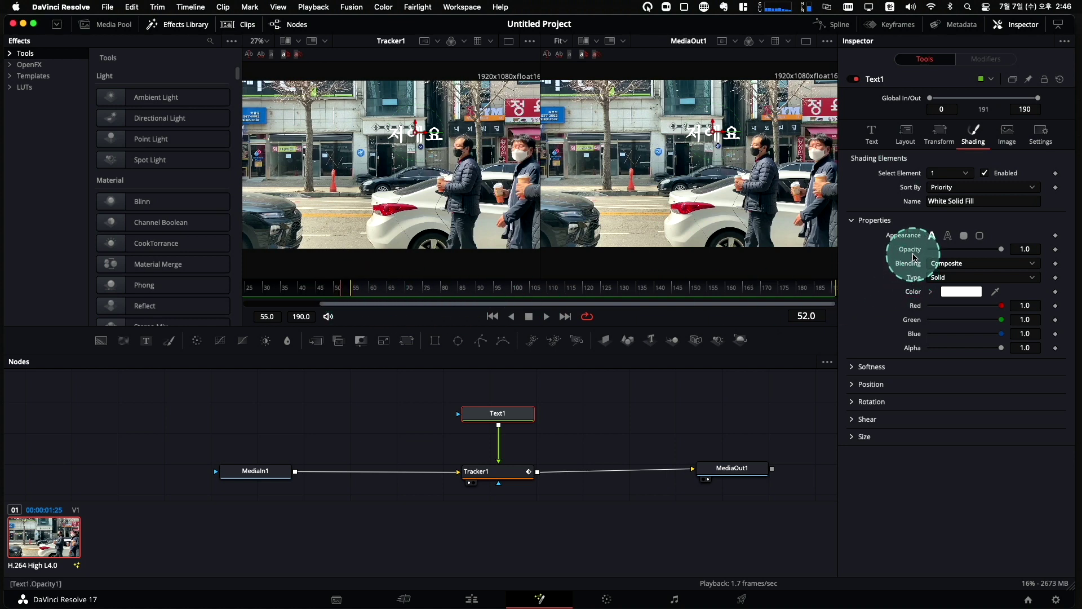
{"action": "left_click", "coordinate": [1056, 250]}
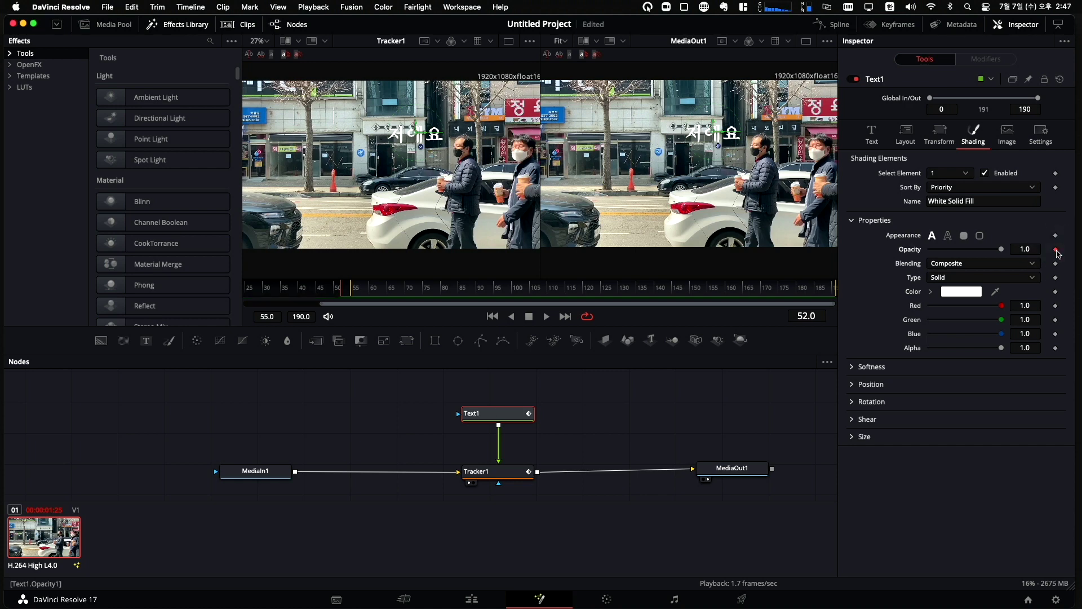
{"action": "left_click_drag", "start_coordinate": [1057, 253], "coordinate": [906, 255]}
{"action": "left_click", "coordinate": [1037, 252]}
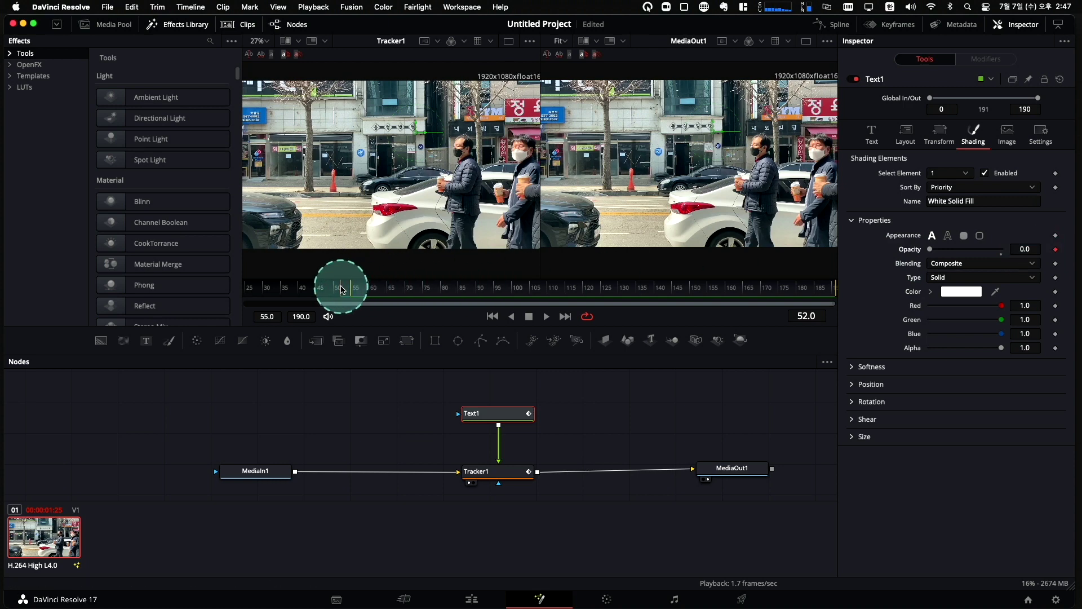
{"action": "left_click_drag", "start_coordinate": [343, 290], "coordinate": [350, 287]}
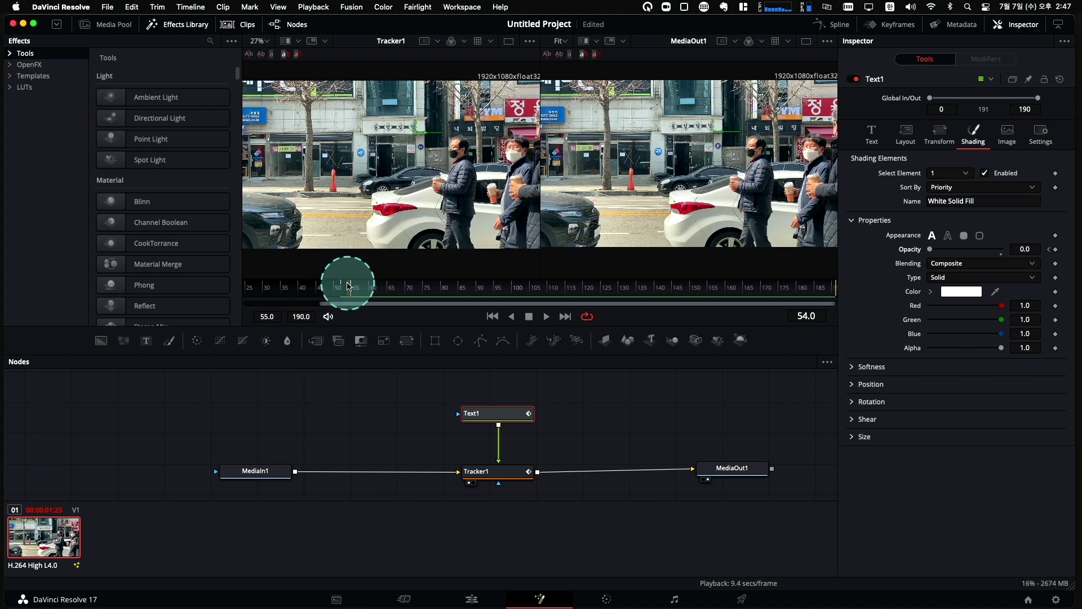
{"action": "left_click", "coordinate": [1056, 250]}
{"action": "left_click_drag", "start_coordinate": [931, 249], "coordinate": [1018, 253]}
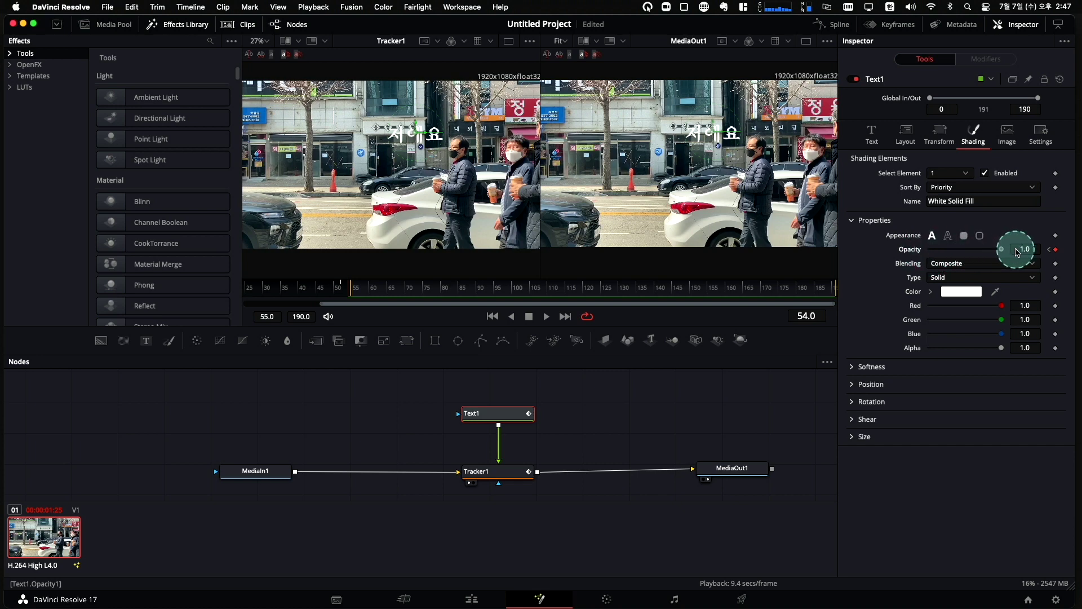
{"action": "left_click", "coordinate": [278, 288]}
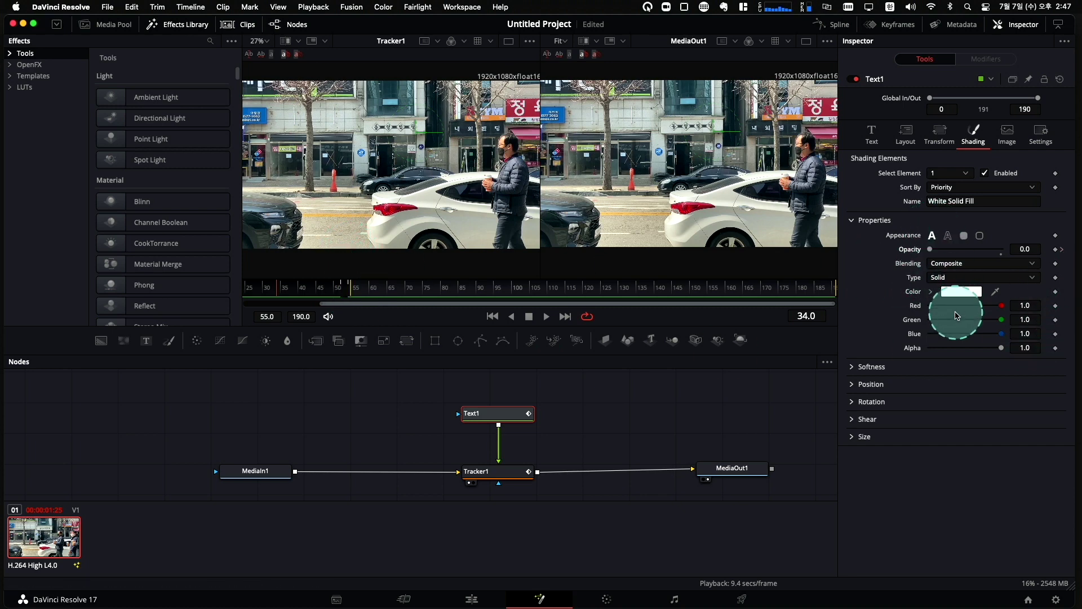
Play the composition to check the text fade-in, then switch to the Cut page.
{"action": "key", "text": "space"}
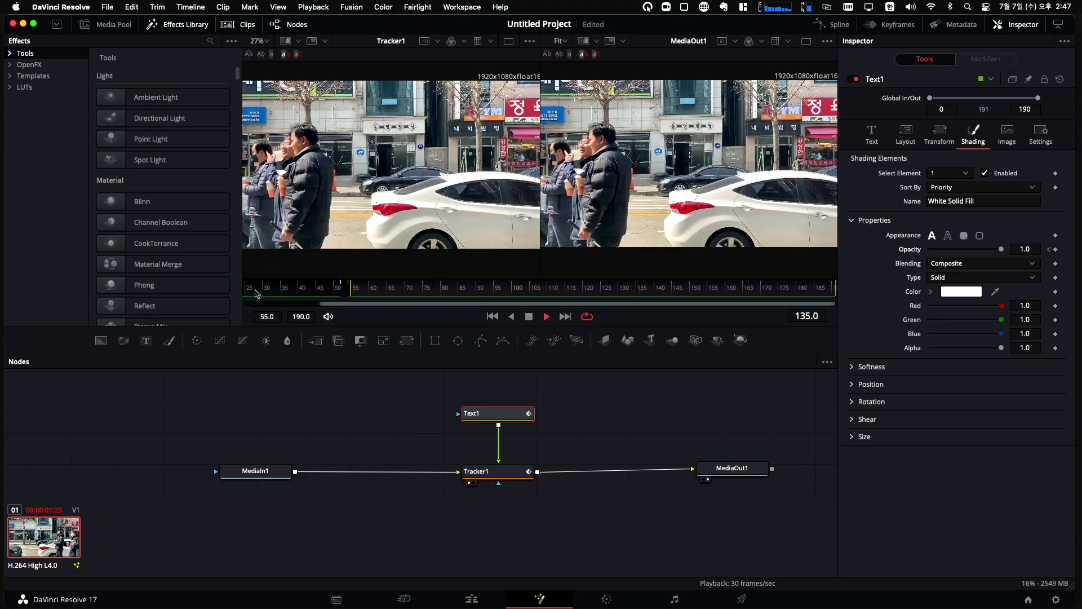
{"action": "left_click", "coordinate": [264, 291]}
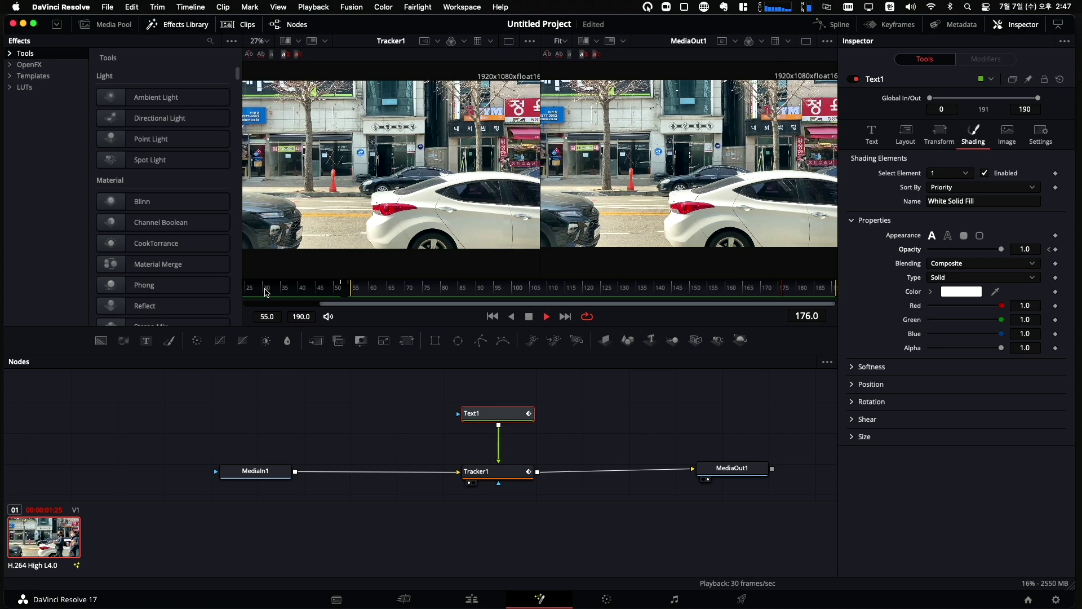
{"action": "left_click", "coordinate": [234, 121]}
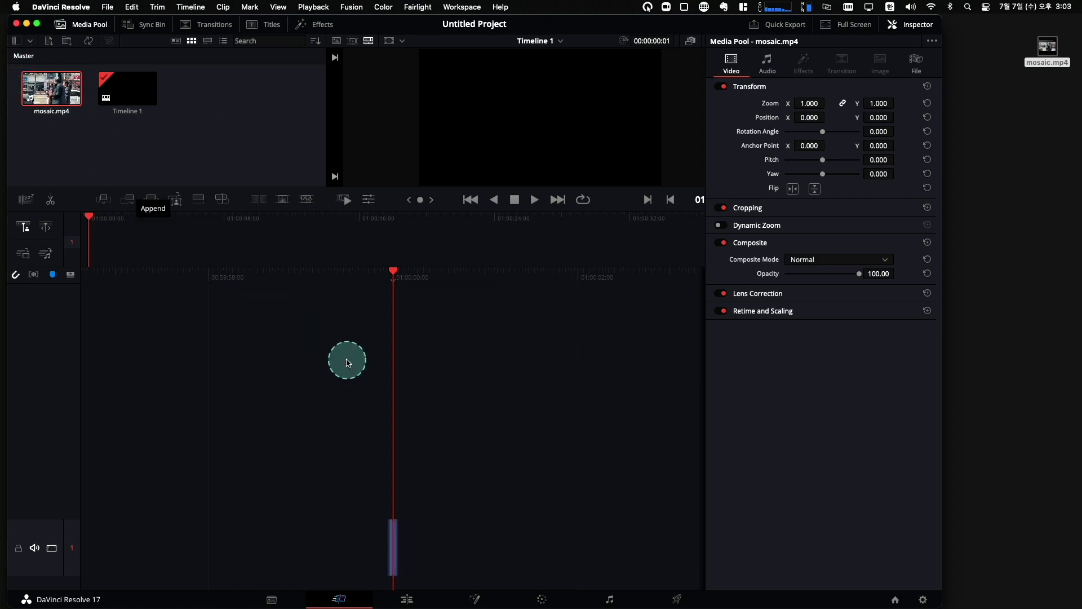
On the Edit page, select the street clip and find where the man walks in.
{"action": "left_click", "coordinate": [411, 600]}
{"action": "key", "text": "space"}
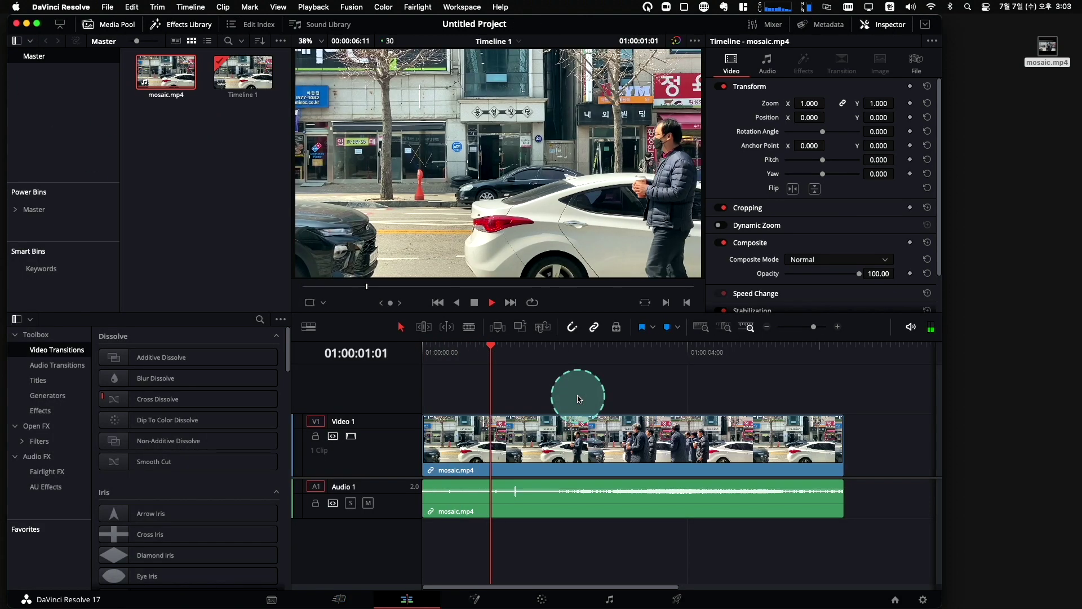
{"action": "key", "text": "space"}
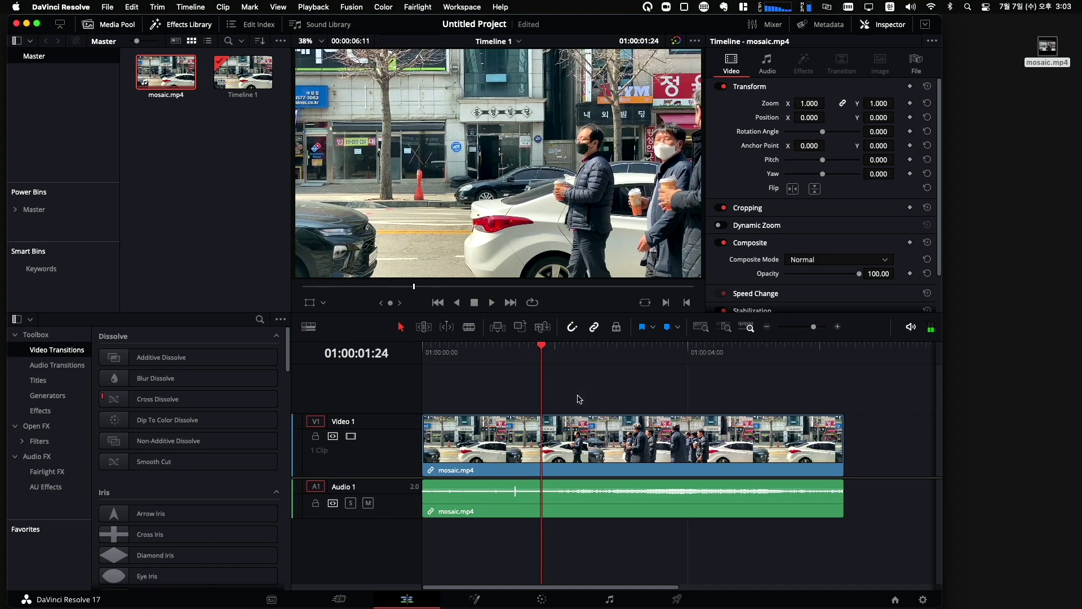
{"action": "key", "text": "space"}
{"action": "left_click", "coordinate": [562, 403]}
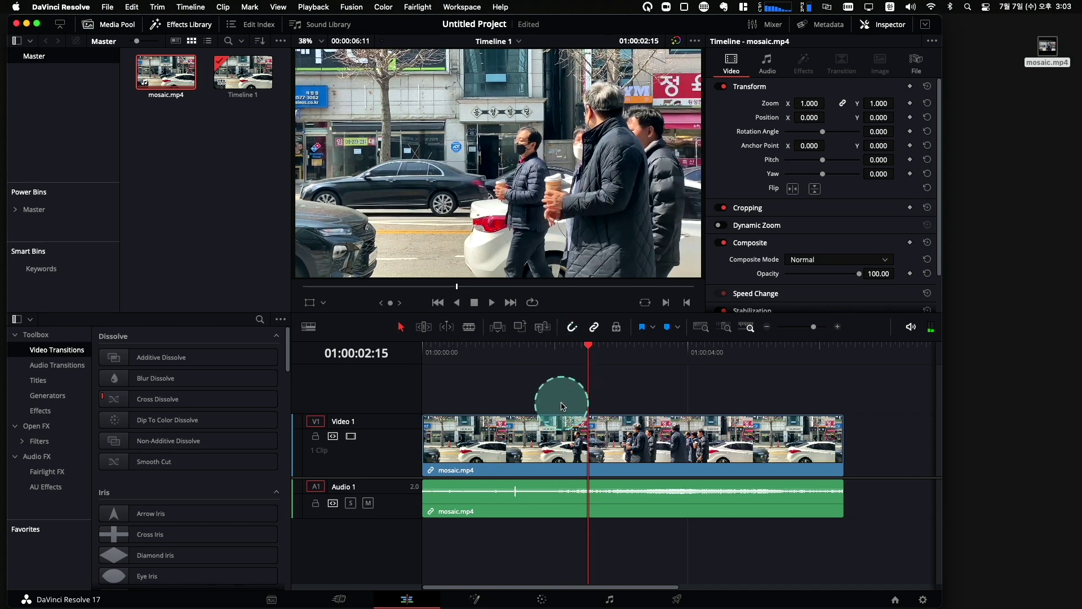
{"action": "key", "text": "space"}
{"action": "key", "text": "space"}
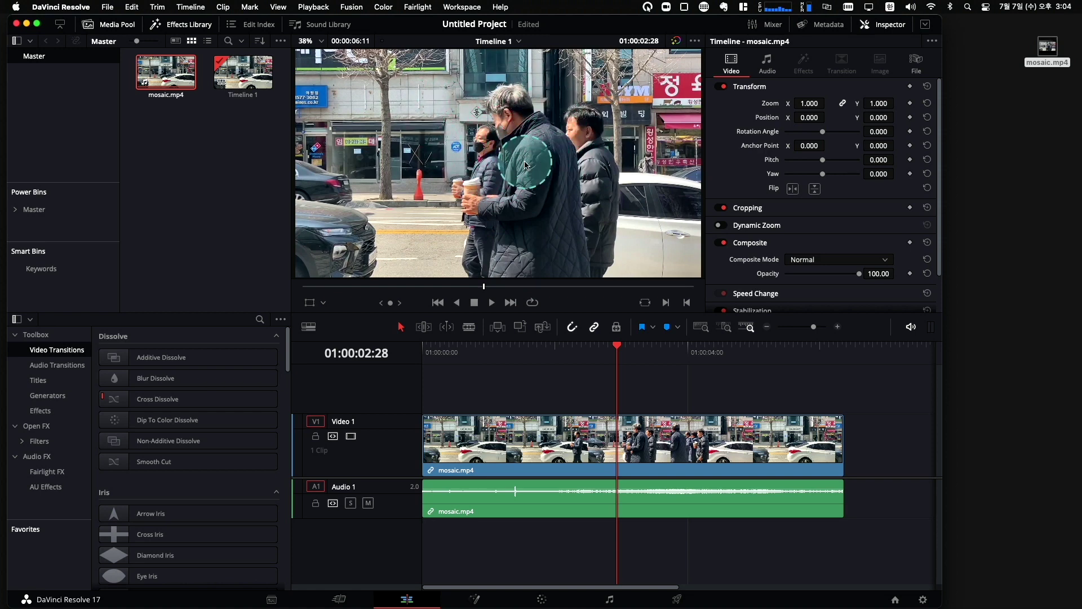
{"action": "key", "text": "space"}
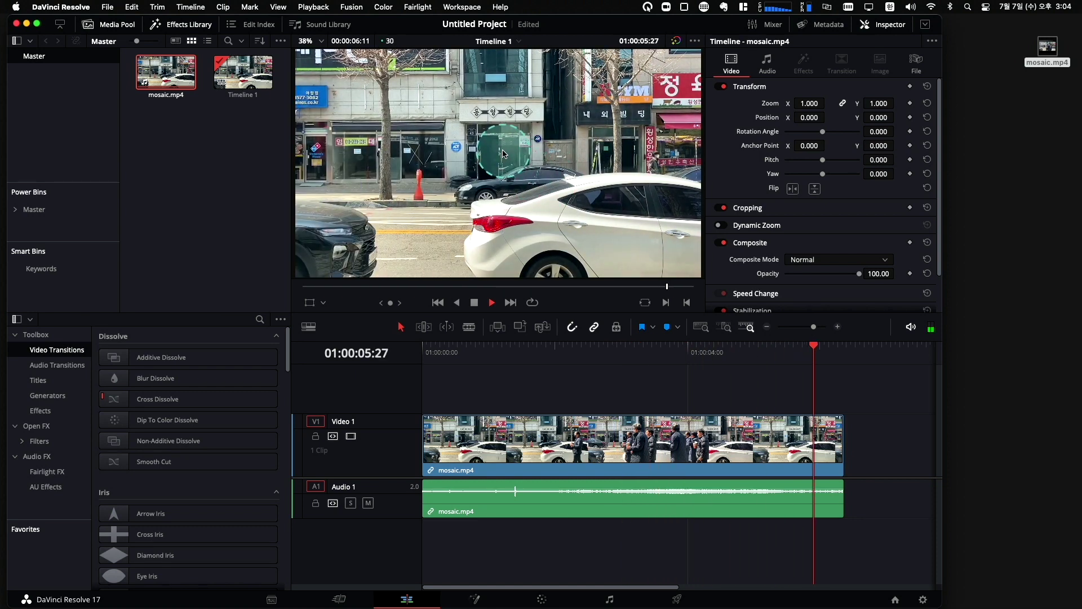
{"action": "left_click", "coordinate": [554, 418]}
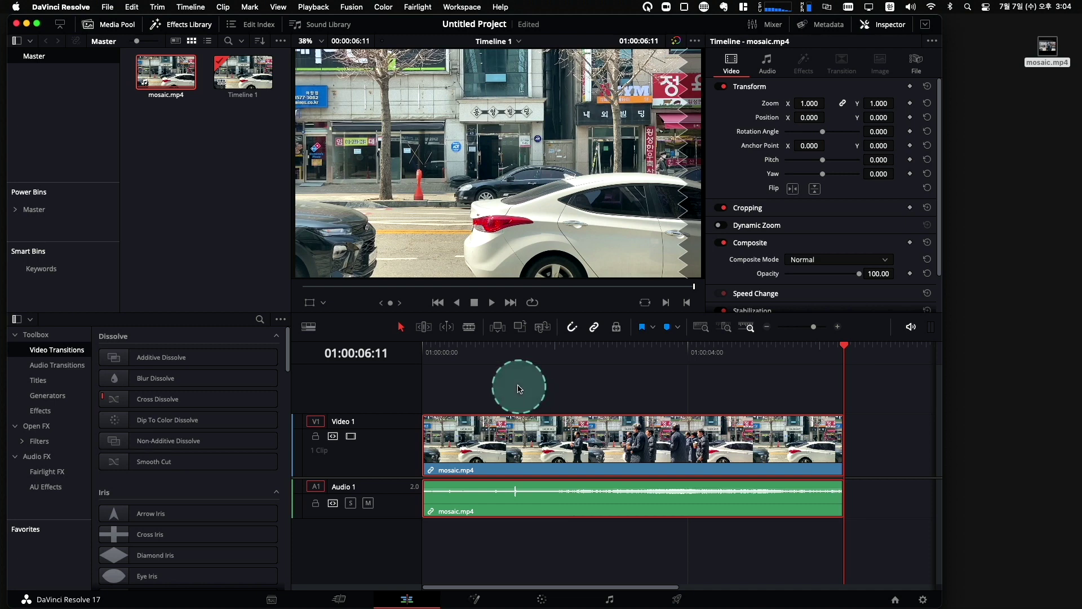
{"action": "left_click", "coordinate": [428, 353]}
{"action": "key", "text": "space"}
{"action": "key", "text": "space"}
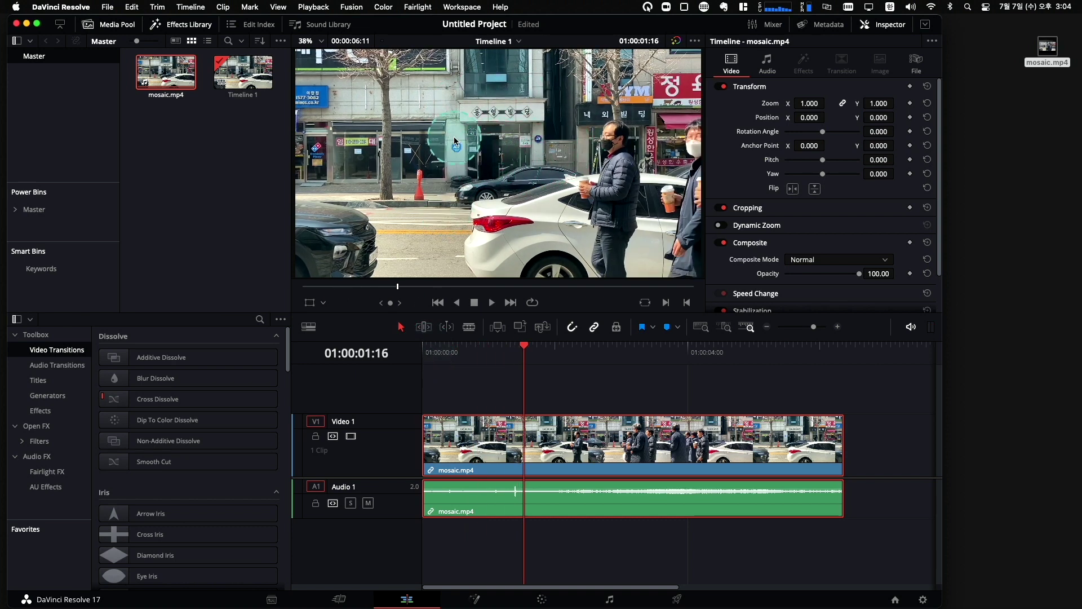
{"action": "left_click_drag", "start_coordinate": [524, 342], "coordinate": [501, 354]}
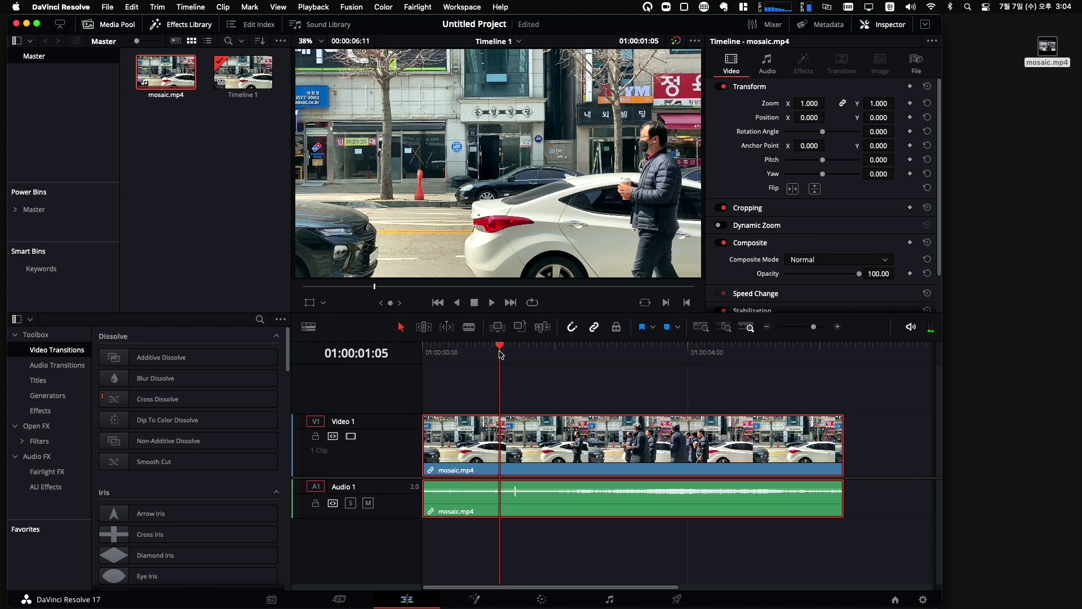
{"action": "key", "text": "space"}
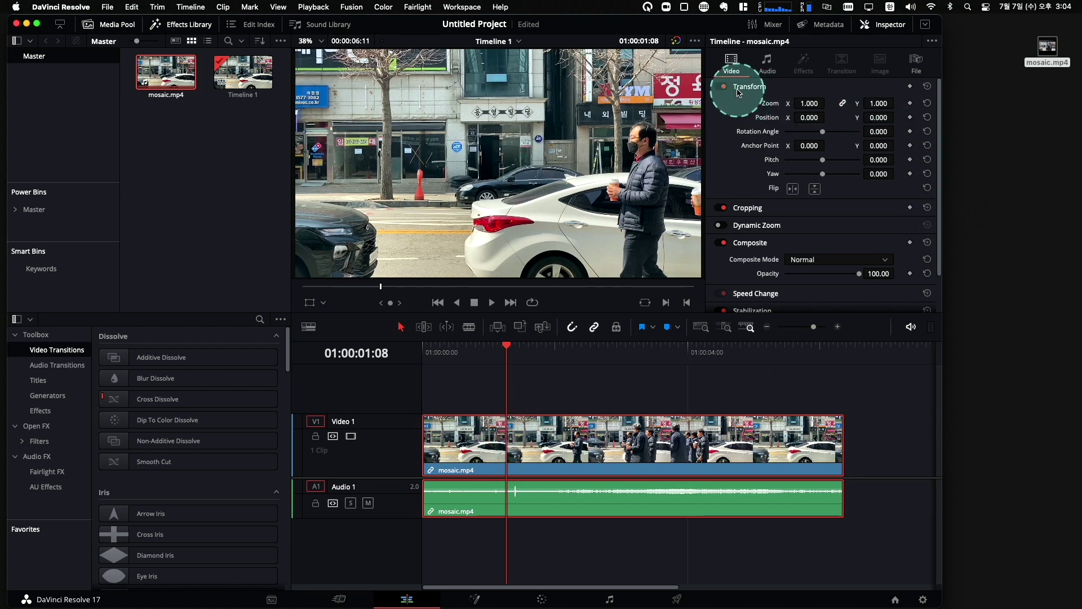
Keyframe Zoom at 1.000 on 01:00:01:08 and 1.630 on 01:00:01:17.
{"action": "left_click", "coordinate": [911, 104]}
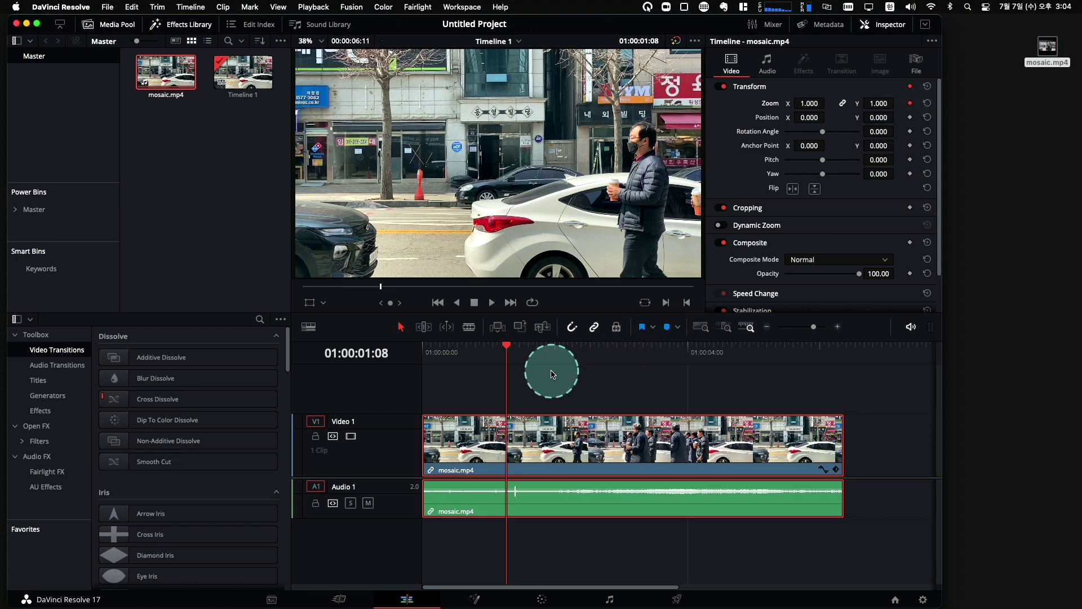
{"action": "key", "text": "Right"}
{"action": "key", "text": "Right"}
{"action": "key", "text": "Right"}
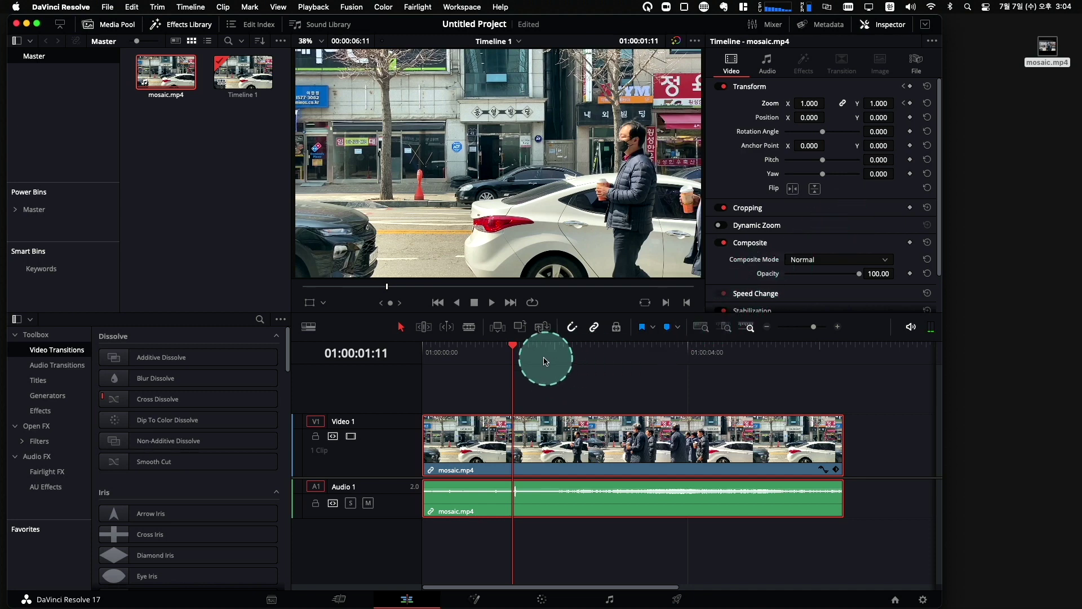
{"action": "left_click_drag", "start_coordinate": [516, 350], "coordinate": [526, 348]}
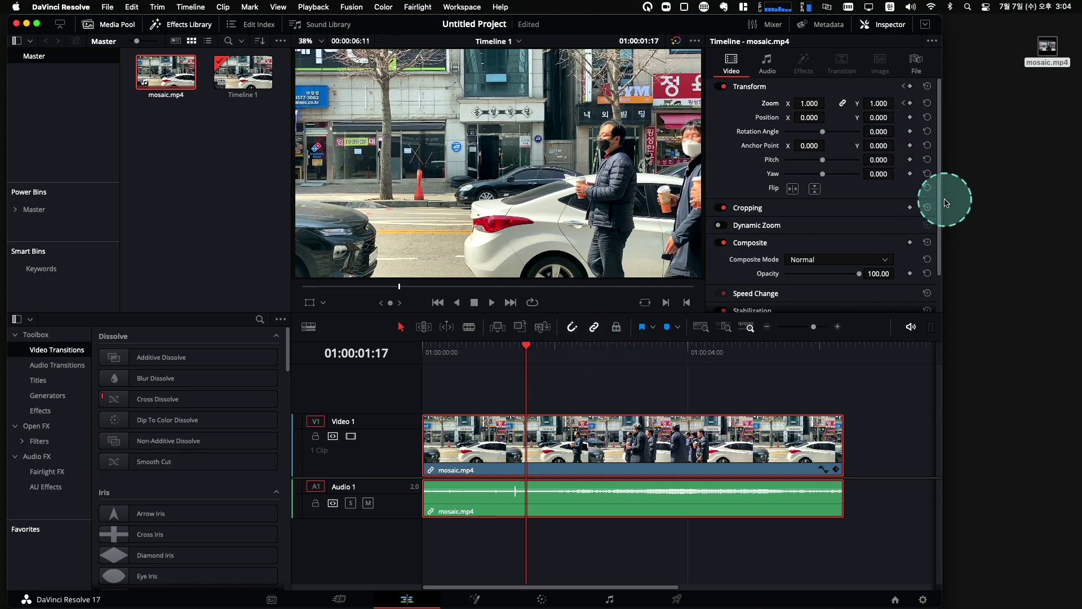
{"action": "left_click", "coordinate": [910, 104]}
{"action": "left_click_drag", "start_coordinate": [804, 105], "coordinate": [839, 106]}
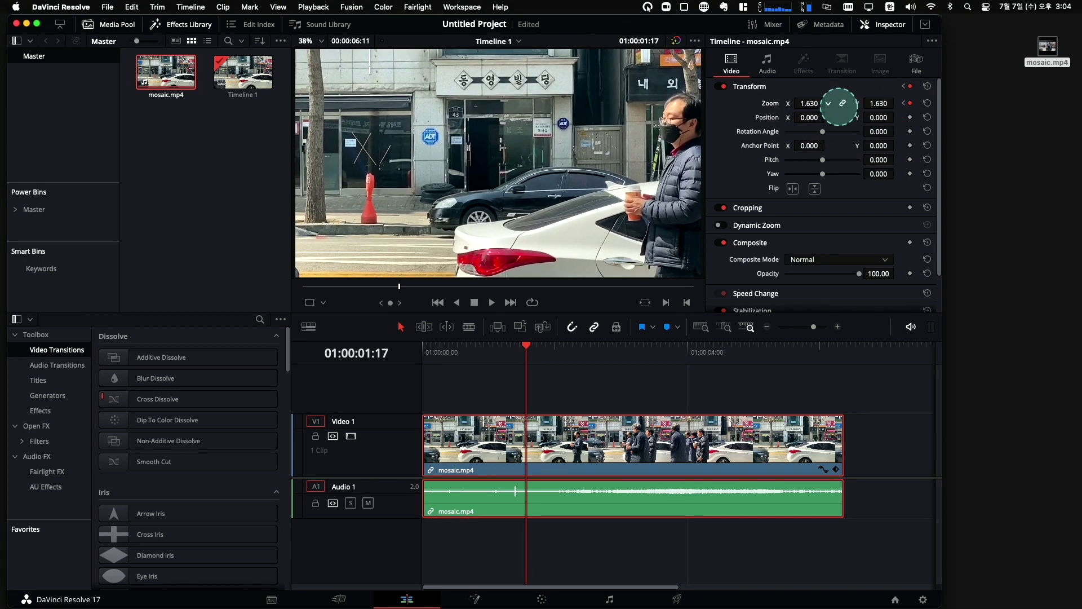
Play back the zoom punch-in from near the clip start to 01:00:03:23.
{"action": "left_click_drag", "start_coordinate": [527, 344], "coordinate": [423, 338]}
{"action": "key", "text": "space"}
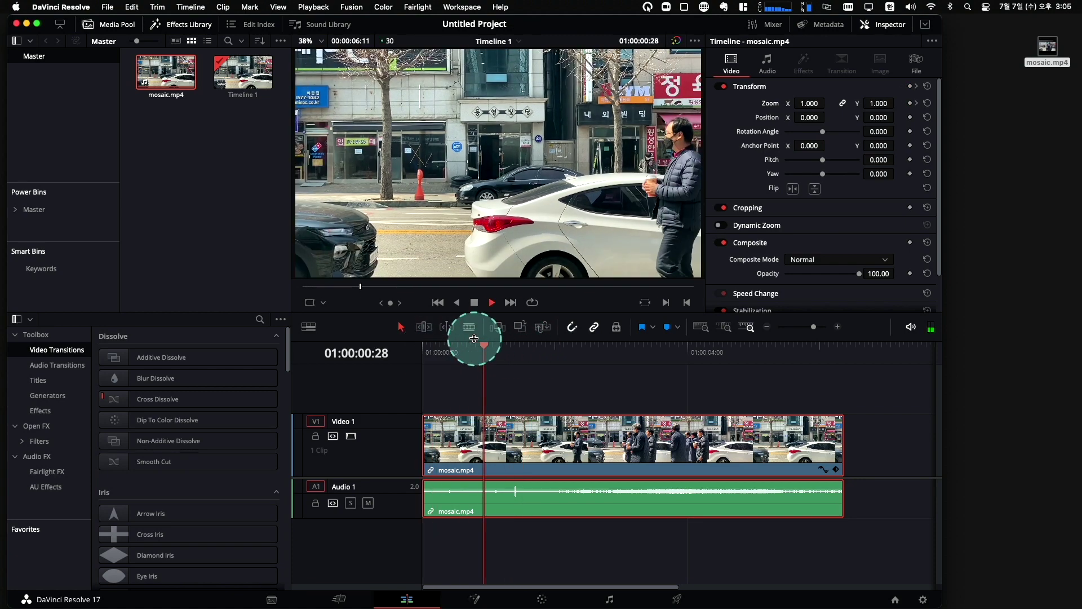
{"action": "key", "text": "space"}
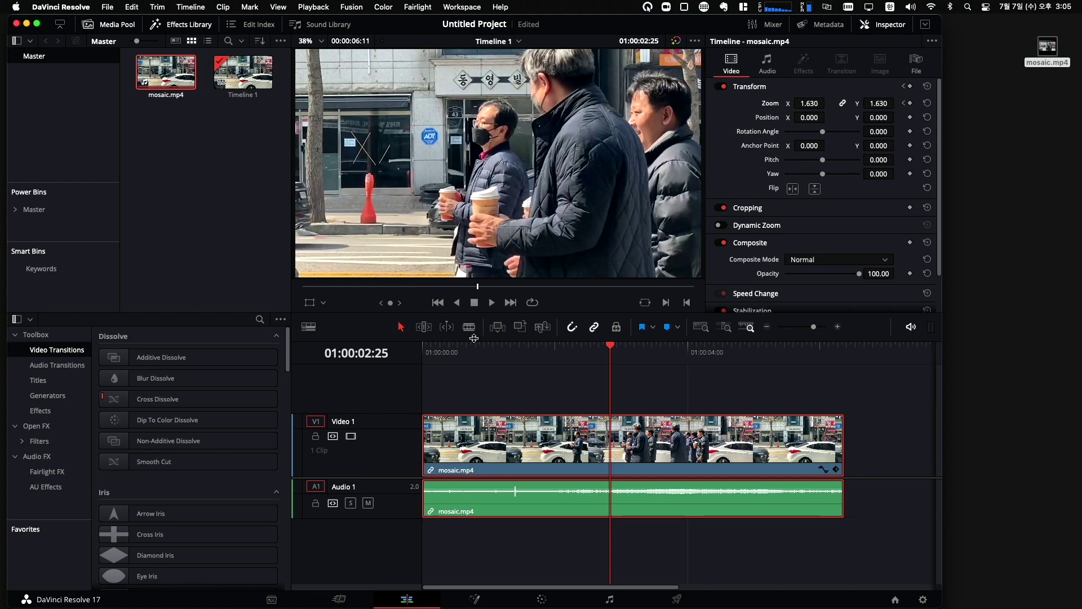
{"action": "key", "text": "space"}
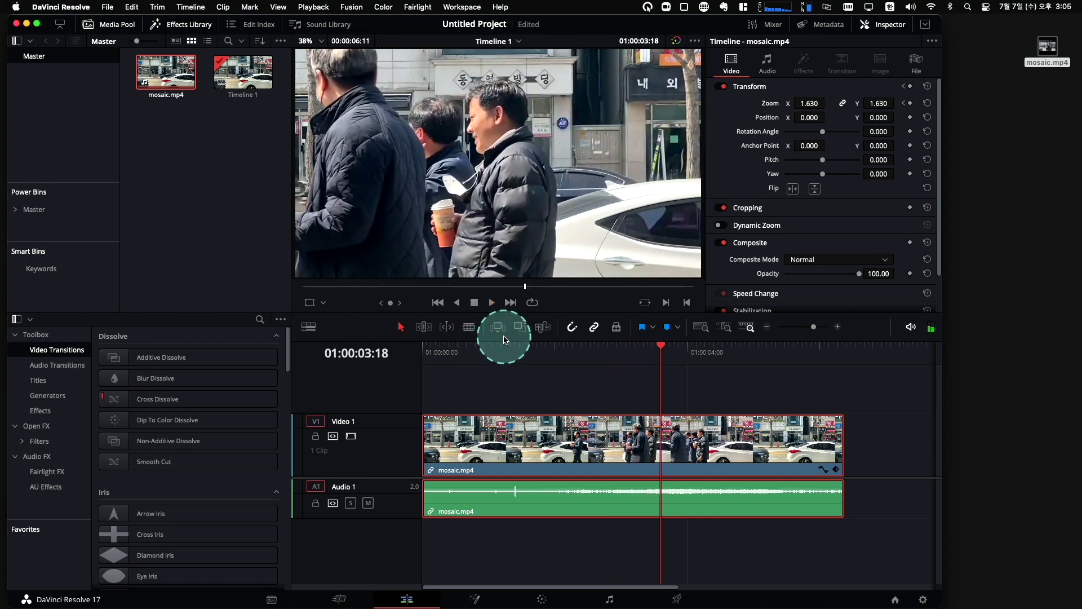
{"action": "key", "text": "space"}
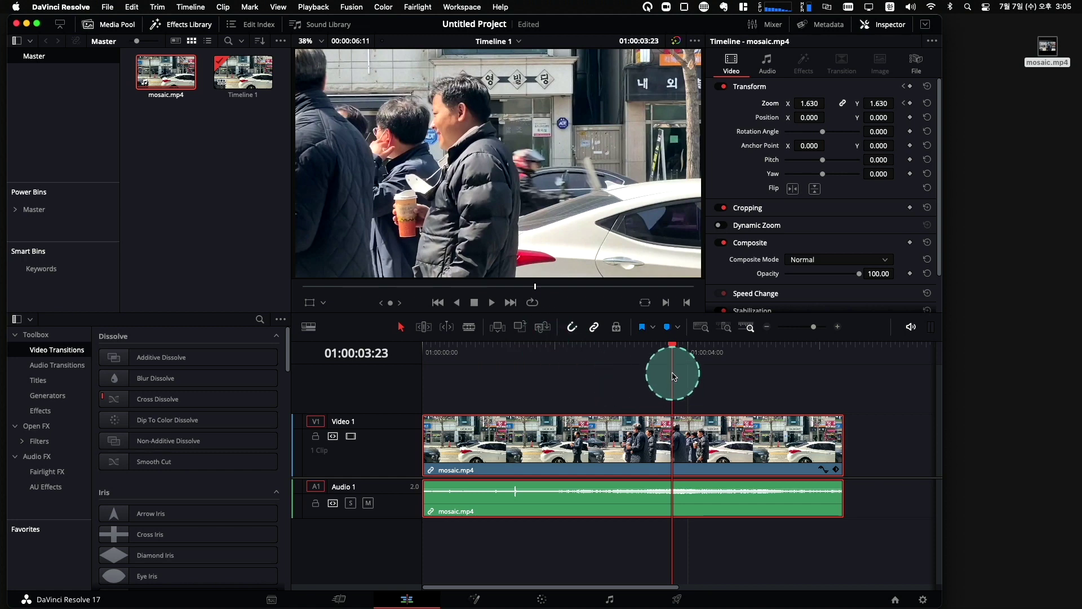
Keyframe Zoom 1.630 at 01:00:03:23 and Zoom 1.000 at 01:00:04:18, then play it back.
{"action": "left_click", "coordinate": [911, 87]}
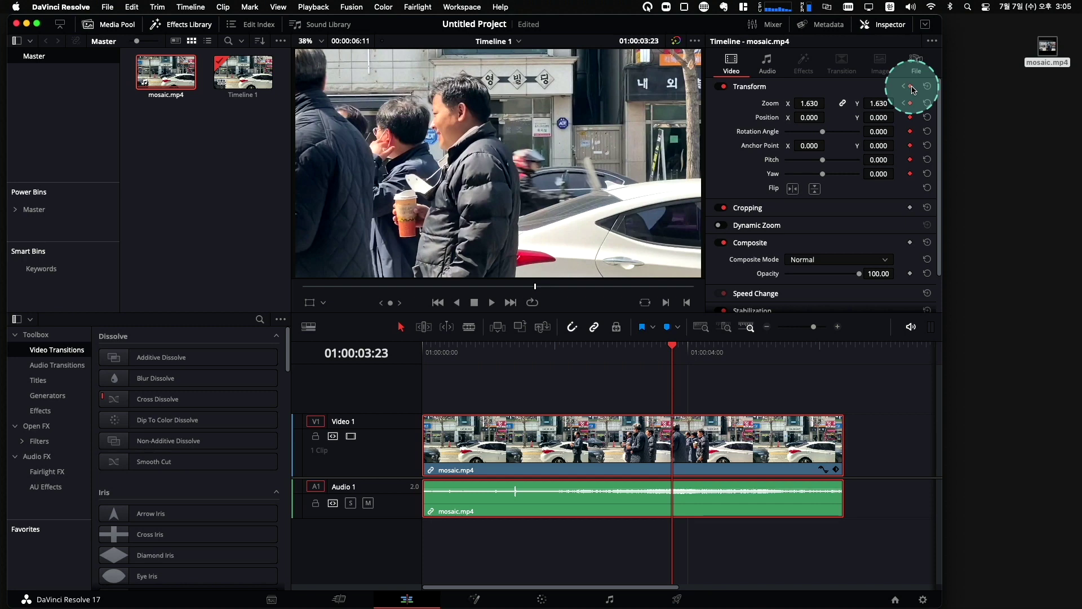
{"action": "key", "text": "space"}
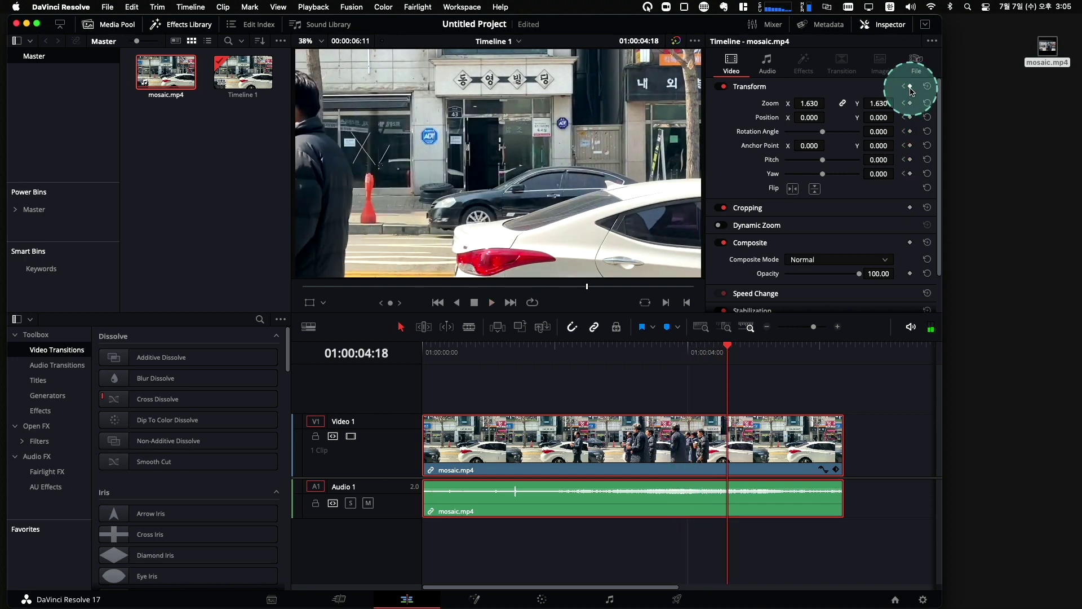
{"action": "left_click", "coordinate": [910, 103]}
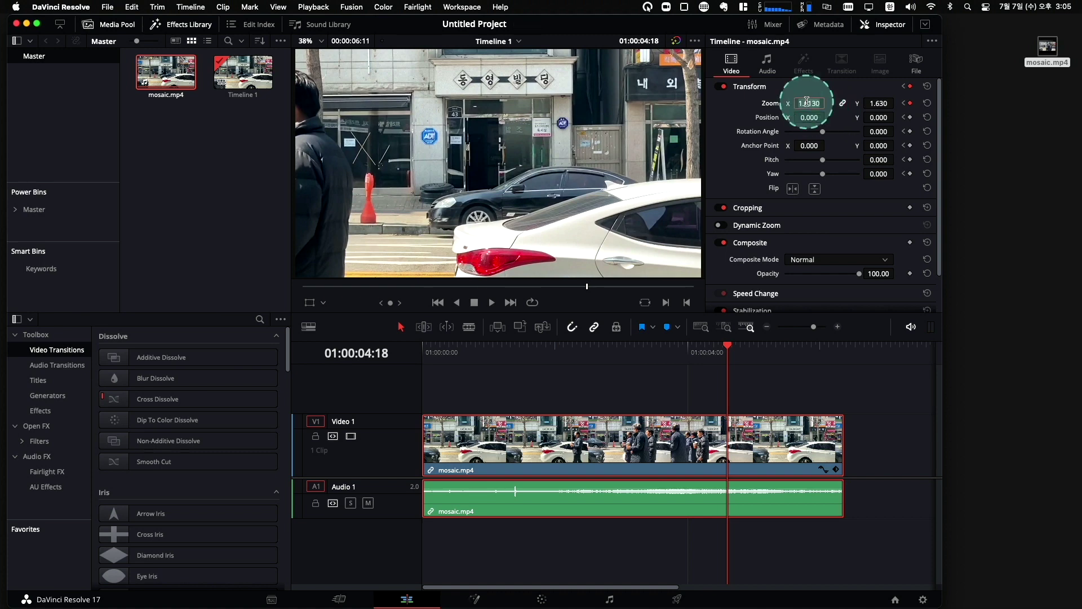
{"action": "type", "text": "1"}
{"action": "key", "text": "Return"}
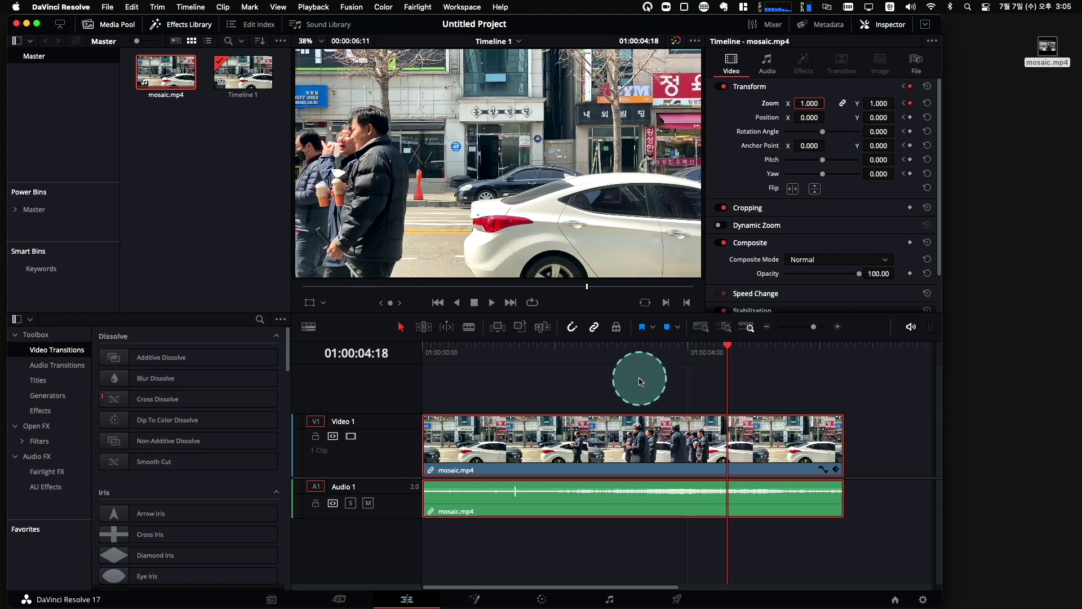
{"action": "left_click", "coordinate": [463, 354]}
{"action": "key", "text": "space"}
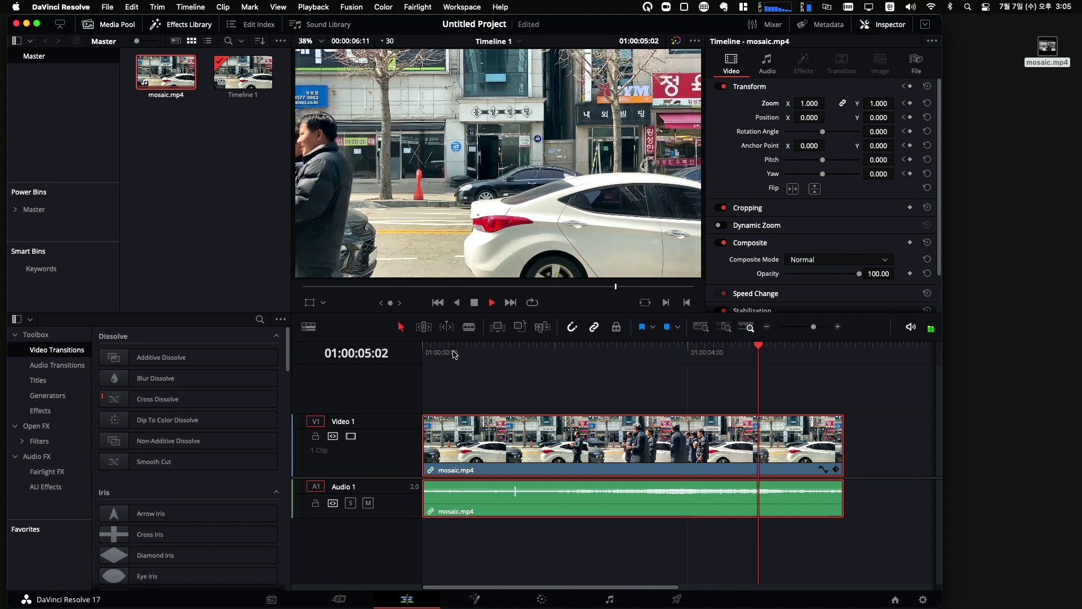
Deselect the clip and replay the existing zoom animation from the clip start.
{"action": "left_click", "coordinate": [721, 539]}
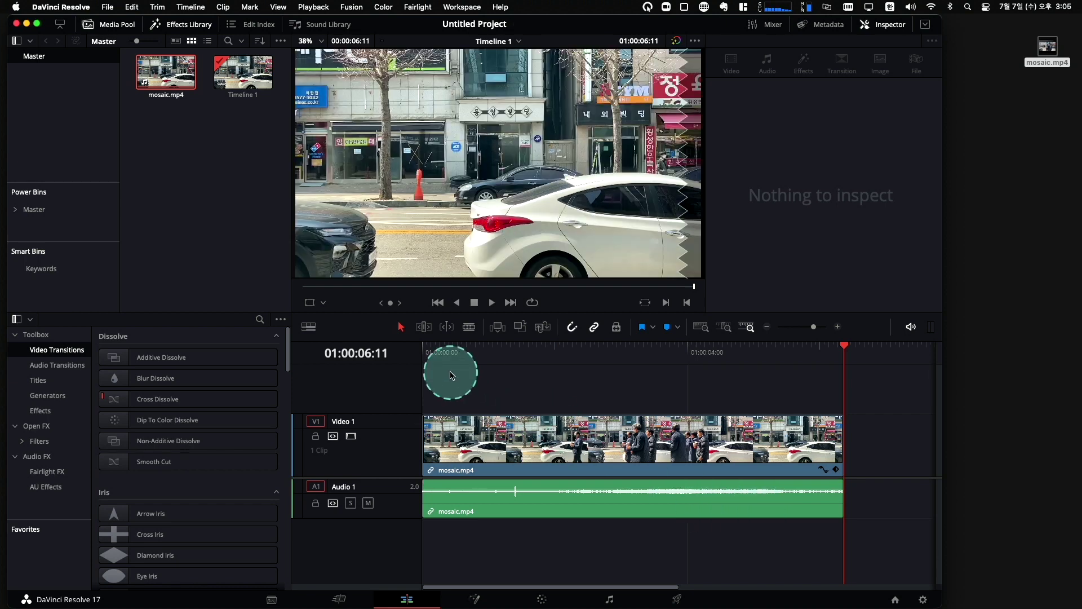
{"action": "left_click", "coordinate": [433, 348]}
{"action": "key", "text": "space"}
{"action": "left_click", "coordinate": [434, 352]}
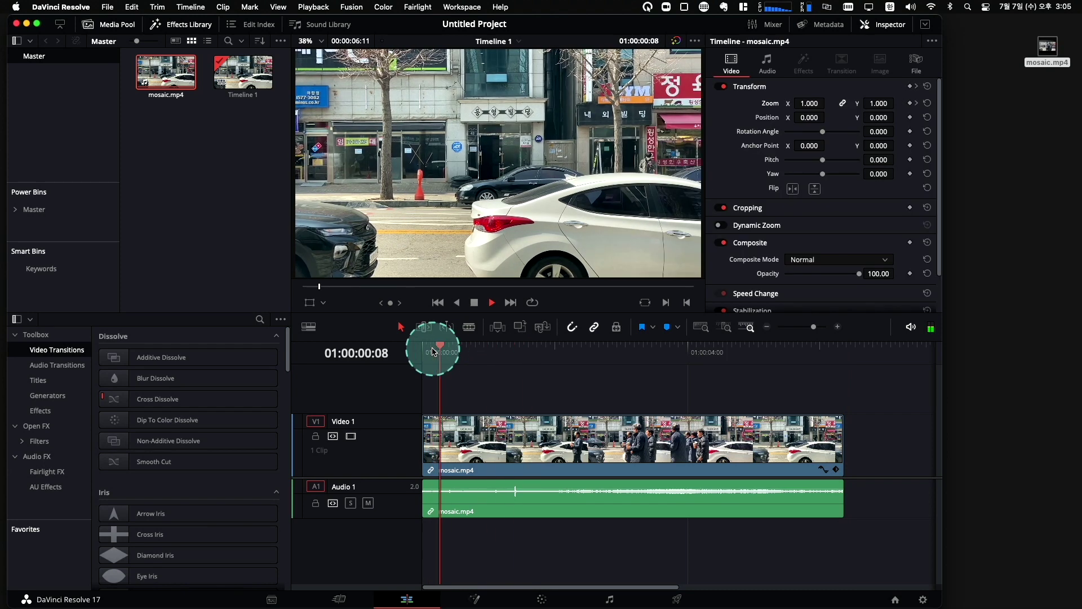
{"action": "key", "text": "space"}
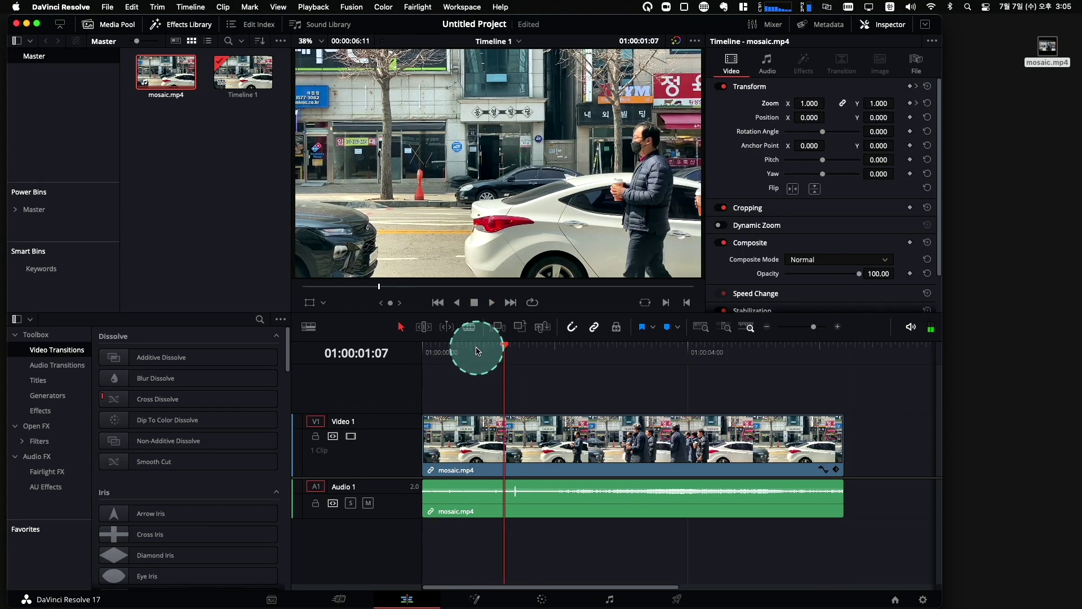
Keyframe Zoom/Position at 01:00:01:07, then punch in to Zoom 1.760, Position X -240 at 01:00:01:25.
{"action": "left_click", "coordinate": [910, 103]}
{"action": "left_click", "coordinate": [911, 117]}
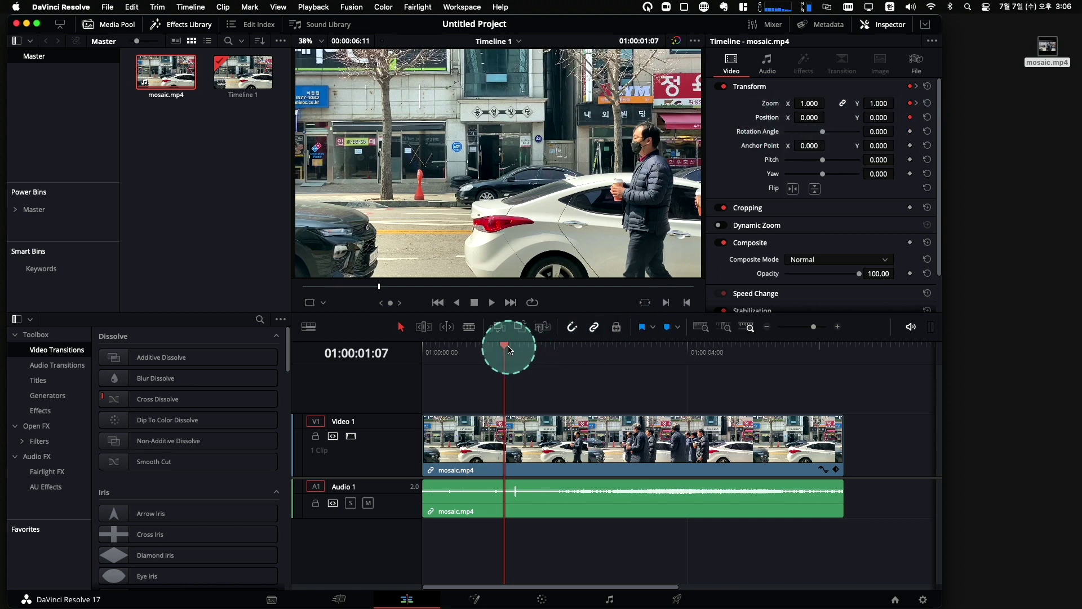
{"action": "key", "text": "space"}
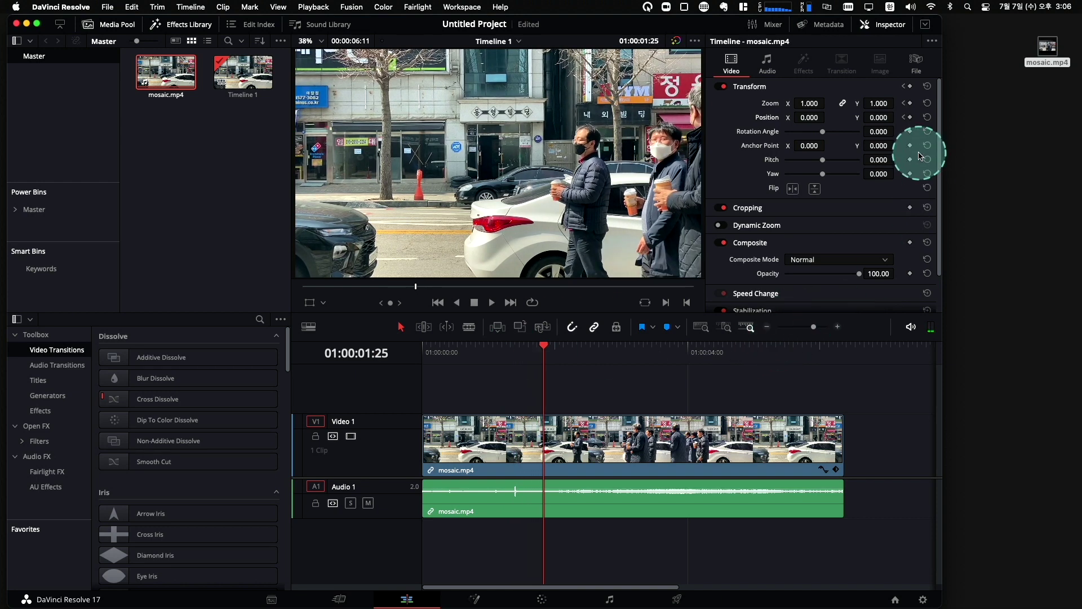
{"action": "left_click", "coordinate": [911, 105]}
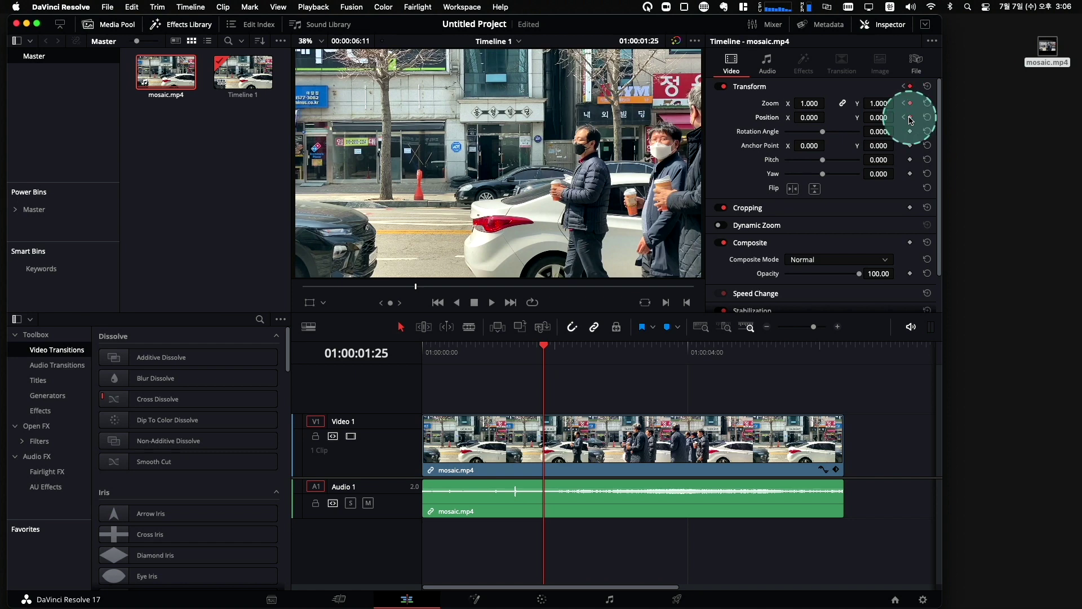
{"action": "left_click", "coordinate": [911, 118]}
{"action": "left_click_drag", "start_coordinate": [812, 106], "coordinate": [671, 119]}
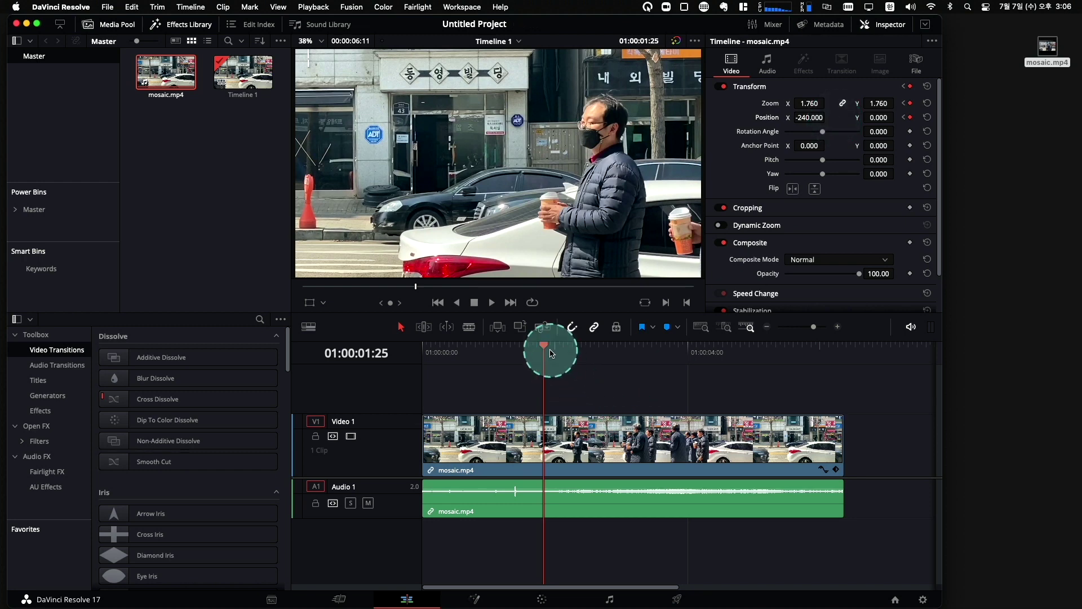
At 01:00:03:25, keyframe Zoom back to 1 and Position X to 0.
{"action": "left_click_drag", "start_coordinate": [549, 348], "coordinate": [676, 345]}
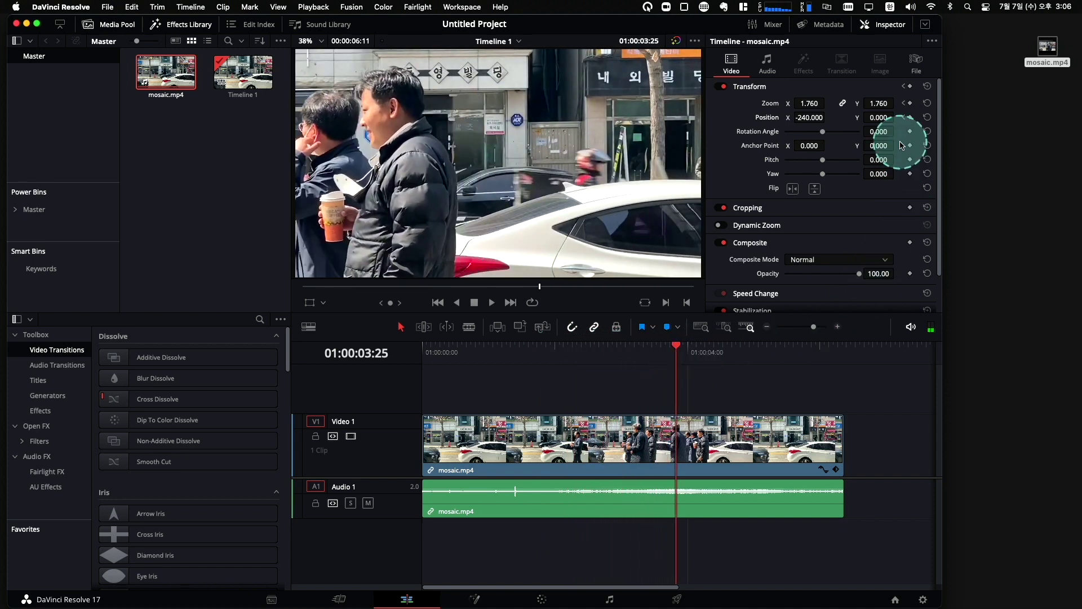
{"action": "left_click", "coordinate": [912, 105]}
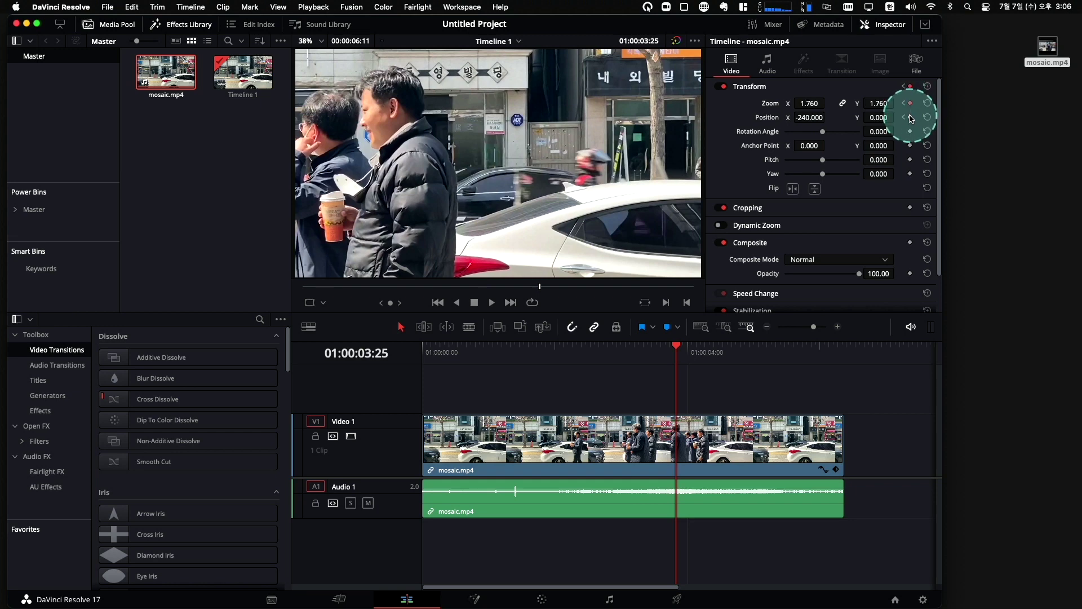
{"action": "left_click", "coordinate": [822, 113]}
{"action": "left_click", "coordinate": [815, 104]}
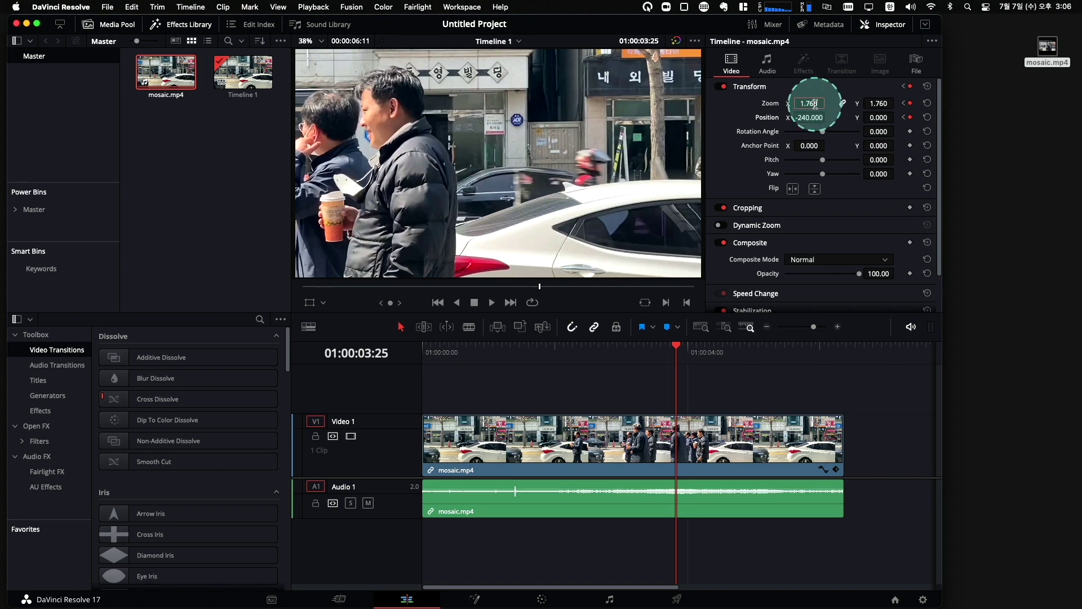
{"action": "type", "text": "1"}
{"action": "left_click", "coordinate": [873, 105]}
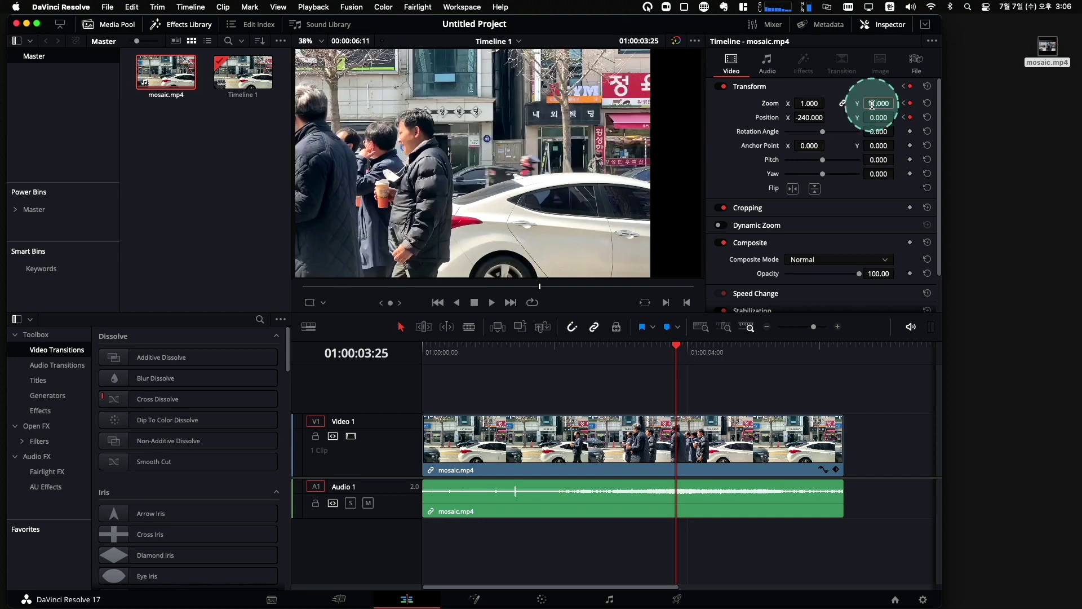
{"action": "type", "text": "1"}
{"action": "left_click", "coordinate": [810, 118]}
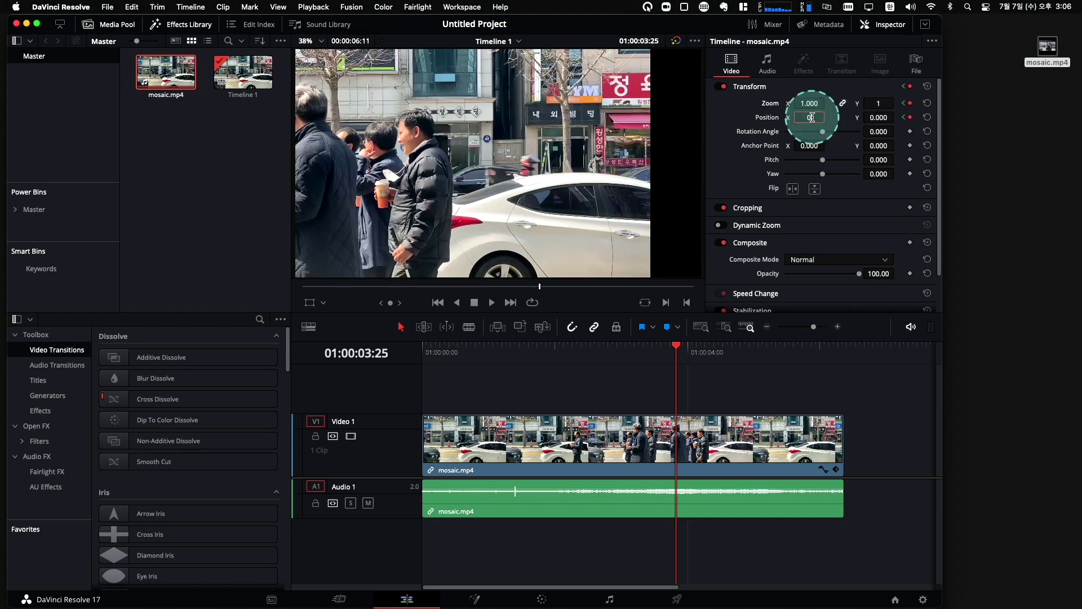
{"action": "type", "text": "0"}
{"action": "left_click", "coordinate": [860, 223]}
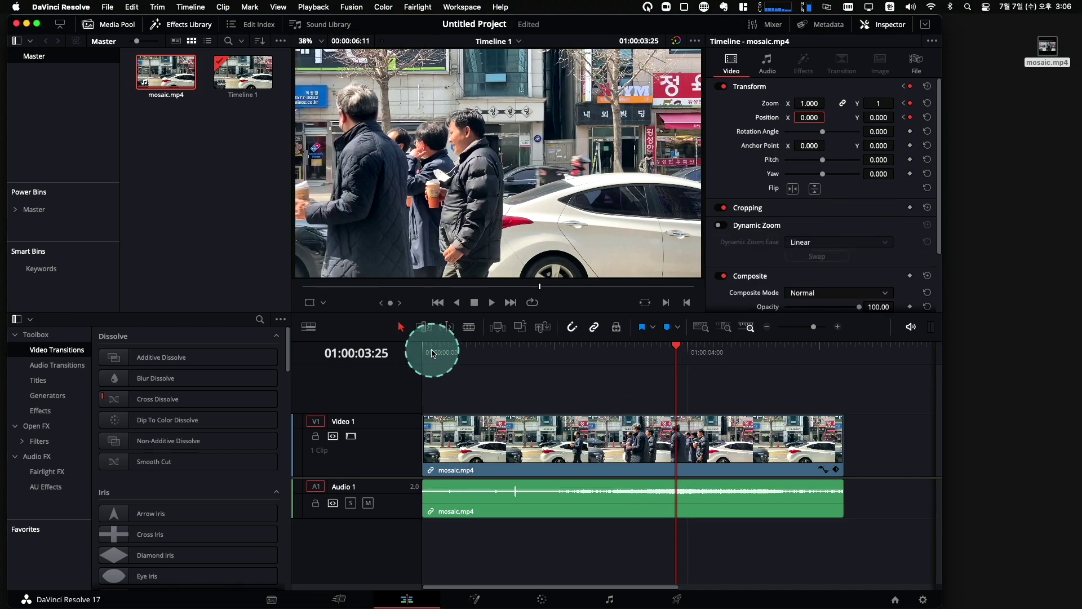
{"action": "left_click", "coordinate": [433, 353]}
{"action": "key", "text": "space"}
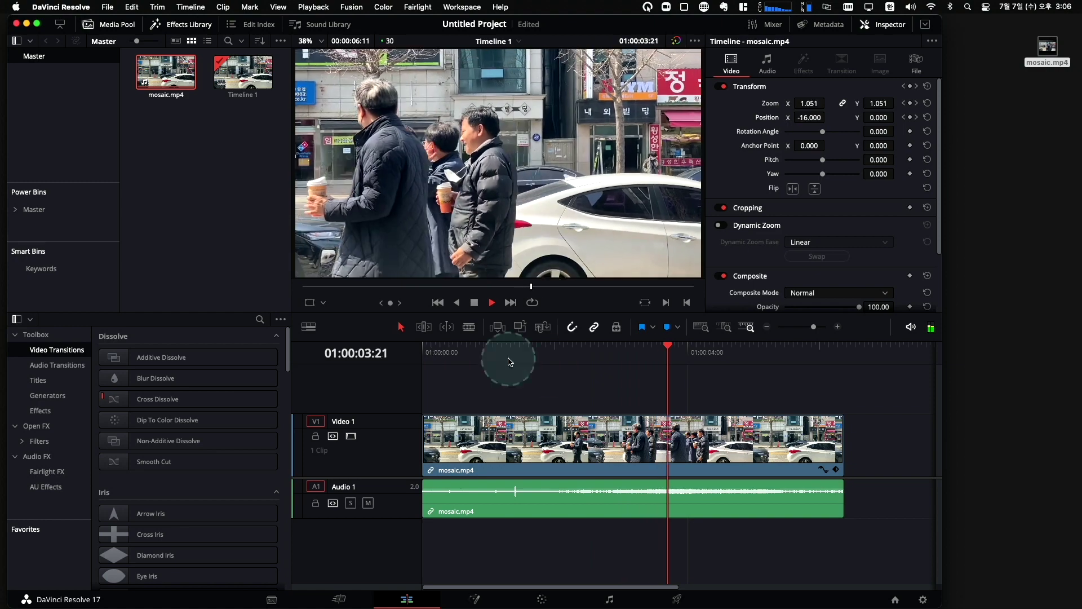
{"action": "key", "text": "space"}
{"action": "left_click_drag", "start_coordinate": [712, 349], "coordinate": [660, 345]}
{"action": "left_click", "coordinate": [664, 434]}
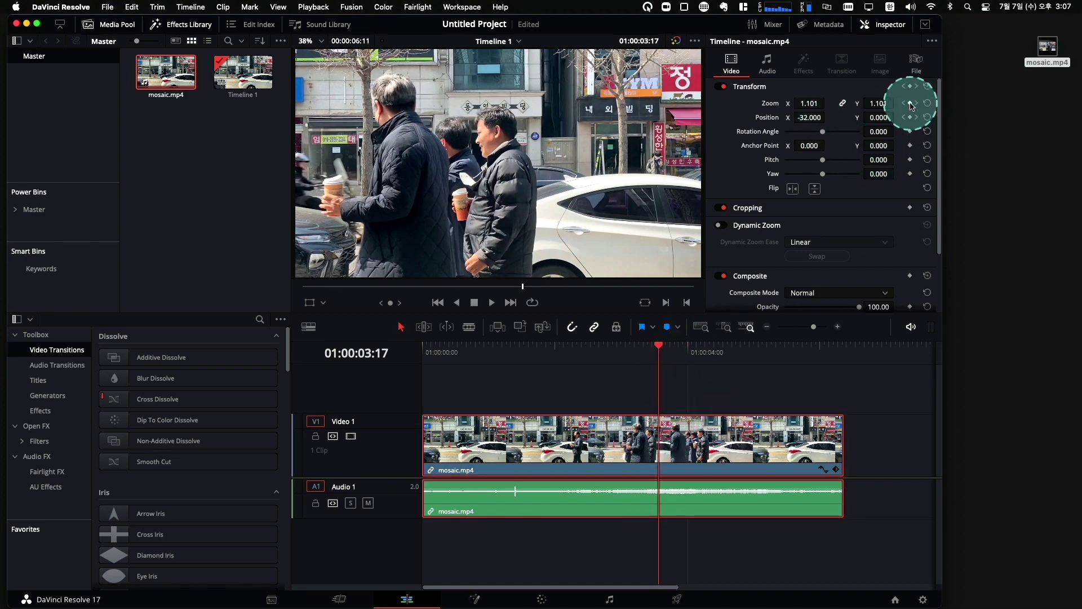
{"action": "left_click_drag", "start_coordinate": [659, 345], "coordinate": [707, 354]}
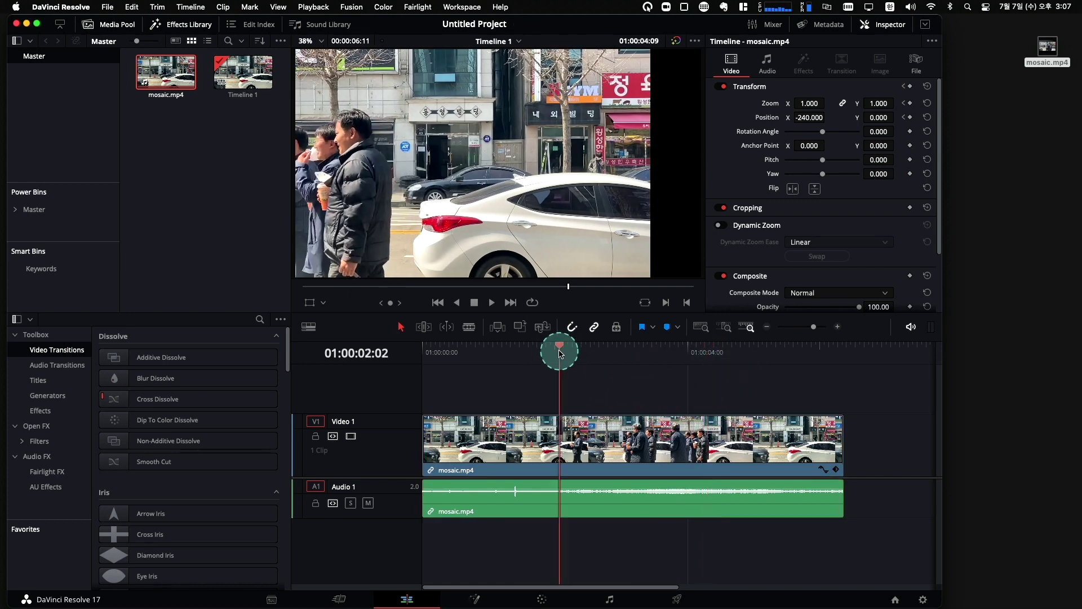
{"action": "left_click", "coordinate": [591, 353]}
{"action": "left_click_drag", "start_coordinate": [604, 356], "coordinate": [636, 350]}
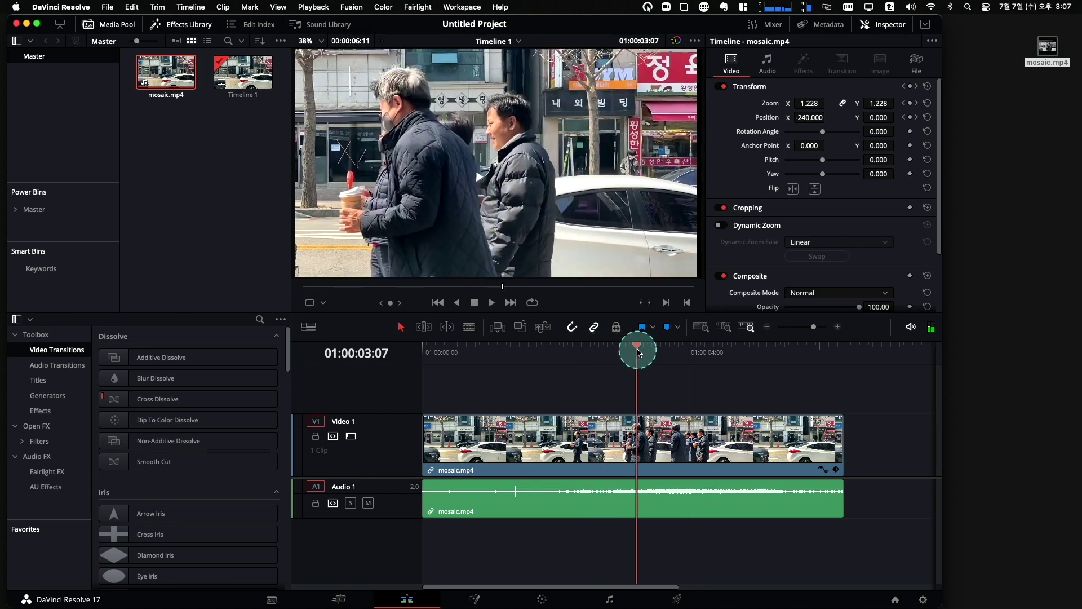
Show the clip's Transform keyframe track and drag two keyframes slightly later.
{"action": "left_click", "coordinate": [836, 471]}
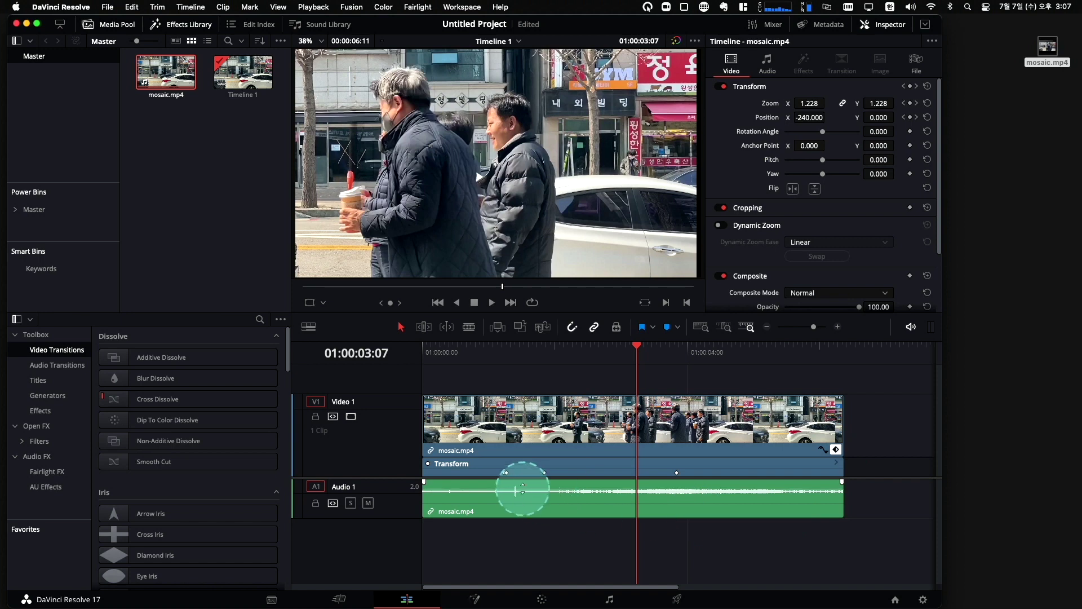
{"action": "mouse_move", "coordinate": [506, 473]}
{"action": "left_mouse_down"}
{"action": "mouse_move", "coordinate": [670, 473]}
{"action": "mouse_move", "coordinate": [515, 476]}
{"action": "left_mouse_up"}
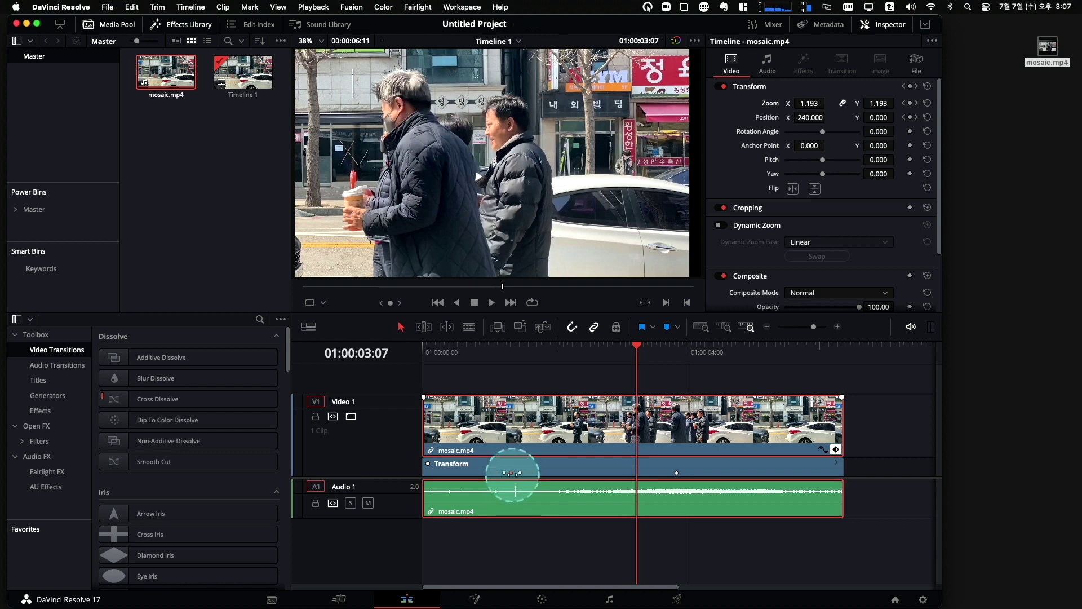
{"action": "left_click", "coordinate": [677, 473]}
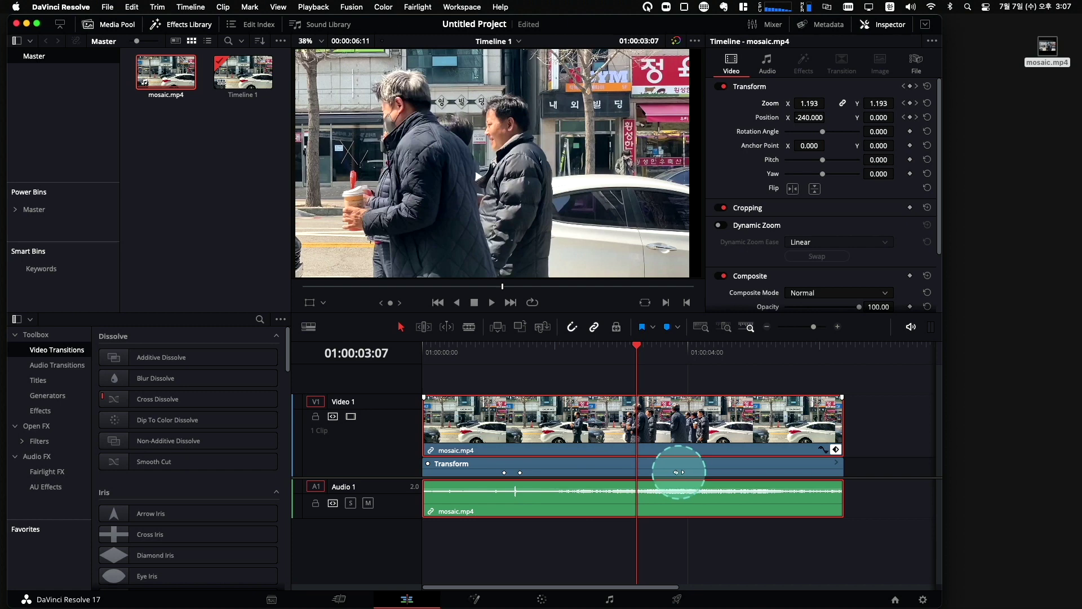
{"action": "left_click_drag", "start_coordinate": [679, 472], "coordinate": [683, 476]}
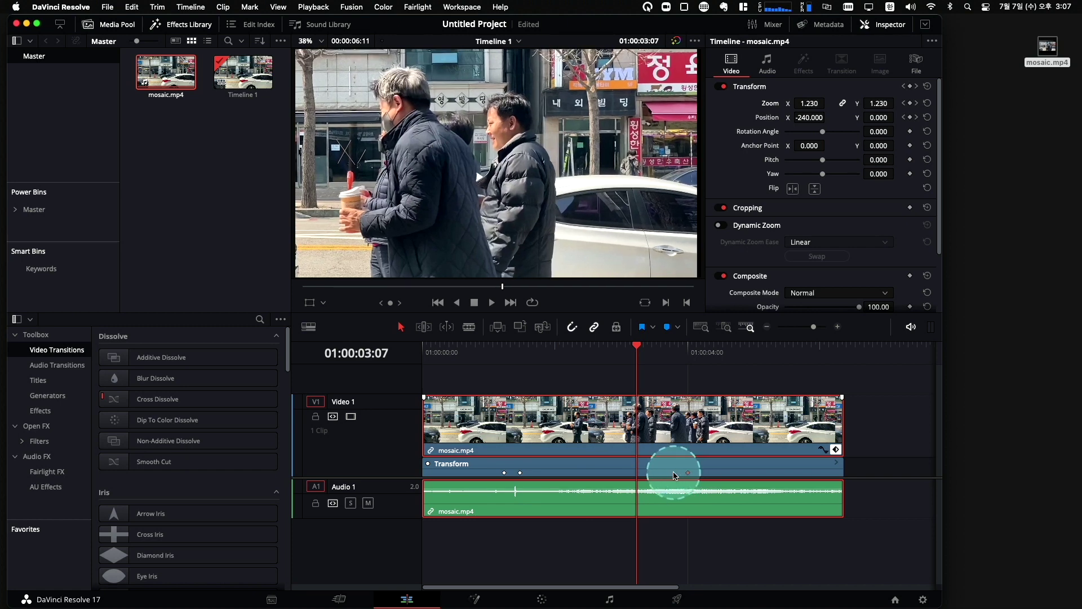
Add a Zoom 1.760 keyframe at 01:00:03:24 and play the revised punch-in from the start.
{"action": "left_click_drag", "start_coordinate": [636, 345], "coordinate": [674, 353]}
{"action": "left_click", "coordinate": [520, 472]}
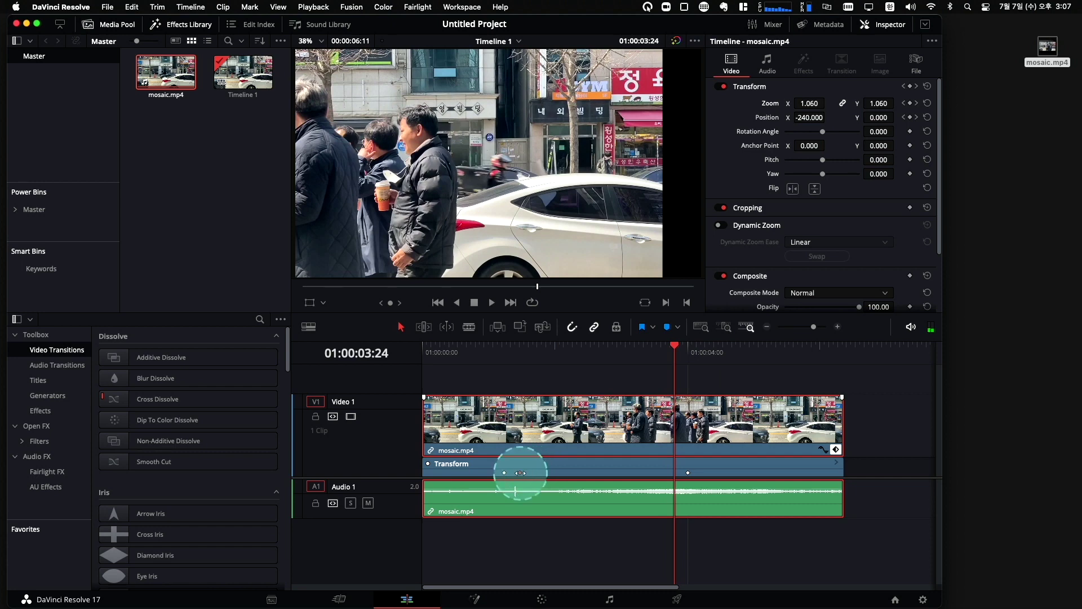
{"action": "left_click", "coordinate": [528, 480]}
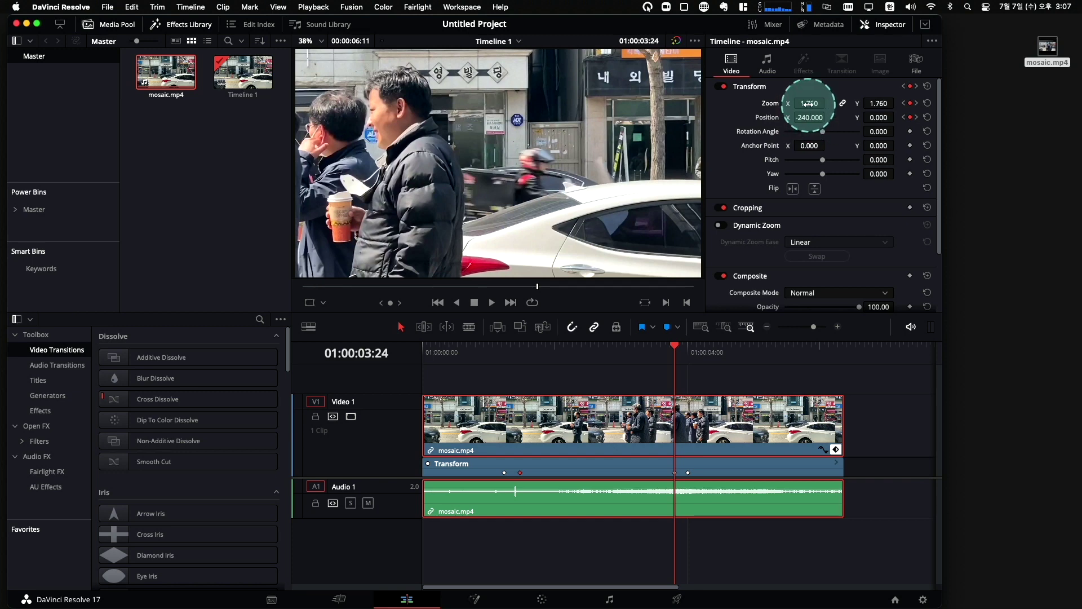
{"action": "left_click", "coordinate": [809, 103]}
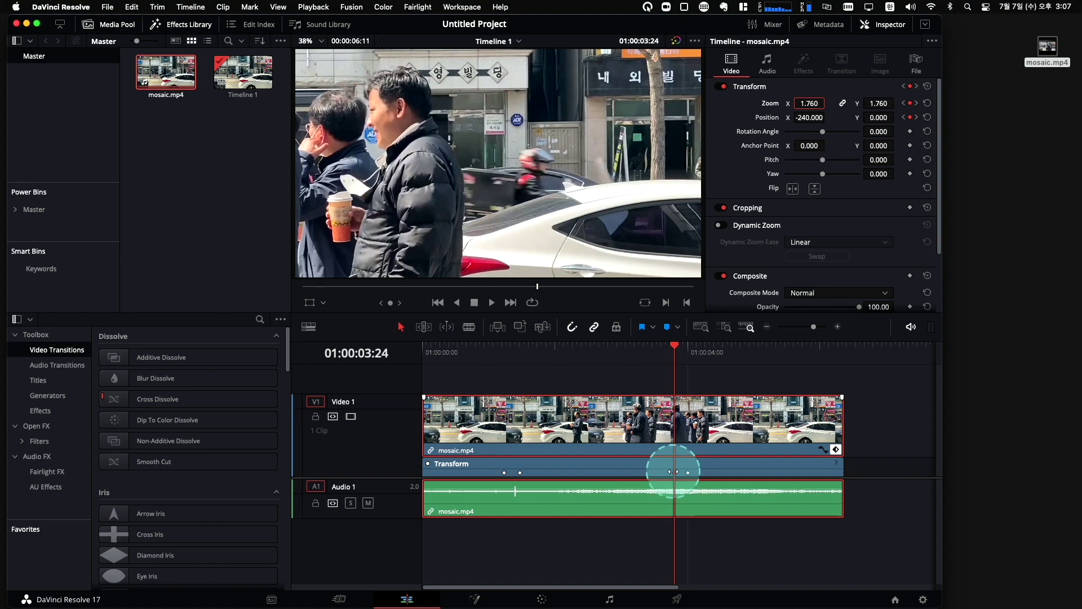
{"action": "left_click", "coordinate": [810, 103]}
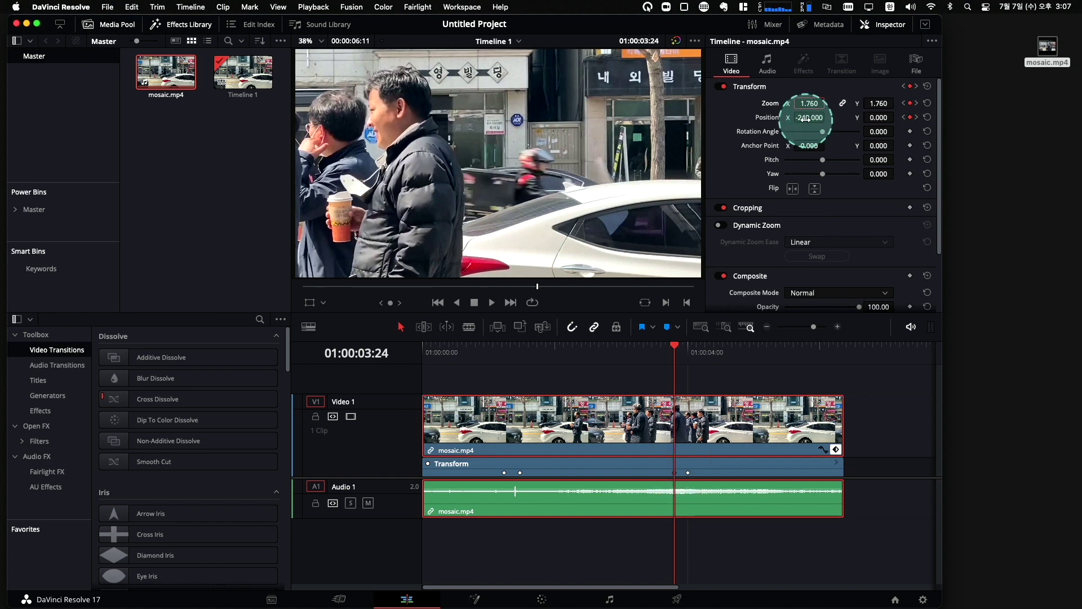
{"action": "left_click", "coordinate": [481, 346]}
{"action": "key", "text": "space"}
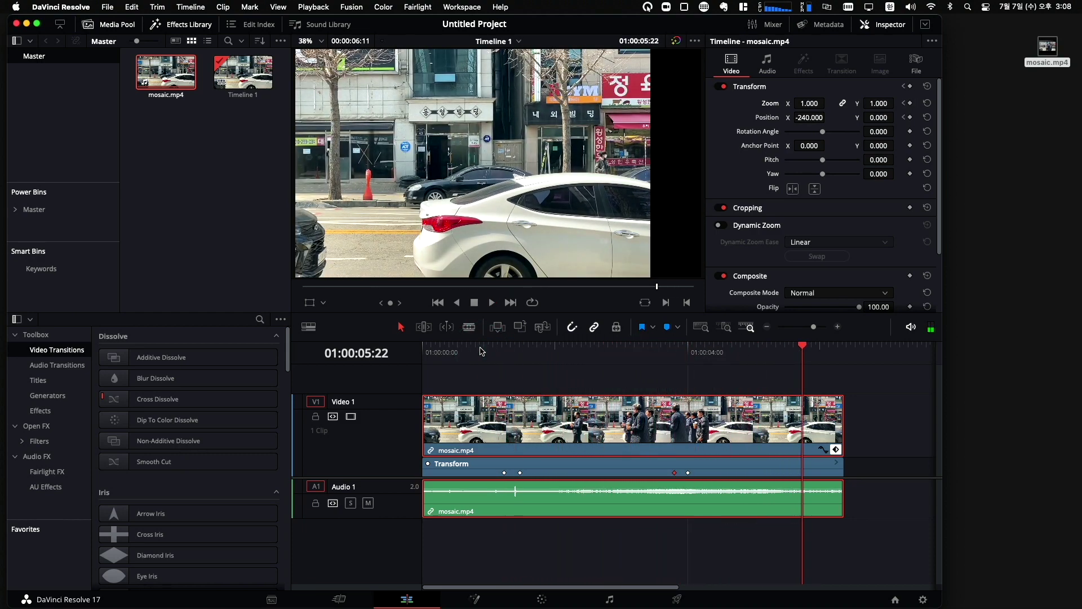
Search Google for 미래캔버스, then rerun it with the corrected suggestion 미리캔버스.
{"action": "left_click", "coordinate": [543, 388]}
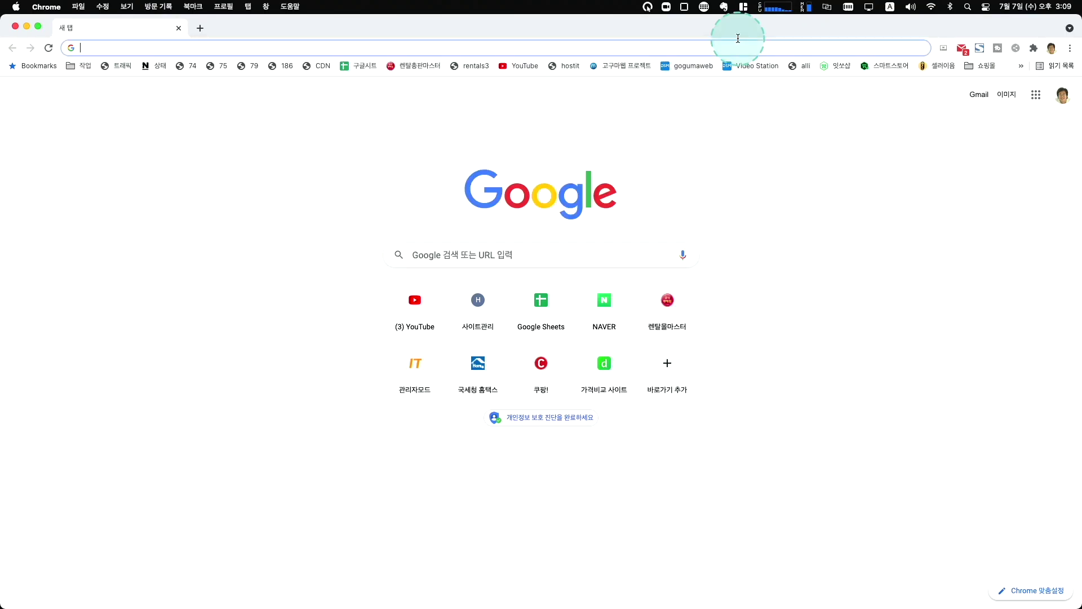
{"action": "type", "text": "미래캔"}
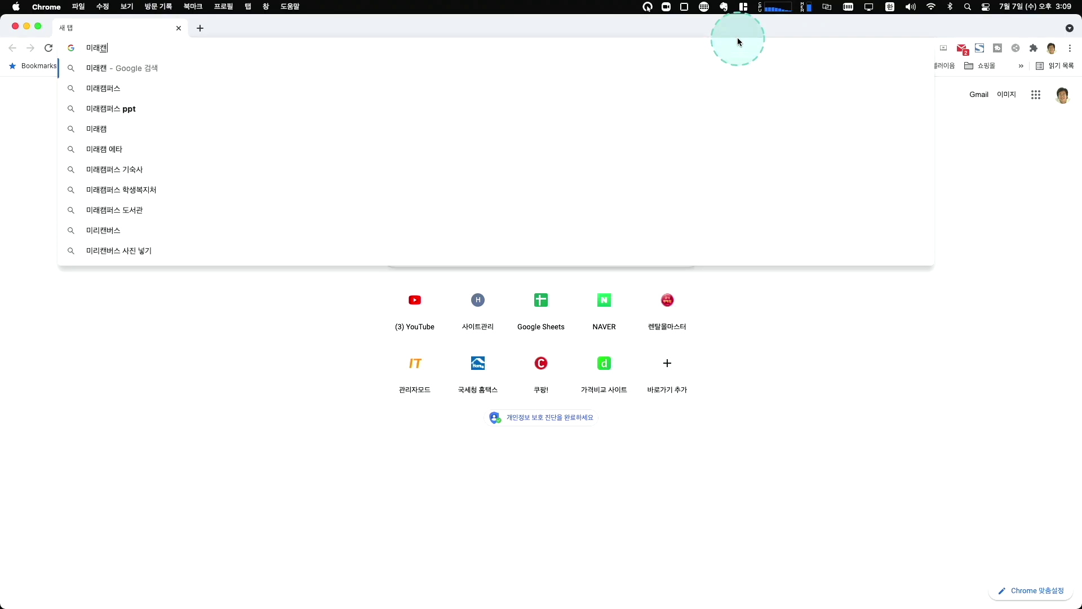
{"action": "type", "text": "벗스"}
{"action": "key", "text": "Return"}
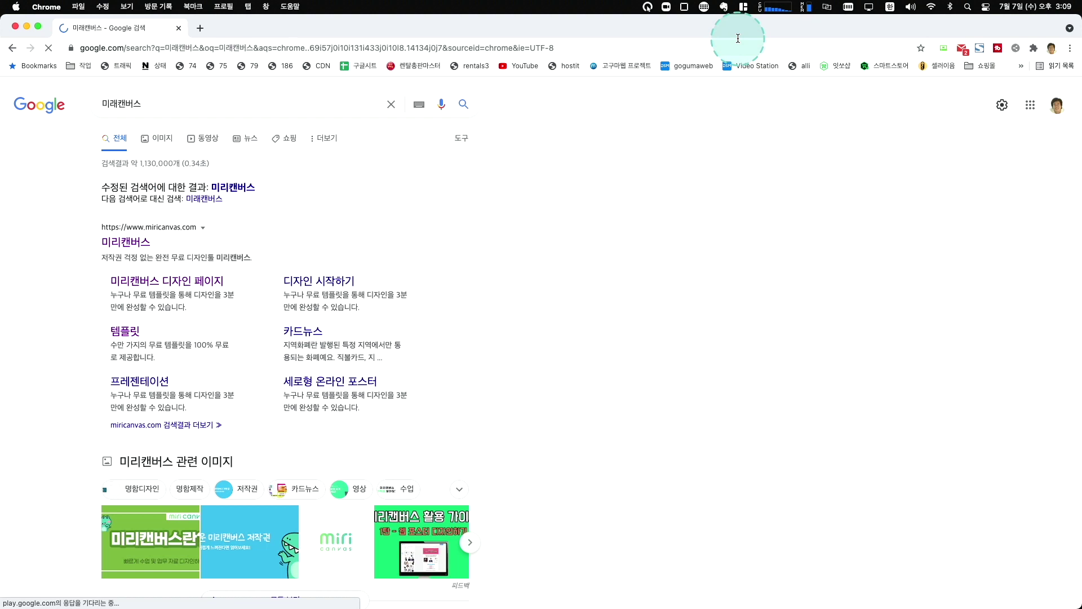
{"action": "left_click", "coordinate": [110, 104]}
{"action": "key", "text": "Down"}
{"action": "key", "text": "Return"}
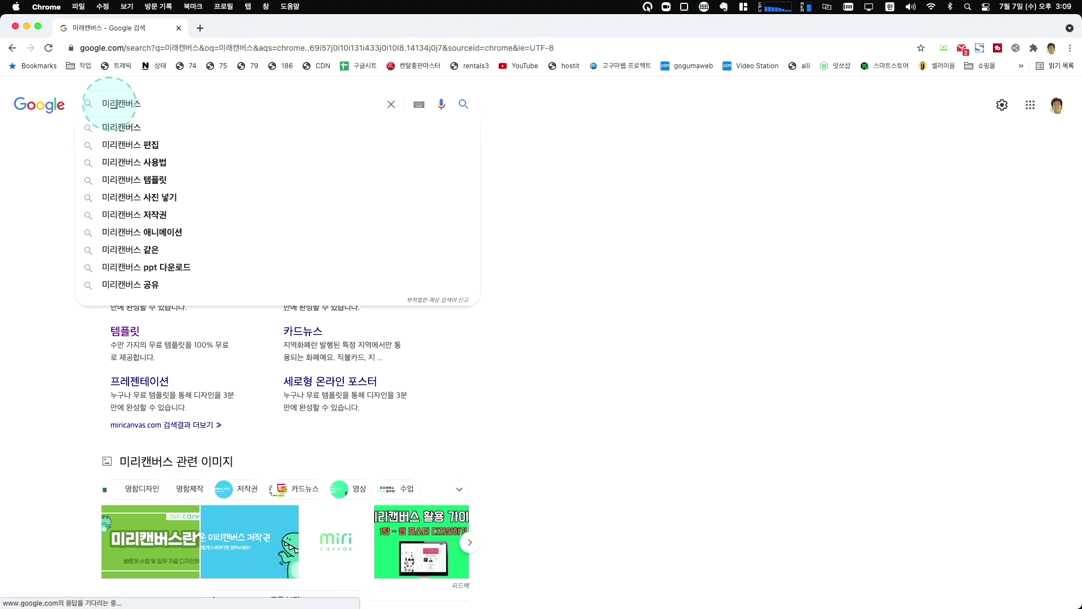
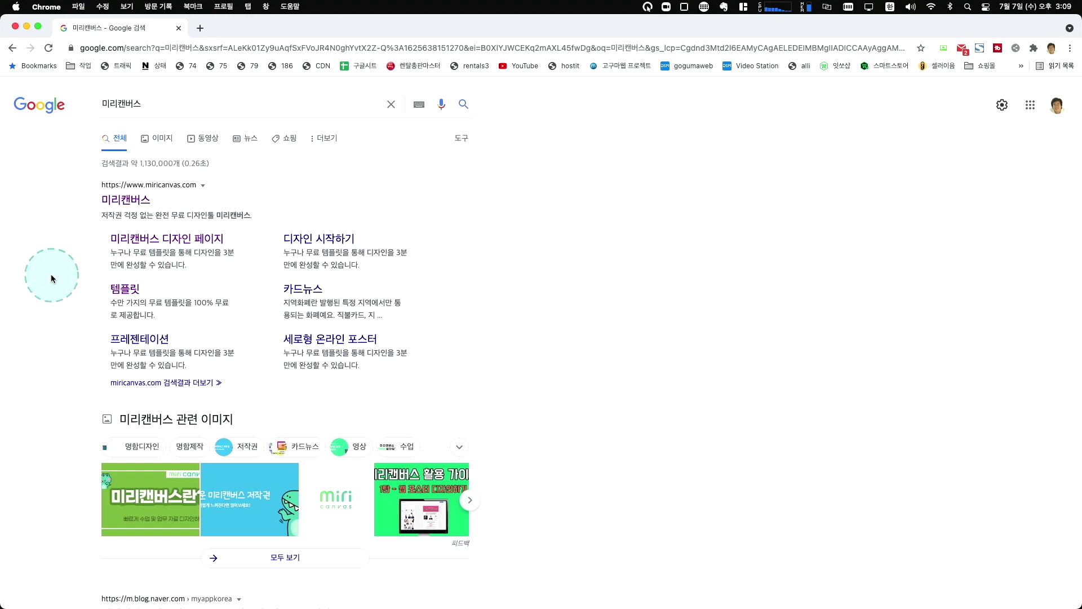
Open the miricanvas.com homepage from the 미리캔버스 Google results.
{"action": "left_click", "coordinate": [136, 200]}
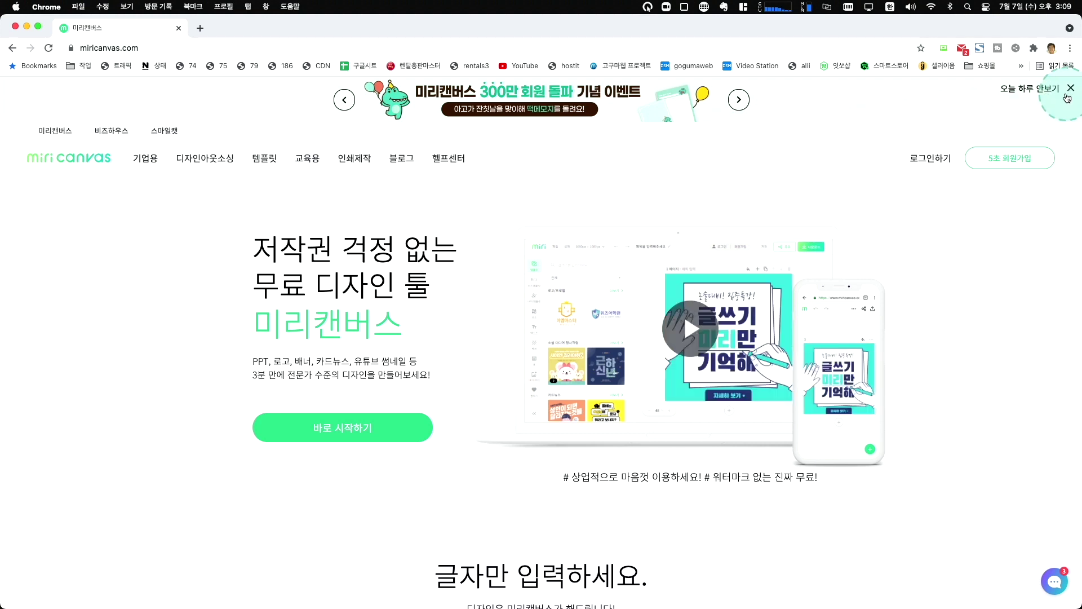
Dismiss the event banner and log in to Miricanvas with 로그인 유지하기 enabled.
{"action": "left_click", "coordinate": [1069, 98]}
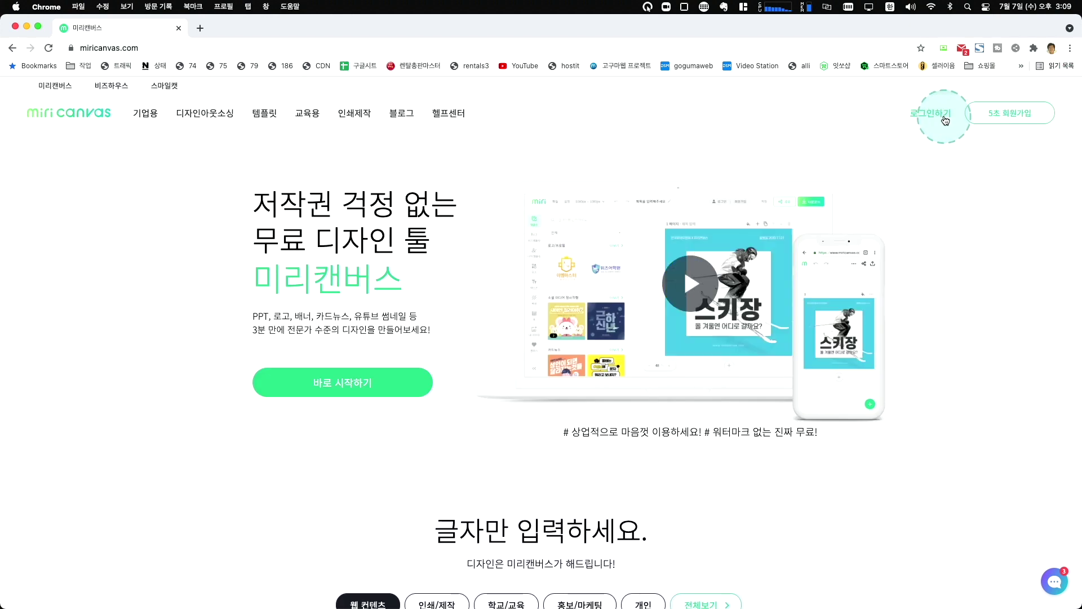
{"action": "left_click", "coordinate": [938, 115]}
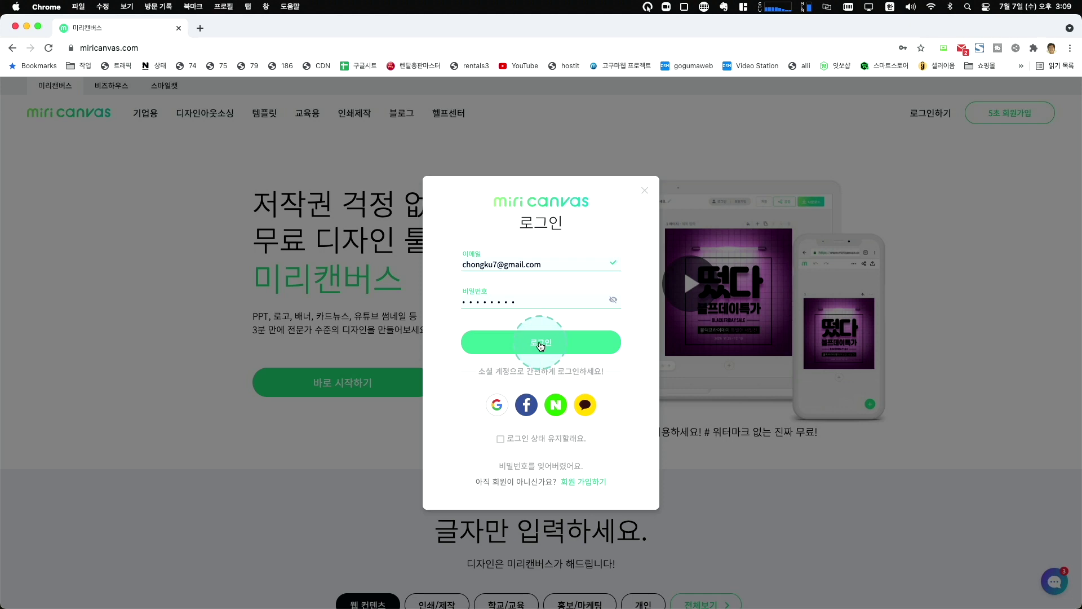
{"action": "left_click", "coordinate": [582, 385]}
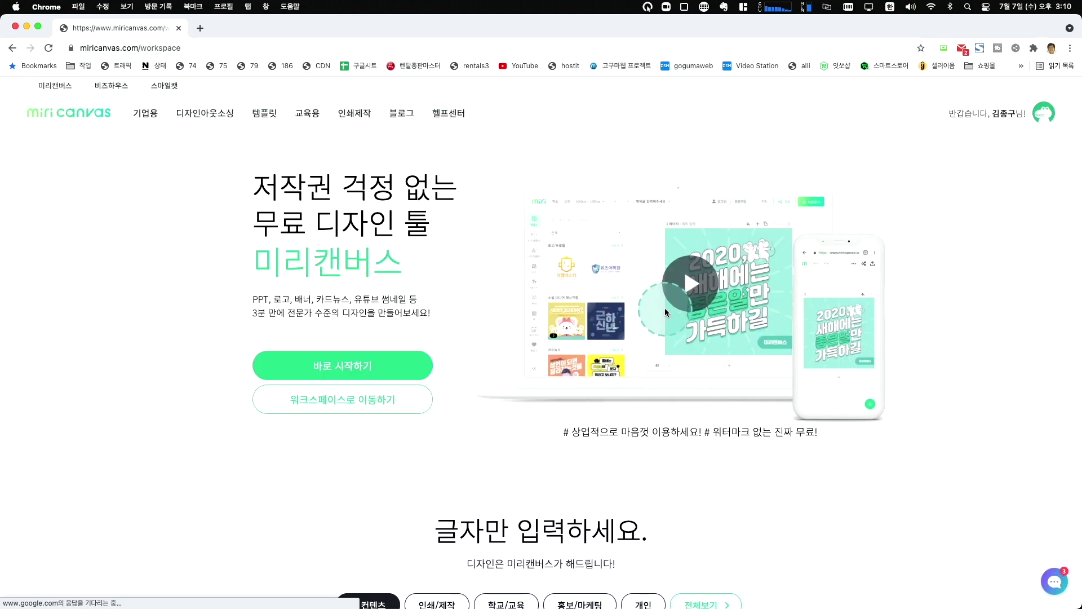
{"action": "left_click", "coordinate": [674, 285]}
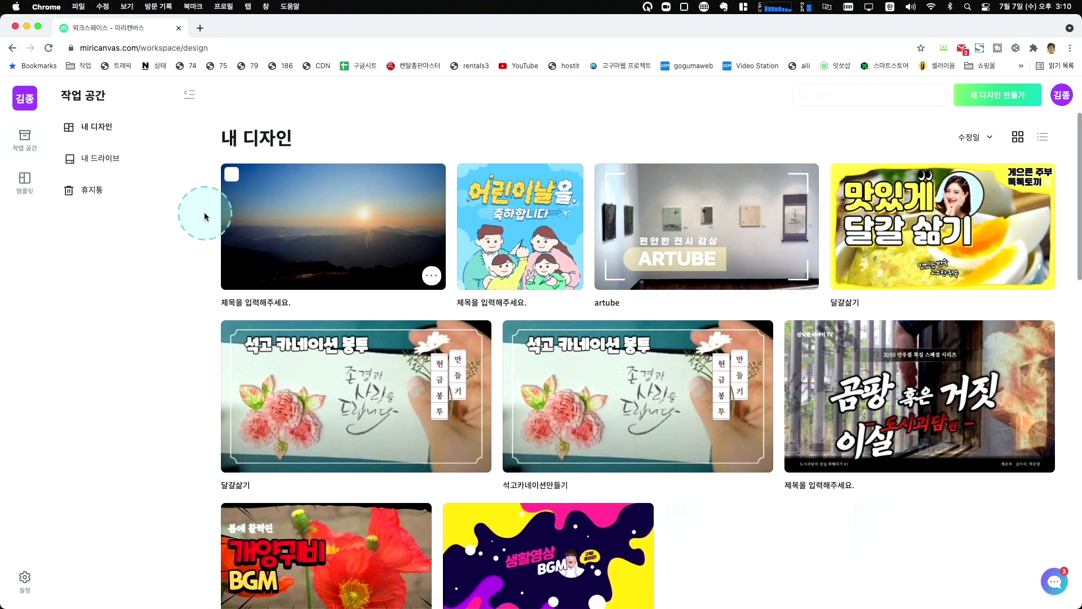
Open the template gallery and browse its categories.
{"action": "left_click", "coordinate": [26, 189]}
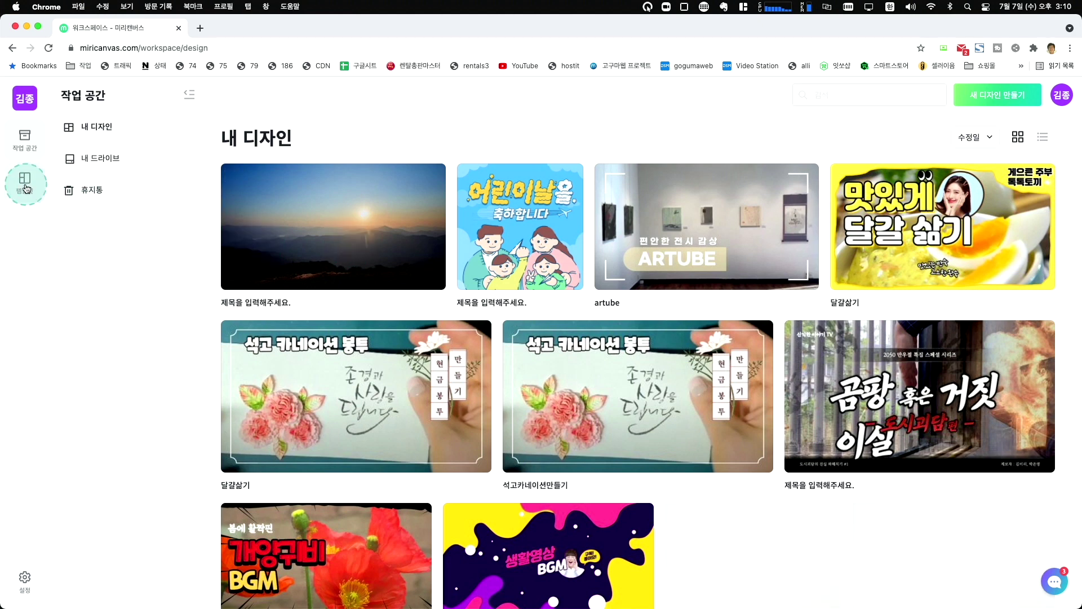
{"action": "left_click", "coordinate": [81, 131]}
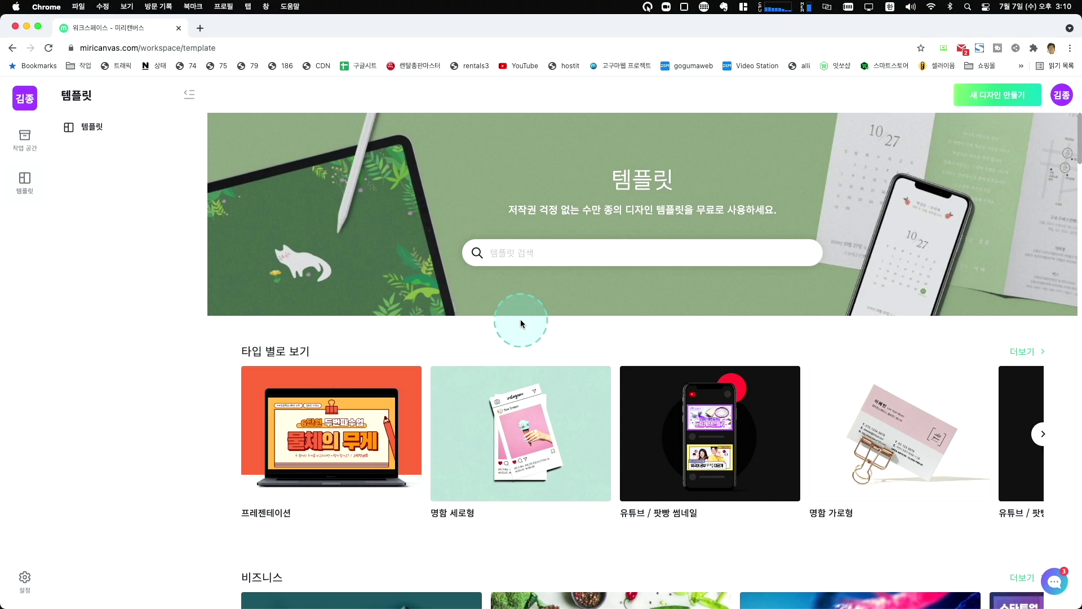
{"action": "scroll", "coordinate": [519, 319], "scroll_direction": "down", "scroll_amount": 4}
{"action": "scroll", "coordinate": [520, 319], "scroll_direction": "down", "scroll_amount": 6}
{"action": "scroll", "coordinate": [160, 175], "scroll_direction": "up", "scroll_amount": 10}
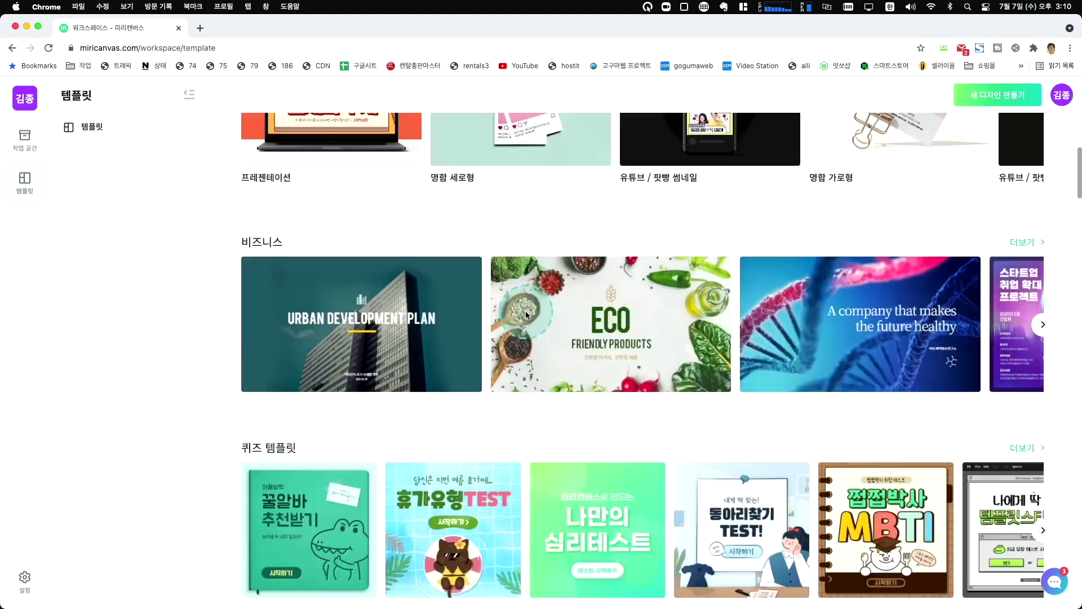
Start a new 로고/프로필 design and place the 미술연구소 logo template on it.
{"action": "left_click", "coordinate": [993, 101]}
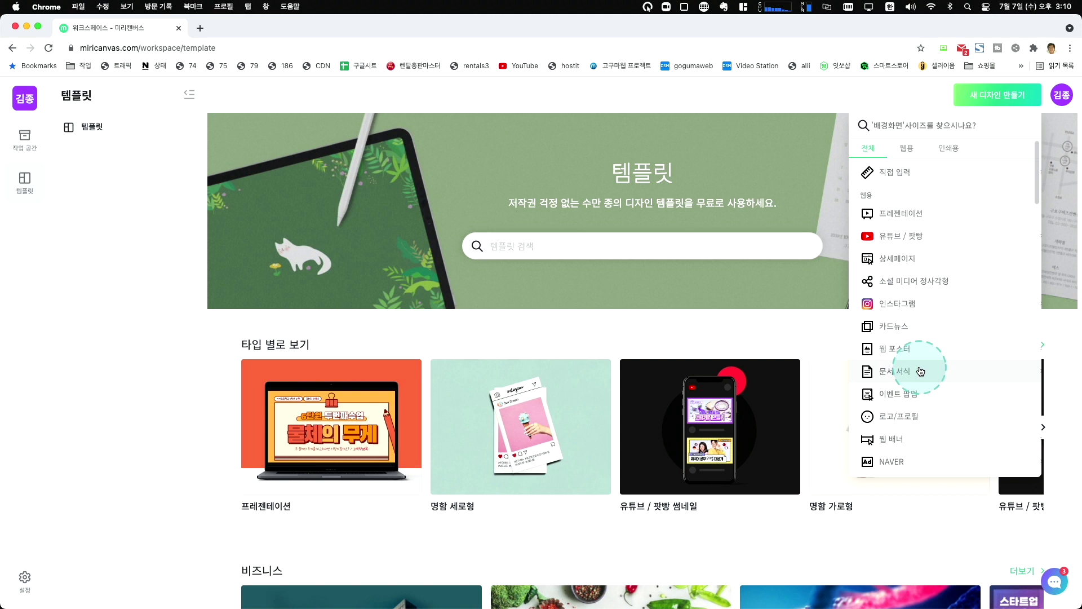
{"action": "left_click", "coordinate": [905, 414]}
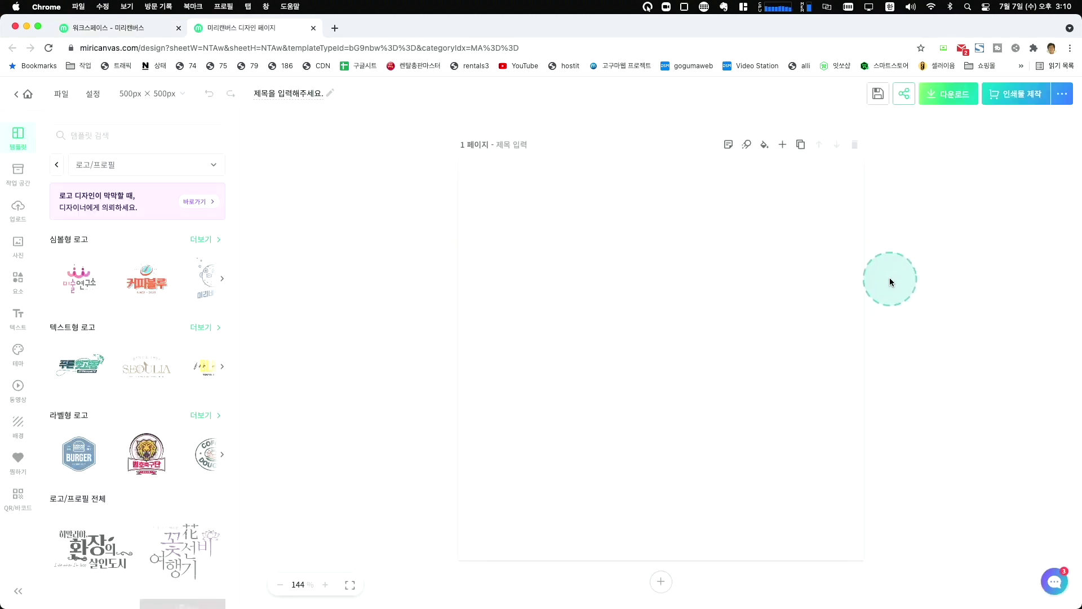
{"action": "left_click", "coordinate": [97, 278]}
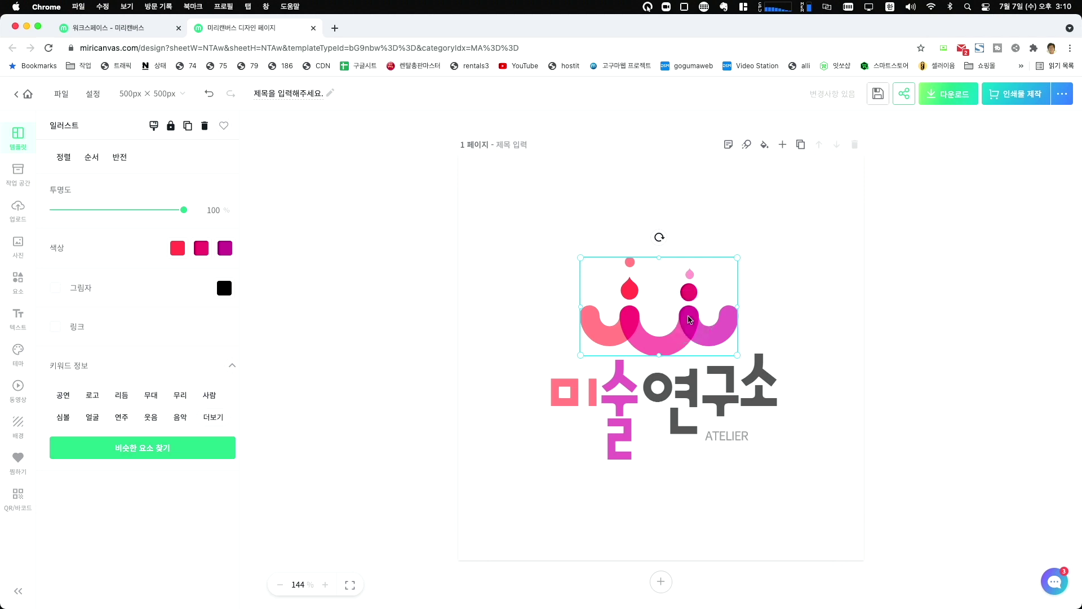
Retype the 연 syllable in the logo text so it still reads 미술연구소.
{"action": "left_click", "coordinate": [628, 392]}
{"action": "double_click", "coordinate": [628, 391]}
{"action": "left_click", "coordinate": [624, 393]}
{"action": "left_click_drag", "start_coordinate": [638, 394], "coordinate": [699, 397]}
{"action": "left_click", "coordinate": [686, 398]}
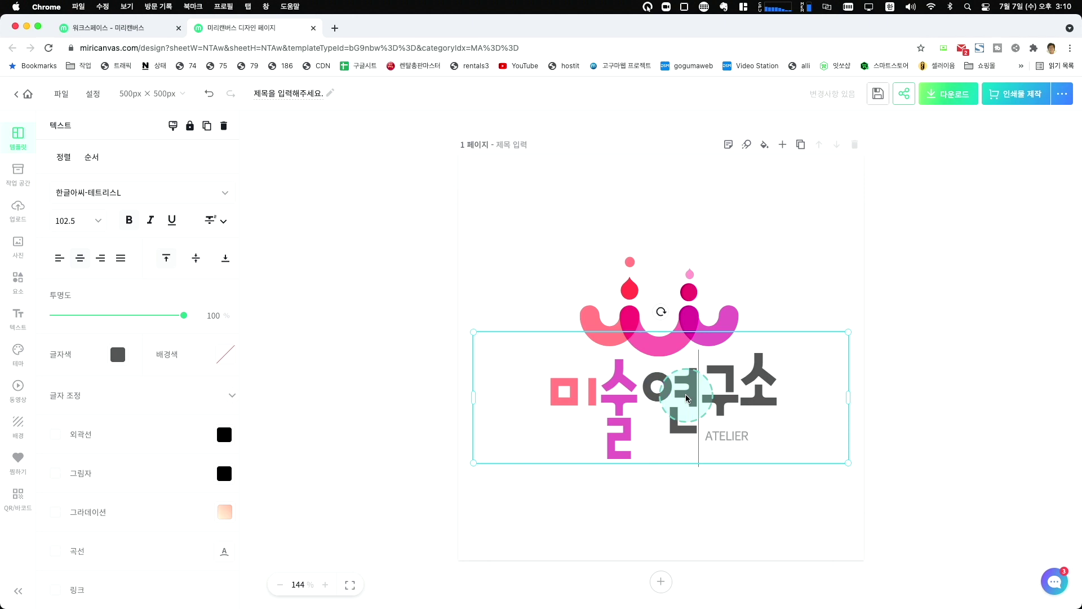
{"action": "key", "text": "BackSpace"}
{"action": "type", "text": "여"}
{"action": "key", "text": "BackSpace"}
{"action": "key", "text": "BackSpace"}
{"action": "type", "text": "ㅇ"}
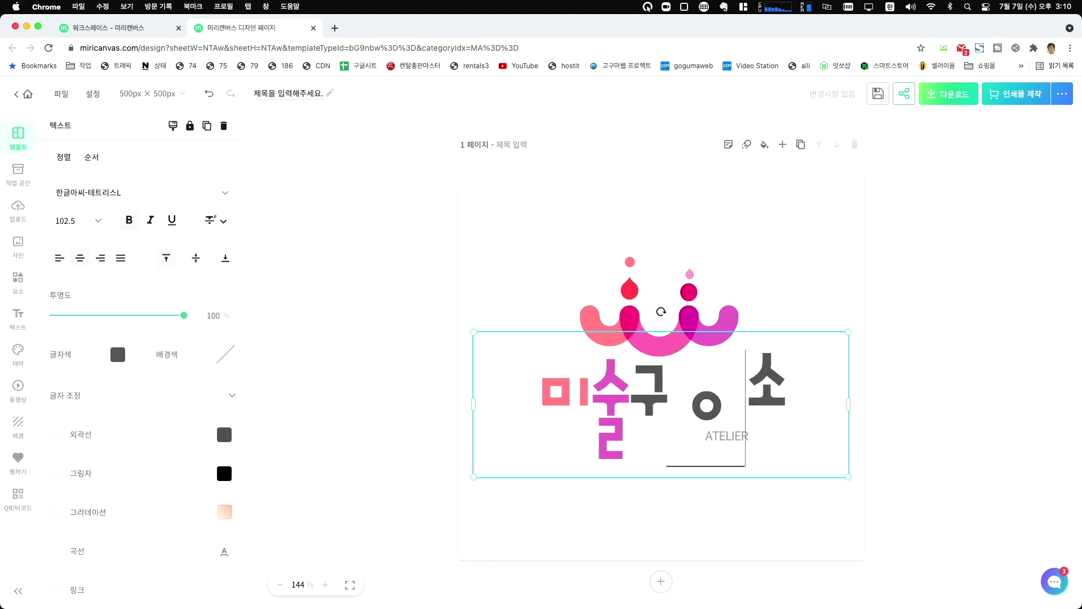
{"action": "type", "text": "ㅕㄴ"}
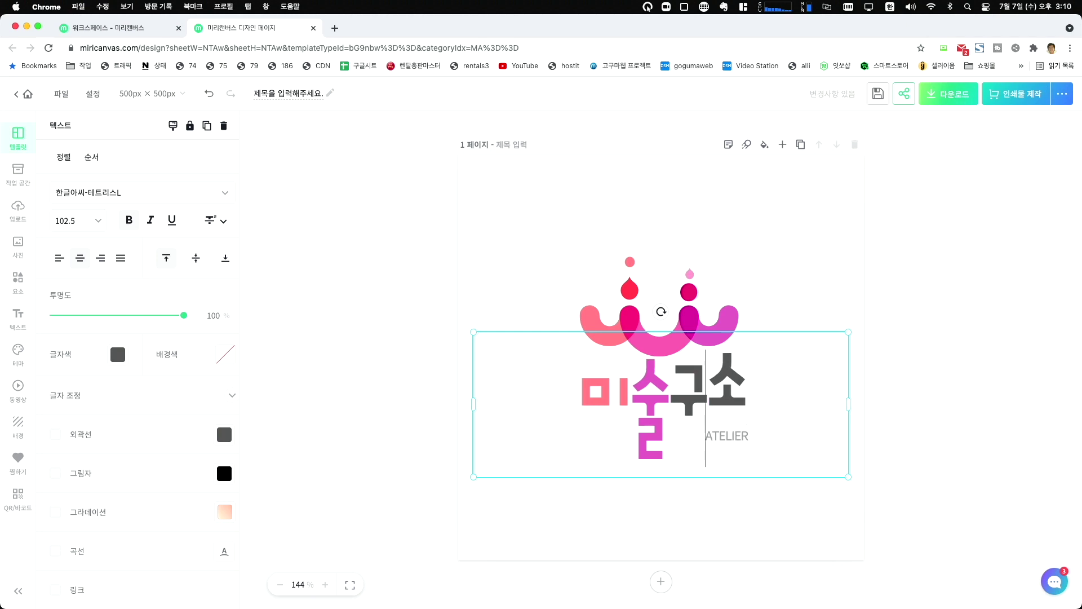
{"action": "type", "text": "구"}
{"action": "key", "text": "BackSpace"}
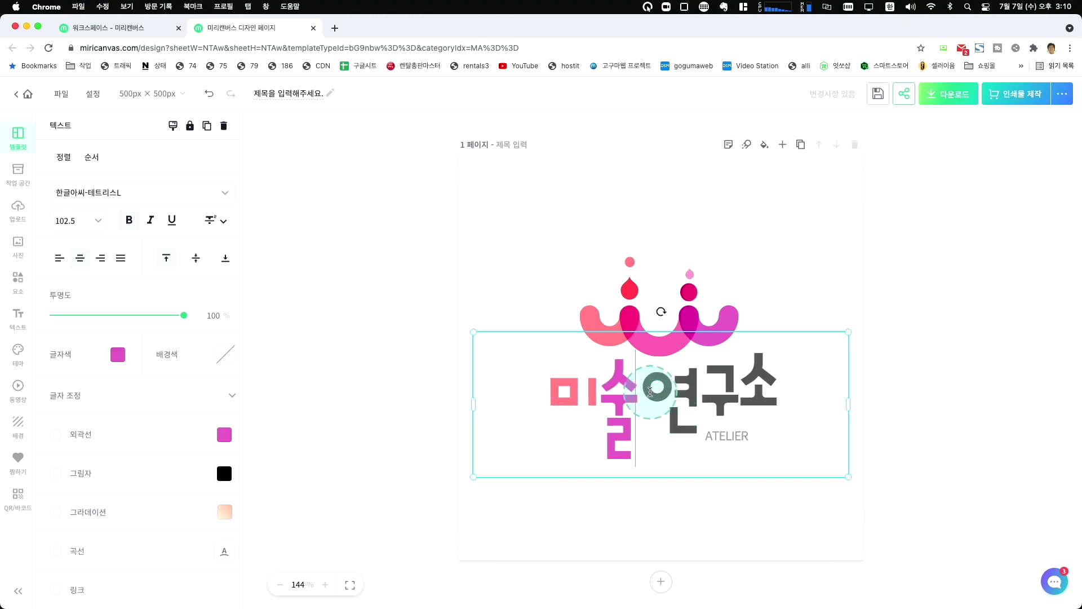
{"action": "left_click", "coordinate": [401, 260]}
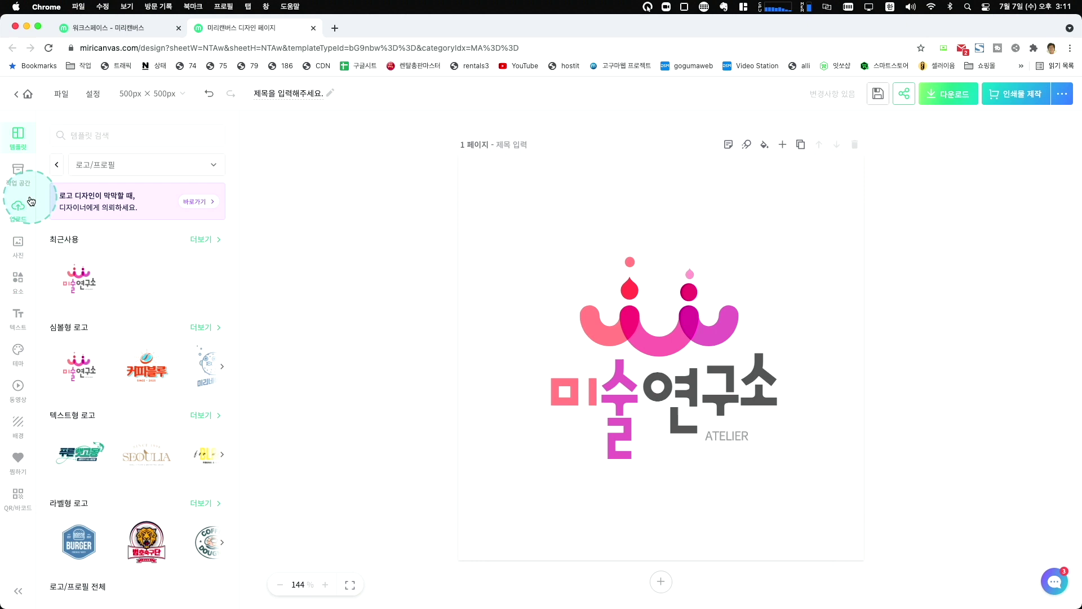
Filter the templates to 유튜브 / 팟빵 > 썸네일.
{"action": "left_click", "coordinate": [118, 165]}
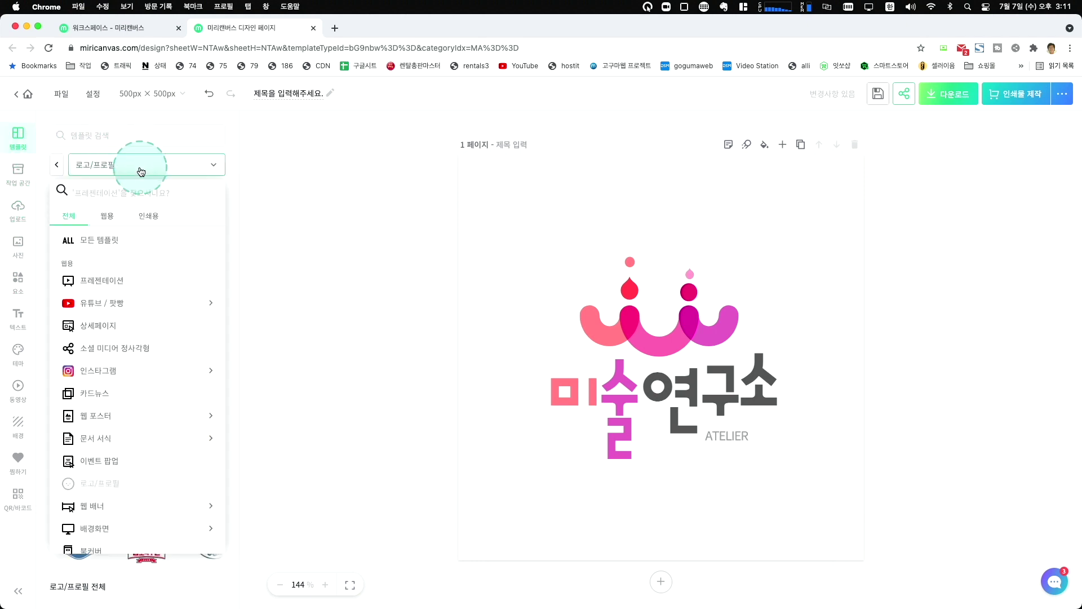
{"action": "left_click", "coordinate": [106, 304]}
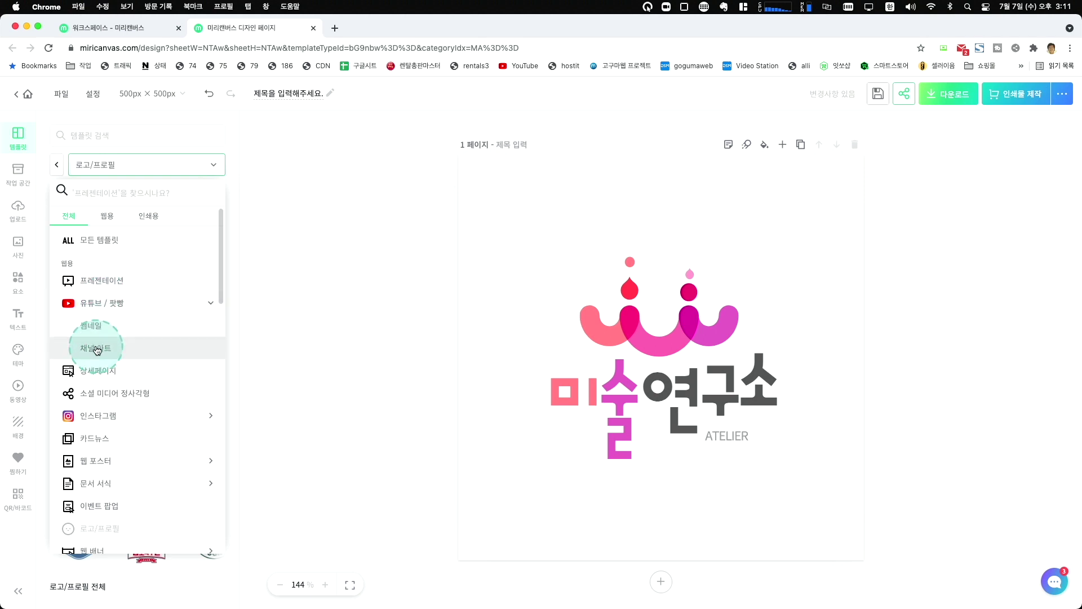
{"action": "left_click", "coordinate": [92, 325]}
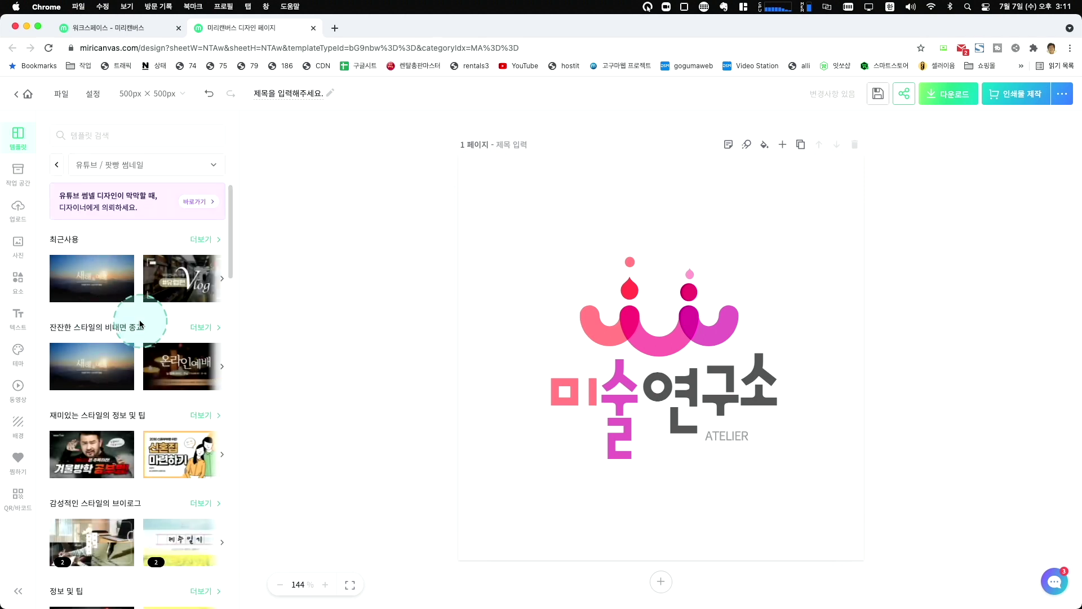
Scroll the thumbnails and choose the 좋은 배당주 찾기 design to replace the page.
{"action": "scroll", "coordinate": [178, 320], "scroll_direction": "down", "scroll_amount": 5}
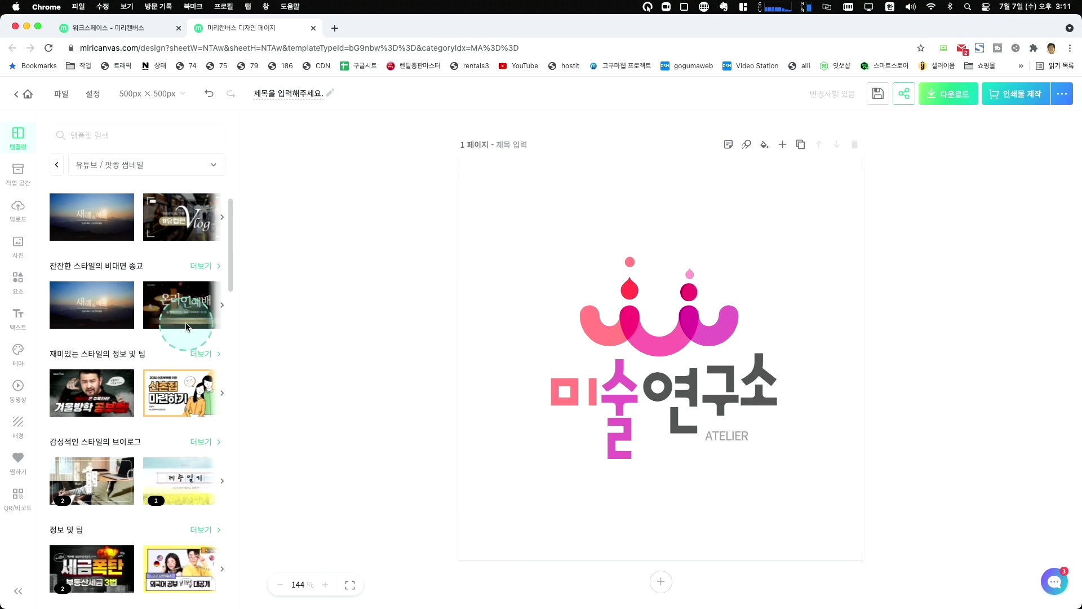
{"action": "scroll", "coordinate": [186, 326], "scroll_direction": "down", "scroll_amount": 10}
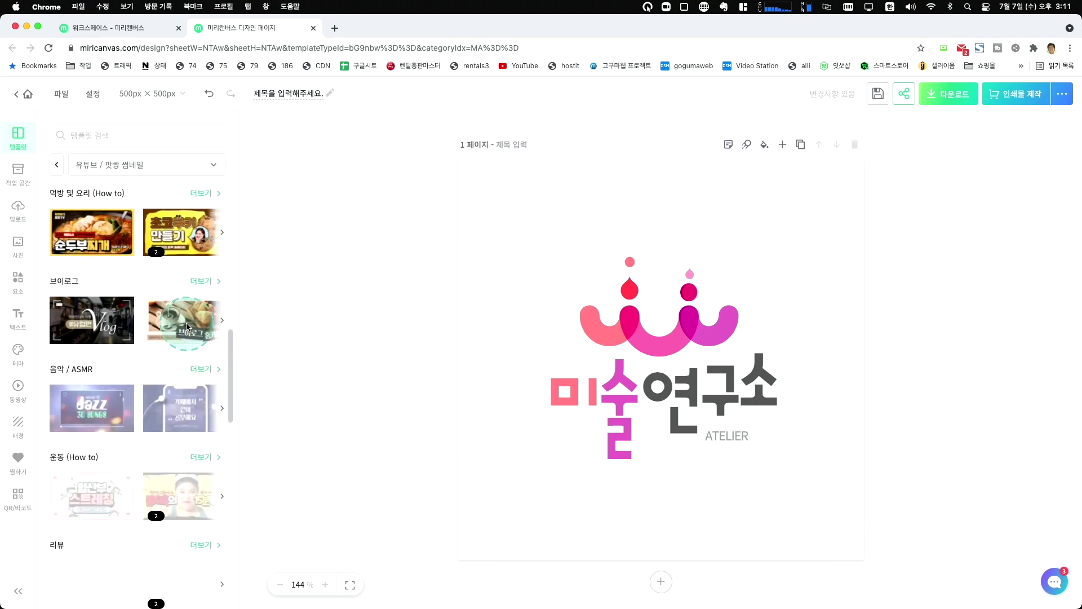
{"action": "scroll", "coordinate": [192, 329], "scroll_direction": "down", "scroll_amount": 9}
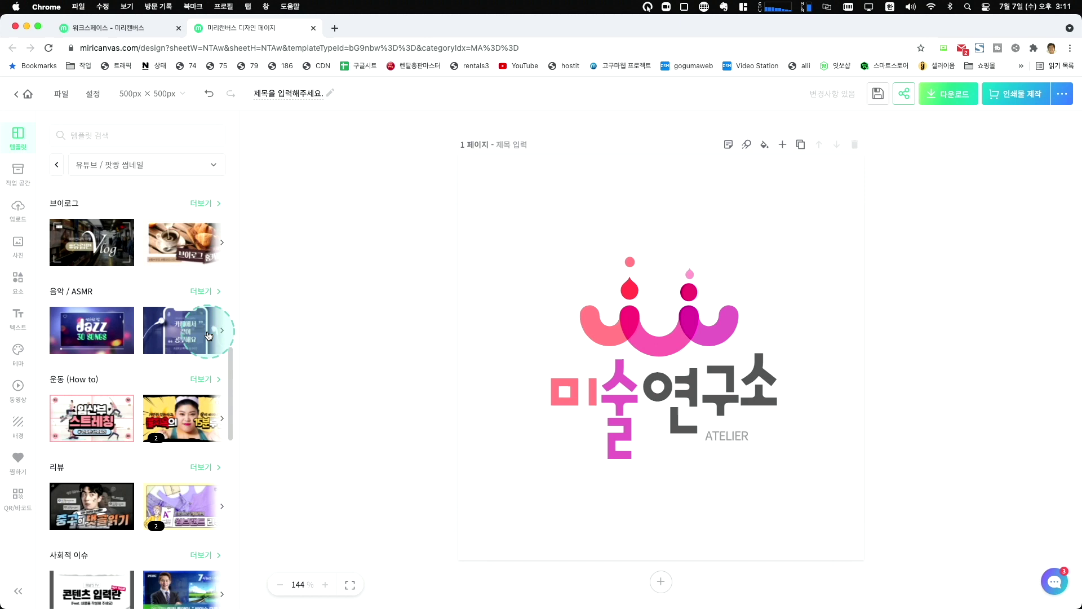
{"action": "scroll", "coordinate": [209, 337], "scroll_direction": "down", "scroll_amount": 8}
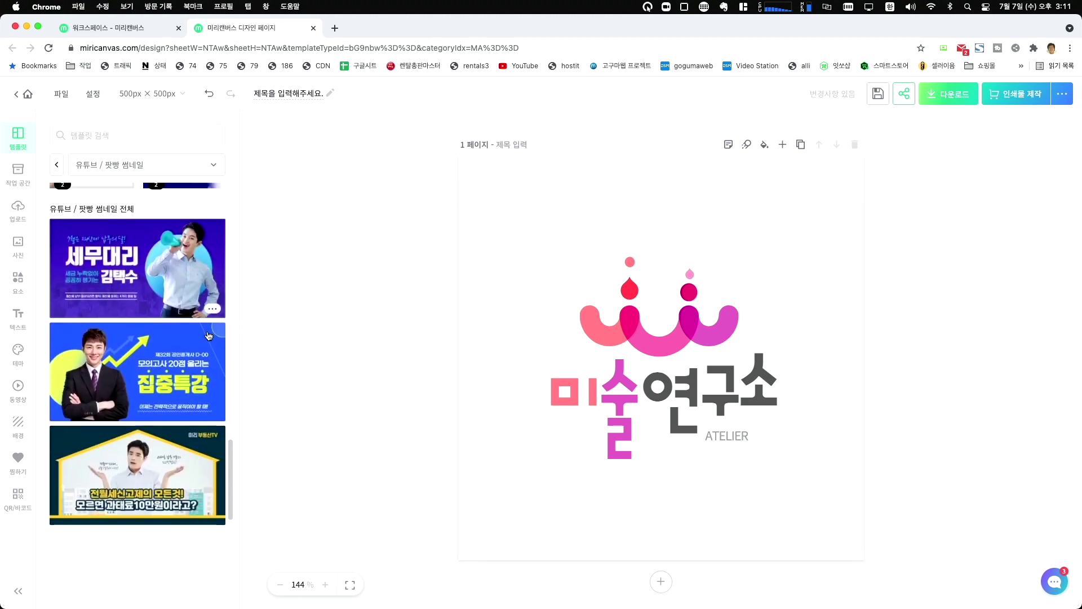
{"action": "scroll", "coordinate": [209, 336], "scroll_direction": "down", "scroll_amount": 1}
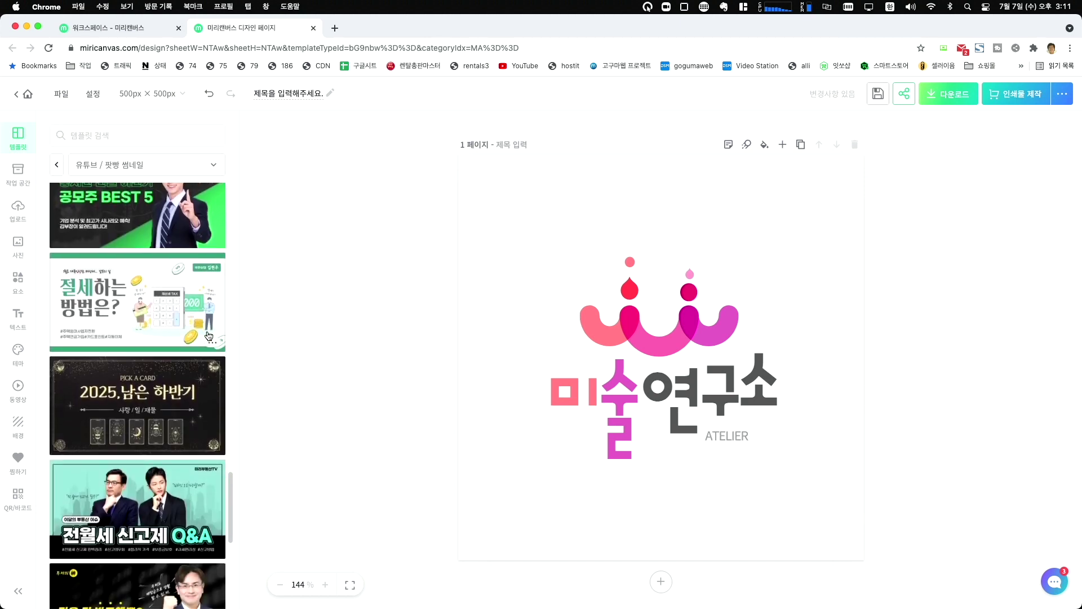
{"action": "scroll", "coordinate": [208, 336], "scroll_direction": "down", "scroll_amount": 5}
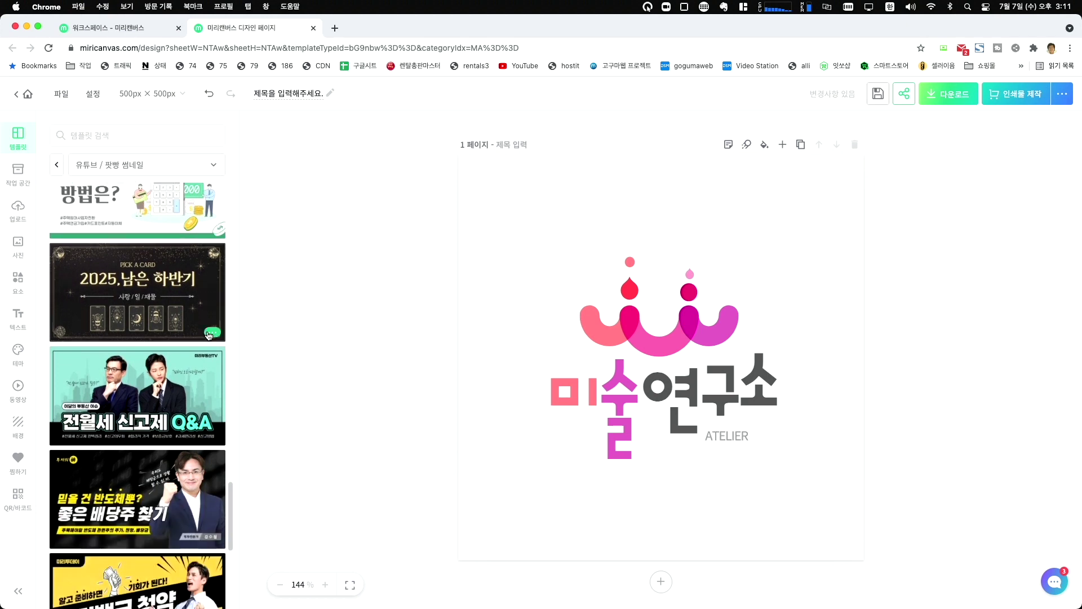
{"action": "scroll", "coordinate": [208, 337], "scroll_direction": "down", "scroll_amount": 7}
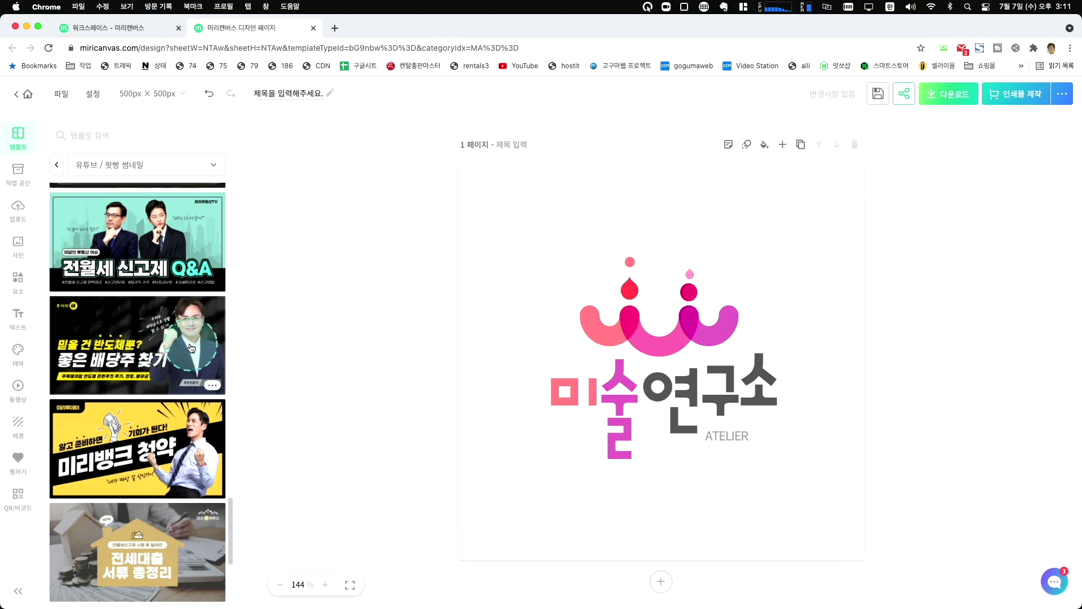
{"action": "left_click", "coordinate": [192, 348]}
{"action": "left_click", "coordinate": [192, 348]}
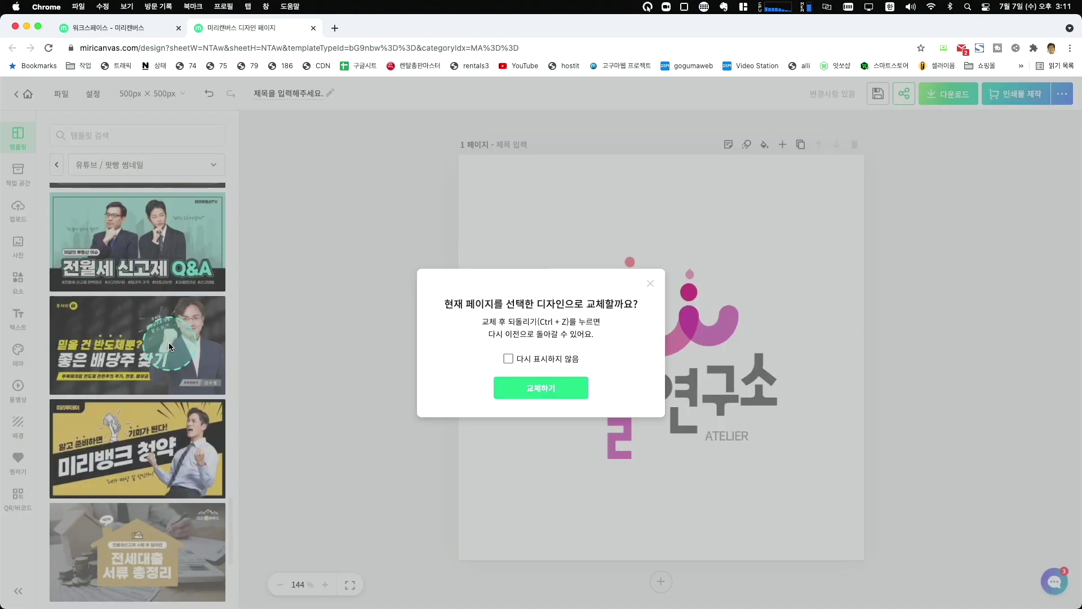
{"action": "left_click", "coordinate": [544, 387]}
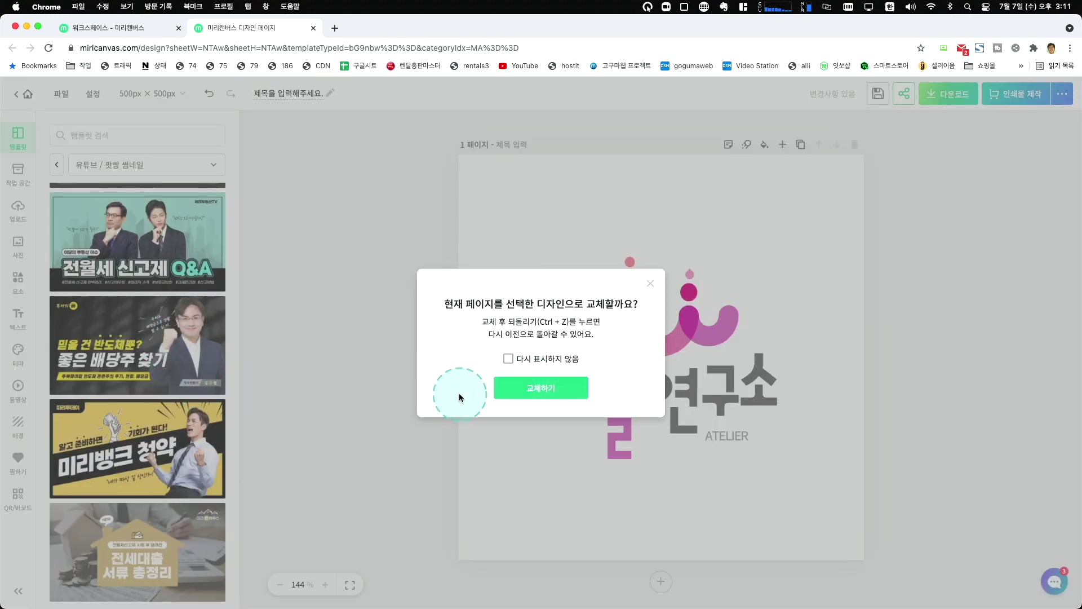
Confirm 교체하기 and switch the page to the original 1280 × 720 size.
{"action": "left_click", "coordinate": [541, 388]}
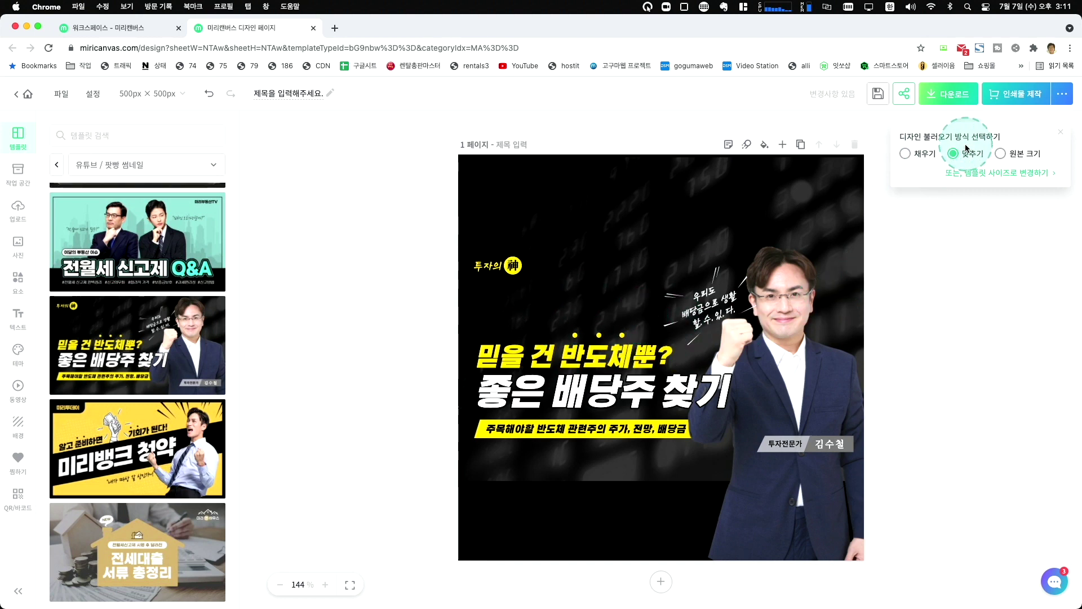
{"action": "left_click", "coordinate": [991, 179]}
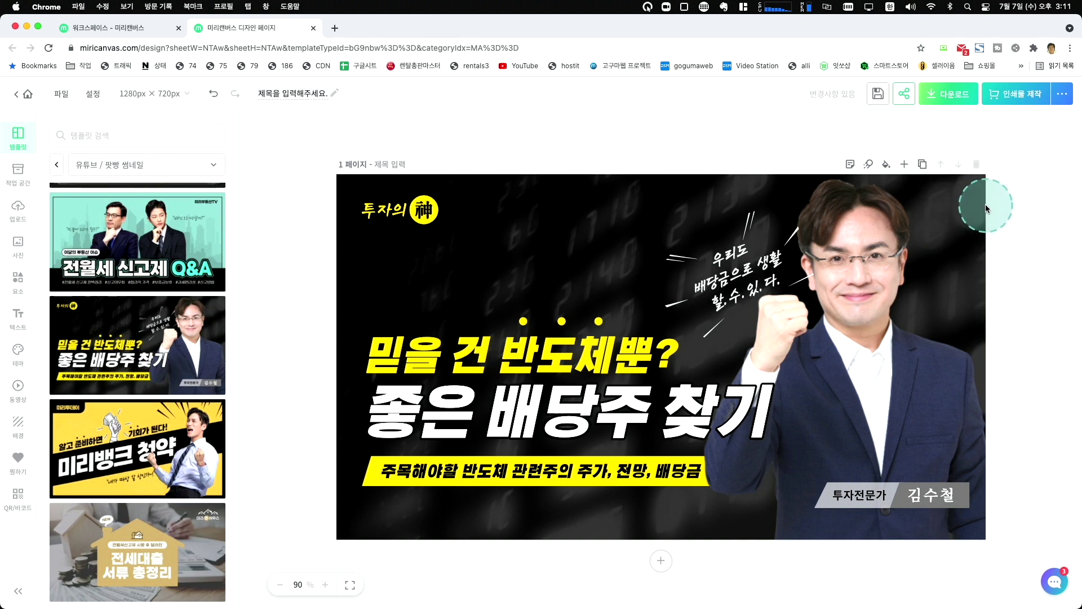
{"action": "left_click", "coordinate": [755, 273]}
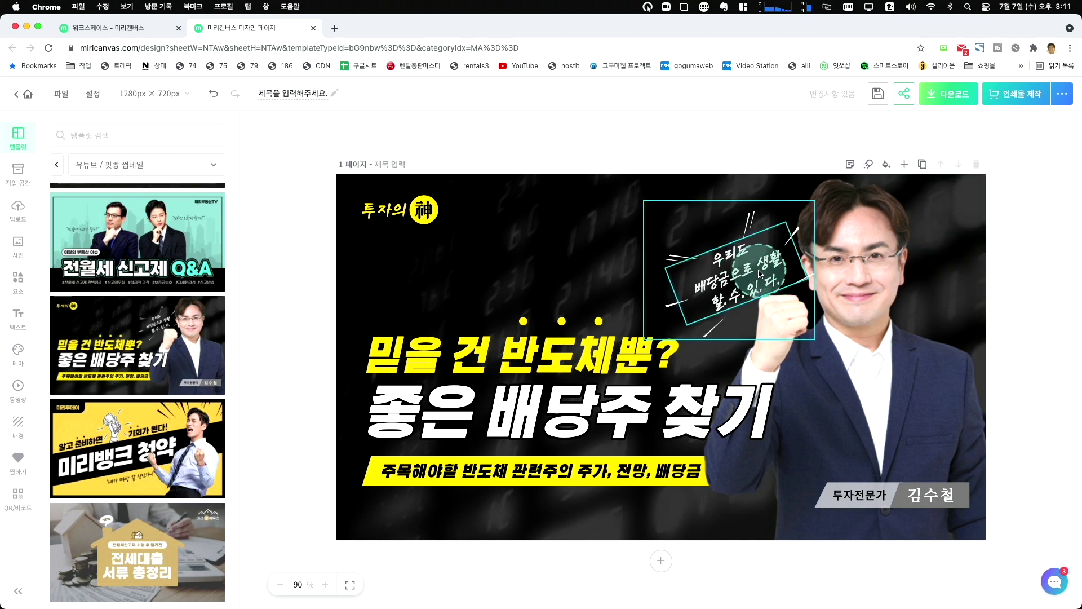
Change the 투자의 神 logo text to 생활의 and shrink it to fit.
{"action": "left_click", "coordinate": [399, 213]}
{"action": "left_click", "coordinate": [399, 214]}
{"action": "left_click_drag", "start_coordinate": [399, 213], "coordinate": [461, 215]}
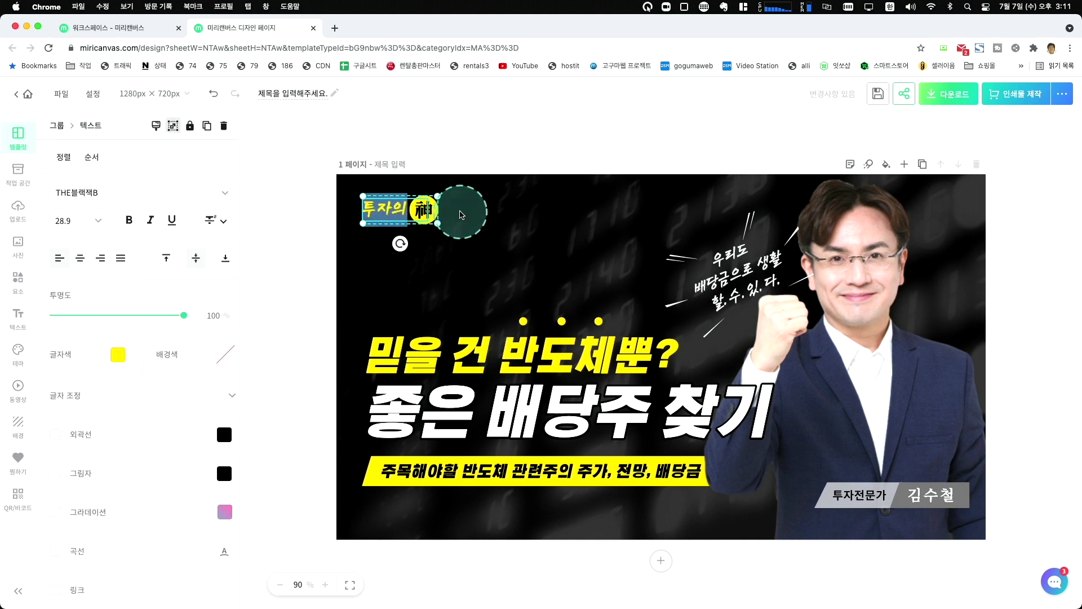
{"action": "type", "text": "생활의"}
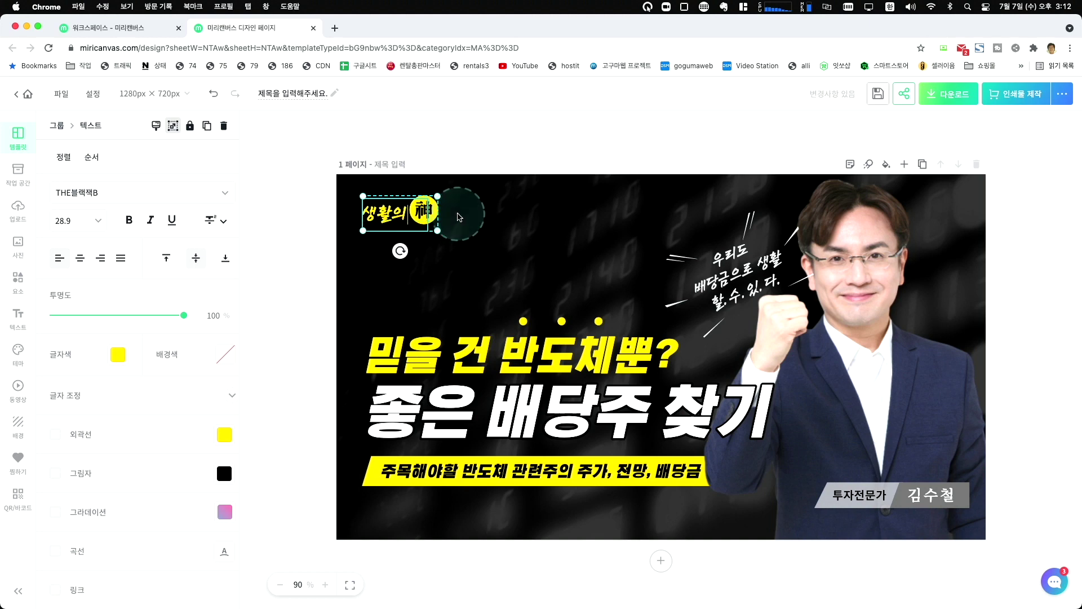
{"action": "left_click", "coordinate": [420, 211]}
{"action": "left_click_drag", "start_coordinate": [362, 195], "coordinate": [373, 201]}
{"action": "left_click", "coordinate": [490, 160]}
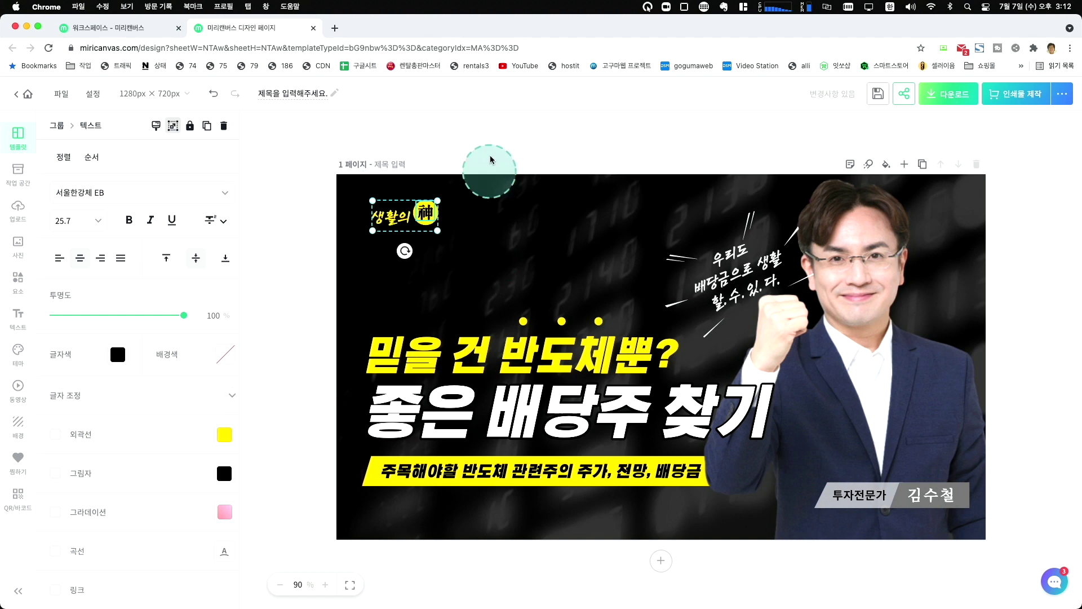
Replace the 믿을 건 반도체뿐? headline with 편리한 생활.
{"action": "left_click", "coordinate": [558, 359]}
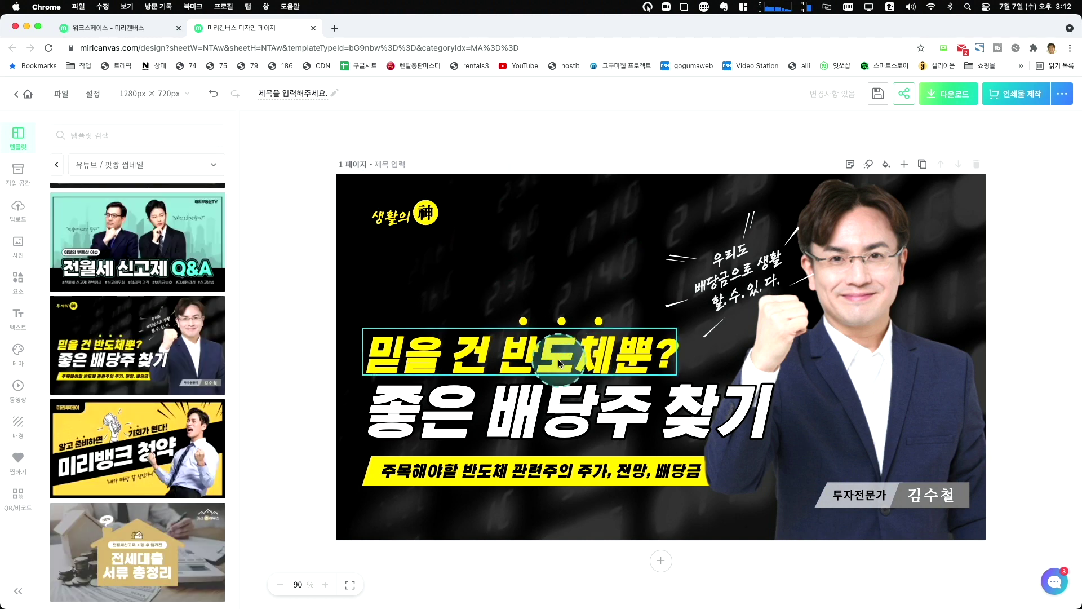
{"action": "left_click", "coordinate": [504, 357]}
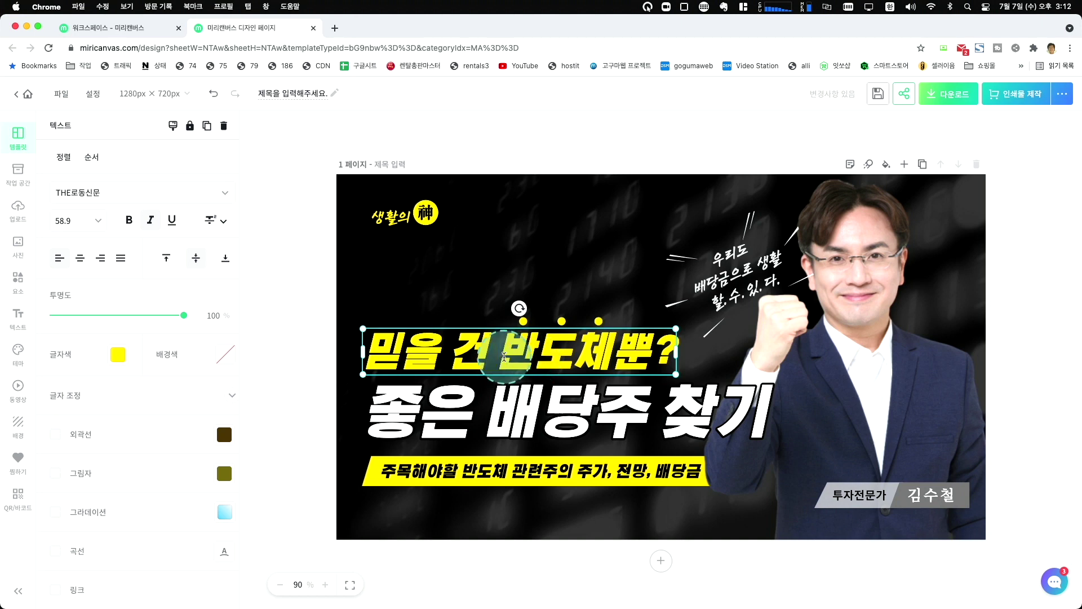
{"action": "left_click", "coordinate": [496, 410]}
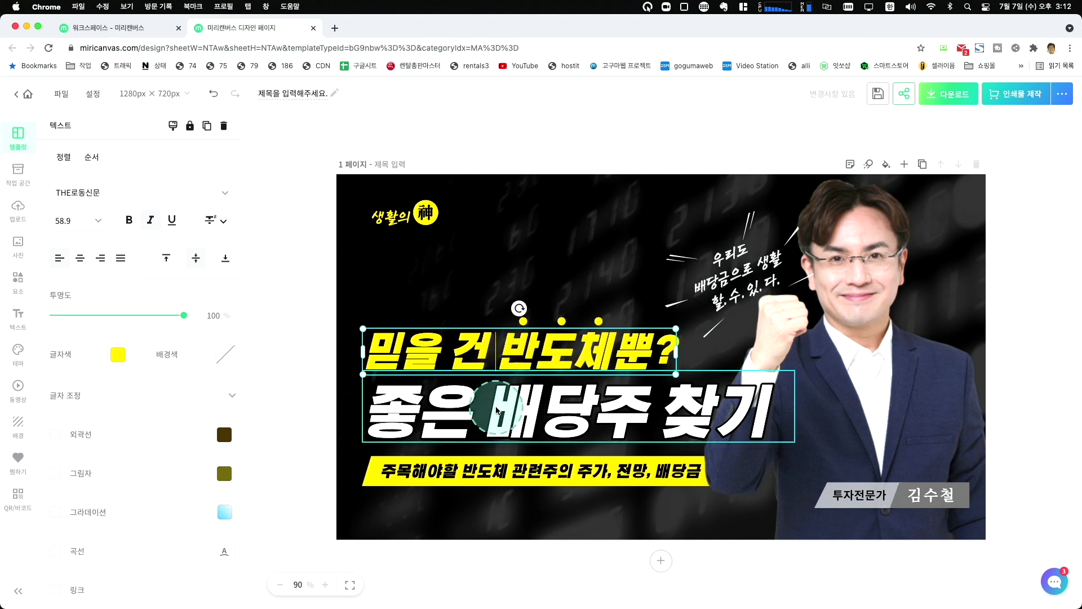
{"action": "double_click", "coordinate": [476, 358]}
{"action": "left_click", "coordinate": [587, 354]}
{"action": "left_click", "coordinate": [830, 361]}
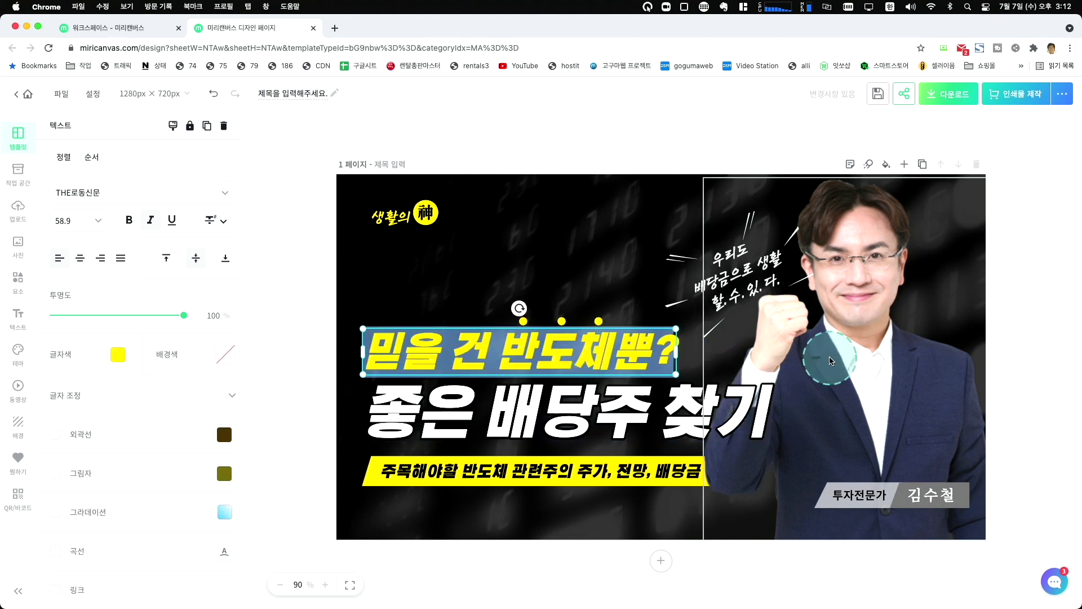
{"action": "type", "text": "편히"}
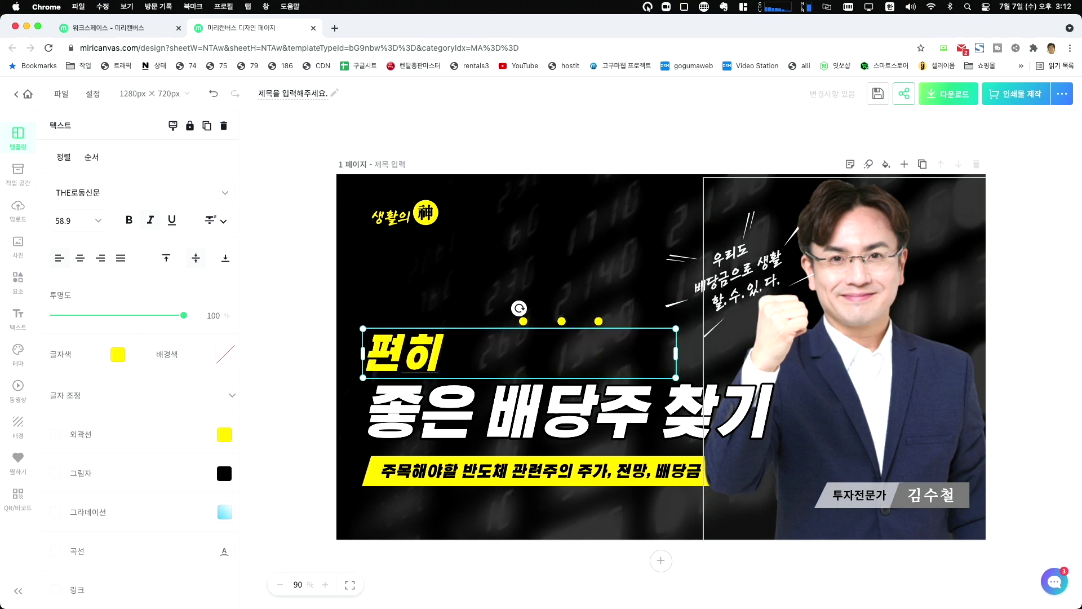
{"action": "key", "text": "BackSpace"}
{"action": "type", "text": "리한 생활"}
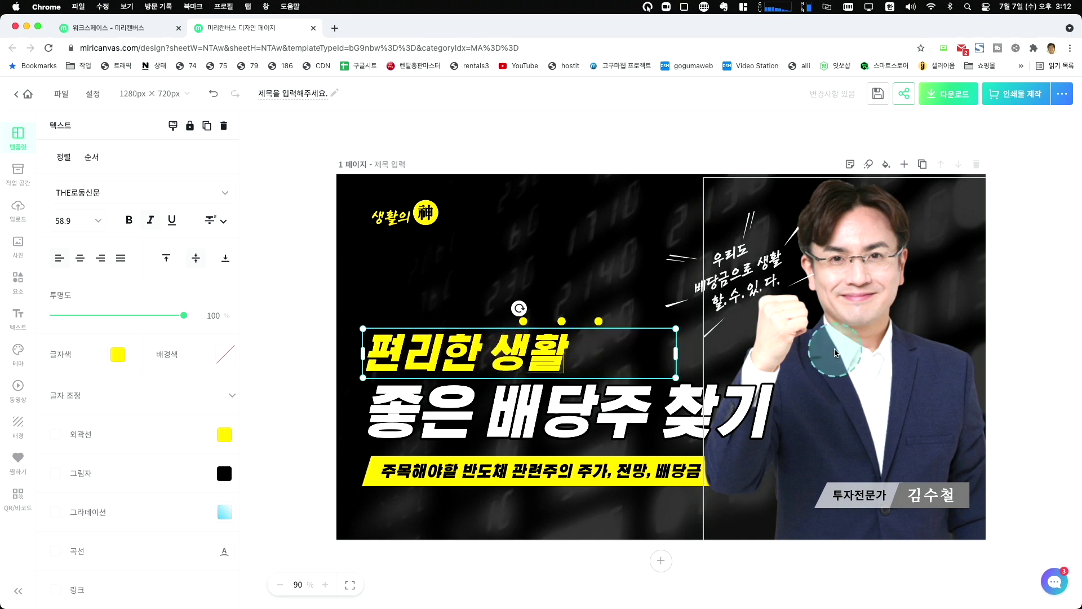
{"action": "left_click", "coordinate": [567, 323]}
Rearrange the yellow dots above the headline.
{"action": "left_click", "coordinate": [562, 322]}
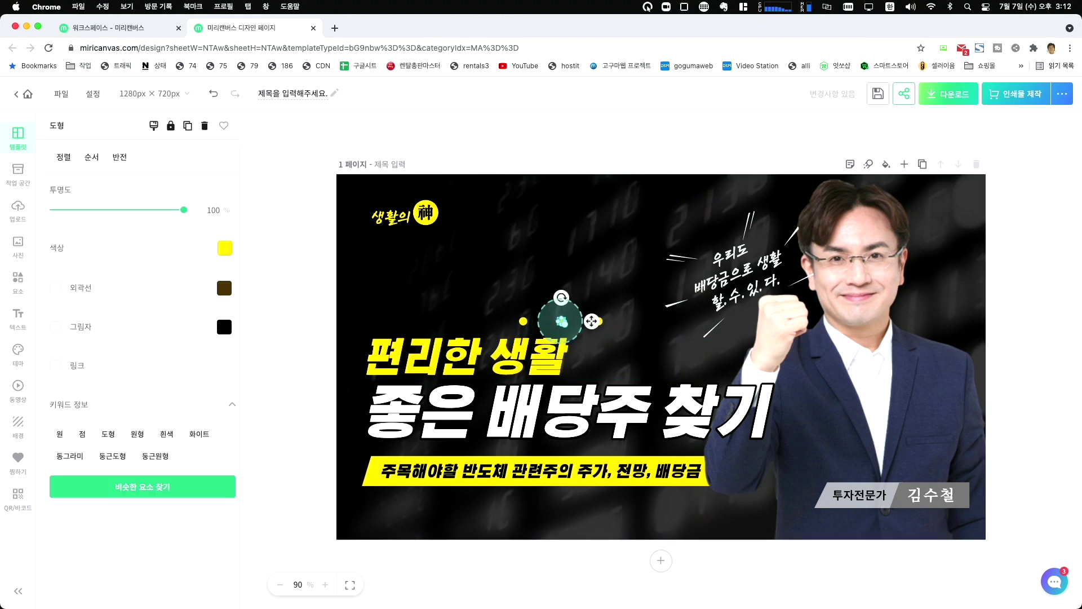
{"action": "left_click", "coordinate": [524, 320]}
{"action": "left_click_drag", "start_coordinate": [520, 322], "coordinate": [514, 422]}
Retitle to 생활의 기술과 함께, widened to one line and moved above the subtitle bar.
{"action": "double_click", "coordinate": [514, 421]}
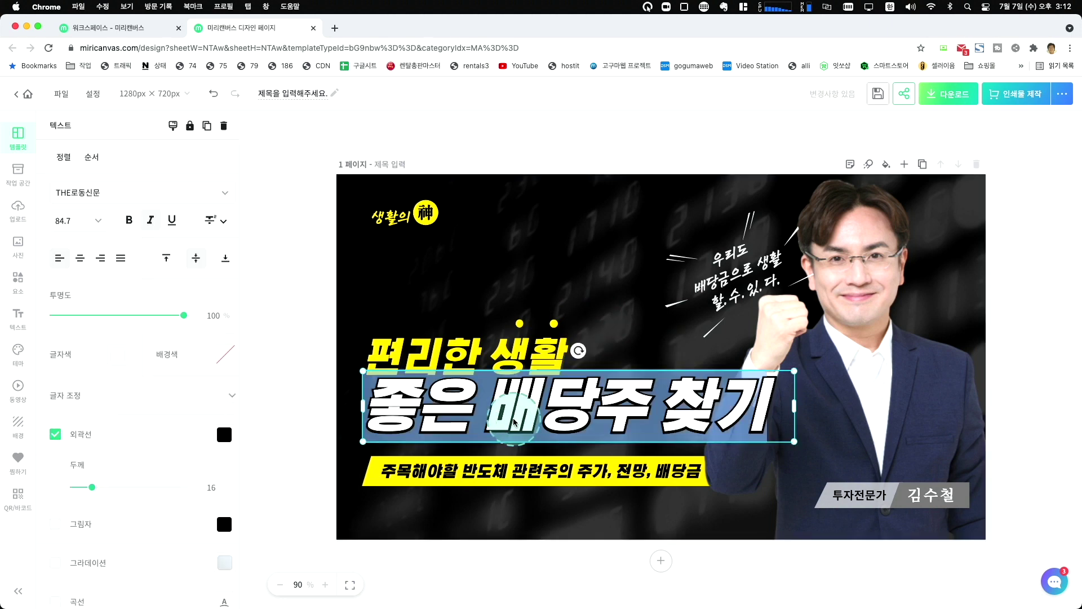
{"action": "type", "text": "생활의 기"}
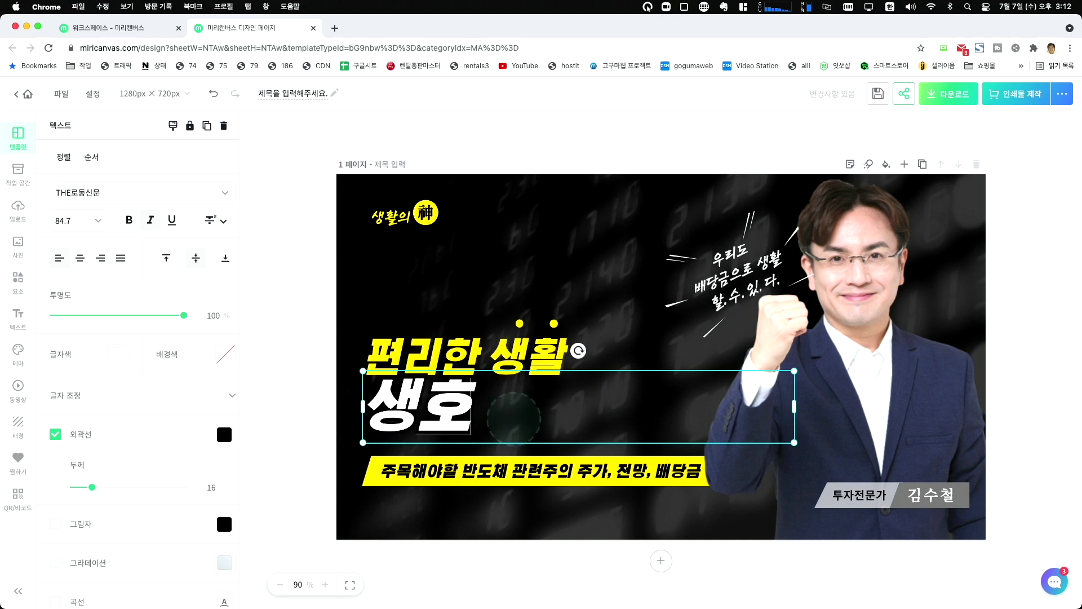
{"action": "type", "text": "술과 함께"}
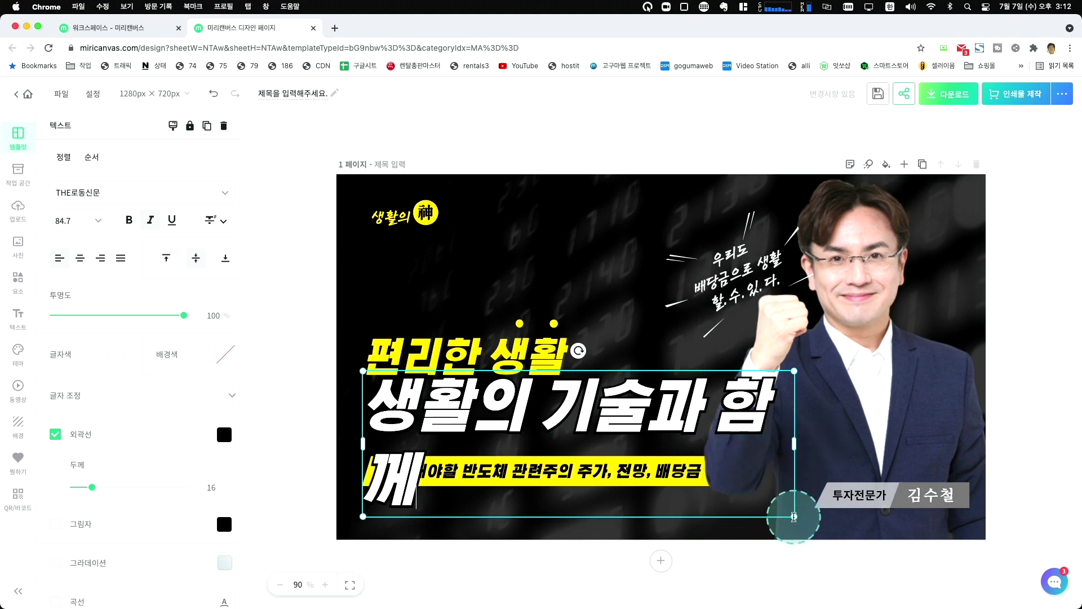
{"action": "left_click_drag", "start_coordinate": [800, 457], "coordinate": [802, 462]}
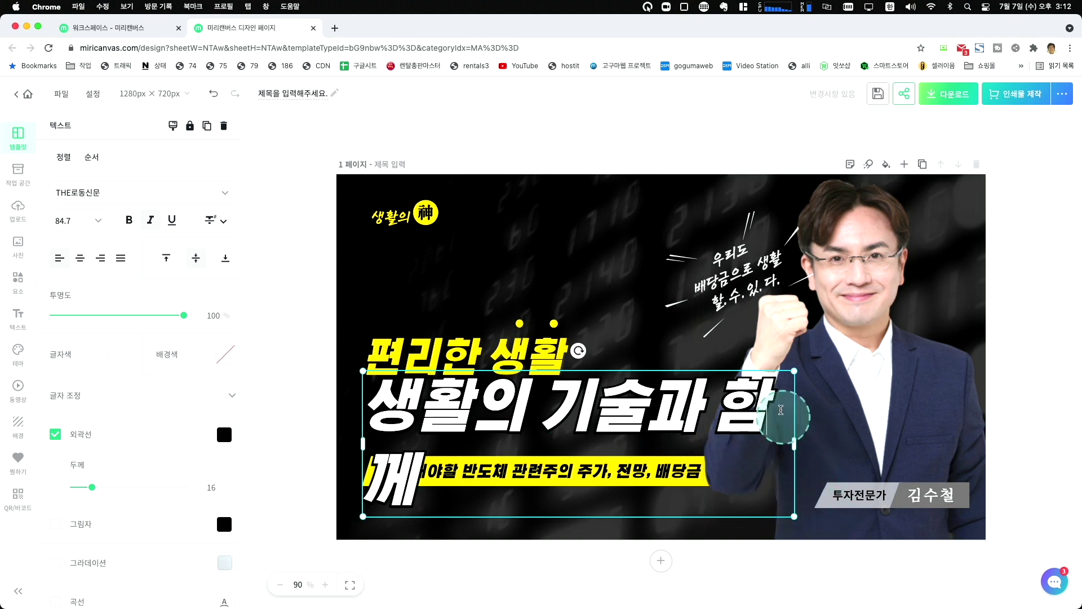
{"action": "left_click", "coordinate": [740, 364]}
{"action": "left_click", "coordinate": [555, 379]}
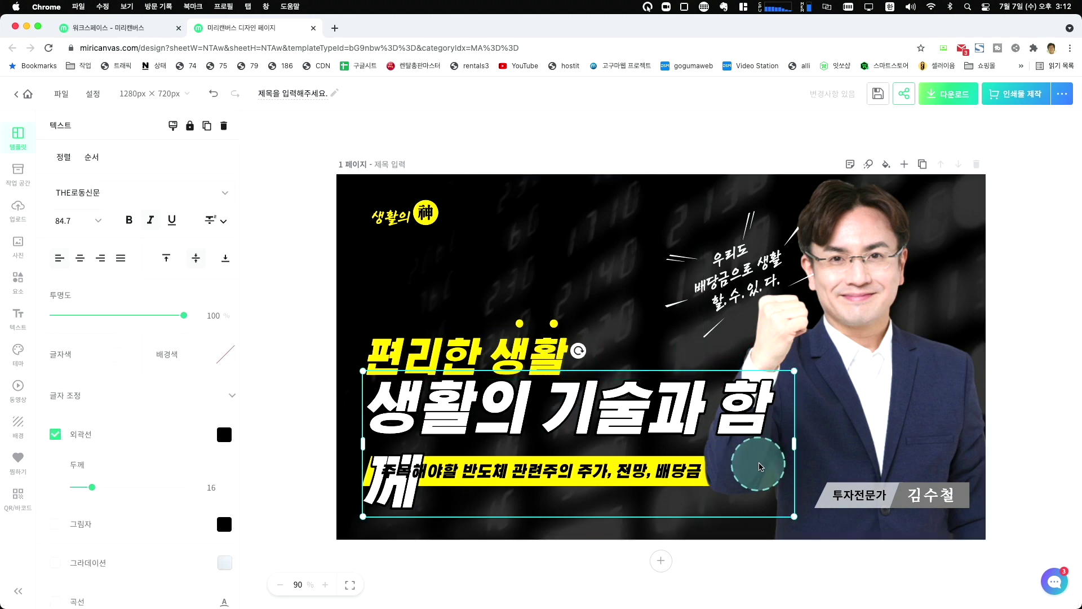
{"action": "left_click_drag", "start_coordinate": [795, 370], "coordinate": [801, 368]}
{"action": "left_click_drag", "start_coordinate": [804, 437], "coordinate": [872, 442]}
{"action": "left_click", "coordinate": [449, 449]}
{"action": "left_click_drag", "start_coordinate": [449, 449], "coordinate": [448, 422]}
Change the yellow subtitle to 셀프 인테리어, IOT.
{"action": "left_click", "coordinate": [451, 472]}
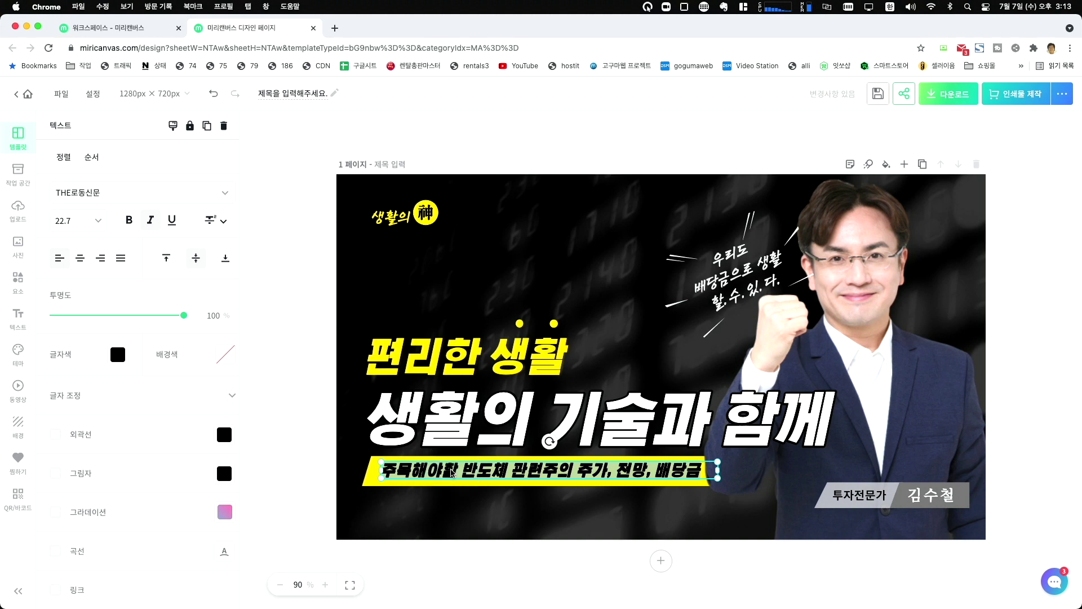
{"action": "type", "text": "세"}
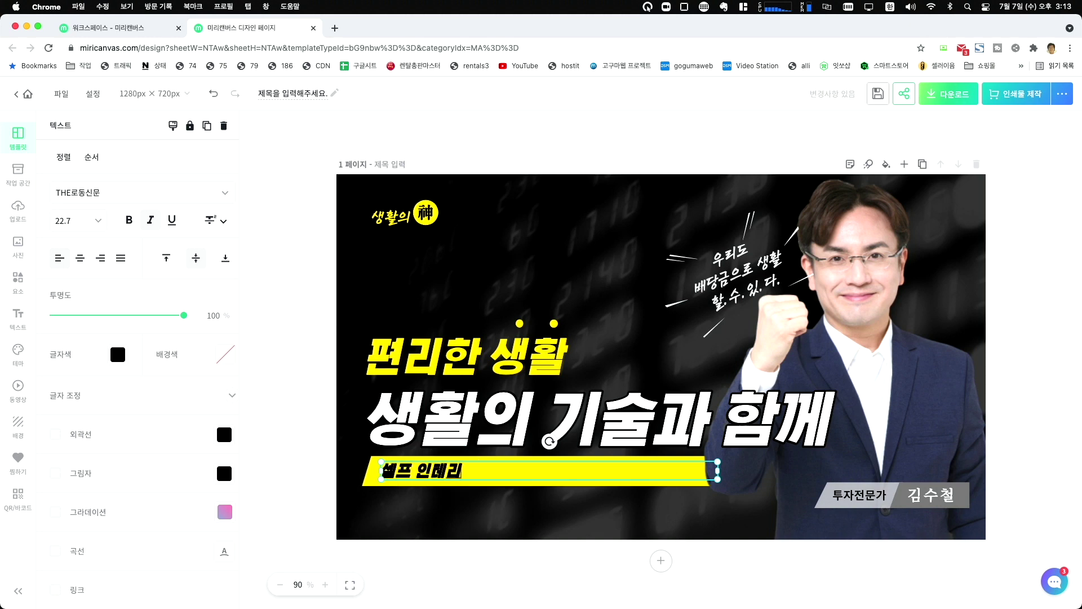
{"action": "type", "text": "프 인테리어,"}
{"action": "left_click", "coordinate": [451, 471]}
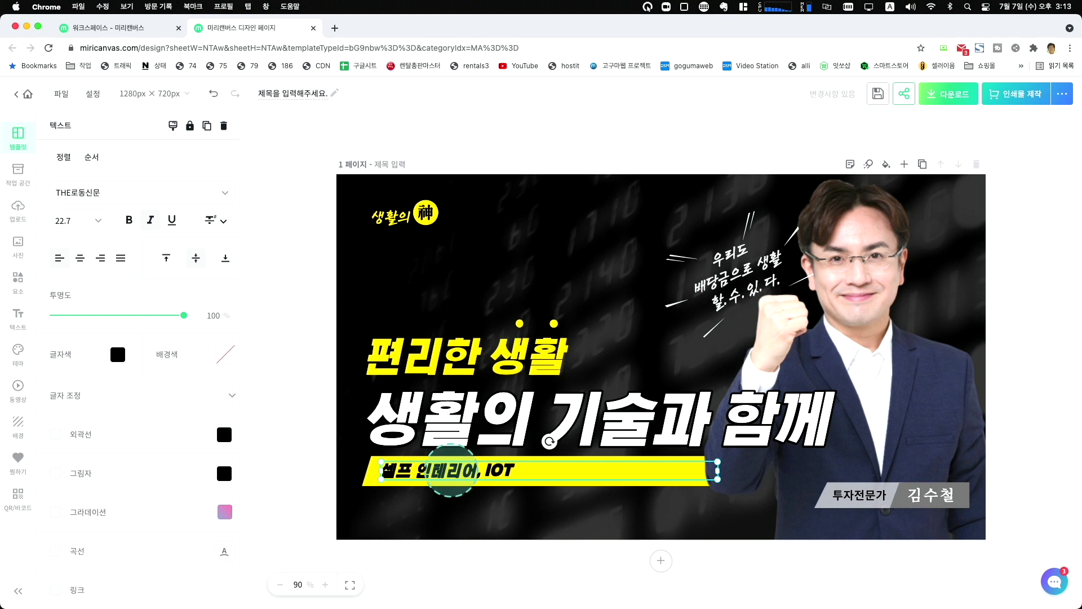
{"action": "left_click", "coordinate": [872, 495]}
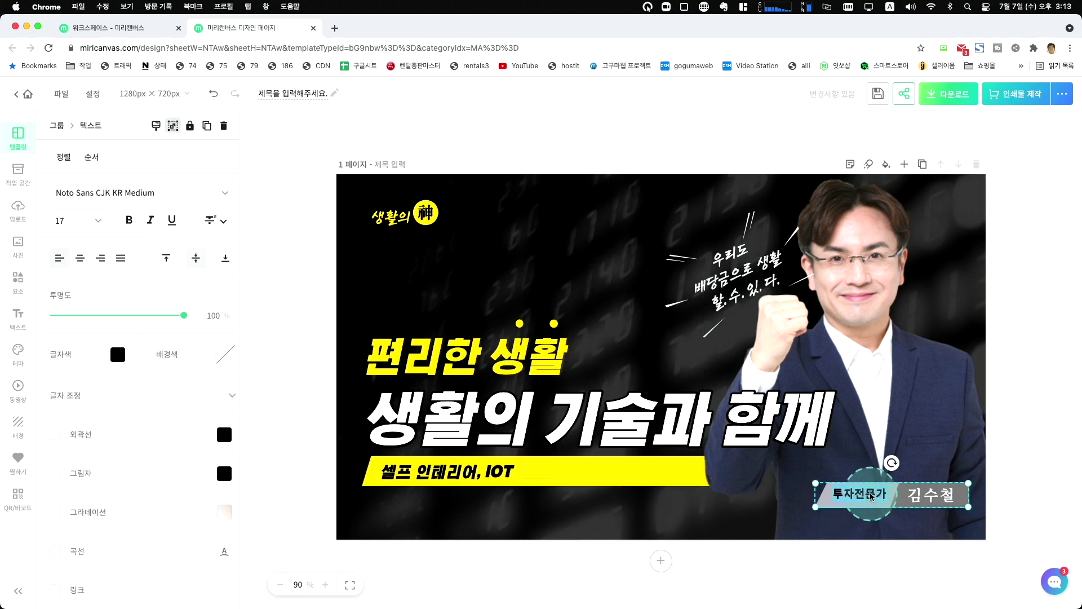
Replace the presenter's name on the name tag with a new name in Korean.
{"action": "left_click", "coordinate": [912, 494]}
{"action": "double_click", "coordinate": [911, 493]}
{"action": "type", "text": "rlawh"}
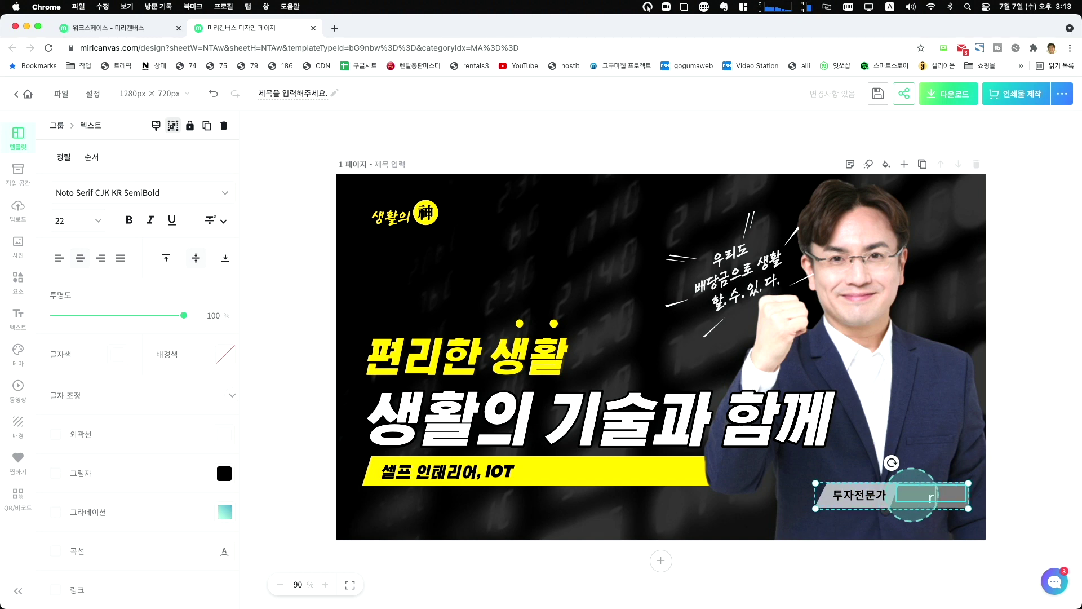
{"action": "key", "text": "BackSpace"}
{"action": "key", "text": "BackSpace"}
{"action": "key", "text": "BackSpace"}
{"action": "key", "text": "BackSpace"}
{"action": "key", "text": "ctrl+space"}
{"action": "left_click", "coordinate": [913, 550]}
Change the name tag's 투자전문가 label to 생활전문가.
{"action": "left_click", "coordinate": [913, 497]}
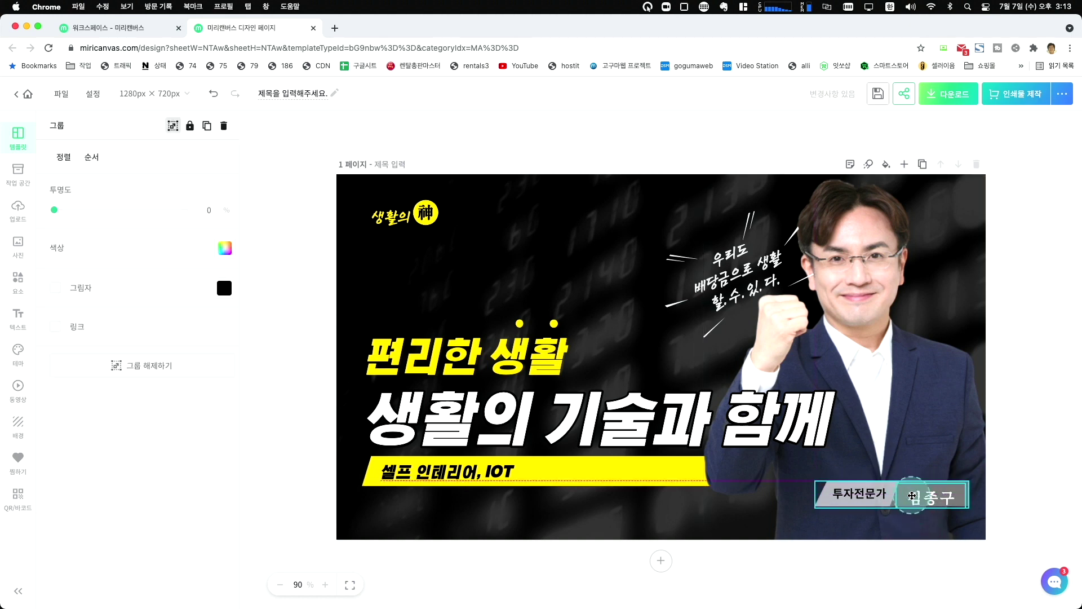
{"action": "left_click", "coordinate": [855, 498]}
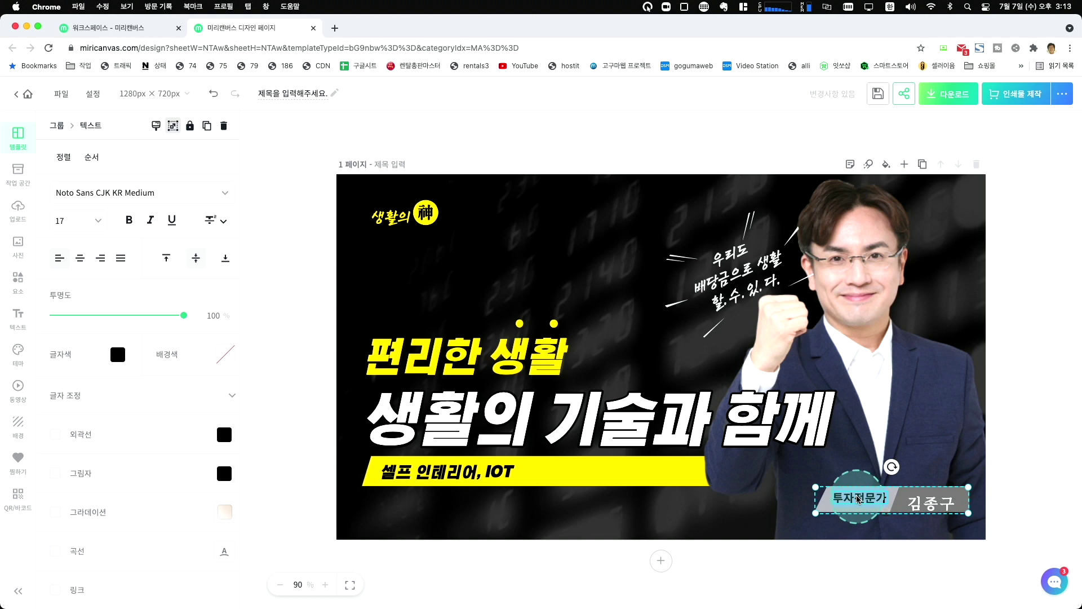
{"action": "double_click", "coordinate": [858, 499]}
{"action": "type", "text": "ㅇ"}
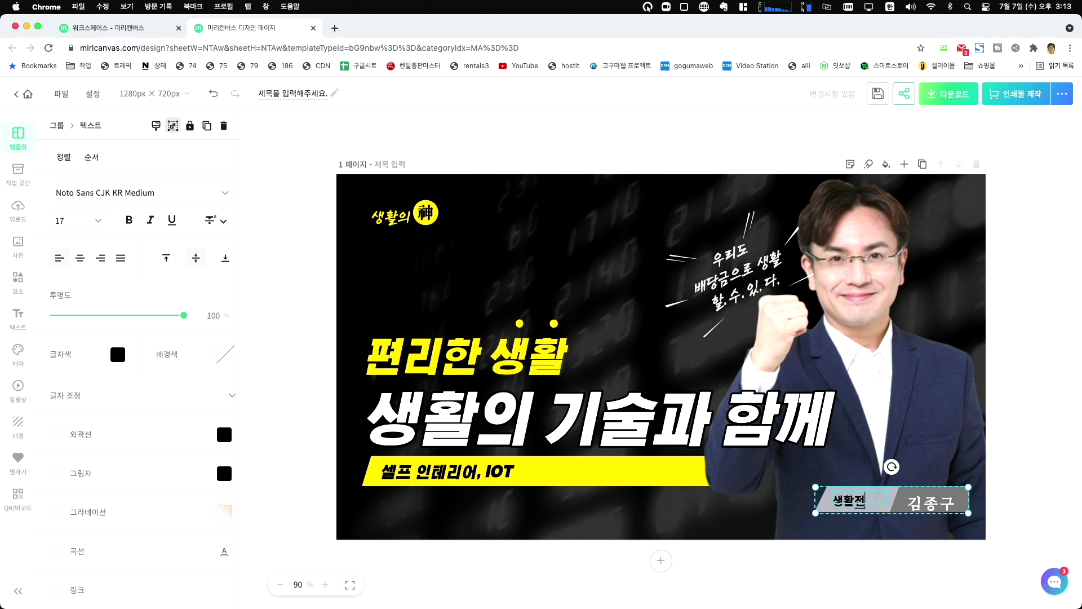
{"action": "type", "text": "ㅐㅇ활전문가"}
{"action": "left_click", "coordinate": [821, 560]}
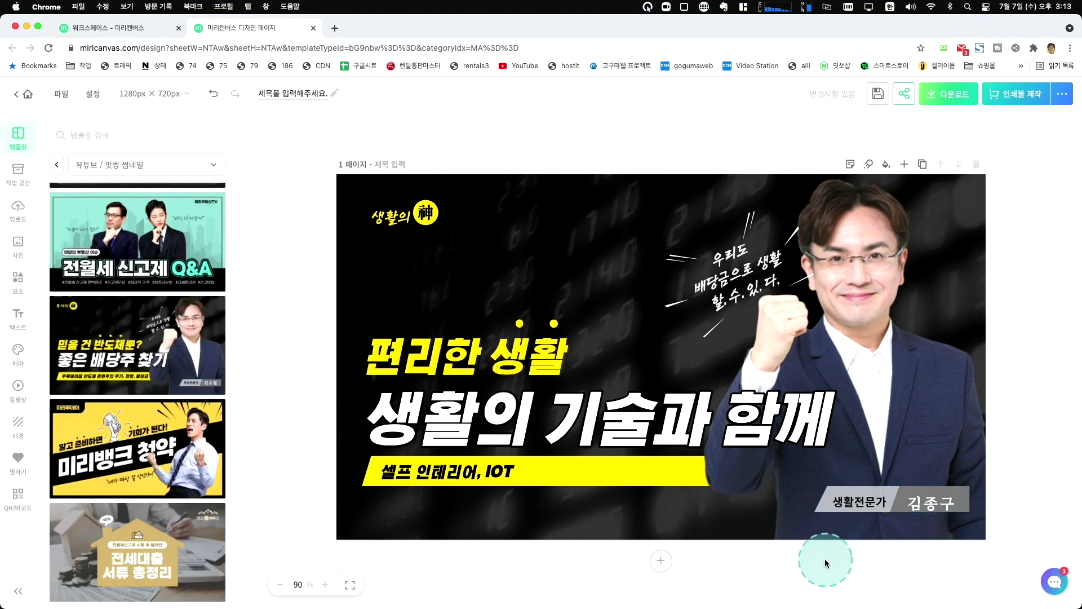
Make the speech bubble read 내힘으로 편한 생활 instead of 배당금으로.
{"action": "left_click", "coordinate": [726, 272]}
{"action": "left_click", "coordinate": [726, 271]}
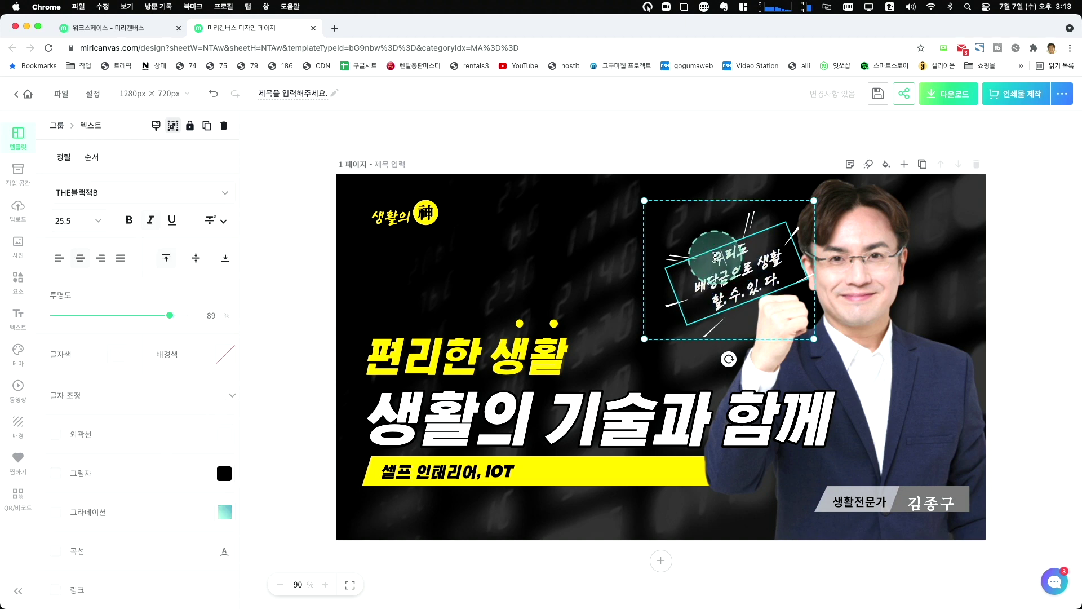
{"action": "type", "text": "내힘으로"}
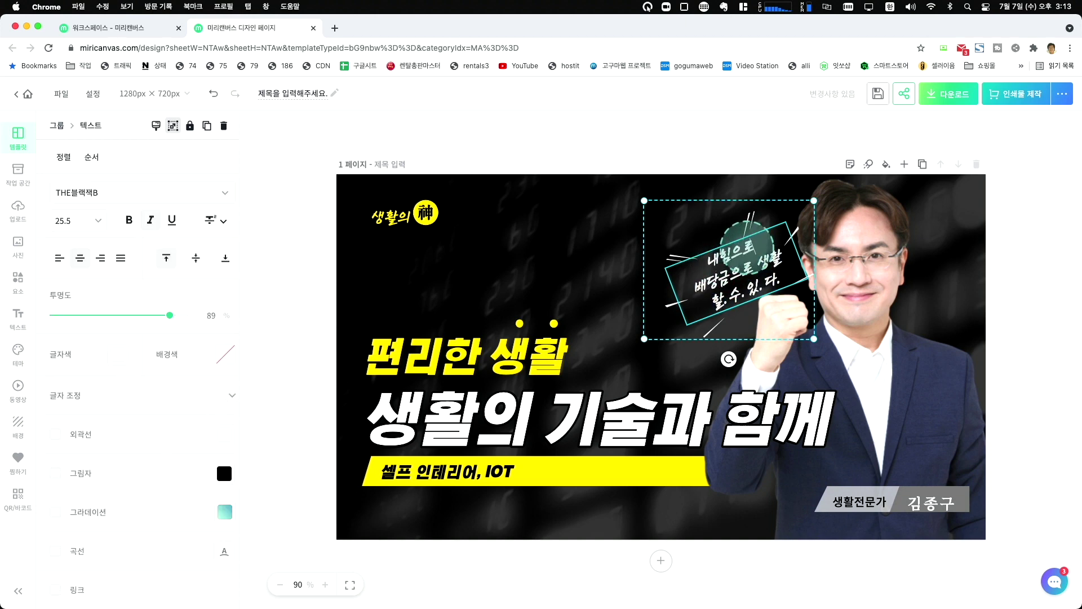
{"action": "double_click", "coordinate": [720, 277]}
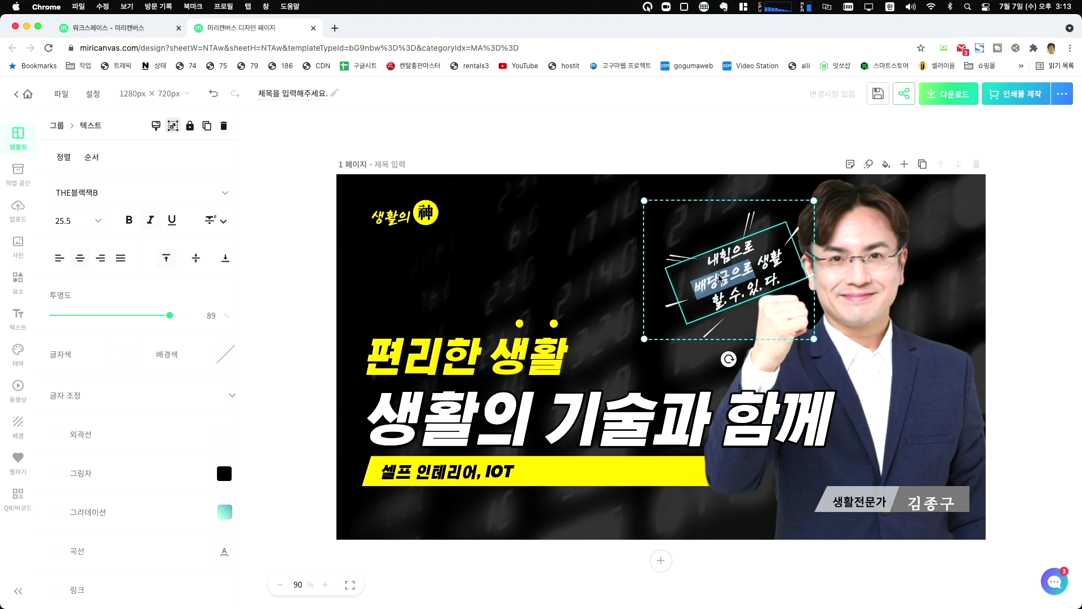
{"action": "type", "text": "고"}
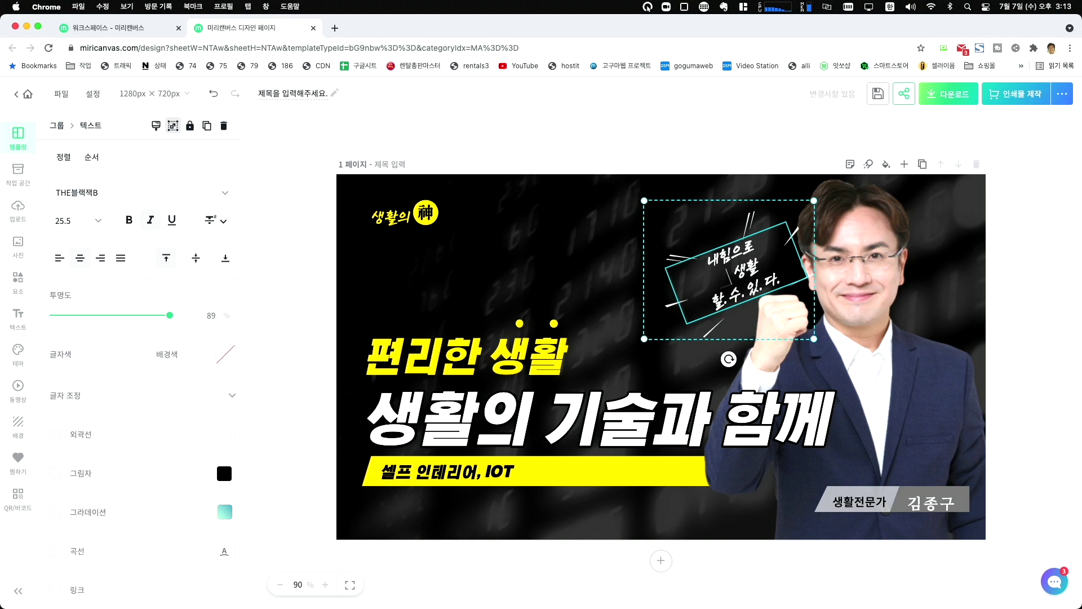
{"action": "left_click", "coordinate": [1013, 329]}
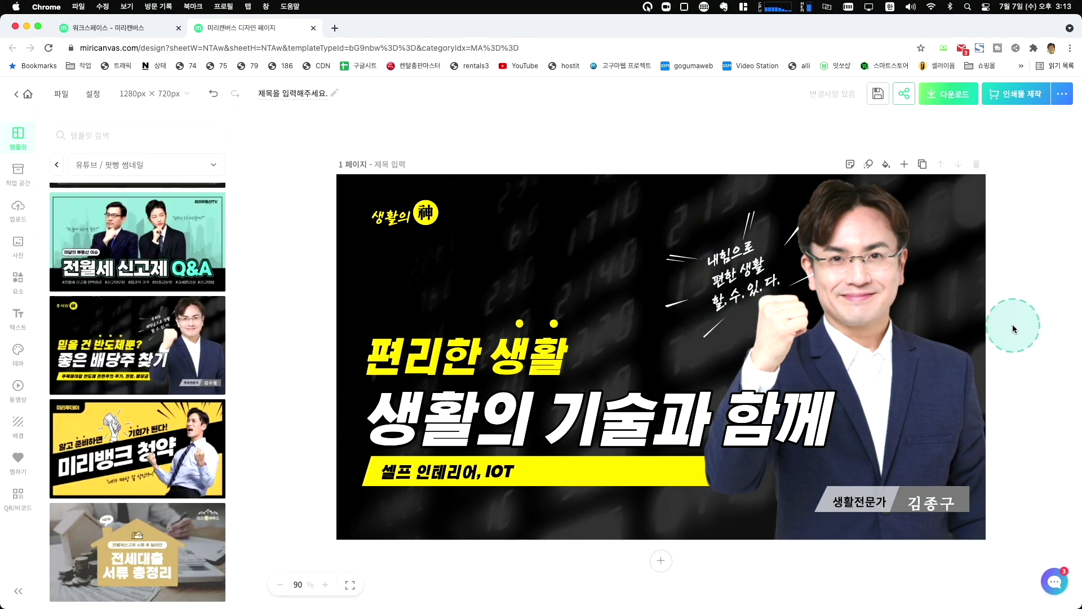
Try to select the locked photo of the man in the suit.
{"action": "left_click", "coordinate": [597, 408]}
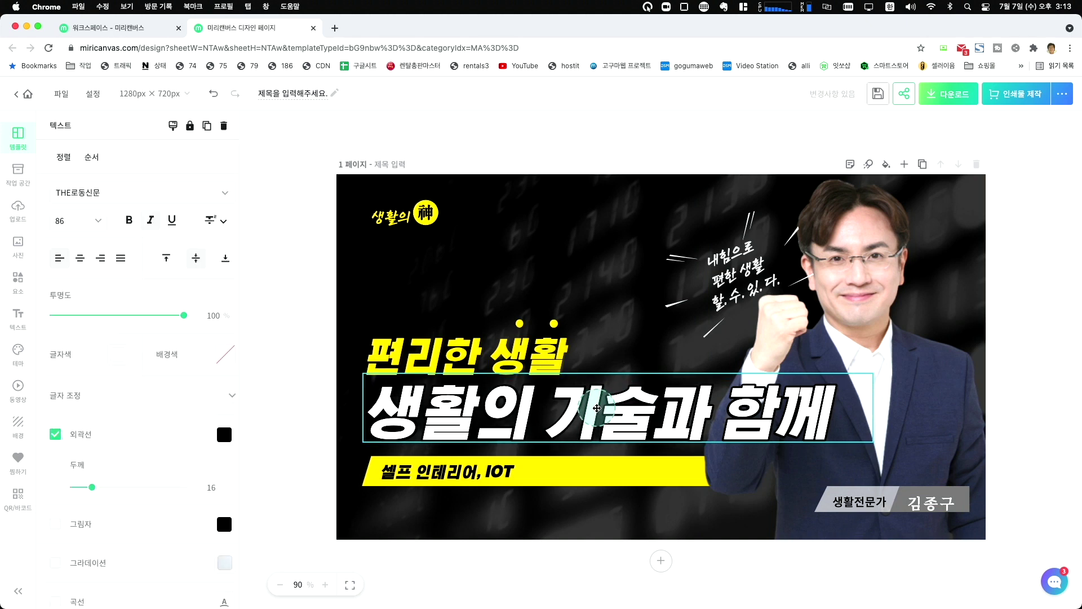
{"action": "left_click", "coordinate": [851, 300]}
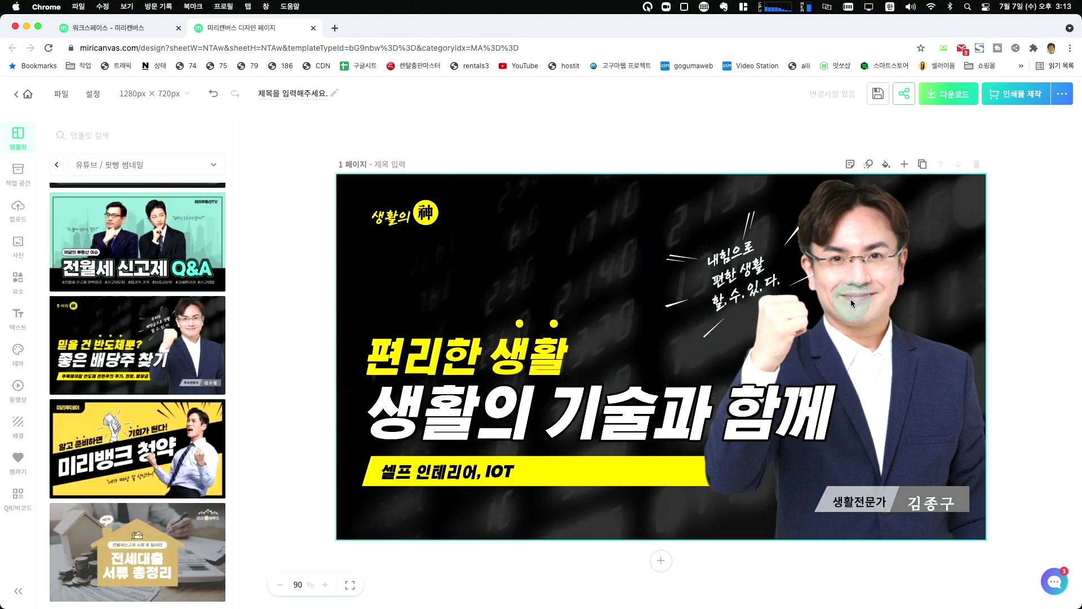
{"action": "left_click", "coordinate": [852, 301]}
{"action": "left_click", "coordinate": [846, 279]}
{"action": "left_click", "coordinate": [861, 355]}
{"action": "left_click", "coordinate": [895, 356]}
{"action": "left_click", "coordinate": [872, 345]}
{"action": "left_click", "coordinate": [863, 307]}
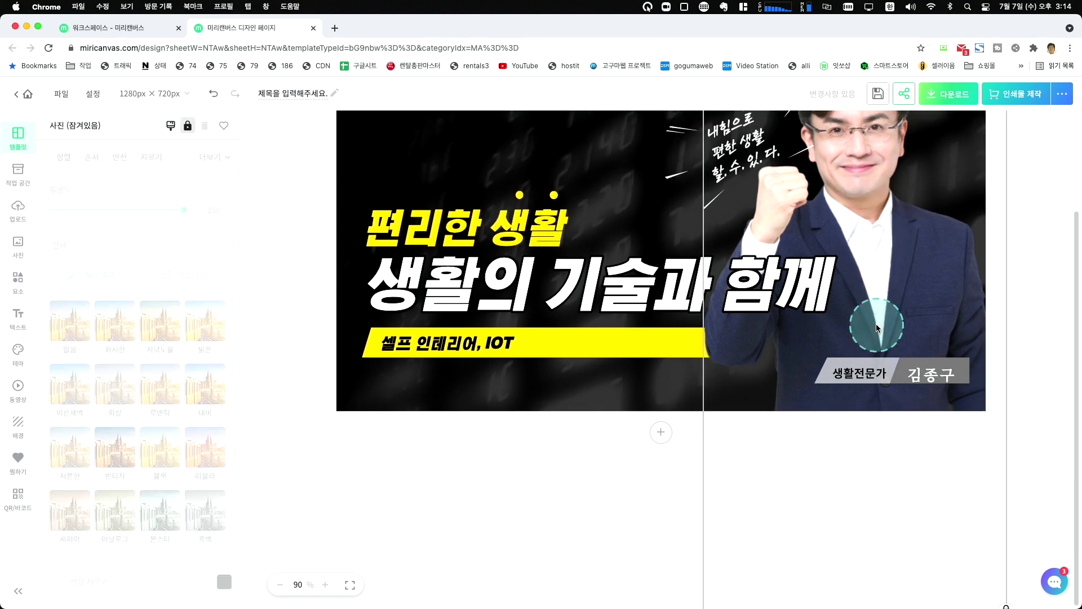
{"action": "scroll", "coordinate": [890, 358], "scroll_direction": "up", "scroll_amount": 3}
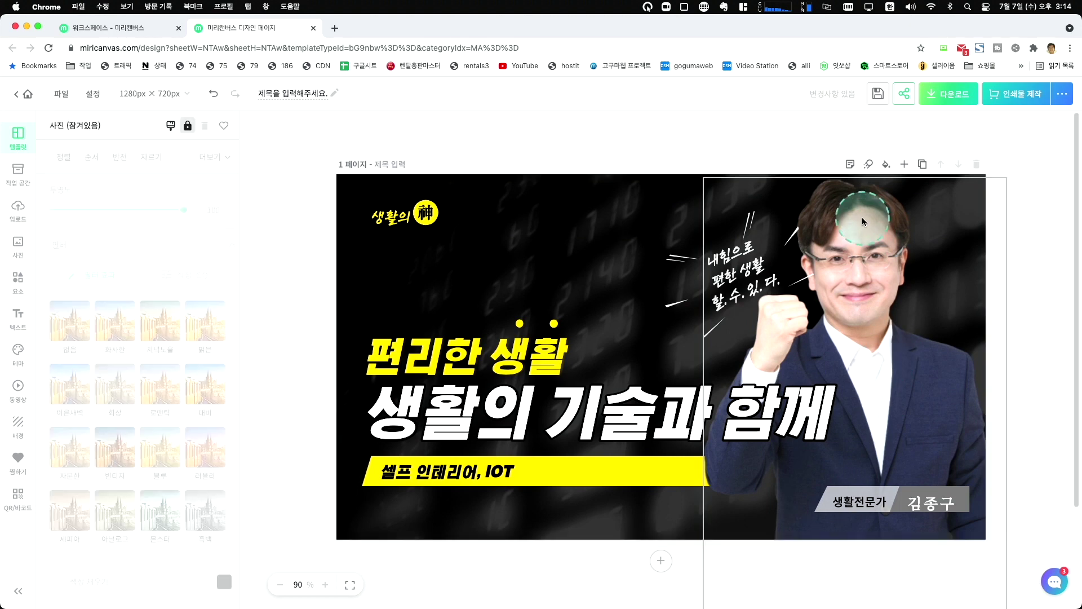
{"action": "left_click", "coordinate": [819, 242]}
{"action": "key", "text": "Escape"}
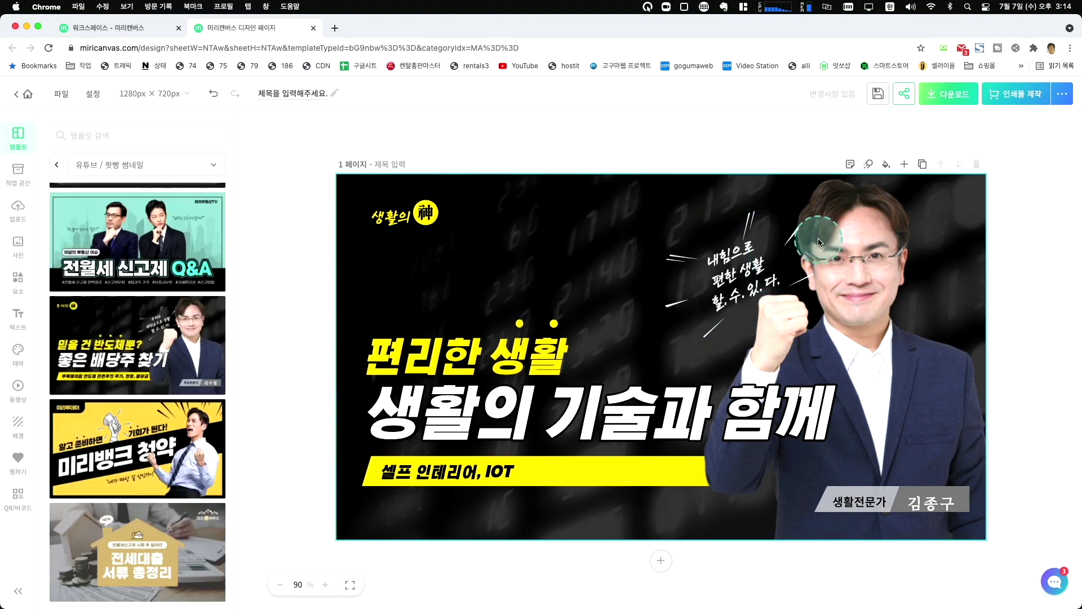
{"action": "left_click", "coordinate": [841, 183]}
{"action": "key", "text": "Escape"}
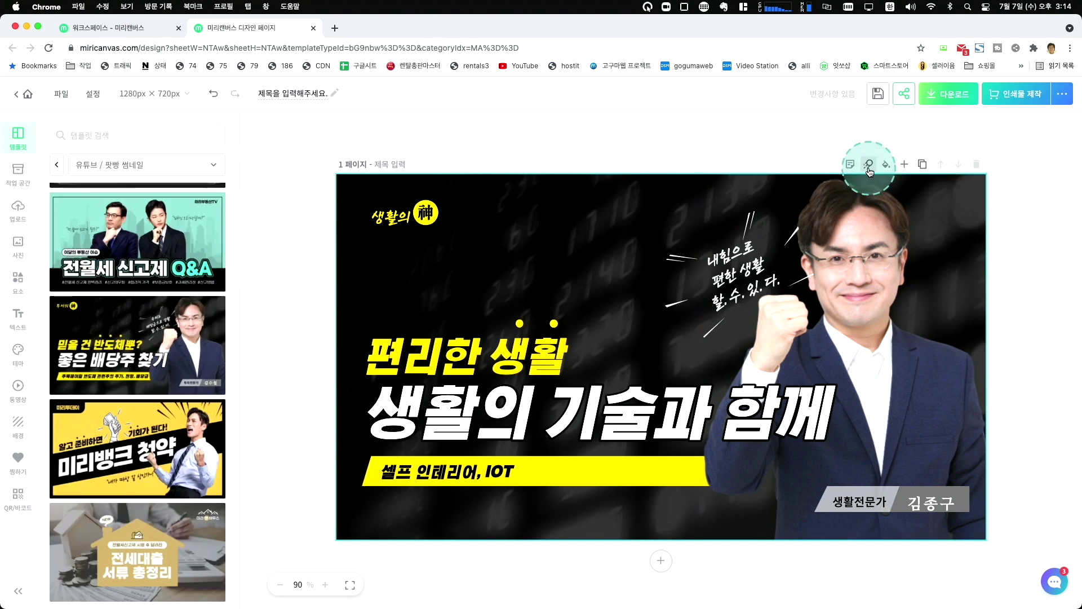
Unlock the man's photo via 잠금해제 and delete it from the thumbnail.
{"action": "left_click", "coordinate": [981, 194]}
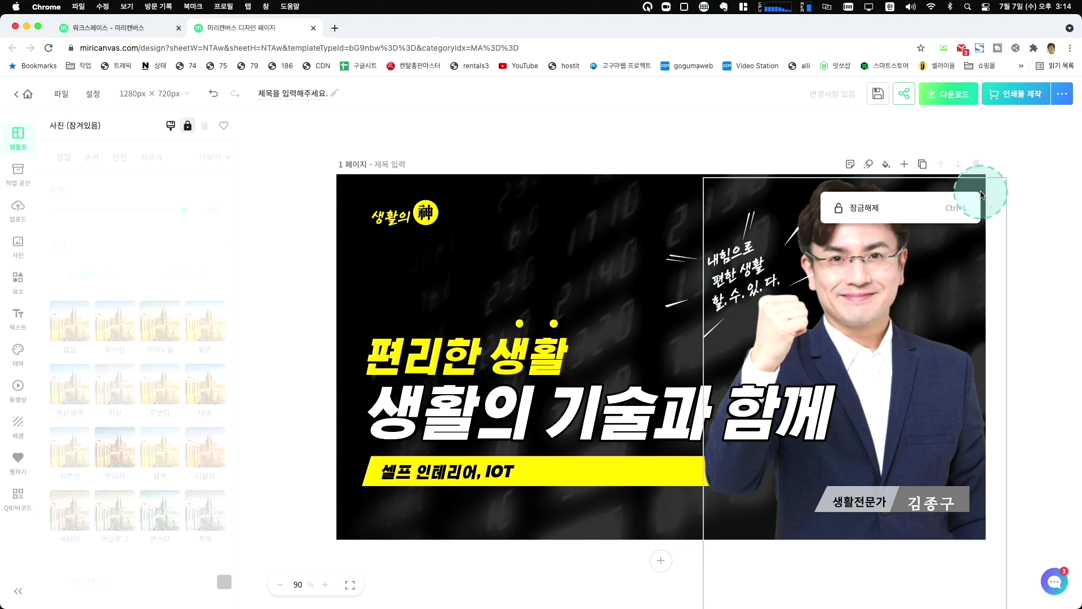
{"action": "left_click", "coordinate": [871, 208]}
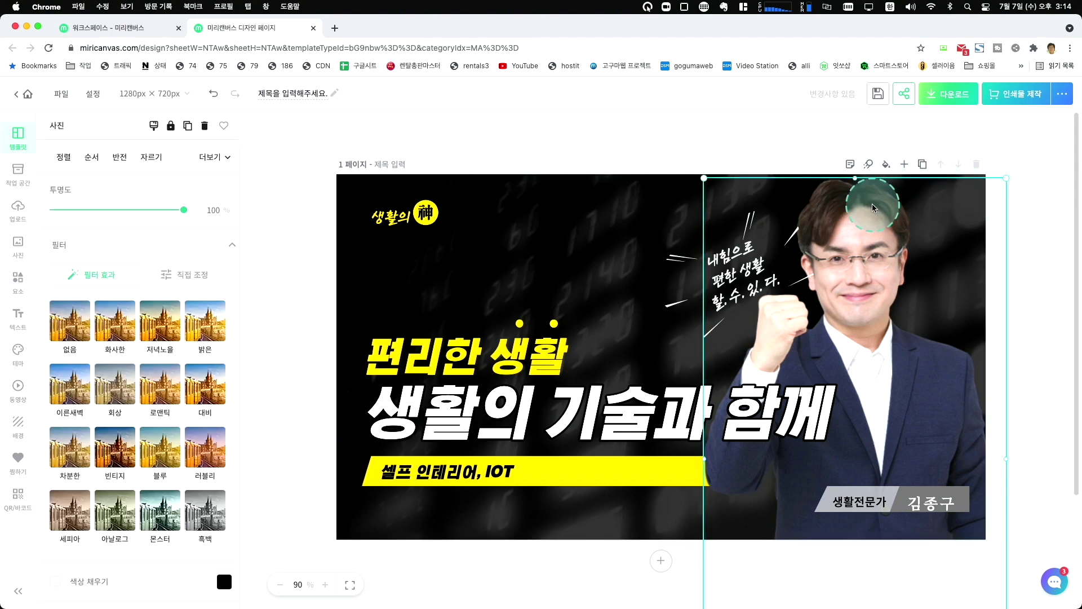
{"action": "right_click", "coordinate": [872, 241]}
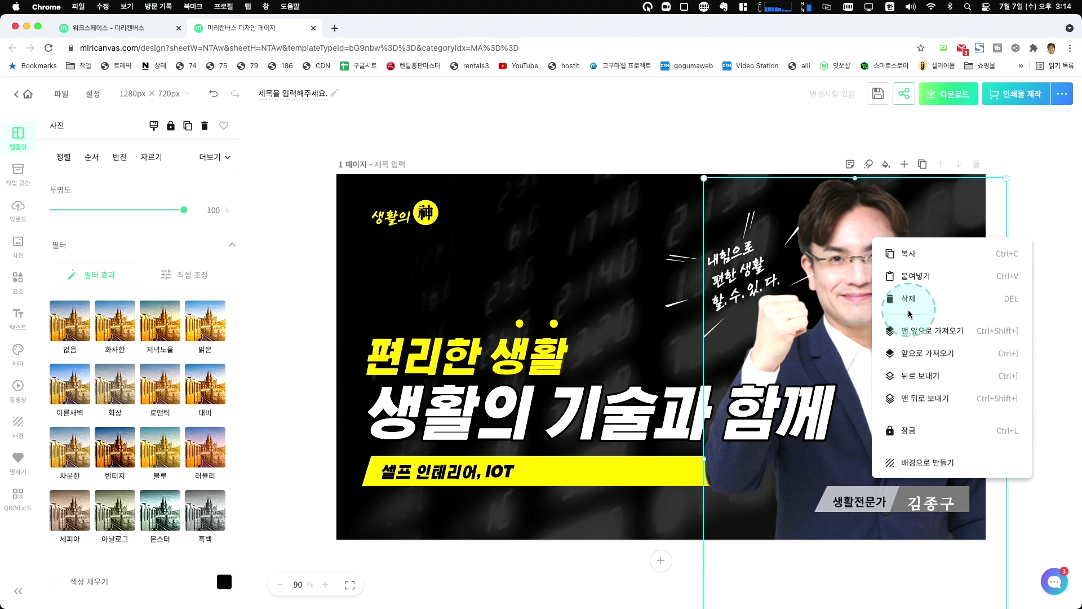
{"action": "left_click", "coordinate": [909, 430]}
{"action": "left_click", "coordinate": [871, 292]}
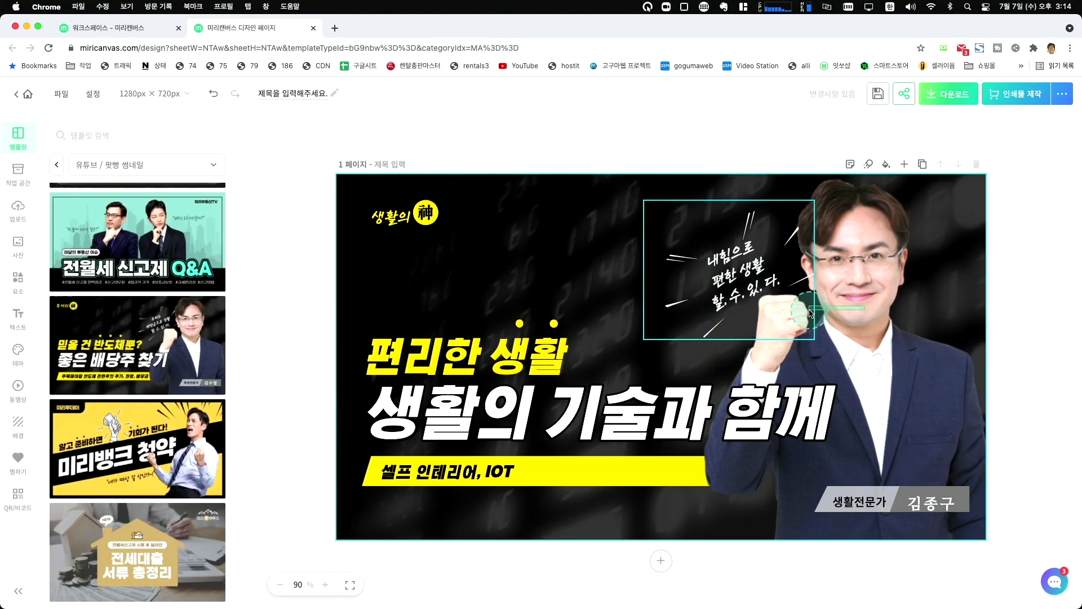
{"action": "left_click", "coordinate": [871, 292]}
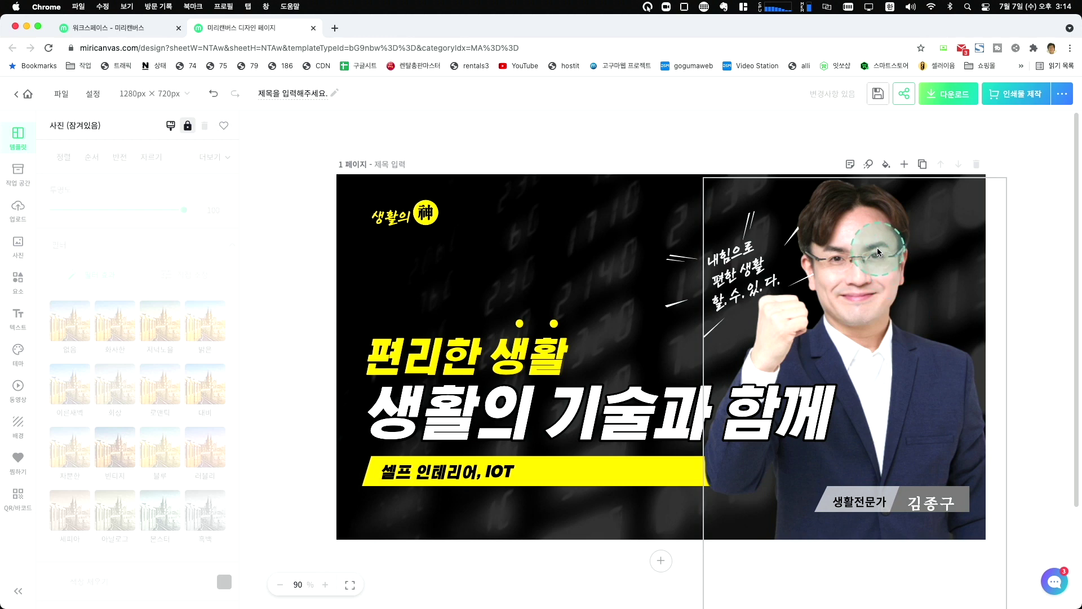
{"action": "left_click", "coordinate": [877, 249]}
{"action": "right_click", "coordinate": [871, 247]}
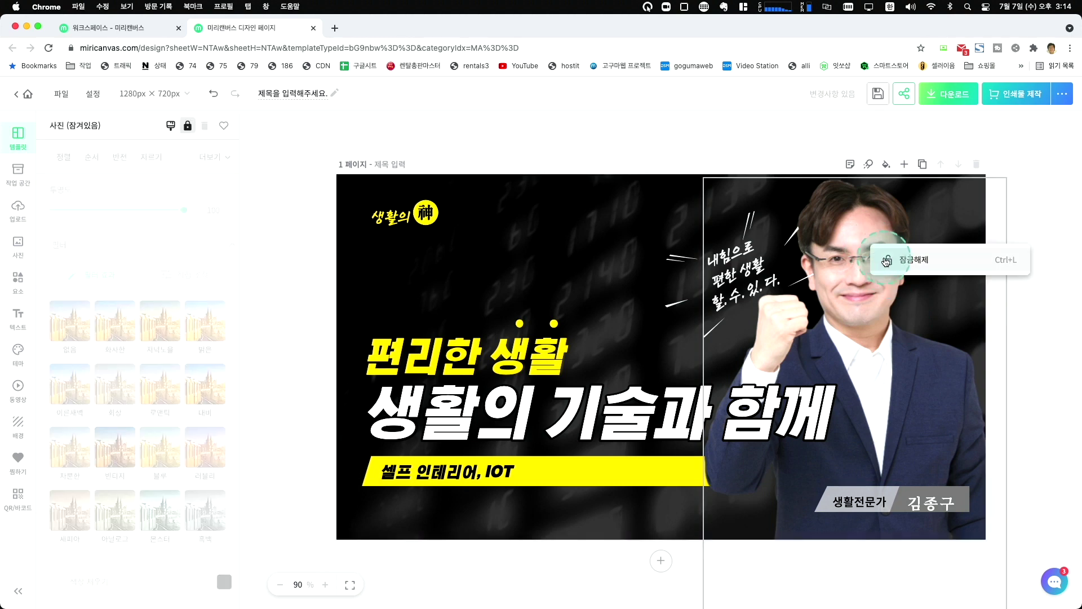
{"action": "left_click", "coordinate": [887, 261]}
{"action": "mouse_move", "coordinate": [874, 260]}
{"action": "left_mouse_down"}
{"action": "mouse_move", "coordinate": [886, 255]}
{"action": "mouse_move", "coordinate": [868, 277]}
{"action": "left_mouse_up"}
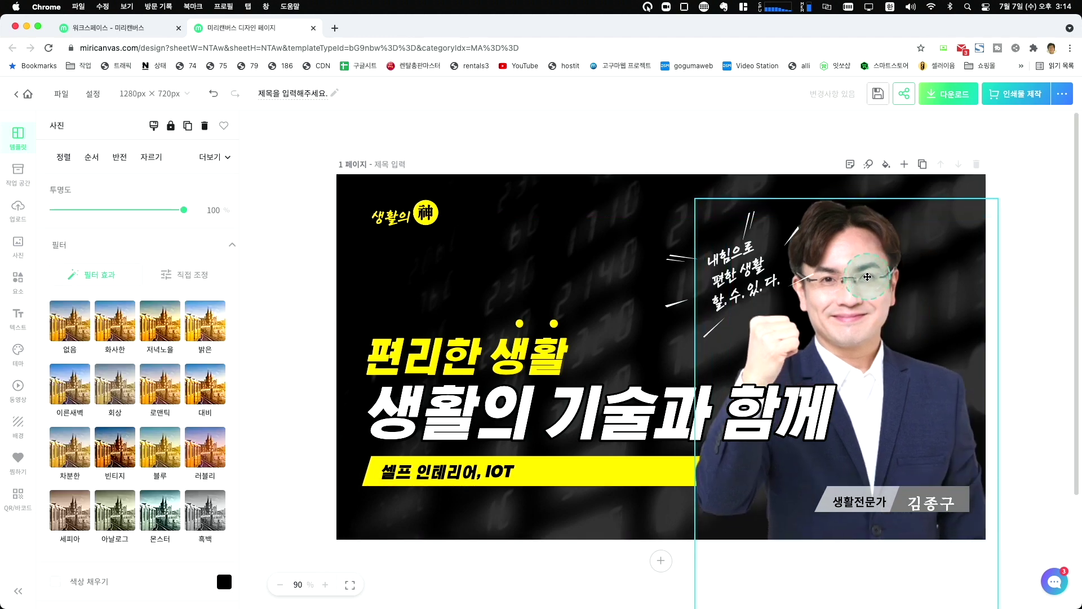
{"action": "key", "text": "Delete"}
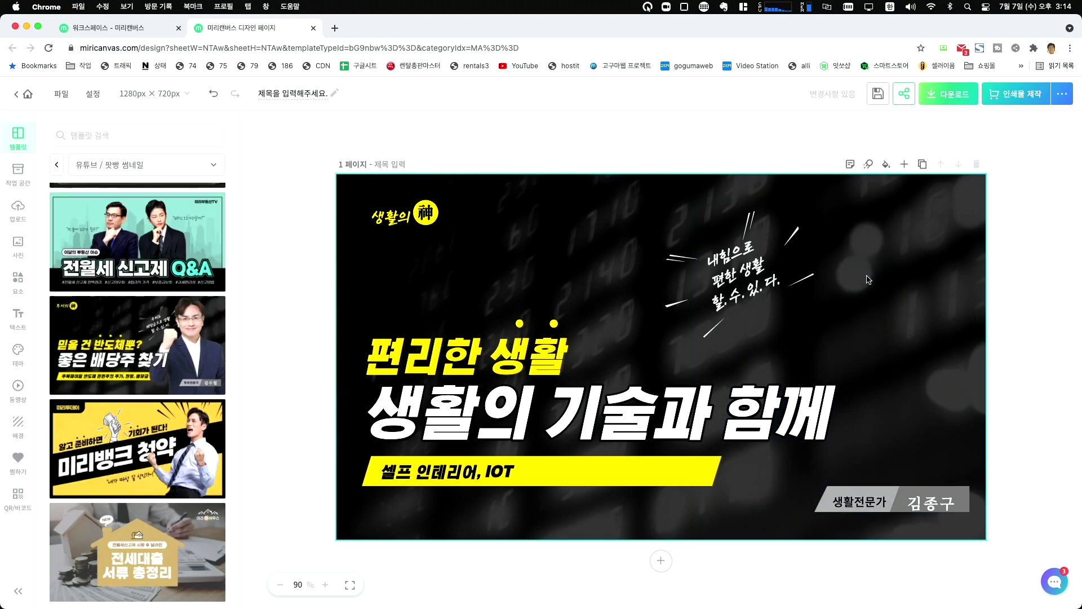
Browse templates and cancel replacing the page with the 경력이력서 template.
{"action": "left_click", "coordinate": [870, 281]}
{"action": "left_click", "coordinate": [881, 283]}
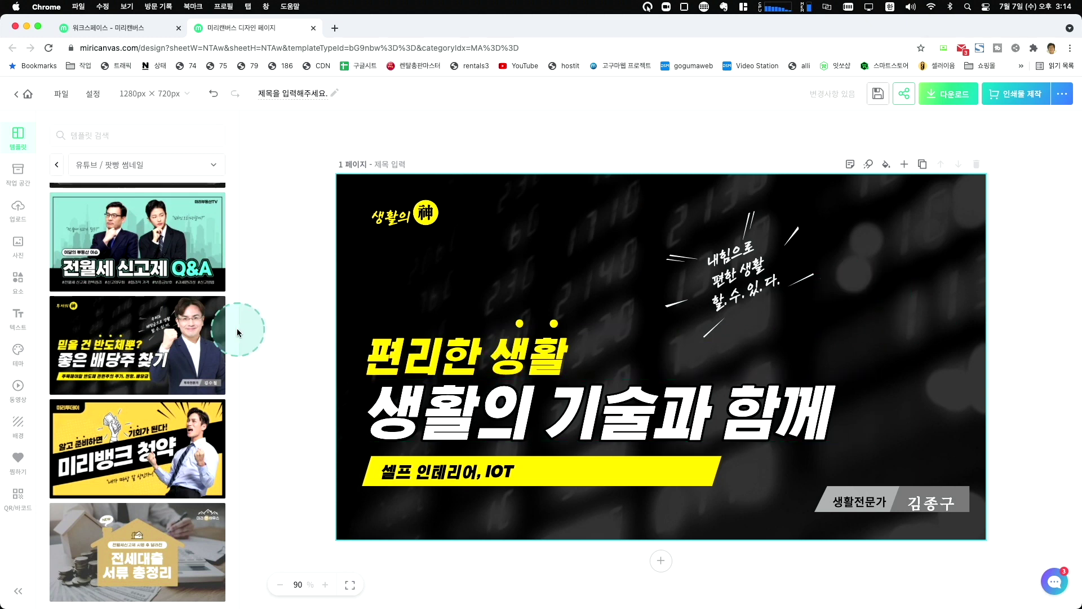
{"action": "scroll", "coordinate": [176, 332], "scroll_direction": "down", "scroll_amount": 5}
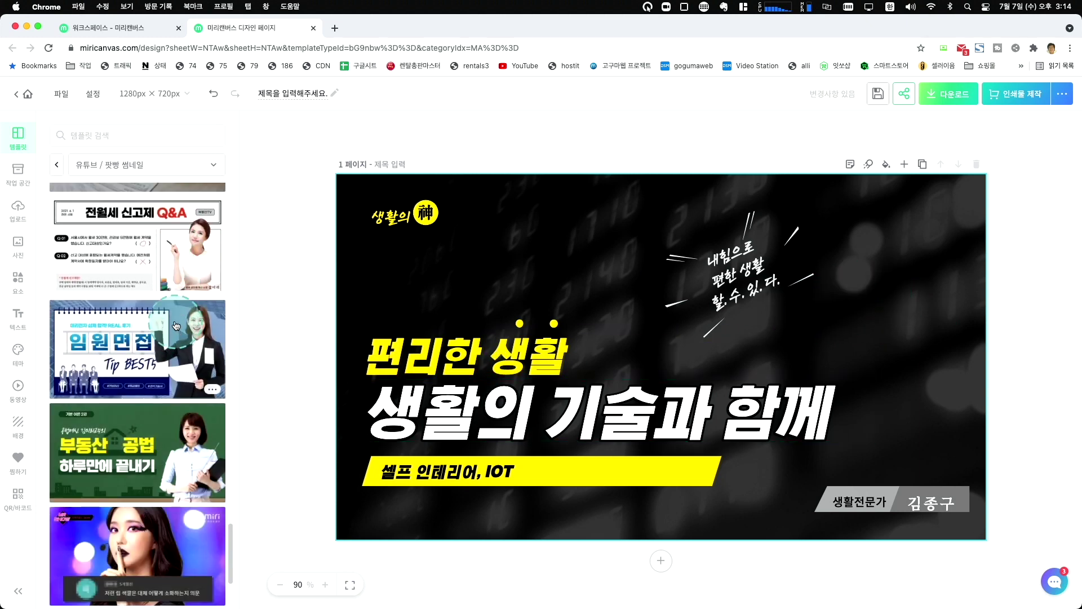
{"action": "scroll", "coordinate": [176, 326], "scroll_direction": "down", "scroll_amount": 5}
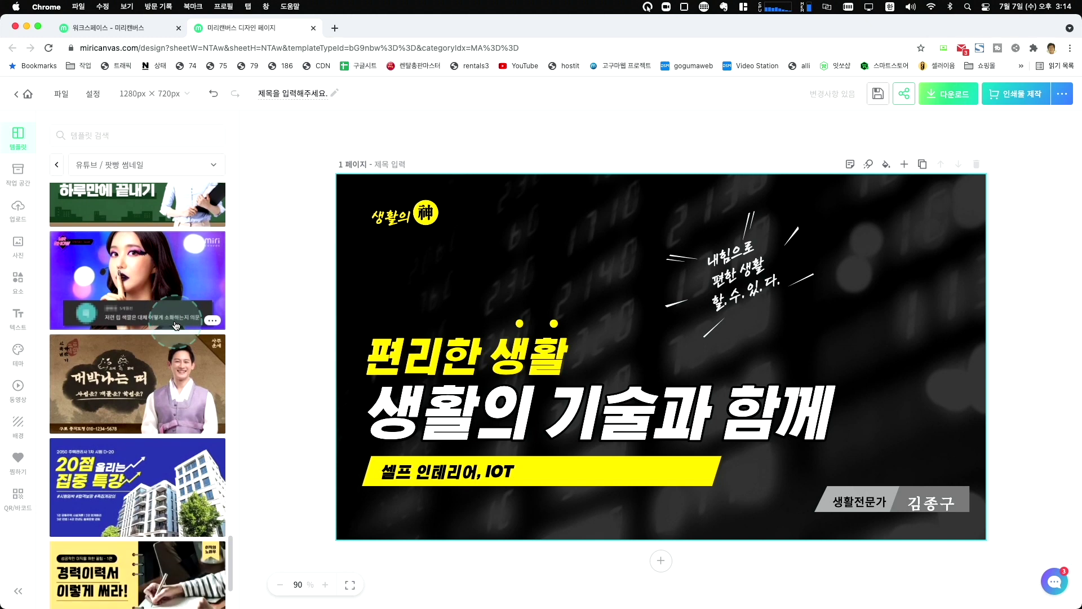
{"action": "scroll", "coordinate": [177, 326], "scroll_direction": "down", "scroll_amount": 5}
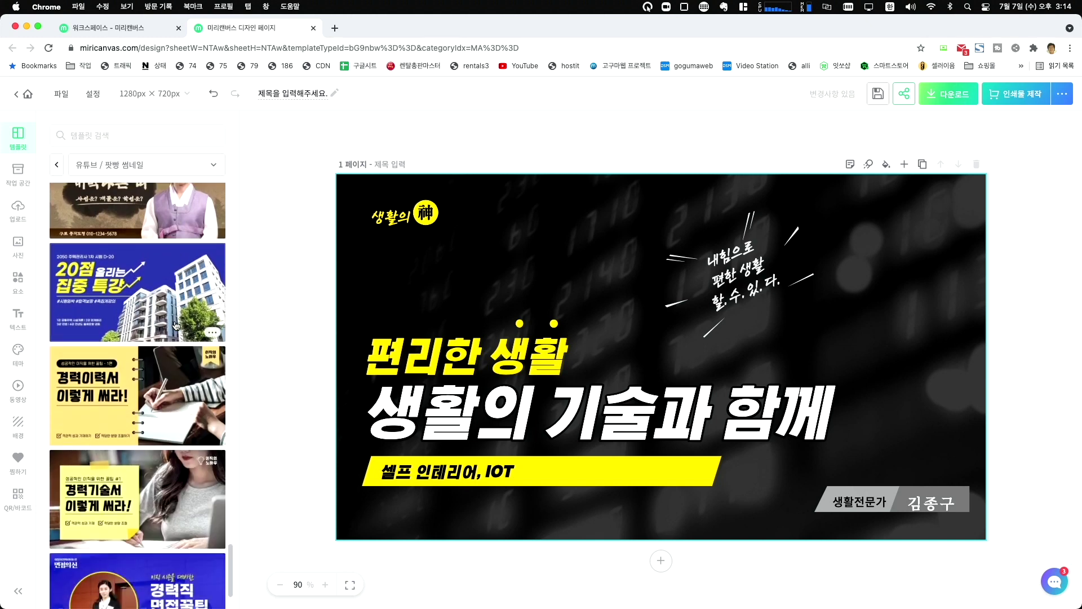
{"action": "left_click", "coordinate": [160, 320]}
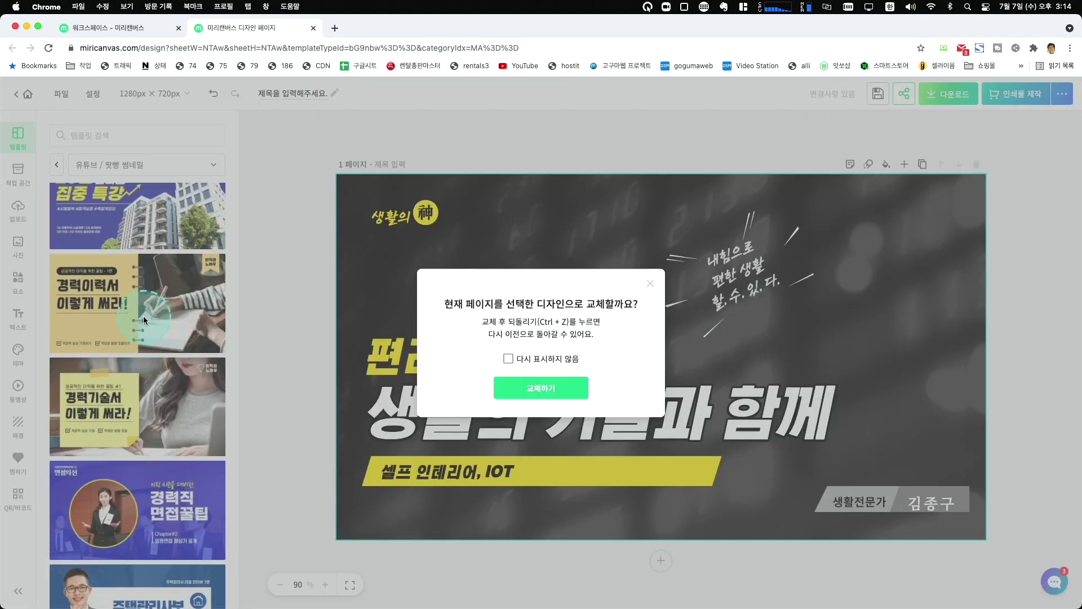
{"action": "left_click", "coordinate": [650, 284]}
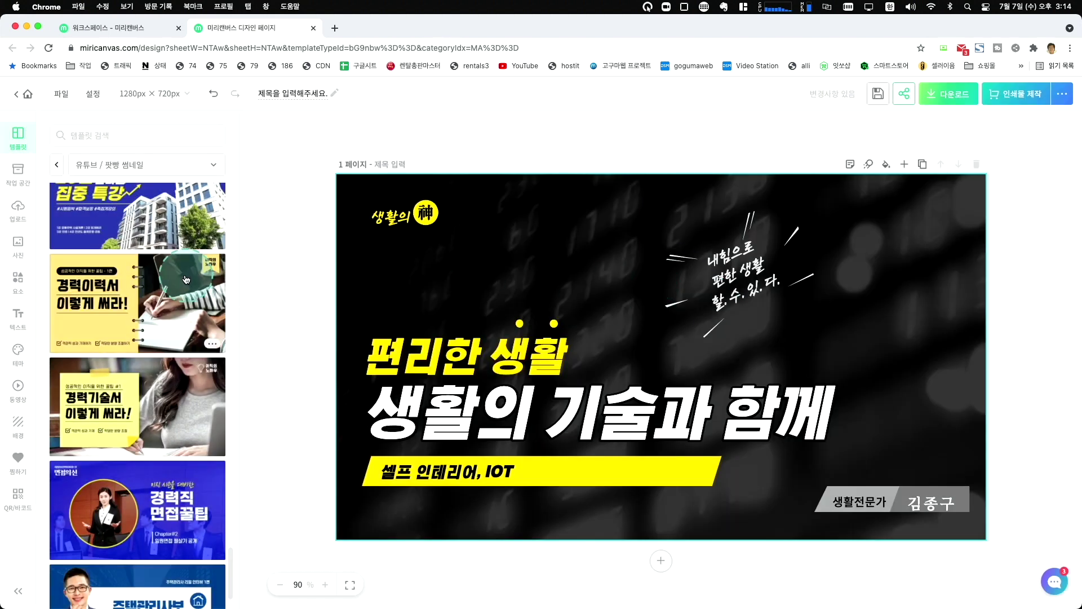
Cancel the 공모주 청약방법 template replacement and keep browsing the list.
{"action": "scroll", "coordinate": [185, 394], "scroll_direction": "down", "scroll_amount": 2}
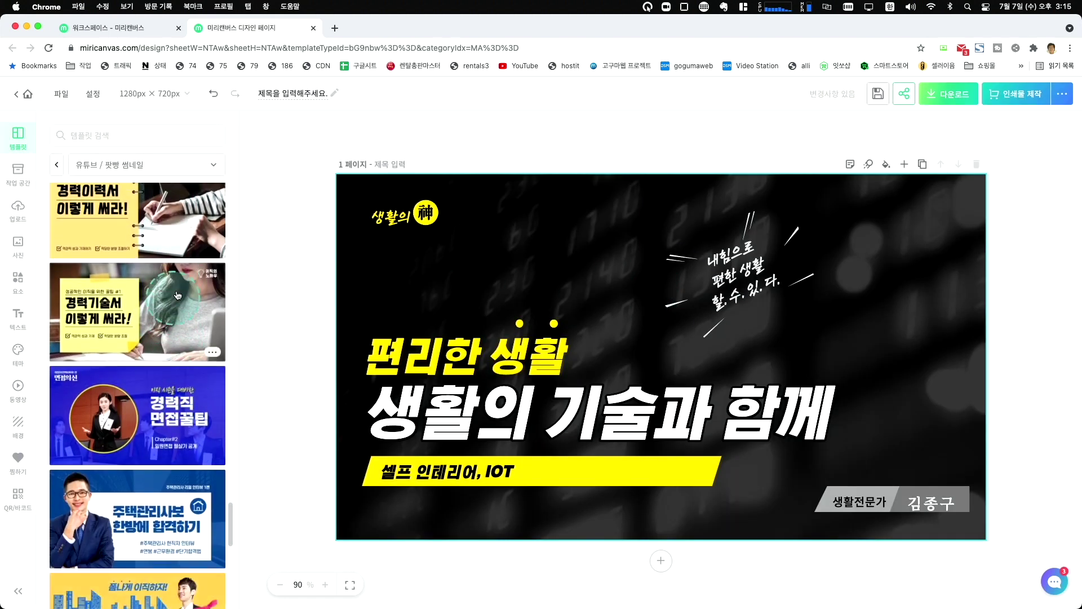
{"action": "scroll", "coordinate": [165, 322], "scroll_direction": "down", "scroll_amount": 7}
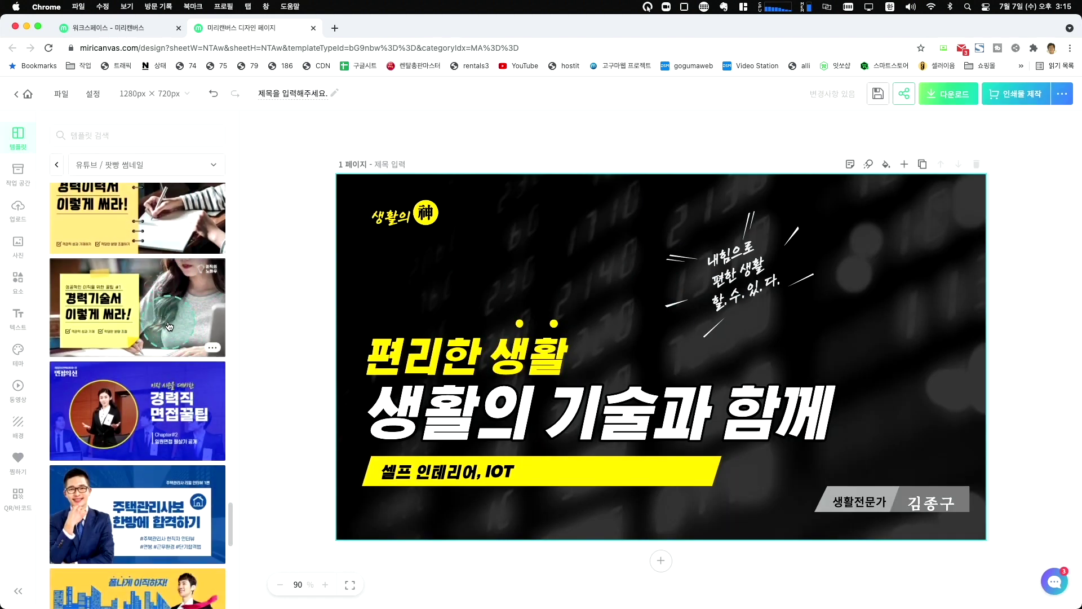
{"action": "scroll", "coordinate": [176, 331], "scroll_direction": "down", "scroll_amount": 2}
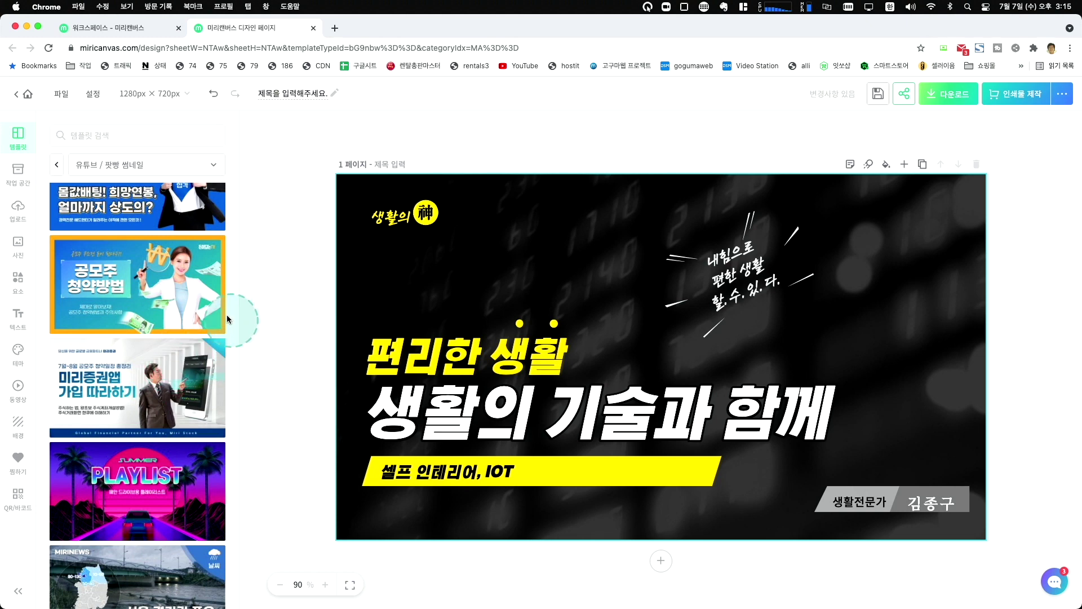
{"action": "left_click", "coordinate": [184, 283]}
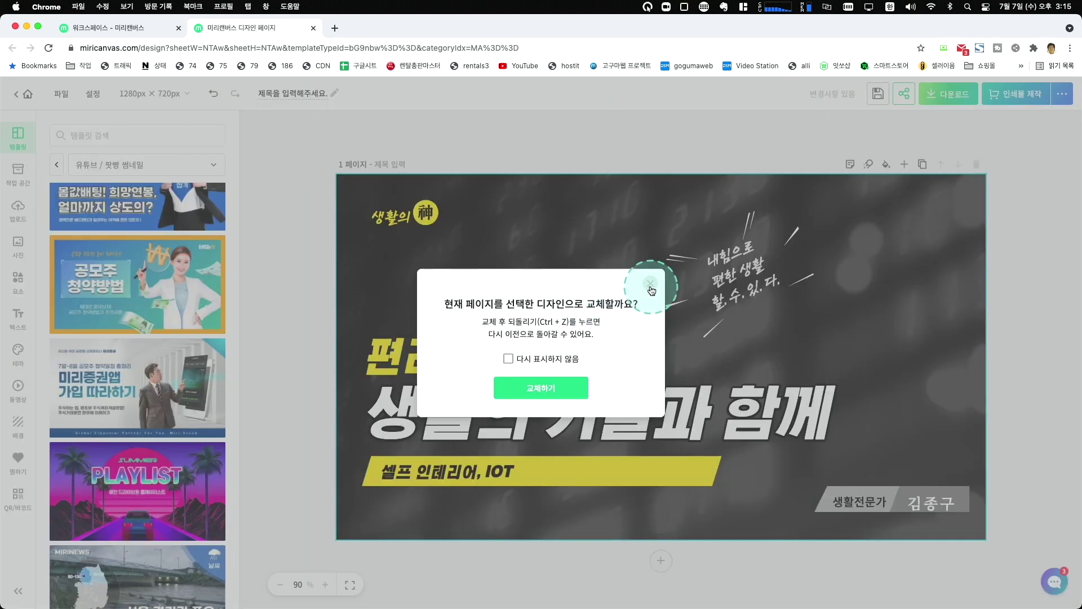
{"action": "left_click", "coordinate": [650, 289]}
{"action": "scroll", "coordinate": [175, 351], "scroll_direction": "down", "scroll_amount": 5}
{"action": "scroll", "coordinate": [175, 351], "scroll_direction": "down", "scroll_amount": 12}
{"action": "scroll", "coordinate": [178, 350], "scroll_direction": "down", "scroll_amount": 12}
{"action": "scroll", "coordinate": [178, 349], "scroll_direction": "down", "scroll_amount": 10}
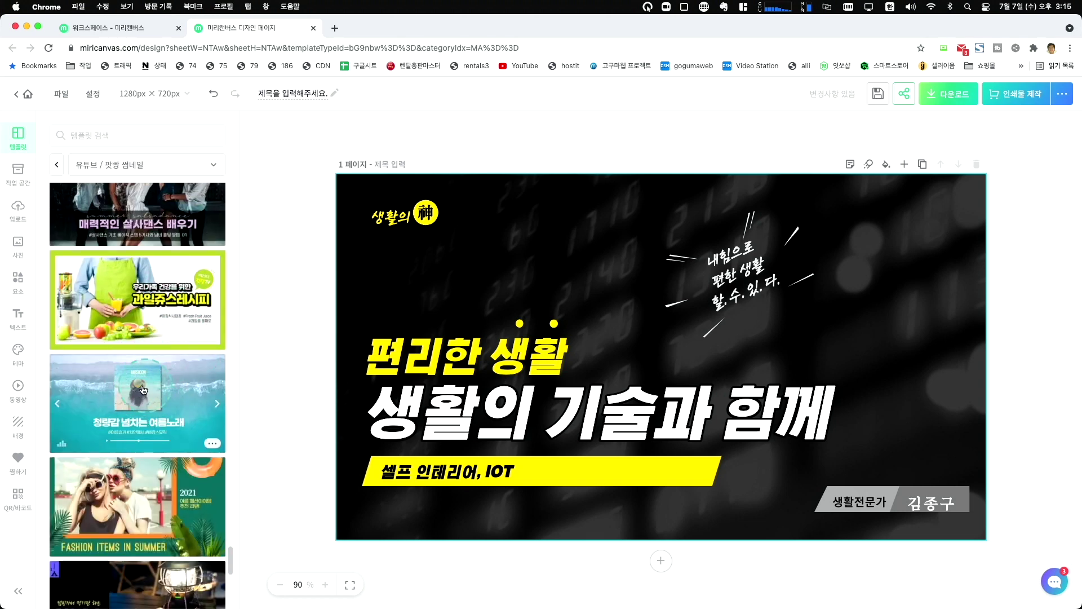
{"action": "scroll", "coordinate": [163, 385], "scroll_direction": "down", "scroll_amount": 10}
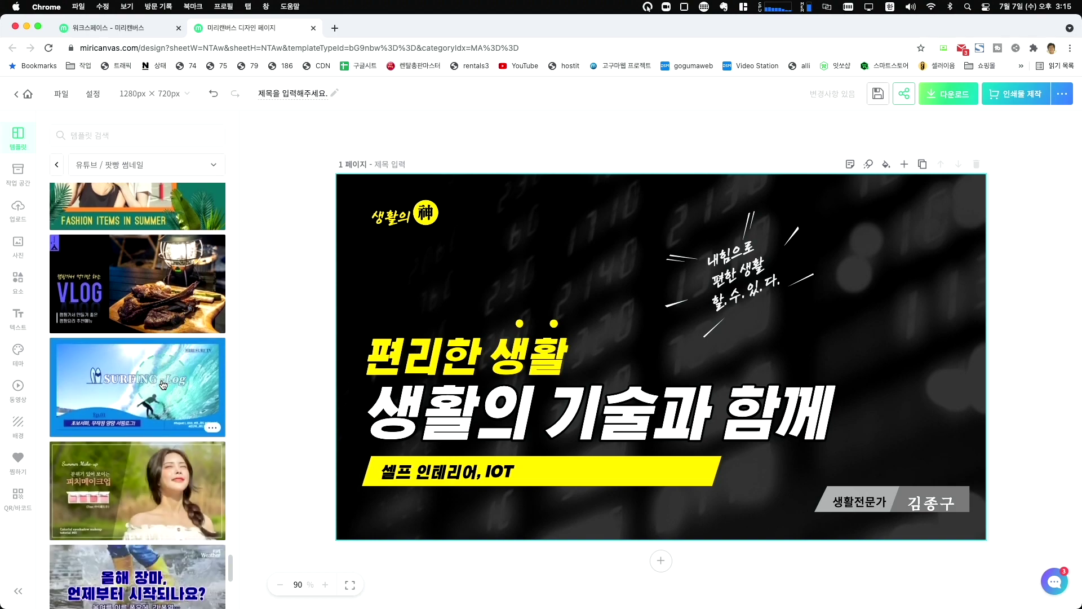
{"action": "scroll", "coordinate": [163, 385], "scroll_direction": "down", "scroll_amount": 15}
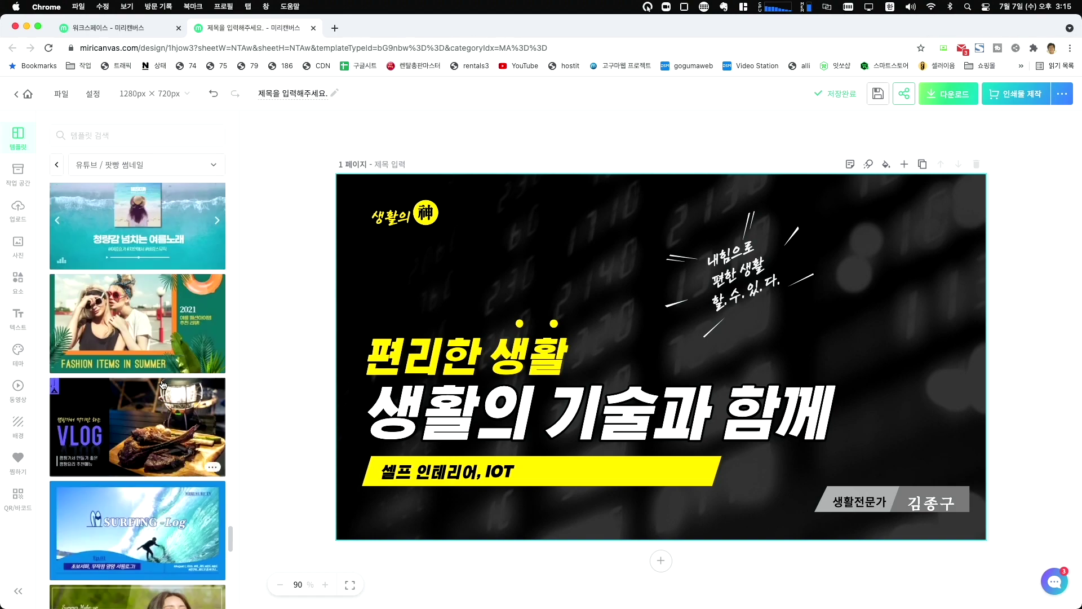
{"action": "scroll", "coordinate": [168, 370], "scroll_direction": "up", "scroll_amount": 20}
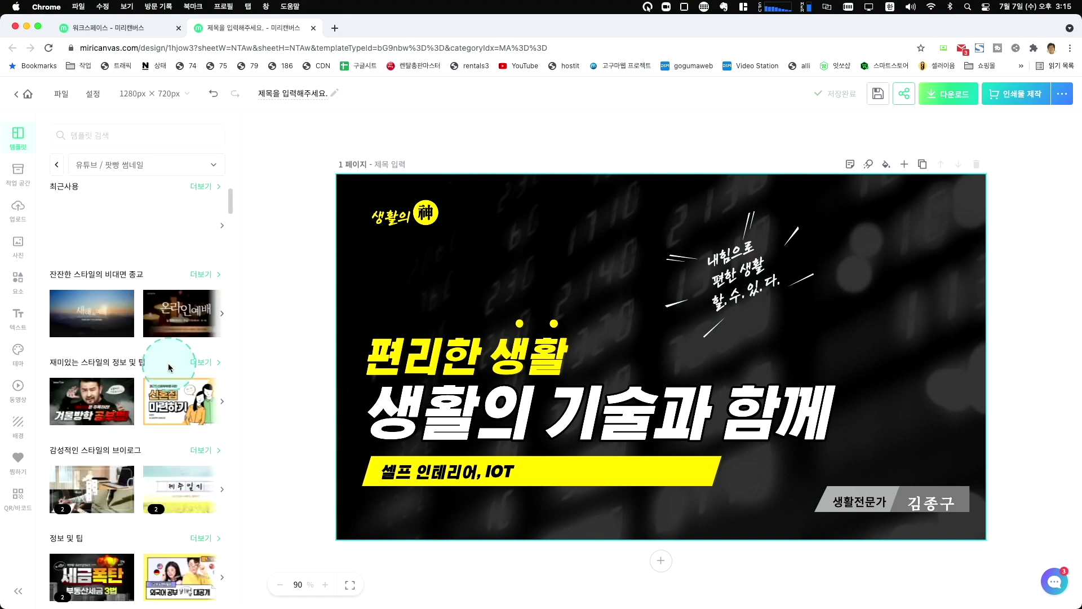
Search Google for 망고보드 in a new tab and open the mangoboard.net site.
{"action": "left_click", "coordinate": [334, 29]}
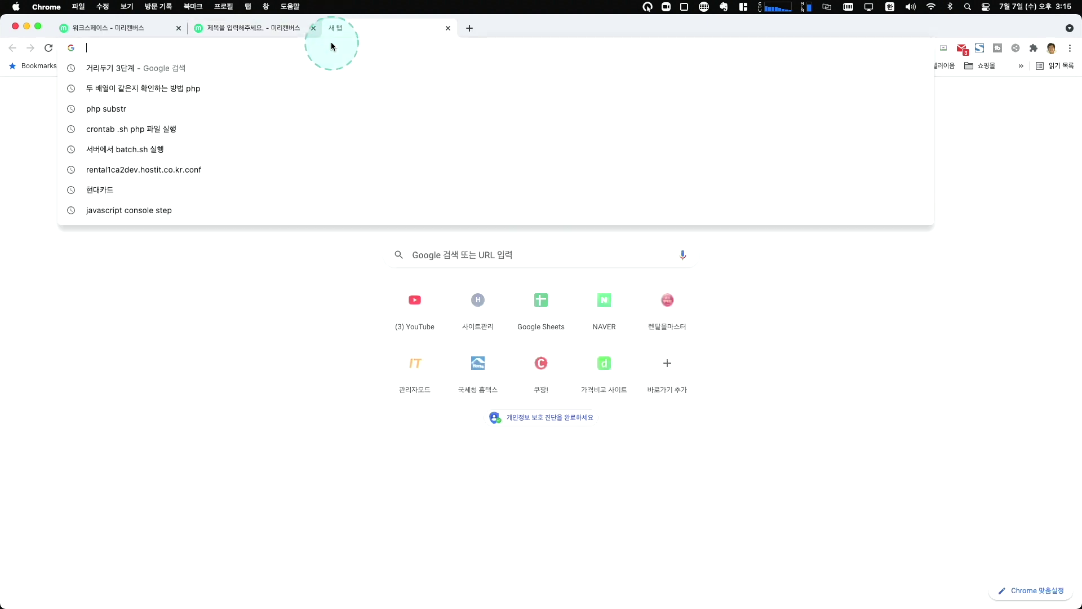
{"action": "type", "text": "망ㄱ보"}
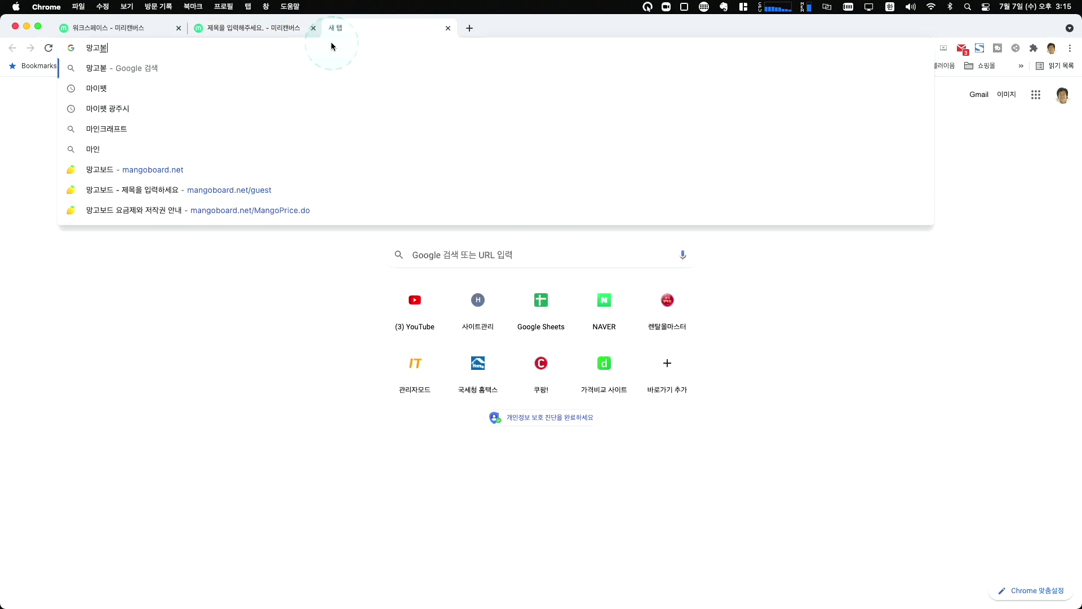
{"action": "type", "text": "드"}
{"action": "key", "text": "Return"}
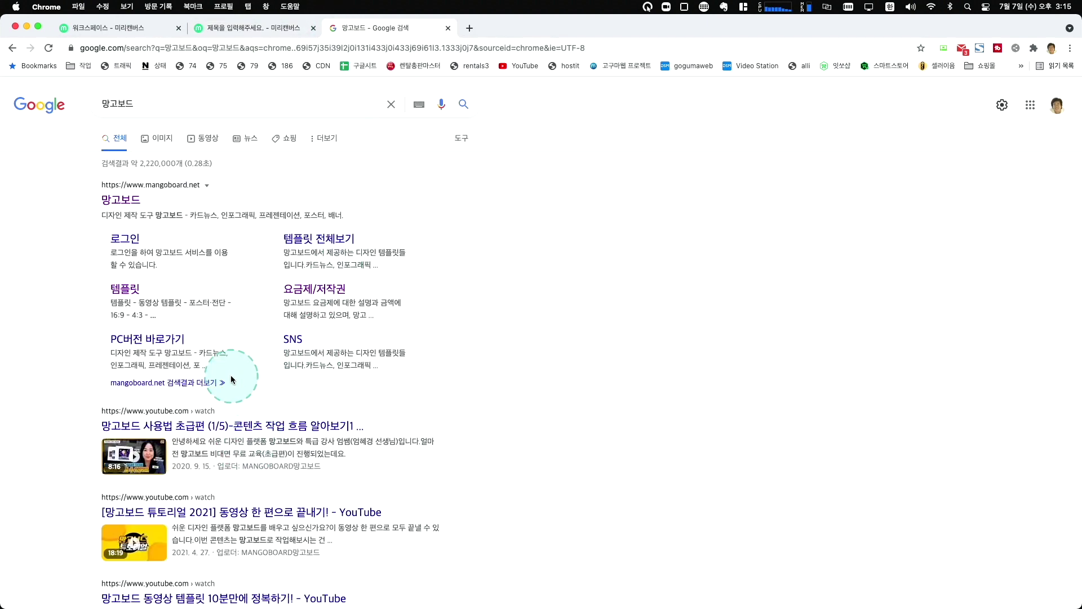
{"action": "left_click", "coordinate": [123, 201]}
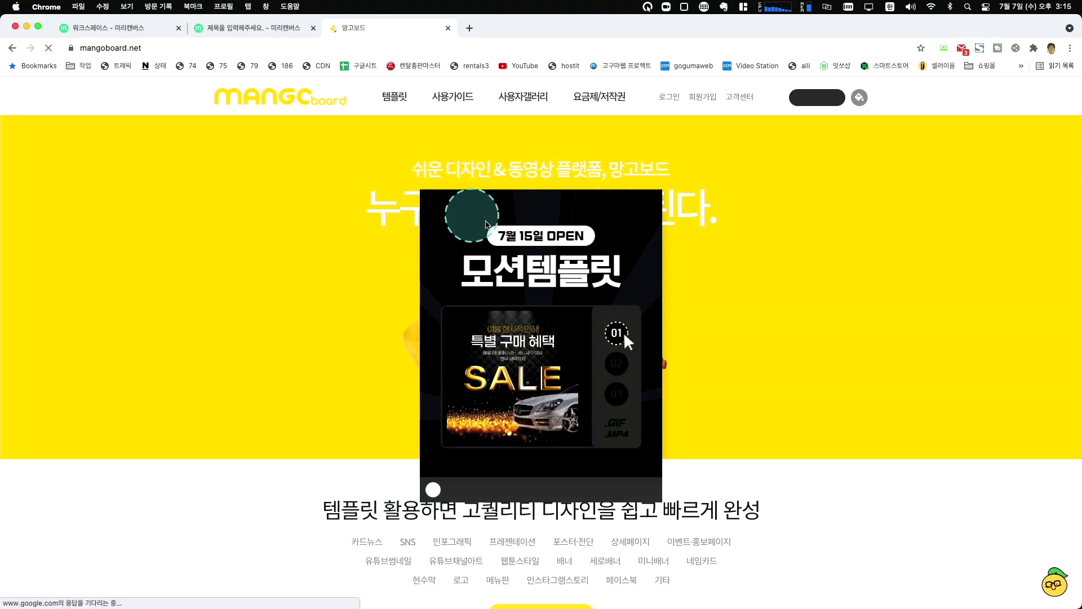
Dismiss the 모션템플릿 promotion, view Mangoboard's pricing page, then return to the Miricanvas tab.
{"action": "left_click", "coordinate": [637, 428]}
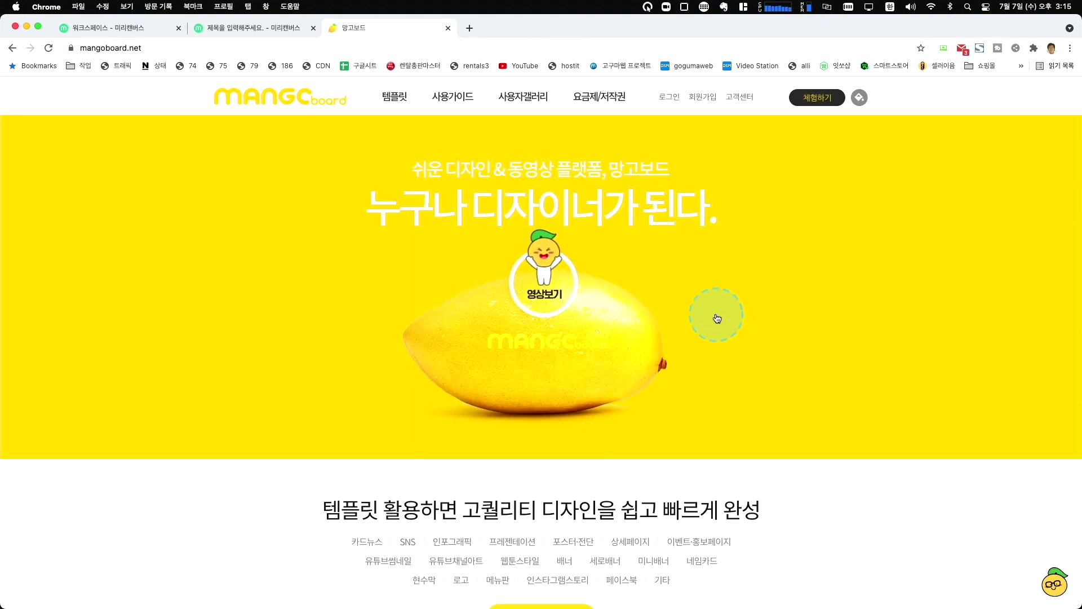
{"action": "left_click", "coordinate": [583, 97]}
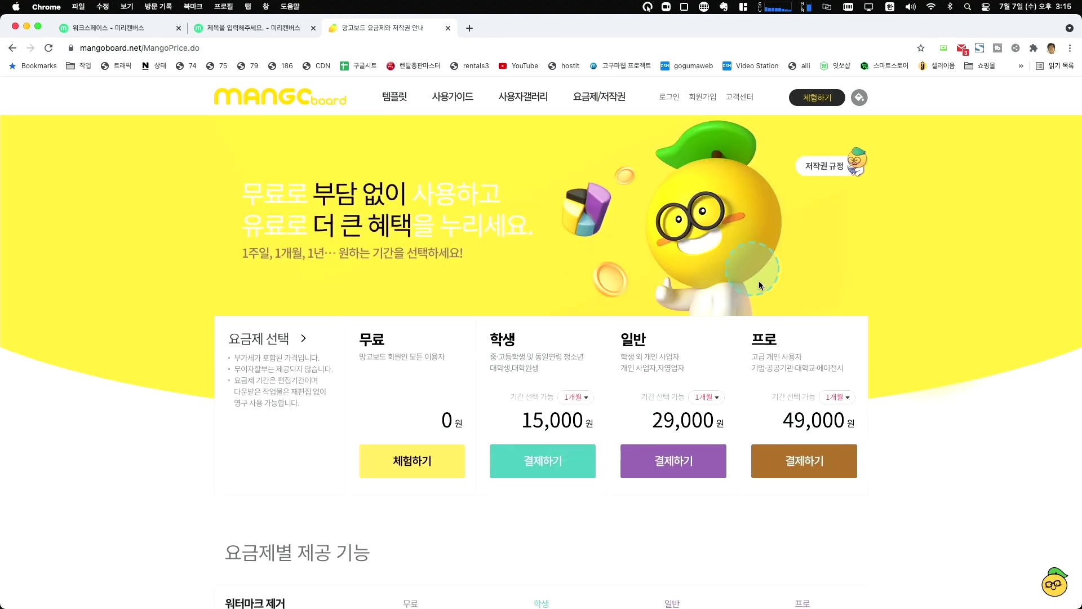
{"action": "left_click", "coordinate": [244, 30]}
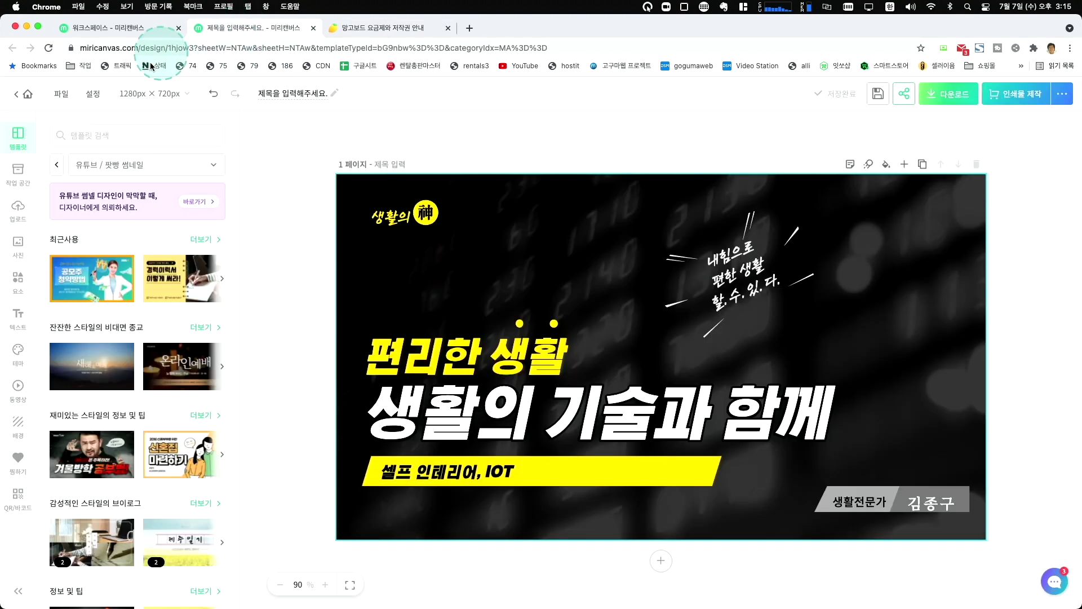
{"action": "left_click", "coordinate": [107, 283]}
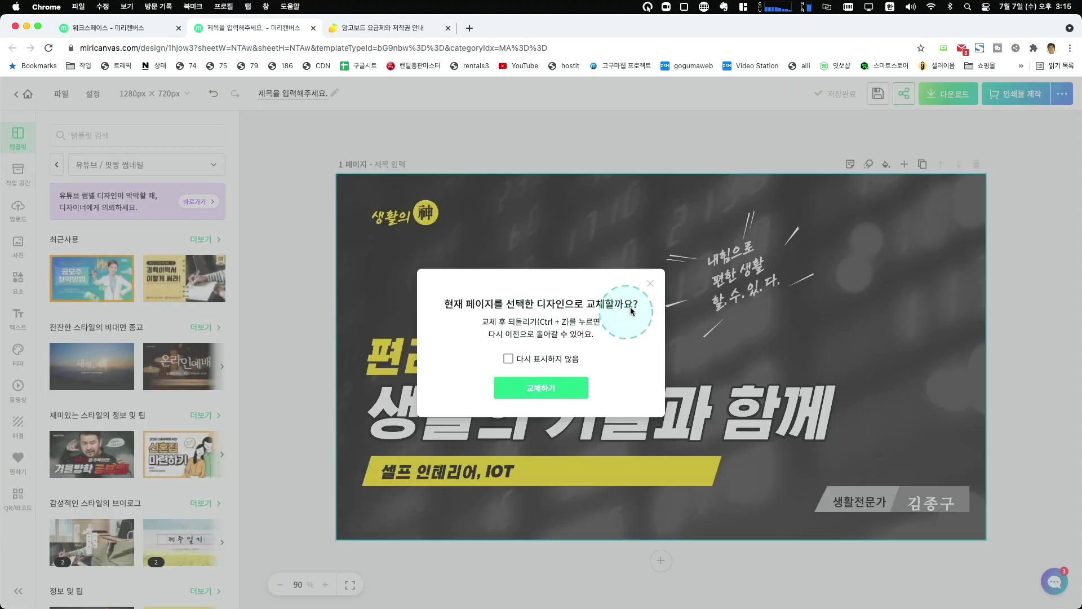
{"action": "left_click", "coordinate": [650, 284]}
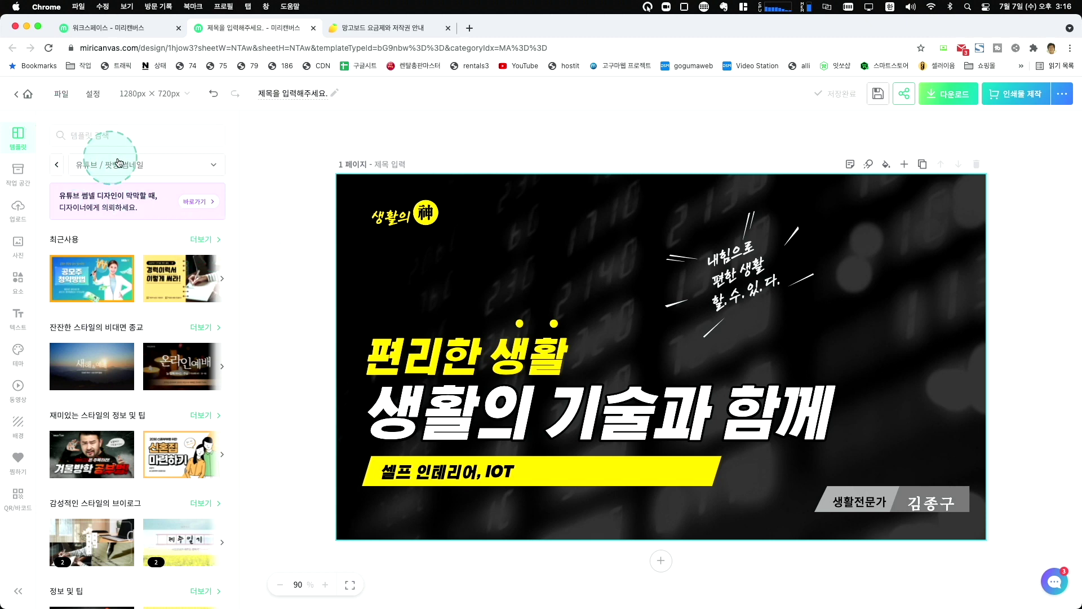
Browse the saved-designs workspace and templates panel, then go back to the thumbnail editor.
{"action": "left_click", "coordinate": [18, 99]}
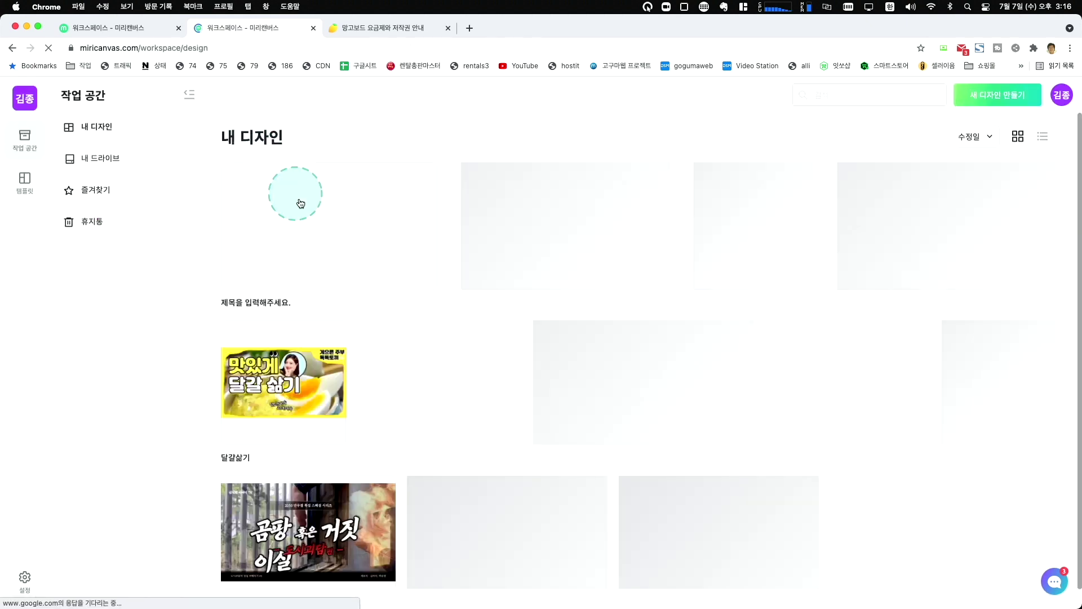
{"action": "left_click", "coordinate": [24, 180]}
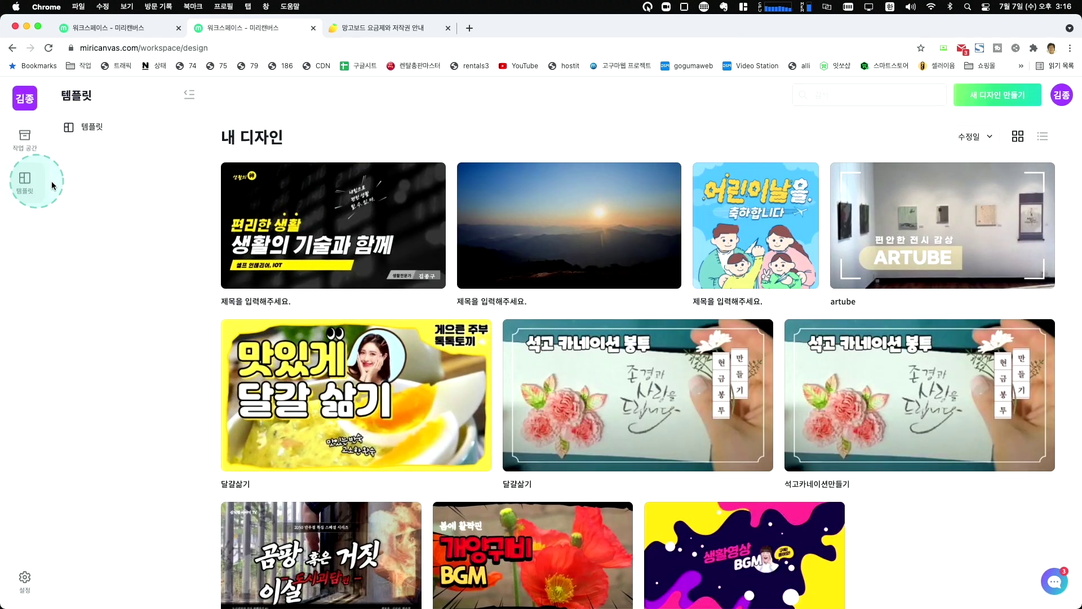
{"action": "scroll", "coordinate": [245, 228], "scroll_direction": "down", "scroll_amount": 1}
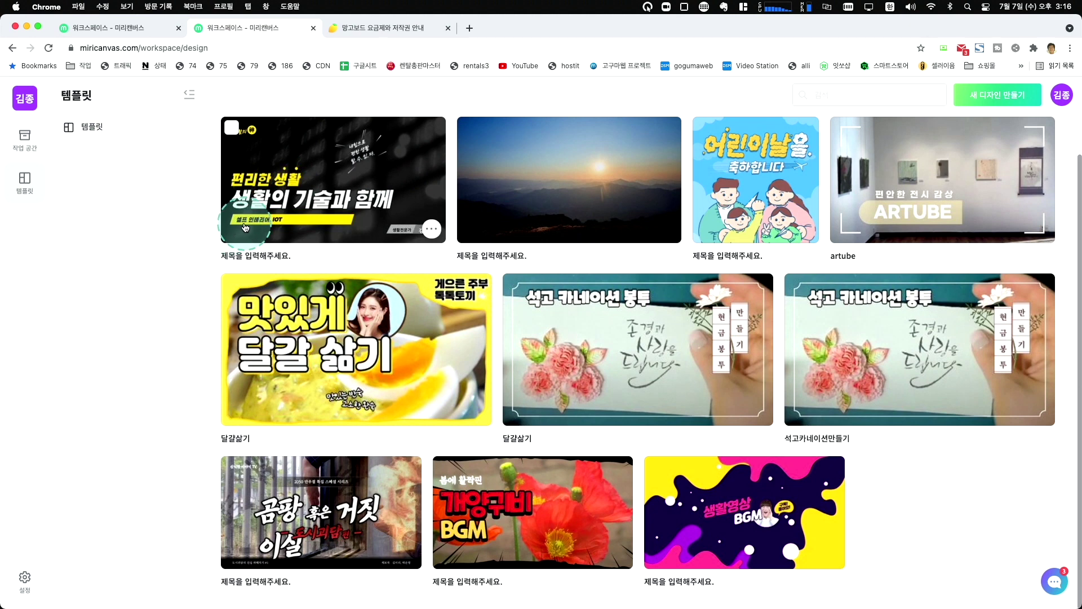
{"action": "left_click", "coordinate": [25, 139]}
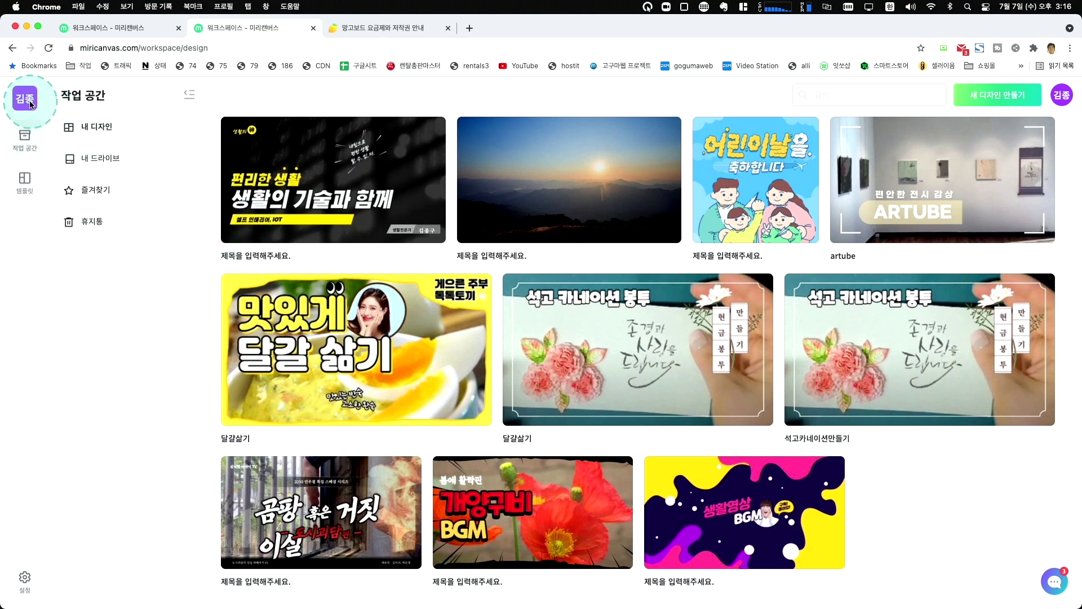
{"action": "left_click", "coordinate": [13, 50]}
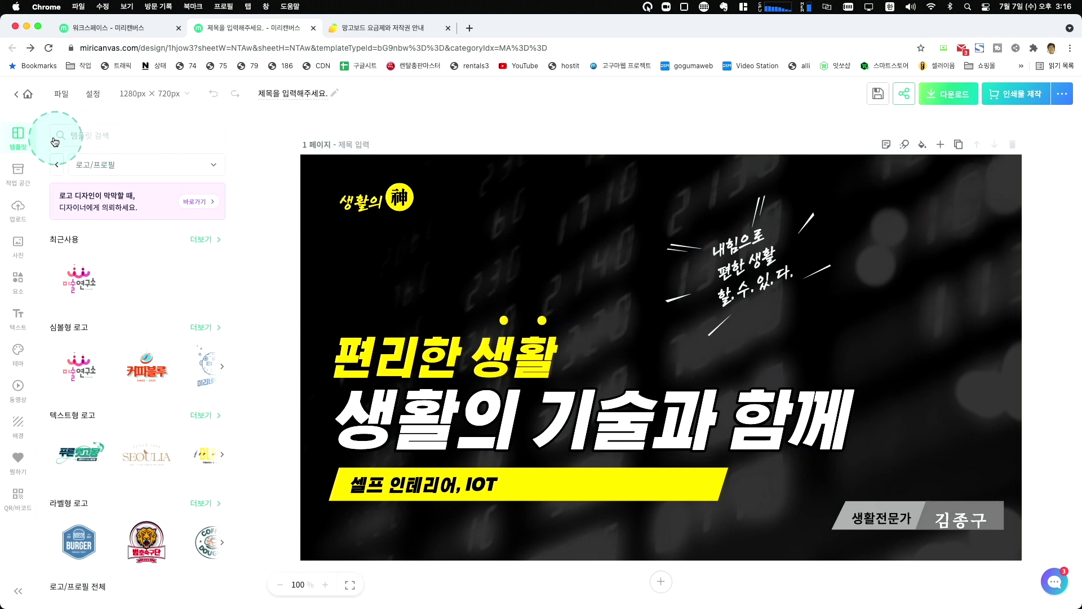
Open the 생활의 기술과 함께 design from the workspace list in a new tab.
{"action": "left_click", "coordinate": [62, 97]}
{"action": "left_click", "coordinate": [27, 95]}
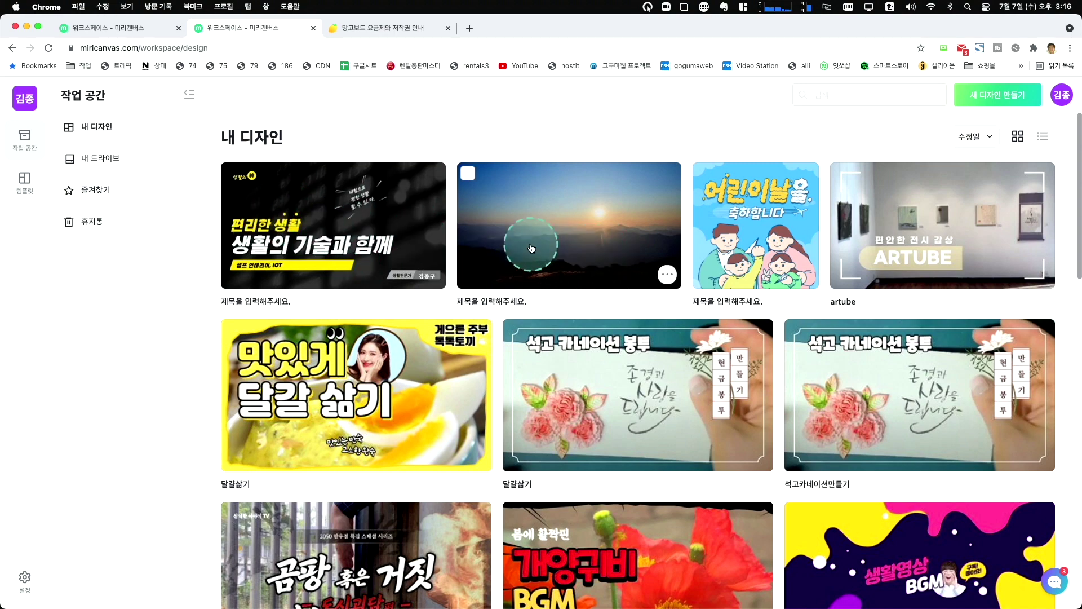
{"action": "left_click", "coordinate": [630, 279]}
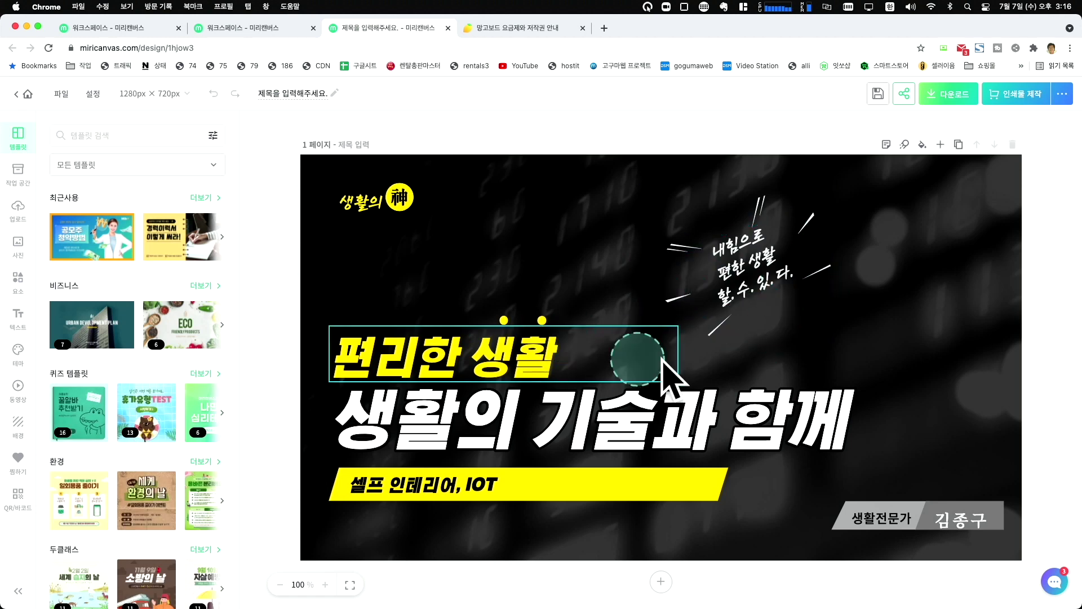
Select the 생활전문가 badge group, then download the design as a high-resolution PNG.
{"action": "left_click", "coordinate": [952, 517]}
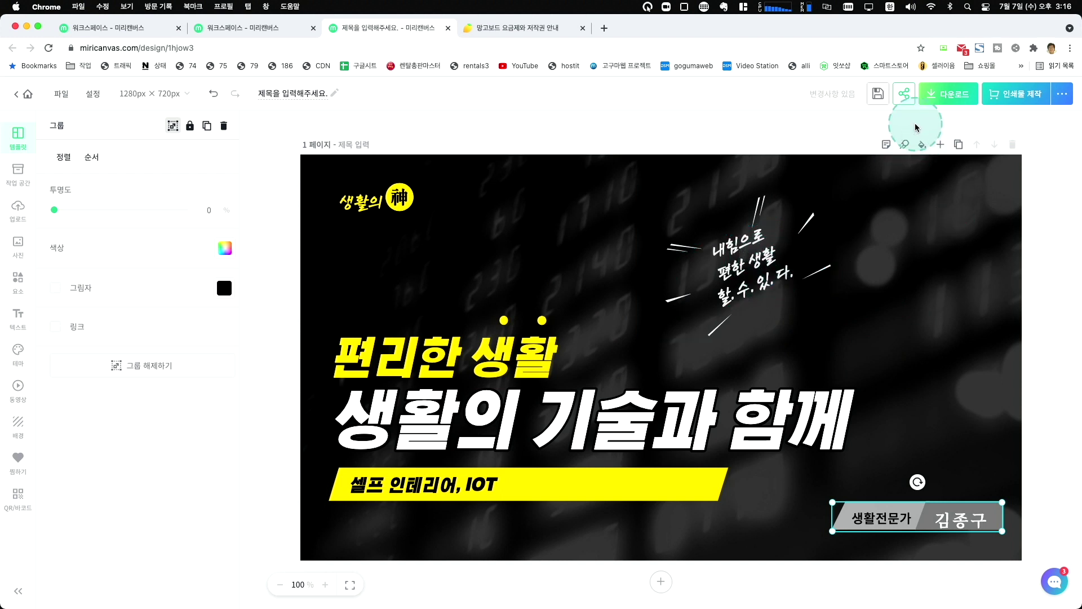
{"action": "left_click", "coordinate": [1063, 95]}
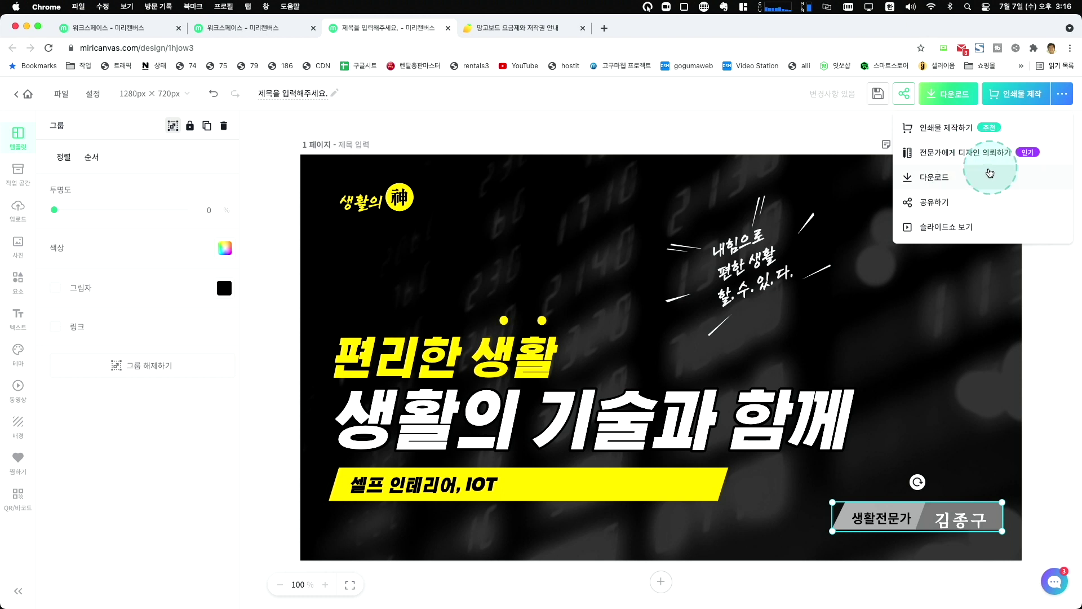
{"action": "left_click", "coordinate": [935, 178]}
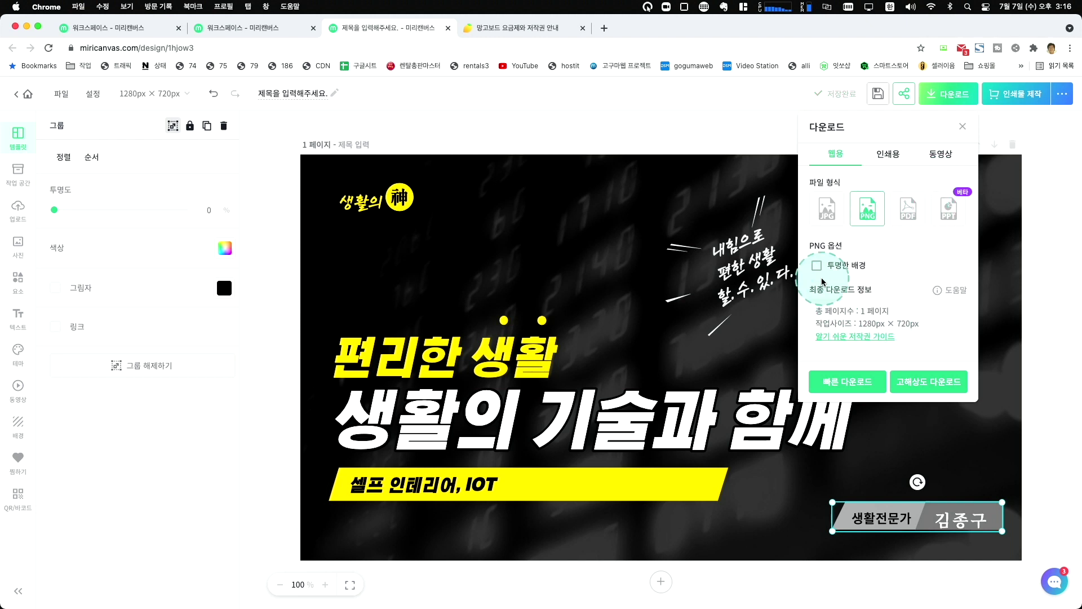
{"action": "left_click", "coordinate": [918, 385]}
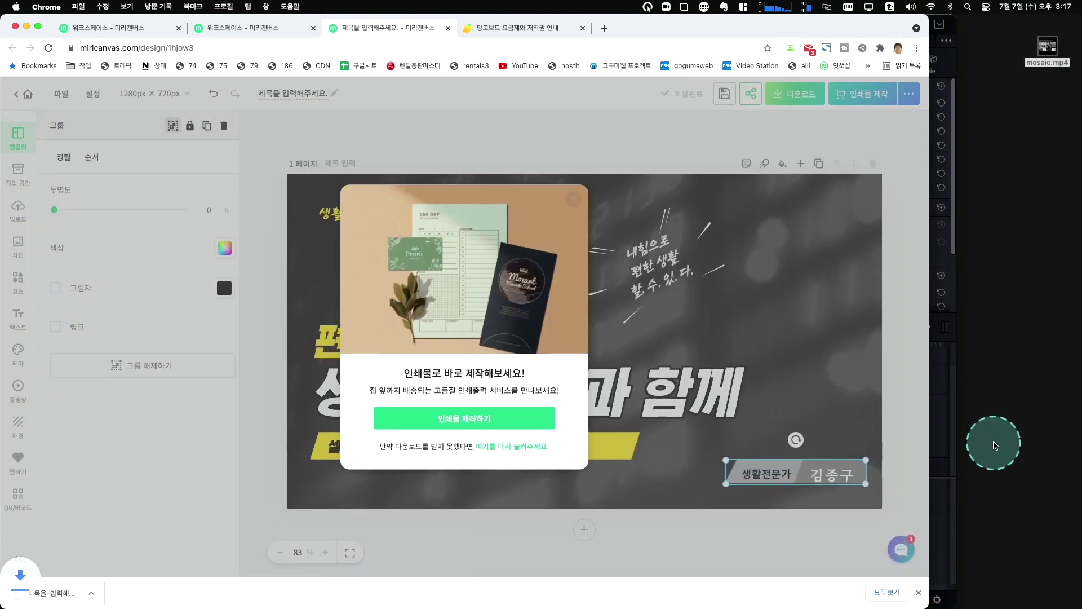
{"action": "left_click", "coordinate": [118, 596]}
{"action": "left_click", "coordinate": [152, 574]}
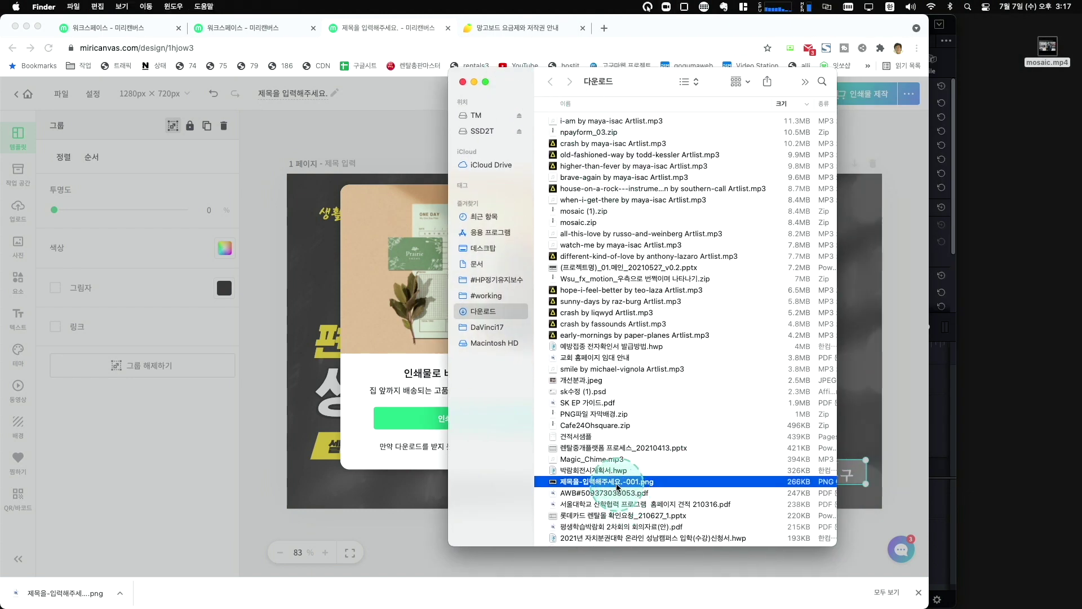
{"action": "double_click", "coordinate": [619, 486]}
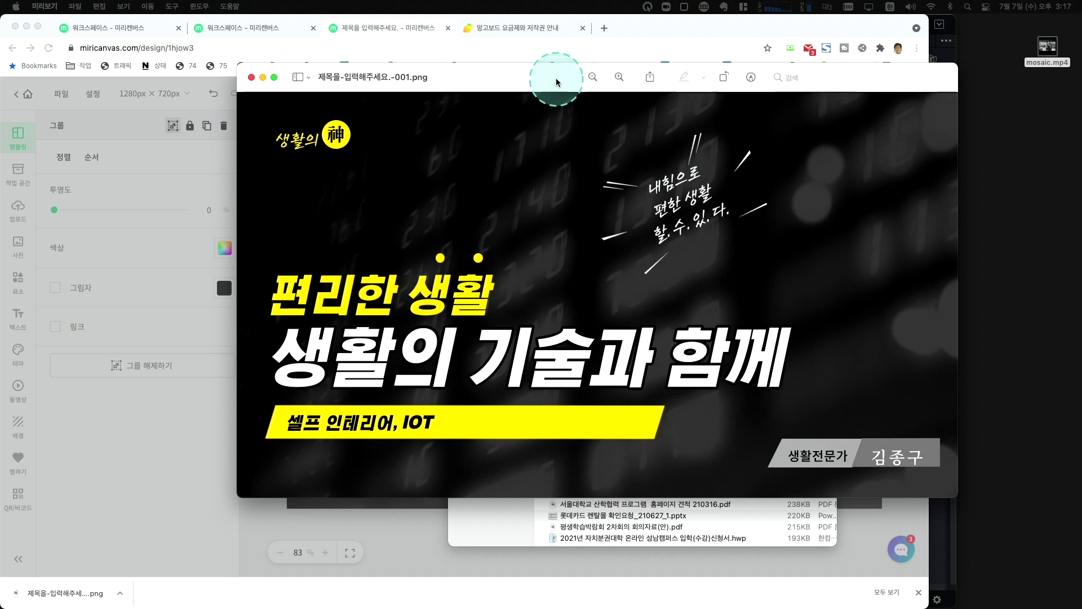
{"action": "left_click_drag", "start_coordinate": [556, 79], "coordinate": [509, 68]}
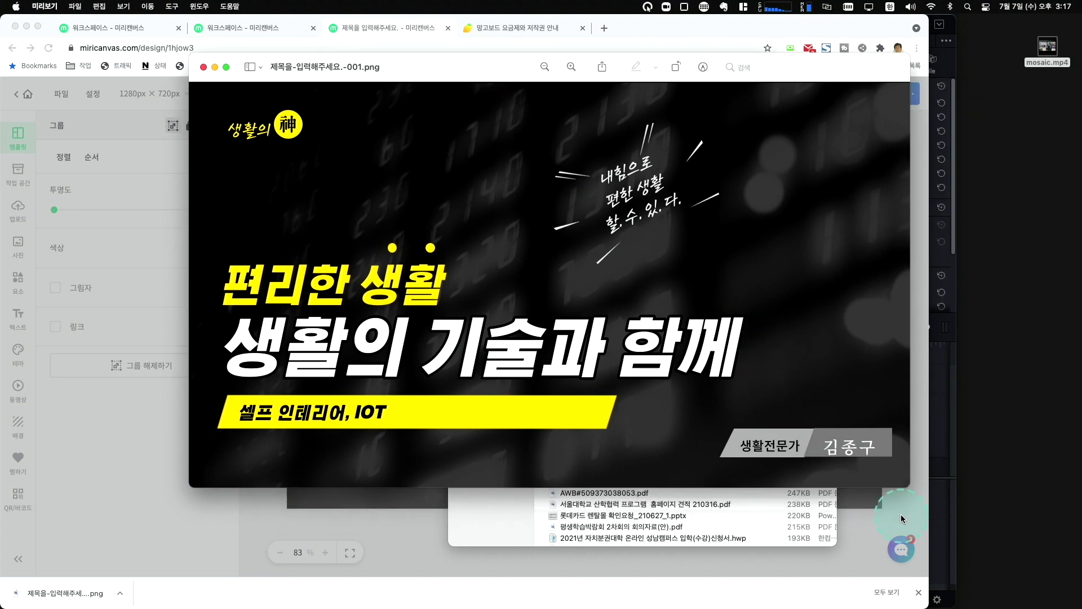
{"action": "left_click_drag", "start_coordinate": [909, 487], "coordinate": [1050, 580]}
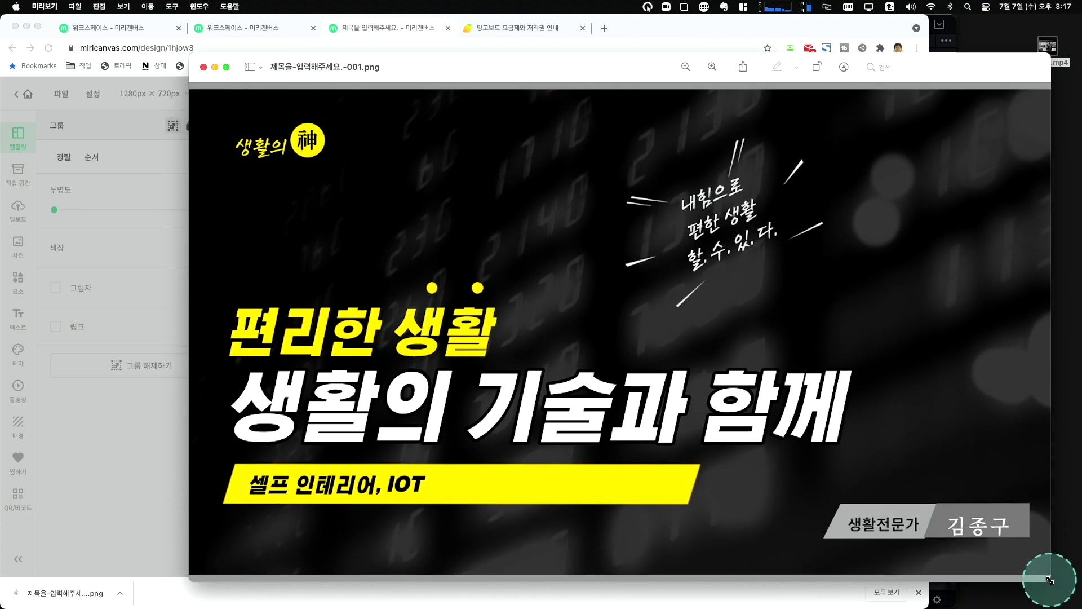
{"action": "left_click", "coordinate": [204, 67]}
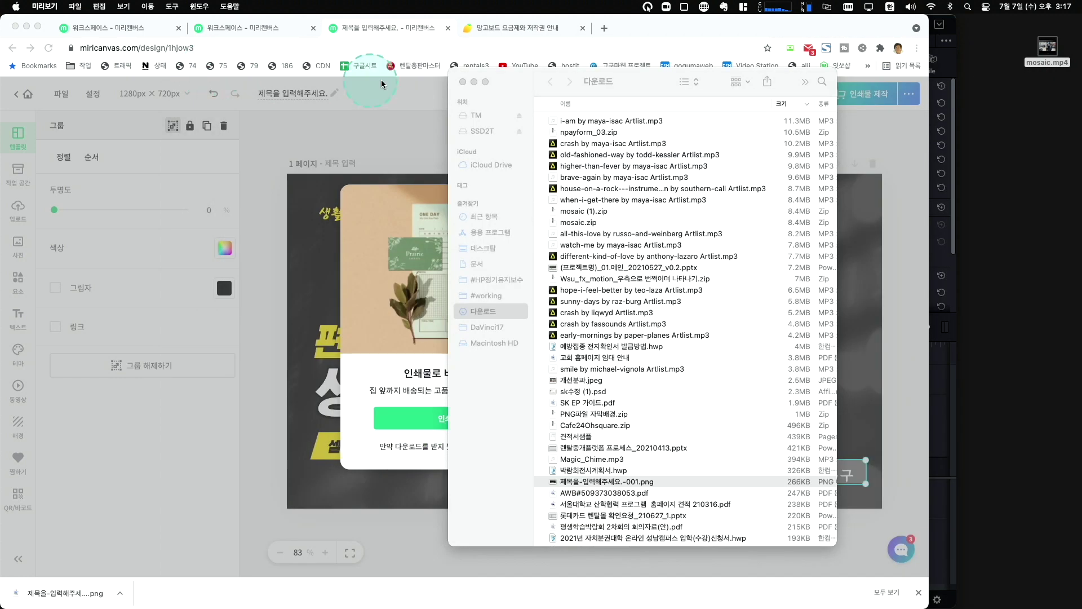
{"action": "left_click", "coordinate": [462, 82]}
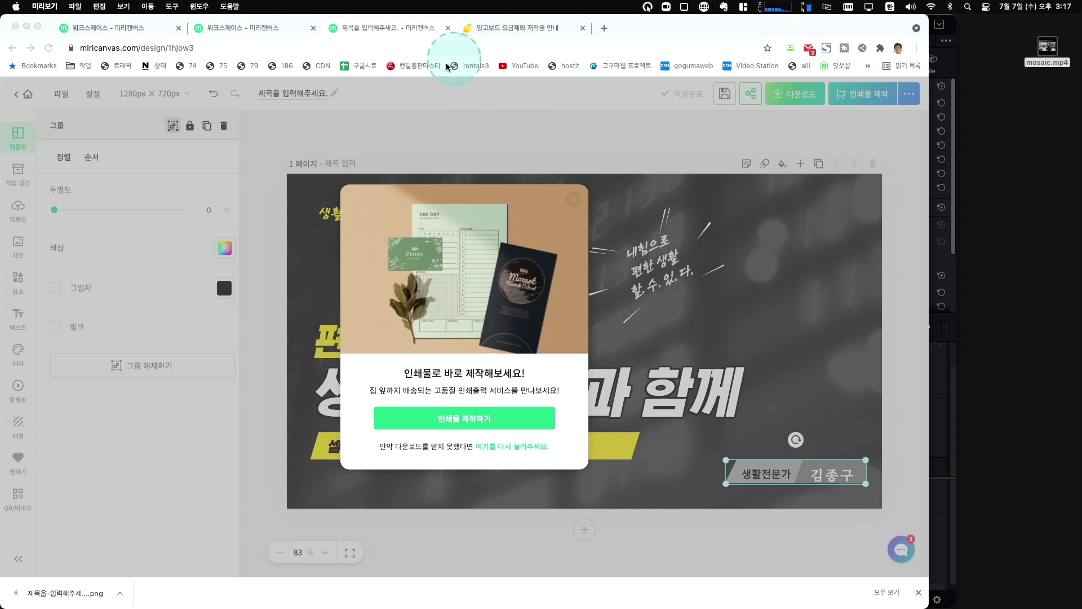
Switch to the Miricanvas workspace tab and scroll through the 내 디자인 list.
{"action": "left_click", "coordinate": [245, 30]}
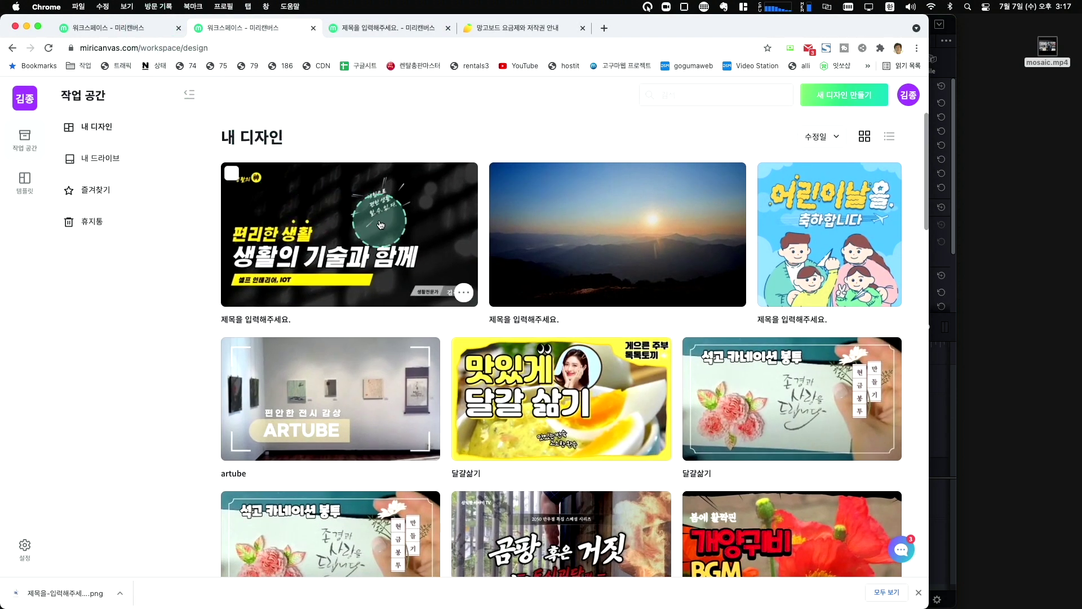
{"action": "scroll", "coordinate": [381, 225], "scroll_direction": "down", "scroll_amount": 5}
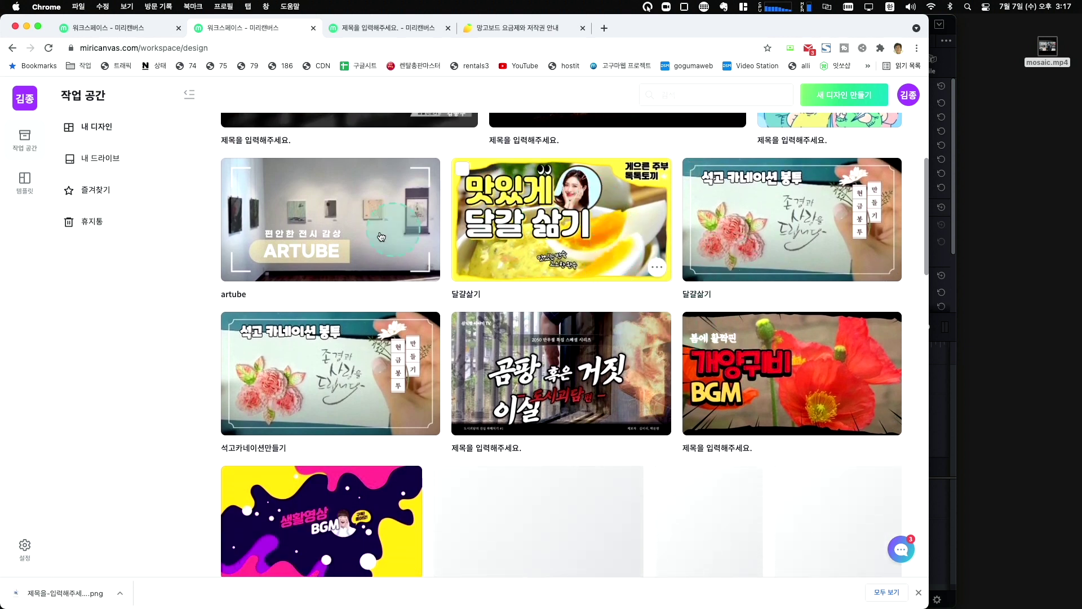
{"action": "scroll", "coordinate": [556, 230], "scroll_direction": "up", "scroll_amount": 1}
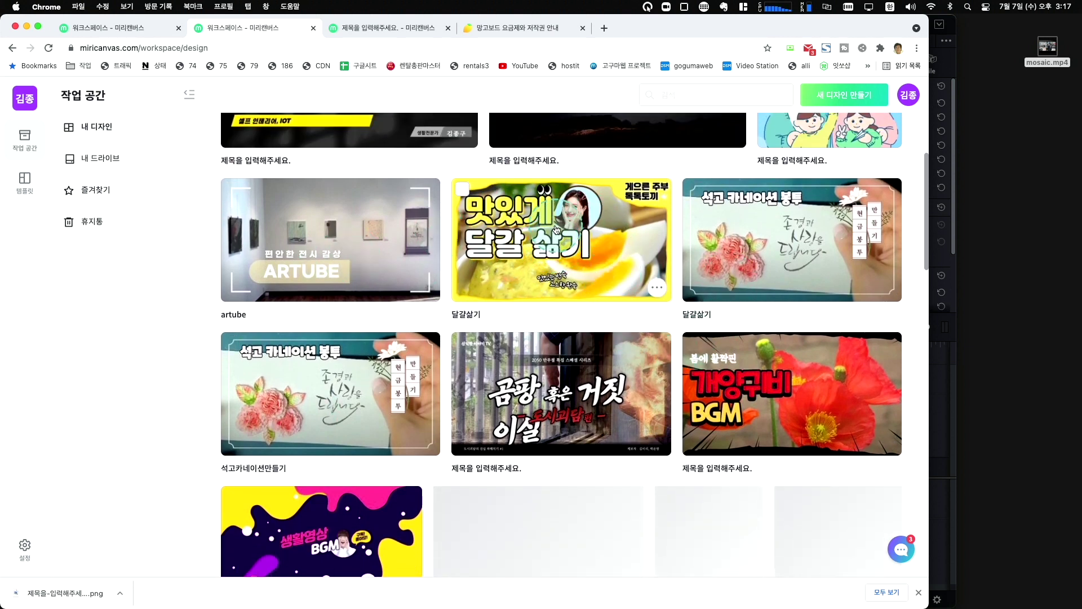
Open and close the 석고카네이션만들기 design, then return to the top of the design list.
{"action": "left_click", "coordinate": [328, 396]}
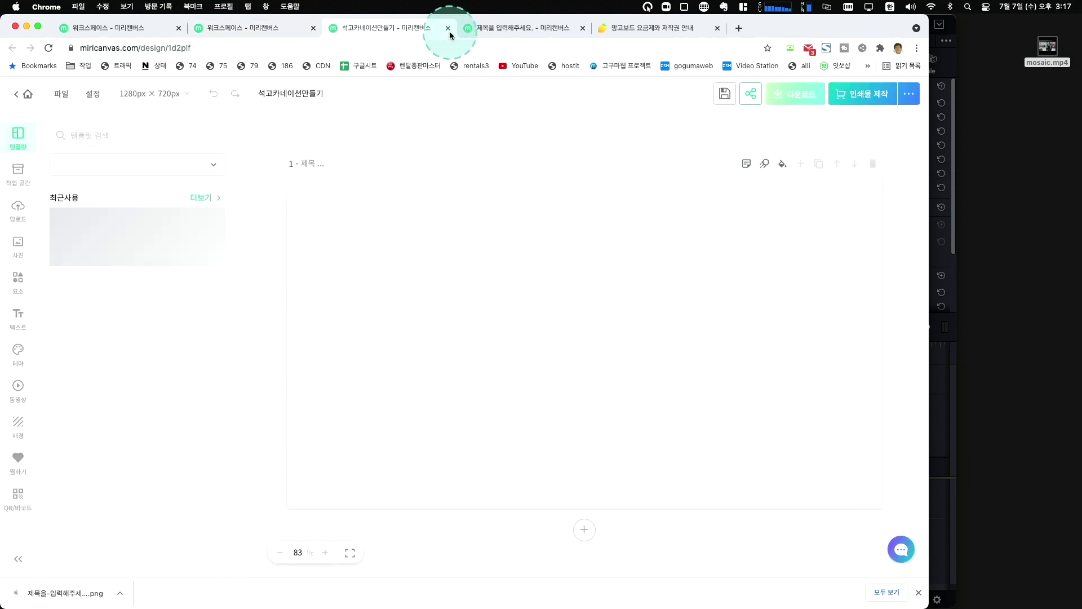
{"action": "left_click", "coordinate": [449, 29]}
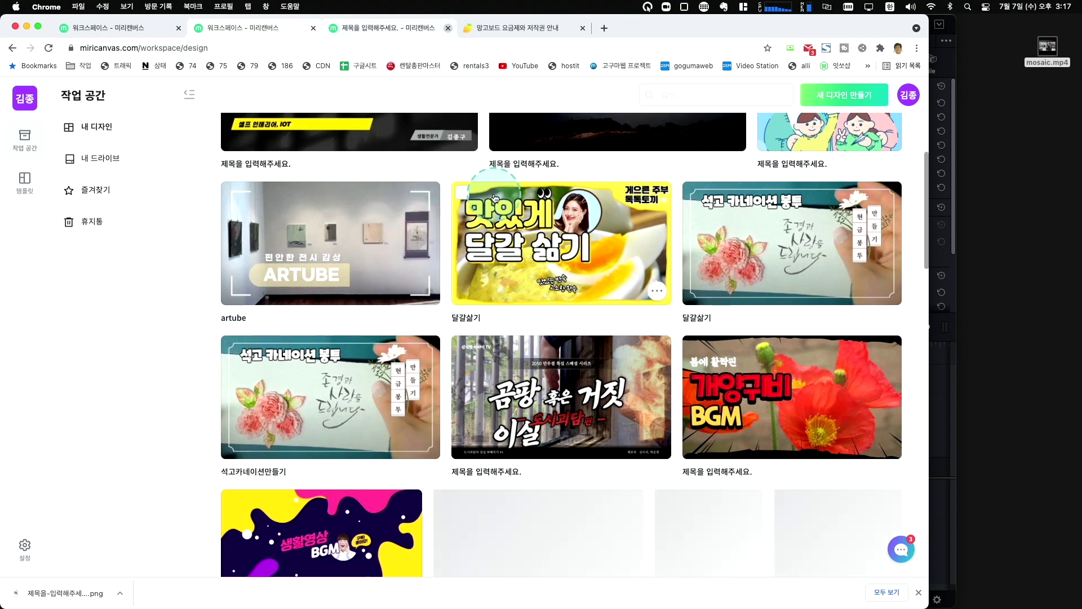
{"action": "scroll", "coordinate": [495, 197], "scroll_direction": "up", "scroll_amount": 3}
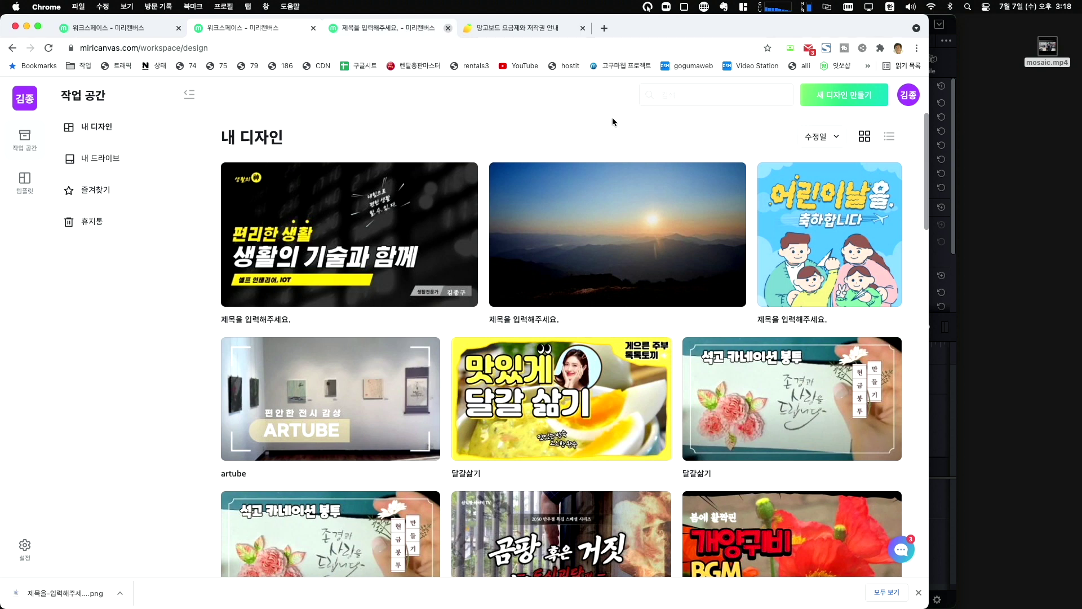
{"action": "left_click", "coordinate": [612, 117]}
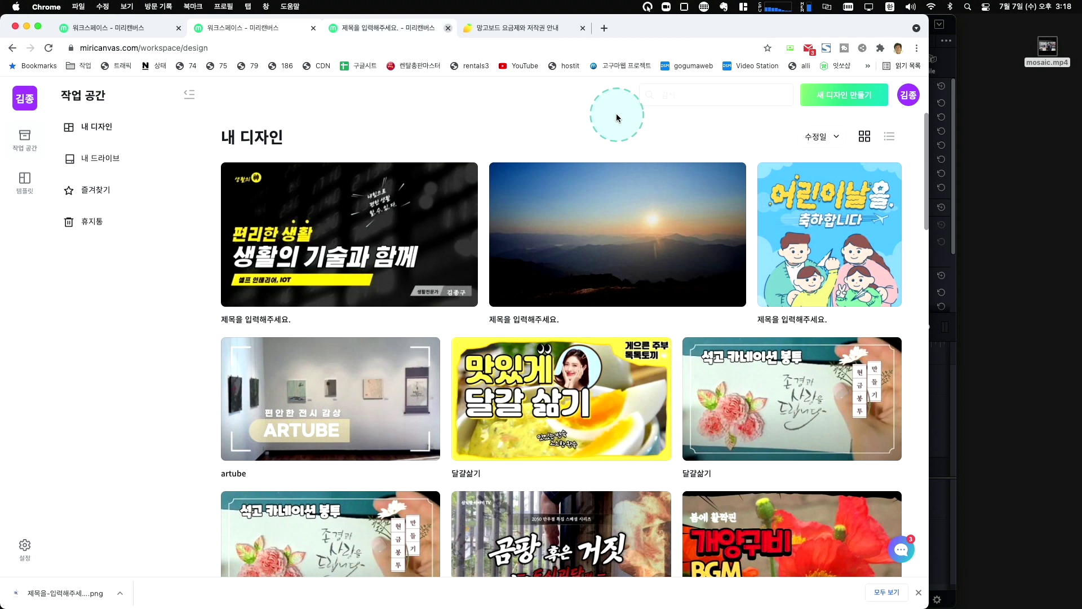